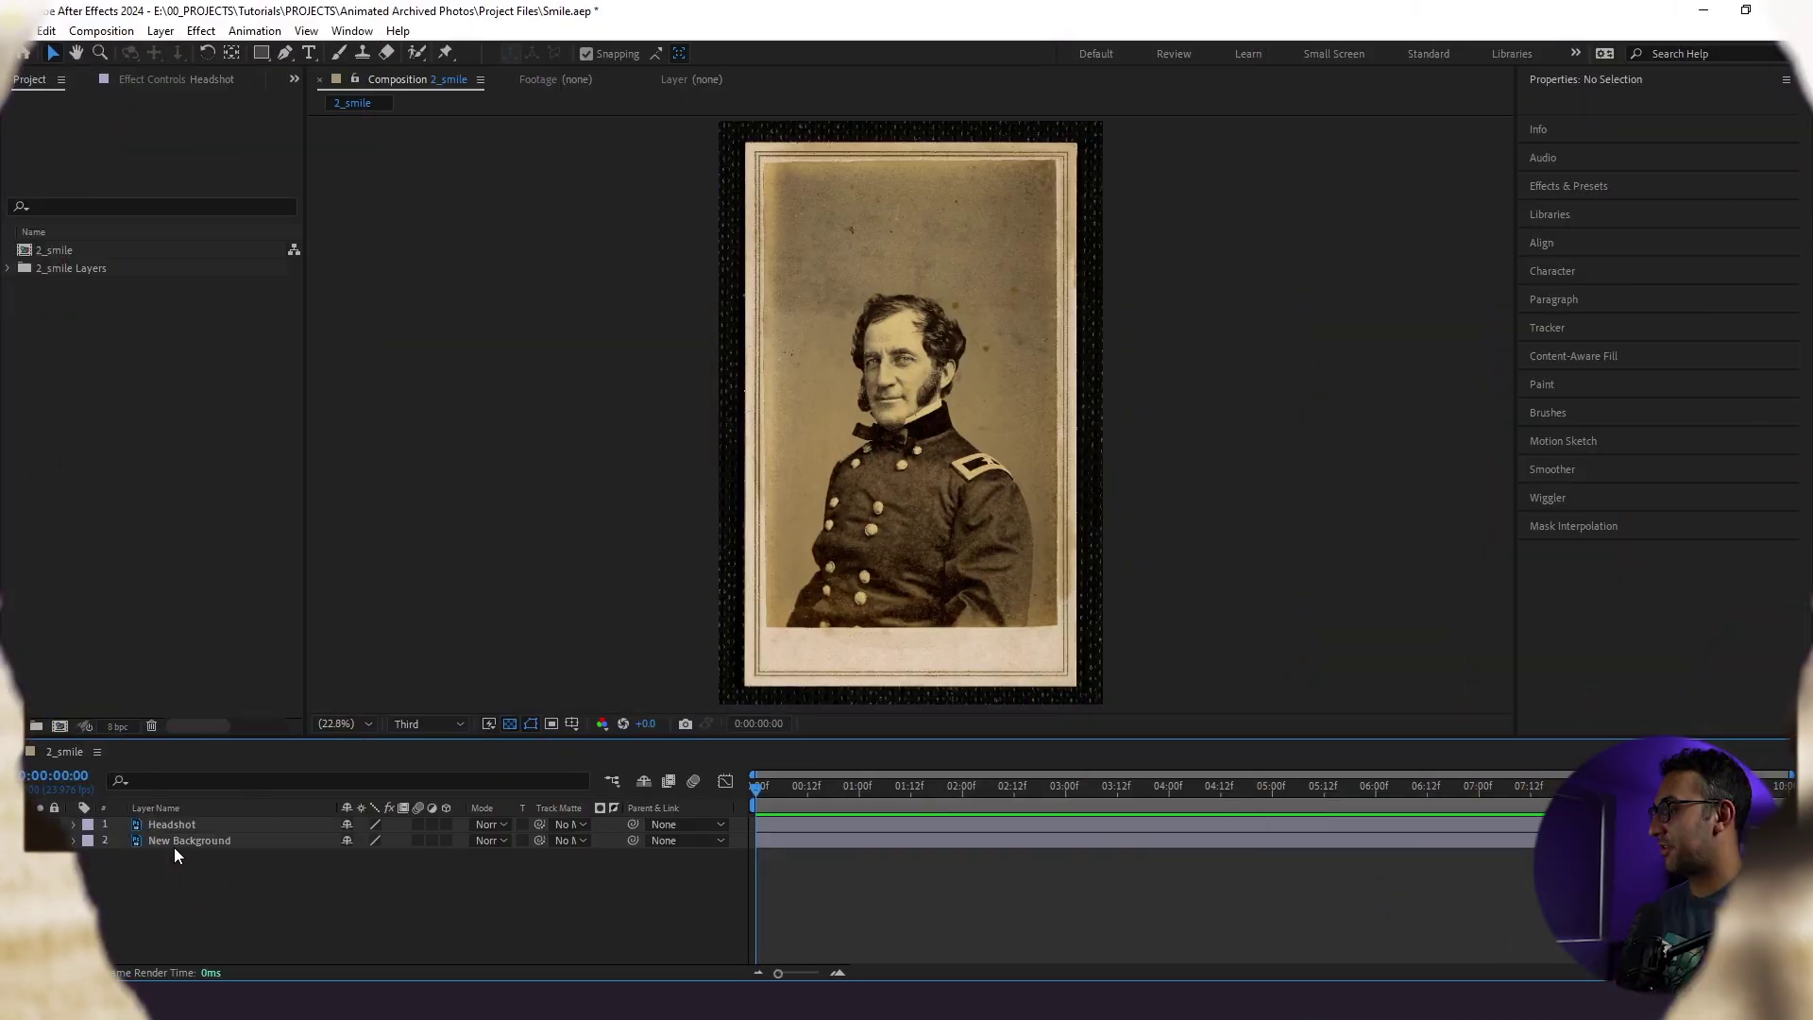
Place three test puppet pins on the Headshot's mouth, try a deformation, then undo them.
left_click(195, 825)
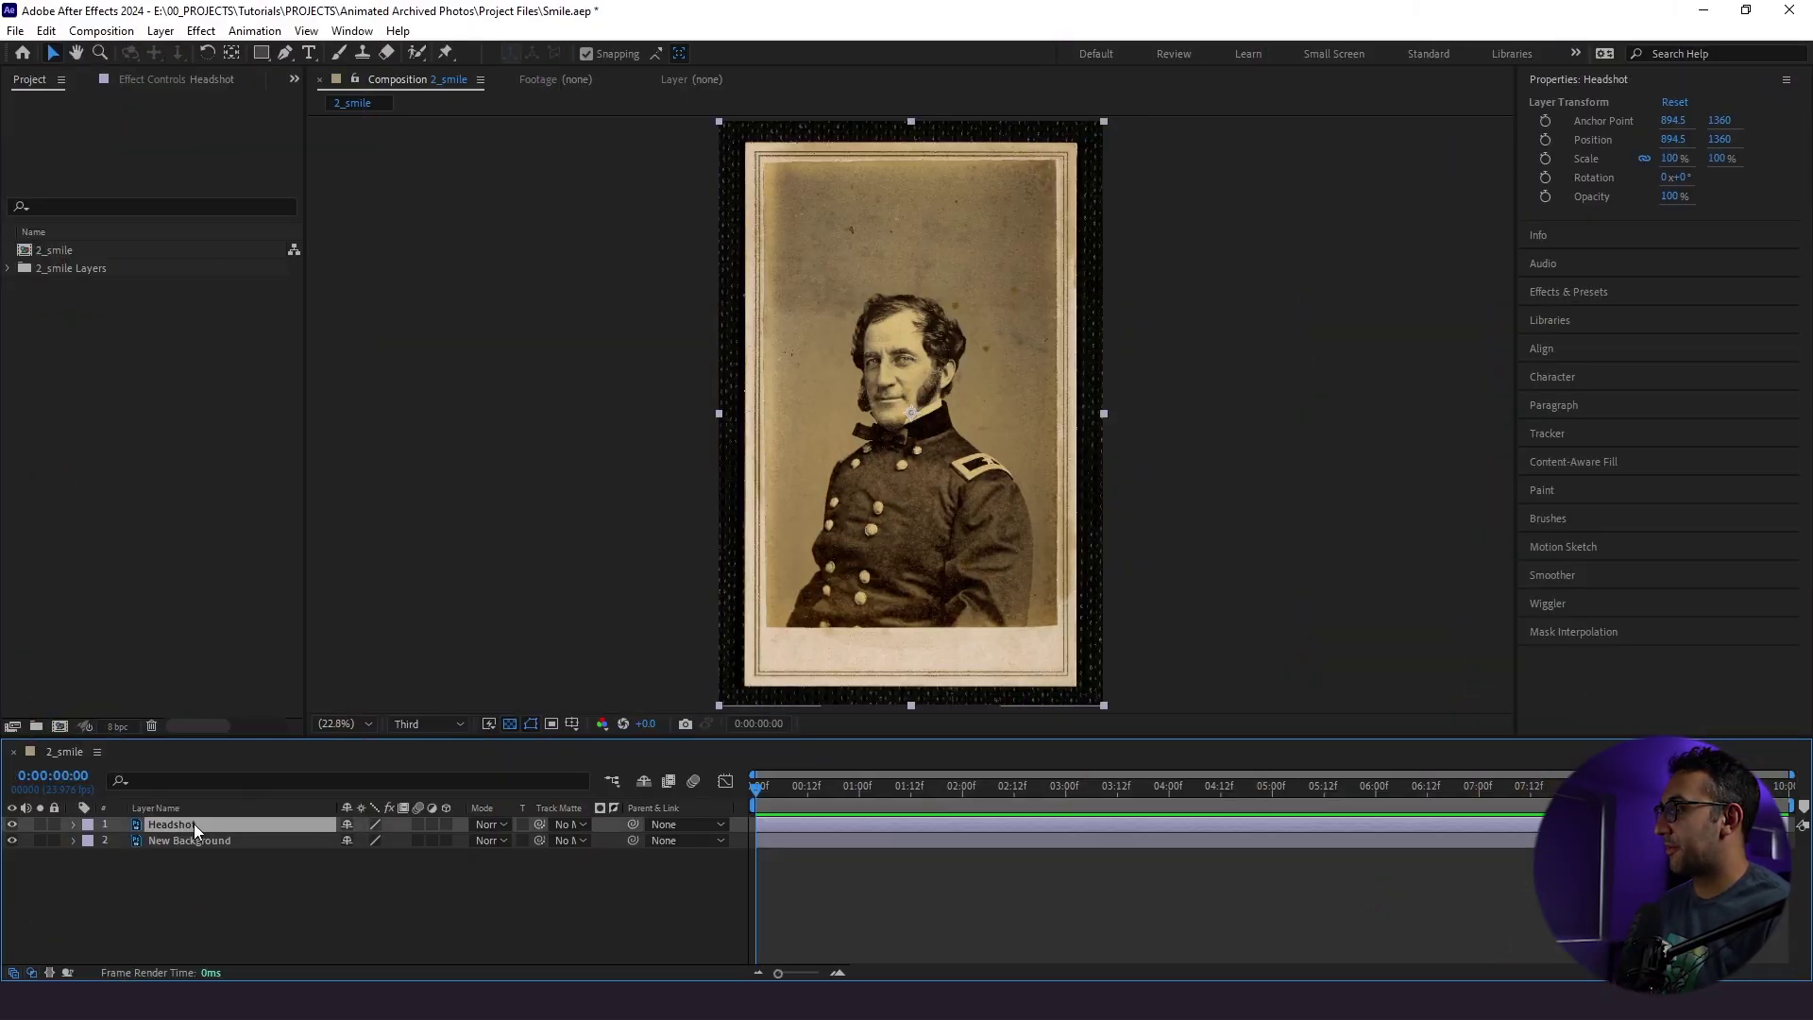
left_click(447, 50)
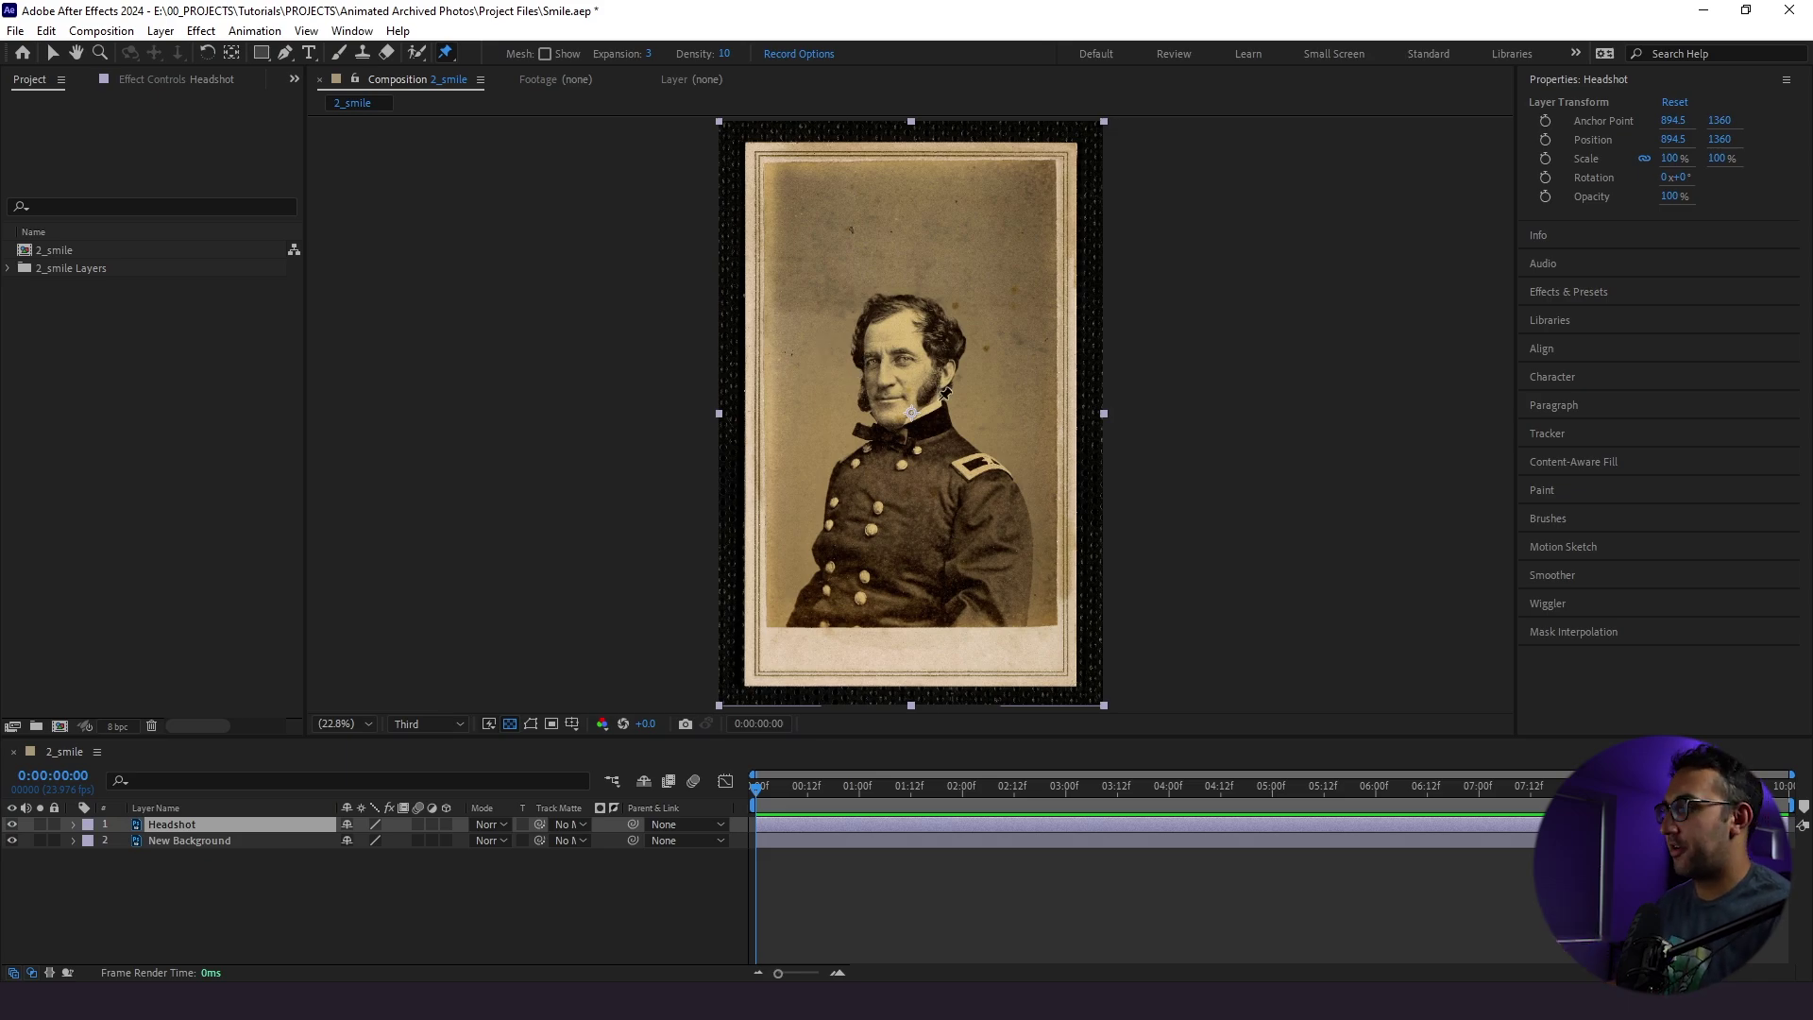
scroll(962, 403, "up", 3)
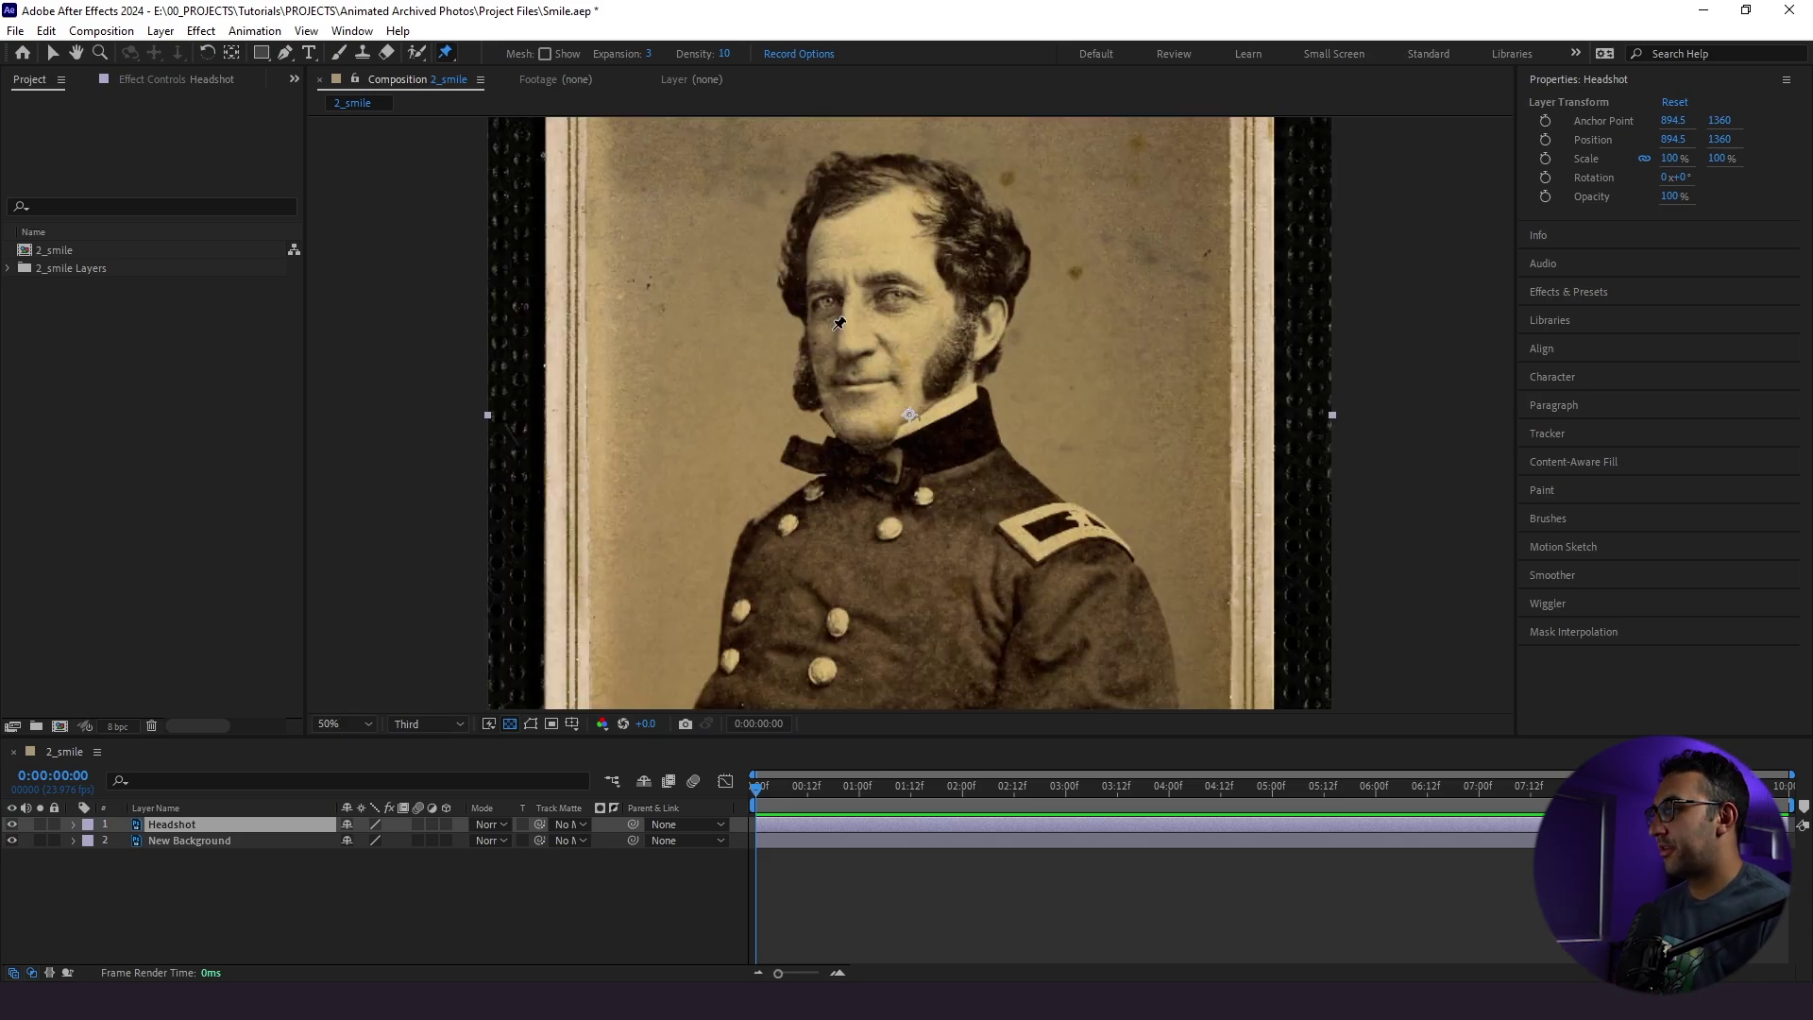
left_click(827, 384)
left_click(861, 381)
left_click(893, 380)
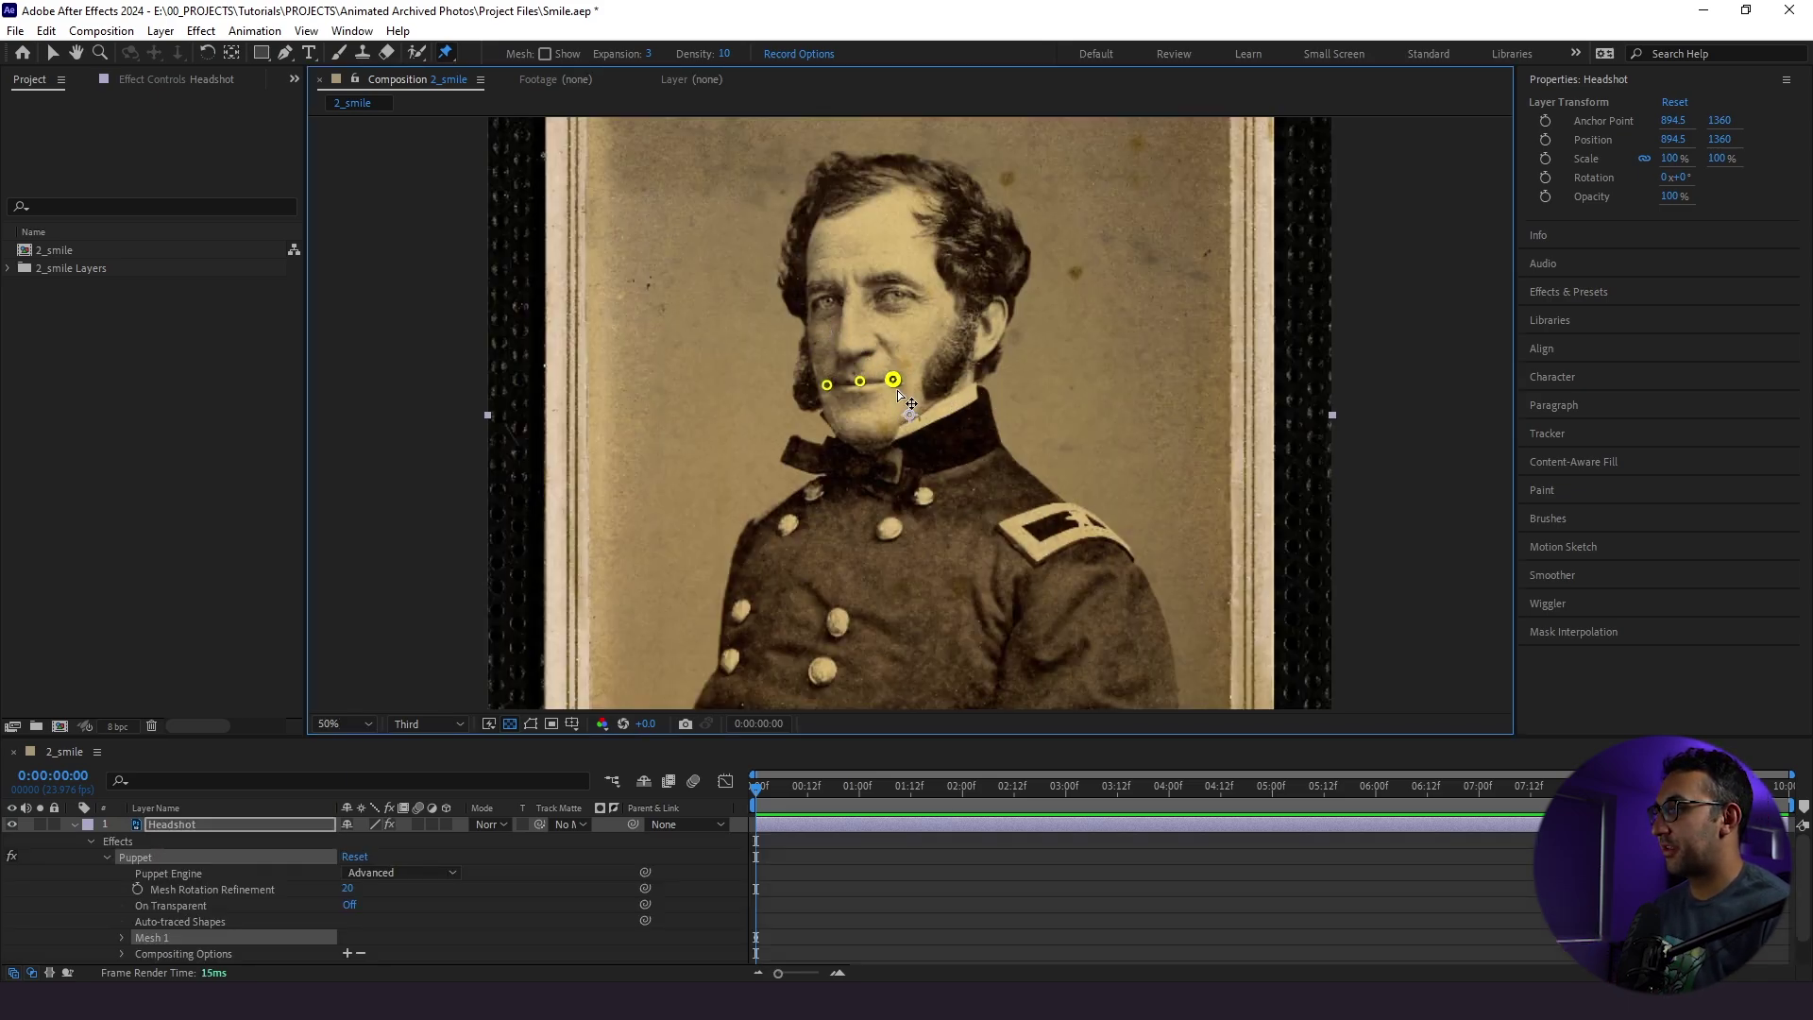
mouse_move(898, 387)
left_mouse_down()
mouse_move(965, 384)
mouse_move(904, 428)
mouse_move(916, 386)
left_mouse_up()
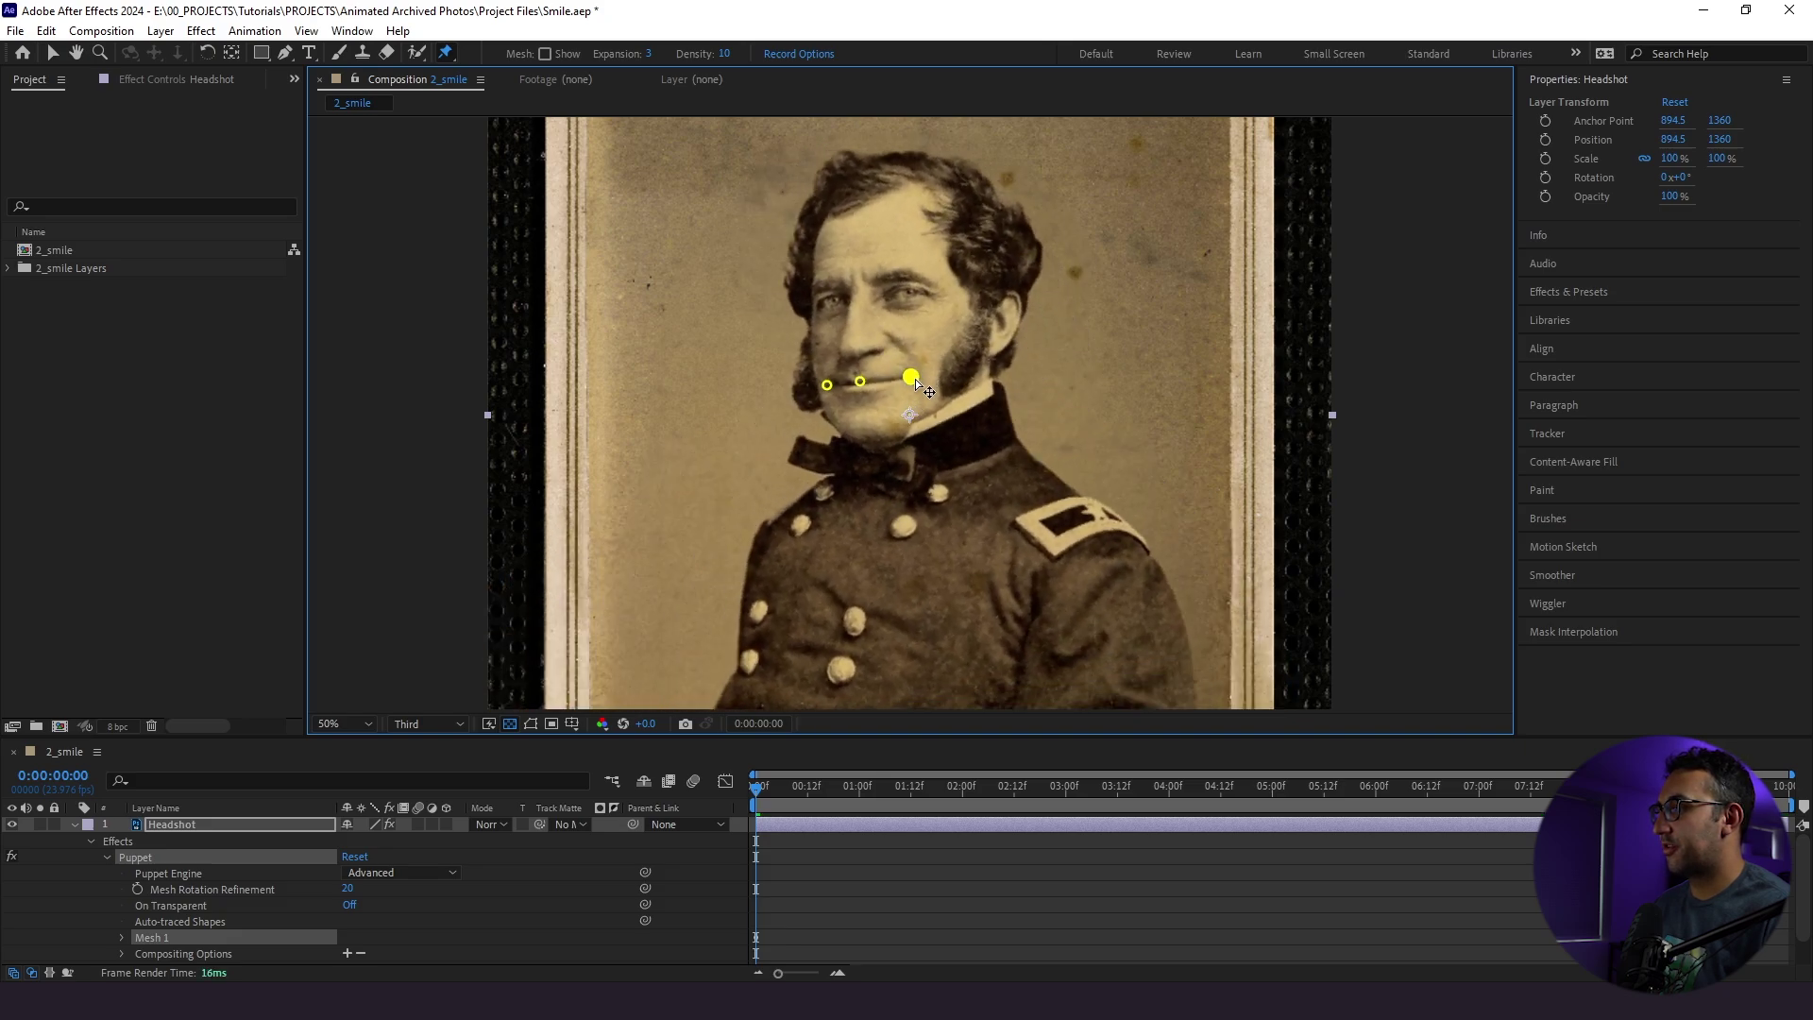
key("ctrl+z")
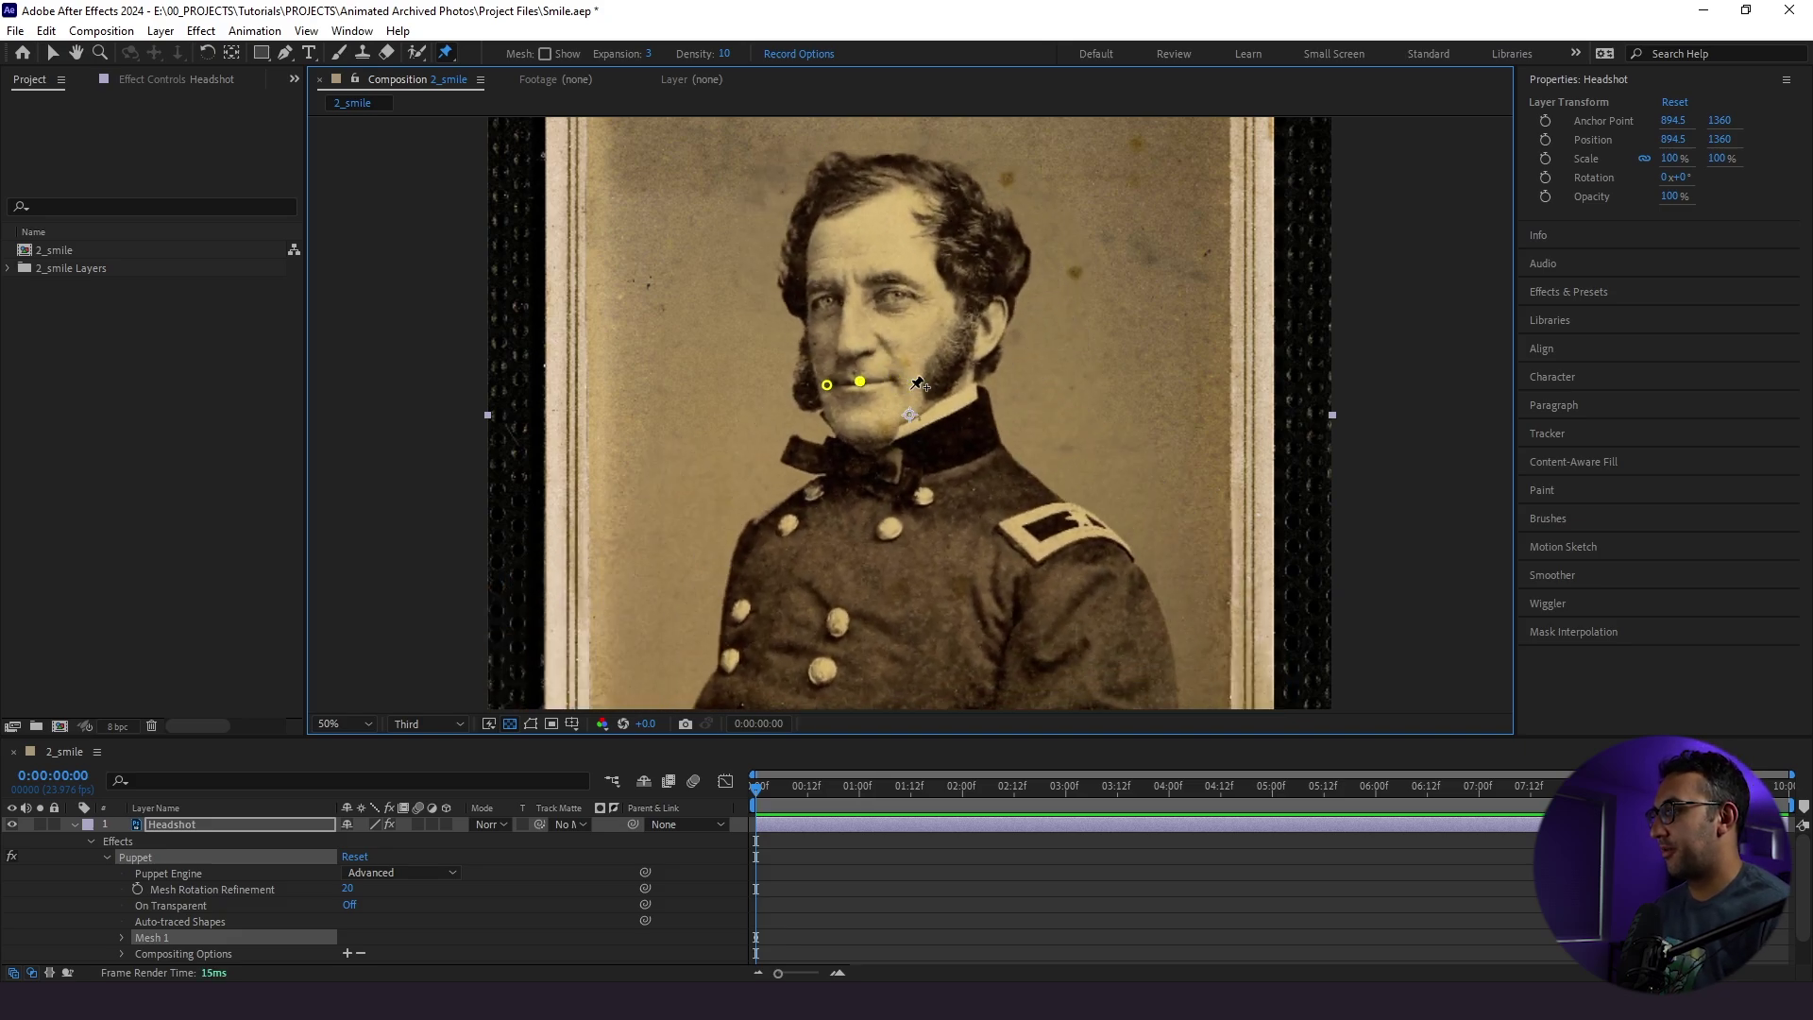
key("ctrl+z")
key("ctrl+z")
Pin the coat bottom, head outline, side of the face, chin, collar and coat's left edge.
left_click_drag(763, 709, 801, 463)
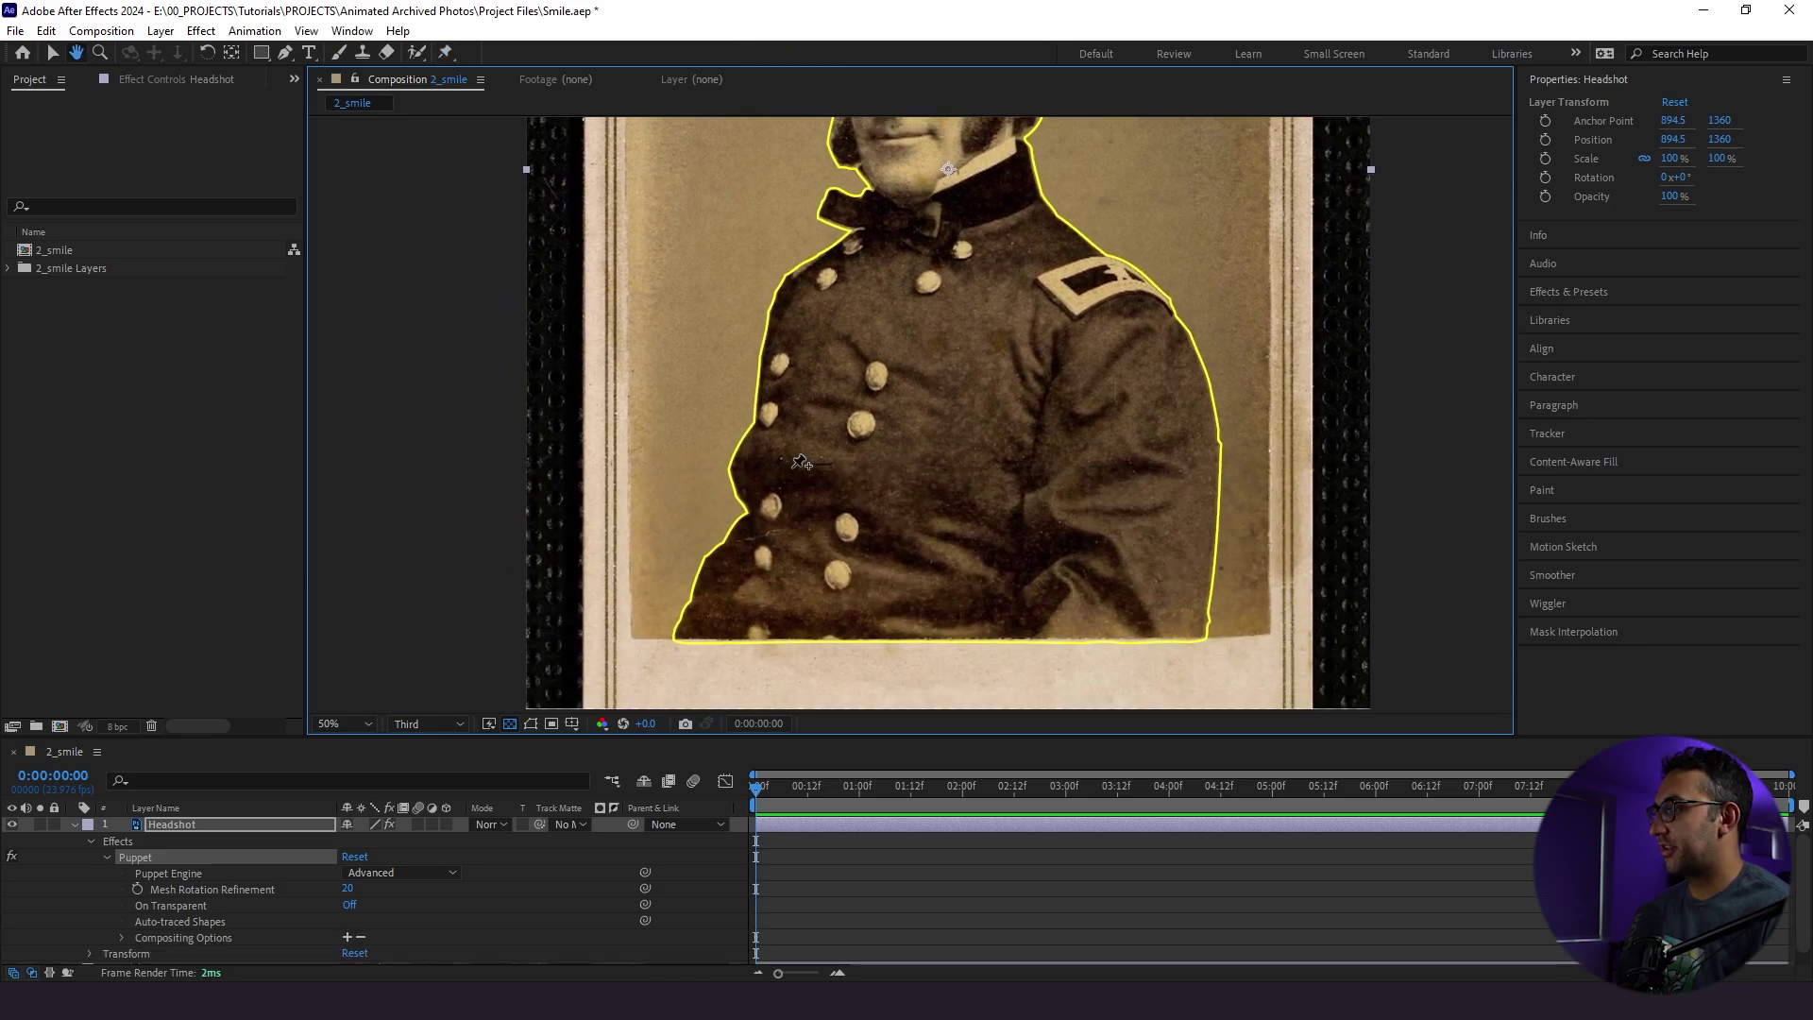
left_click(684, 632)
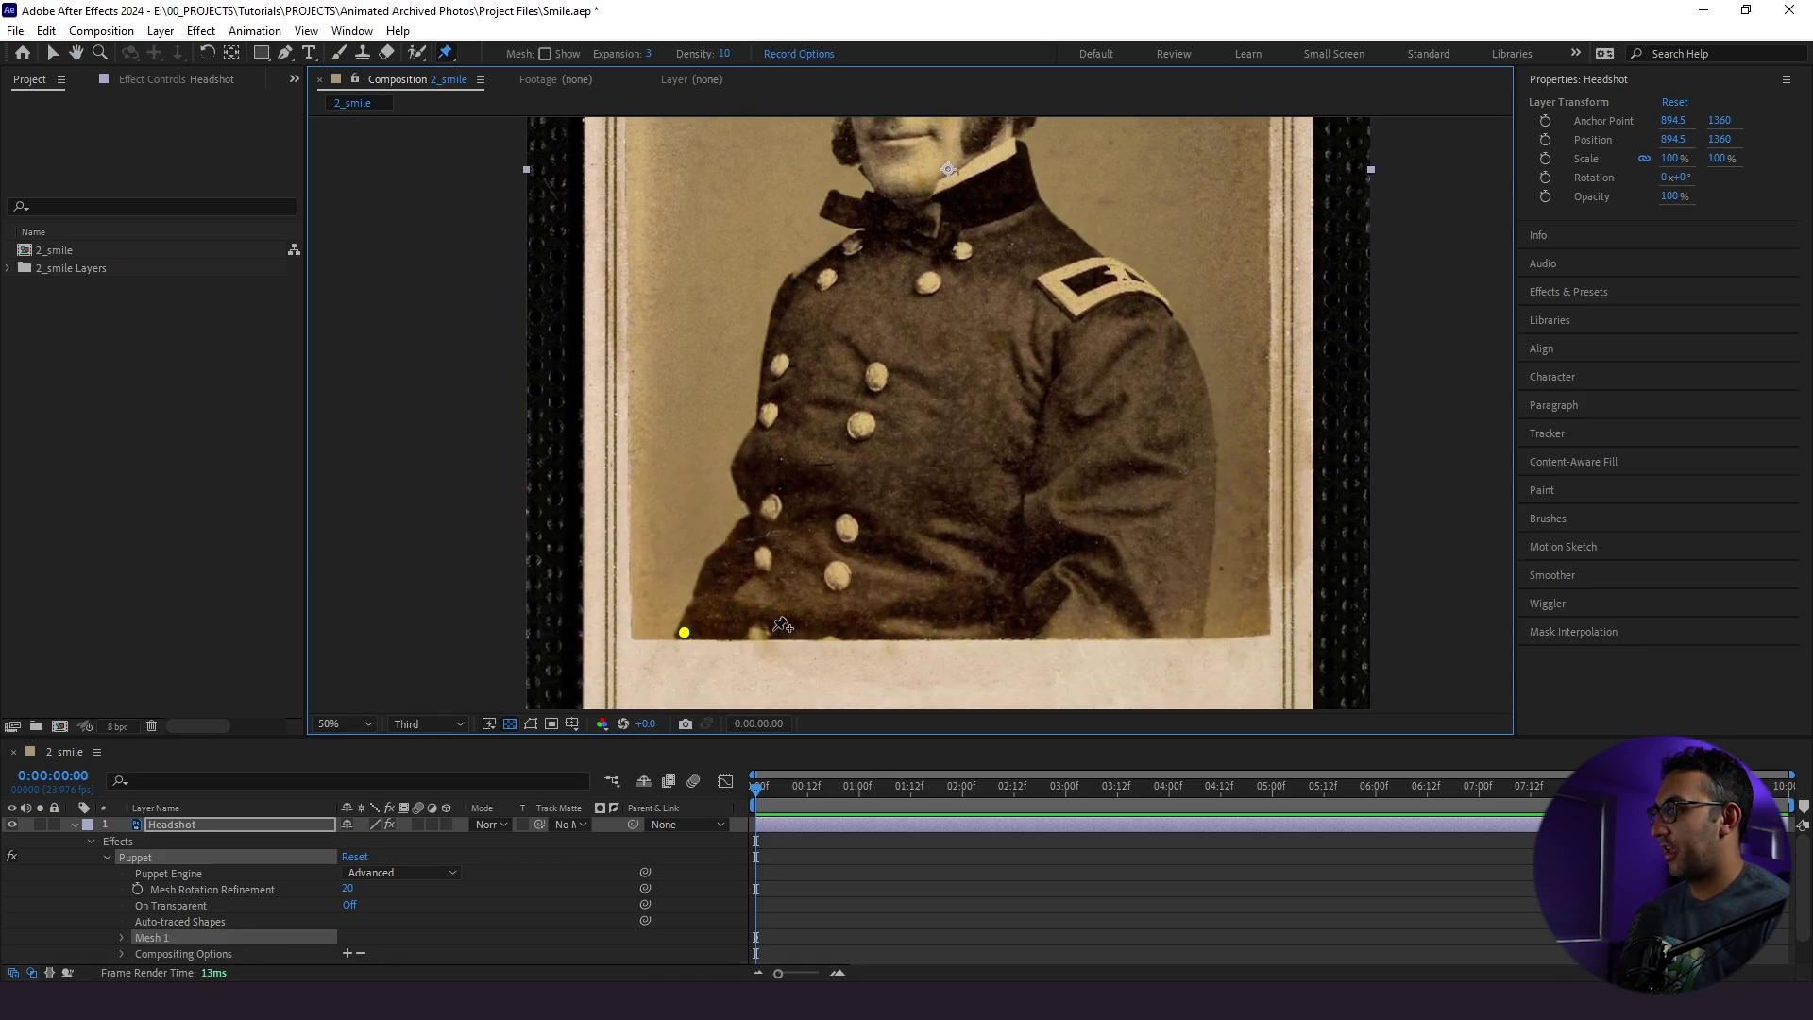
left_click(861, 627)
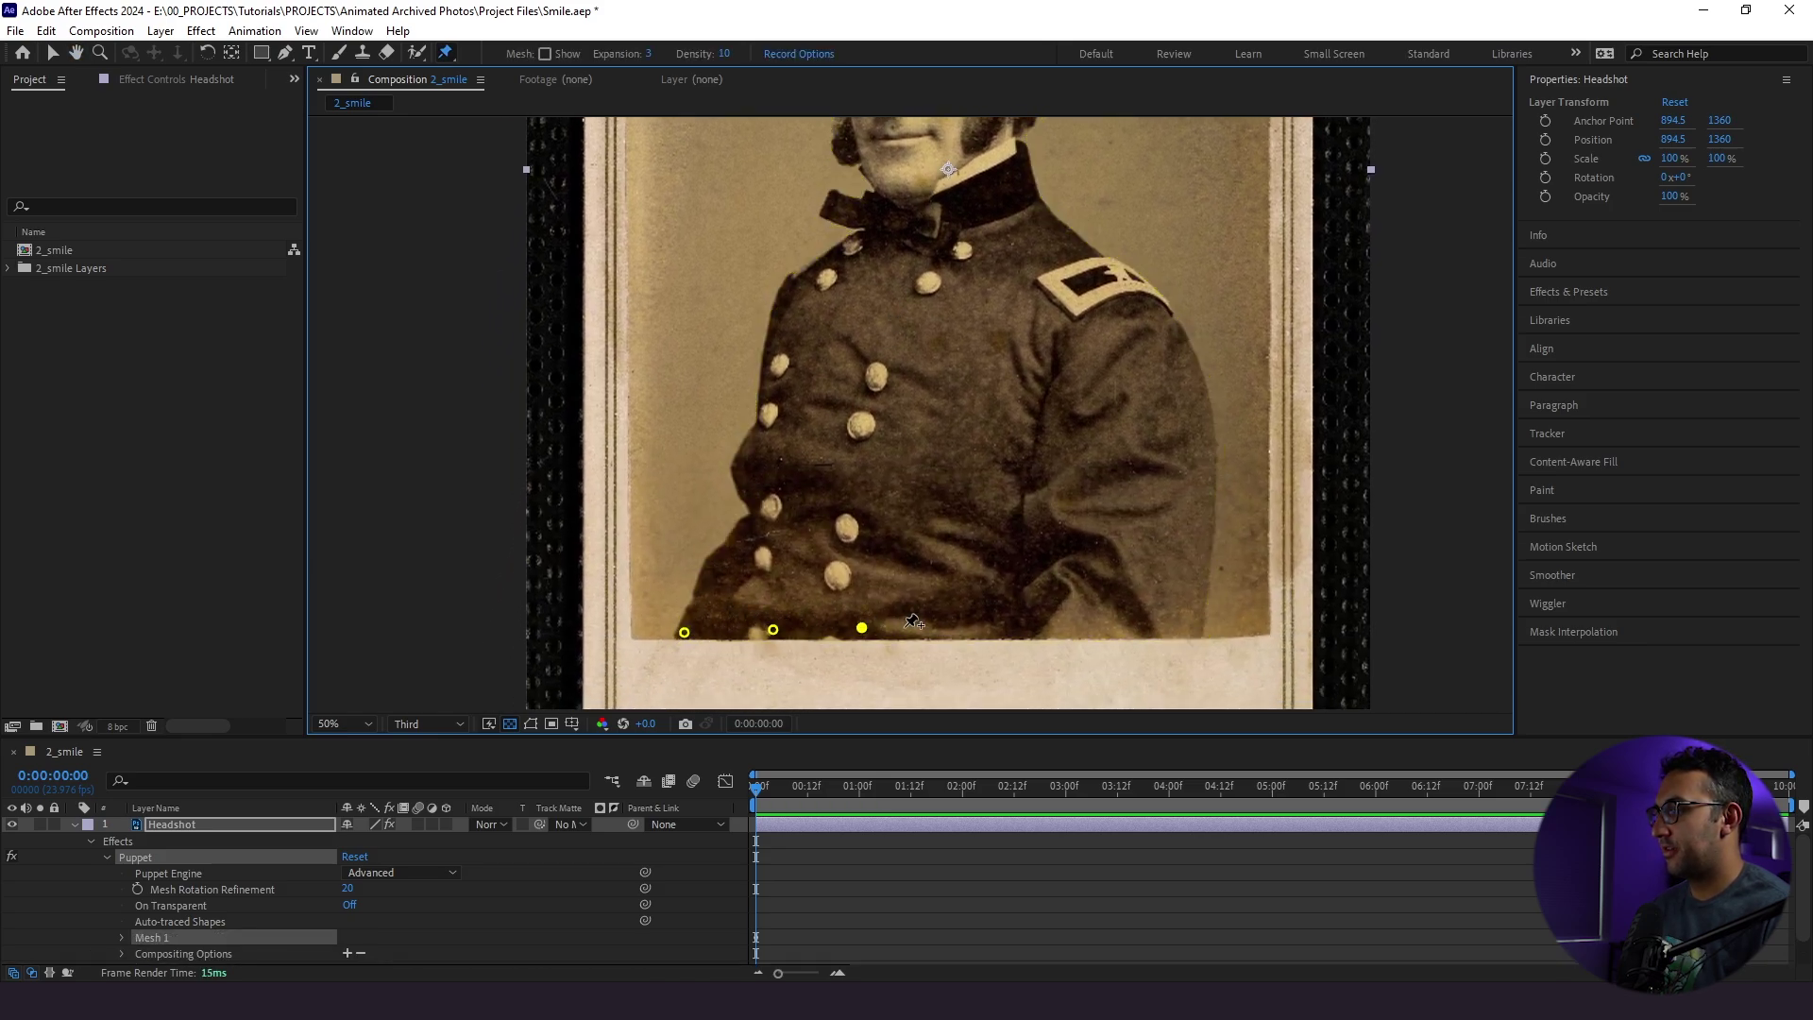
left_click(1017, 625)
left_click(1188, 409)
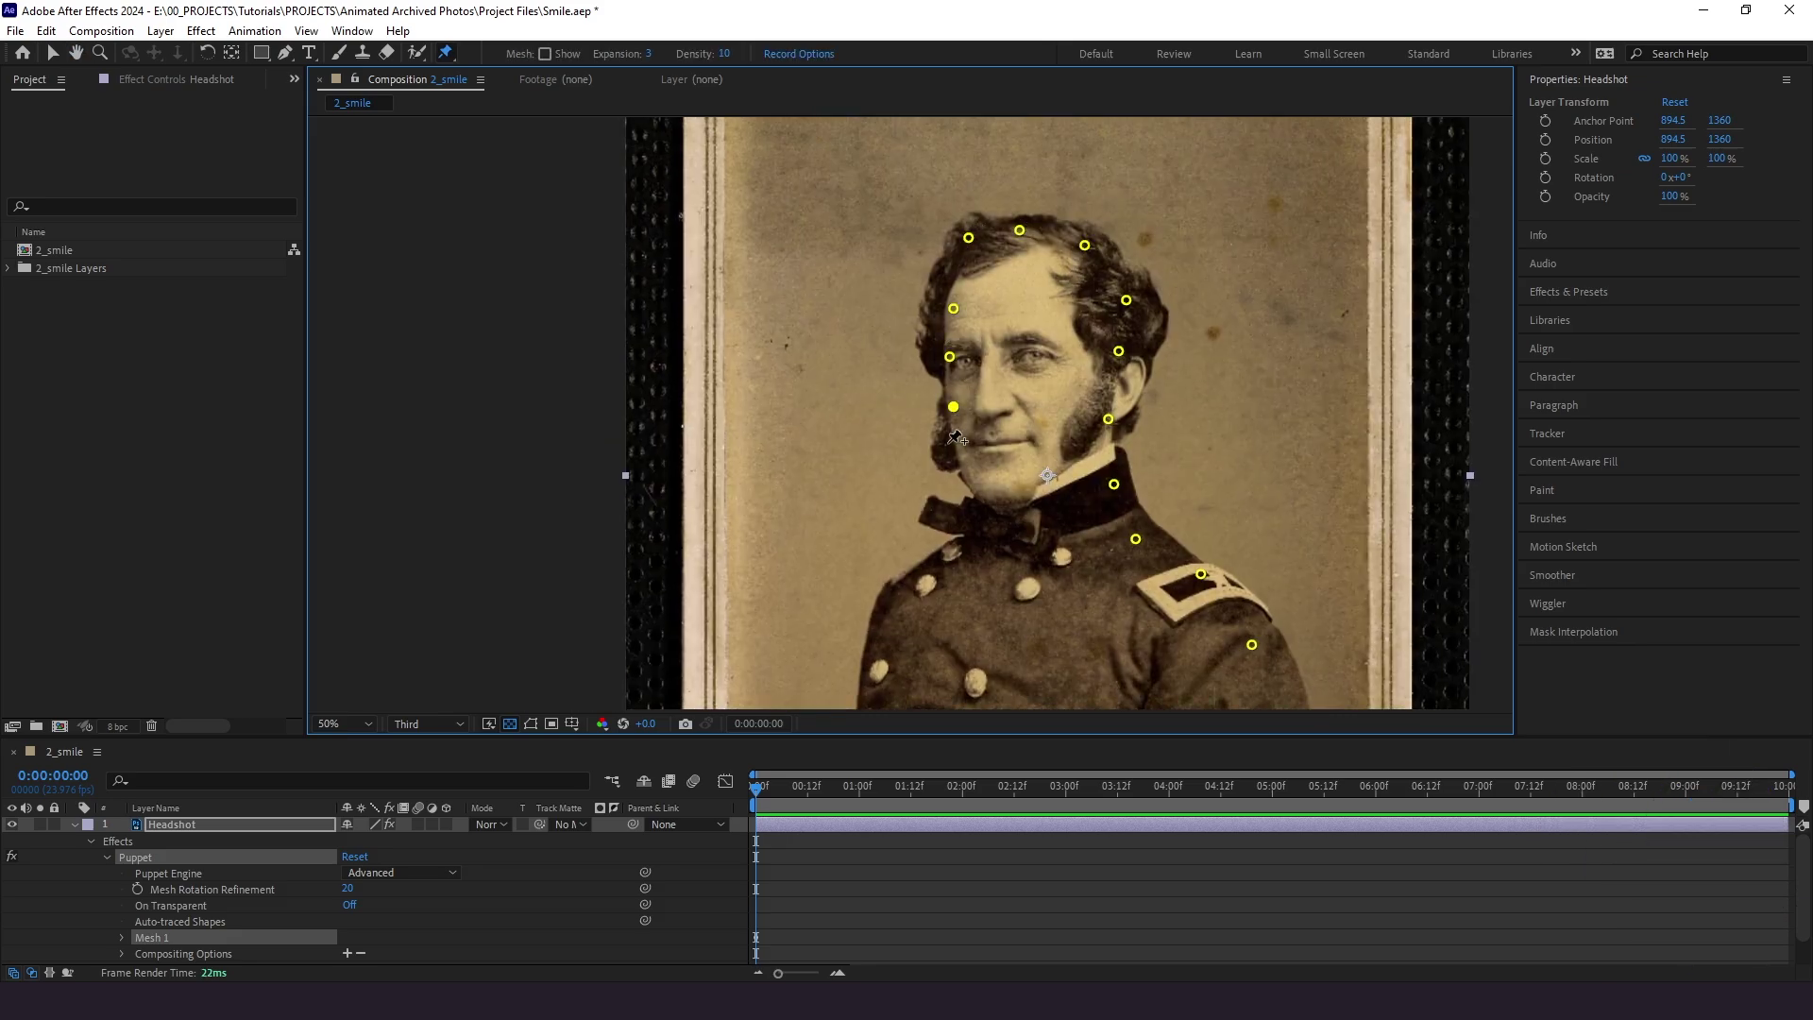
left_click(955, 453)
left_click(988, 498)
left_click(967, 546)
left_click(903, 588)
left_click(876, 634)
left_click(868, 704)
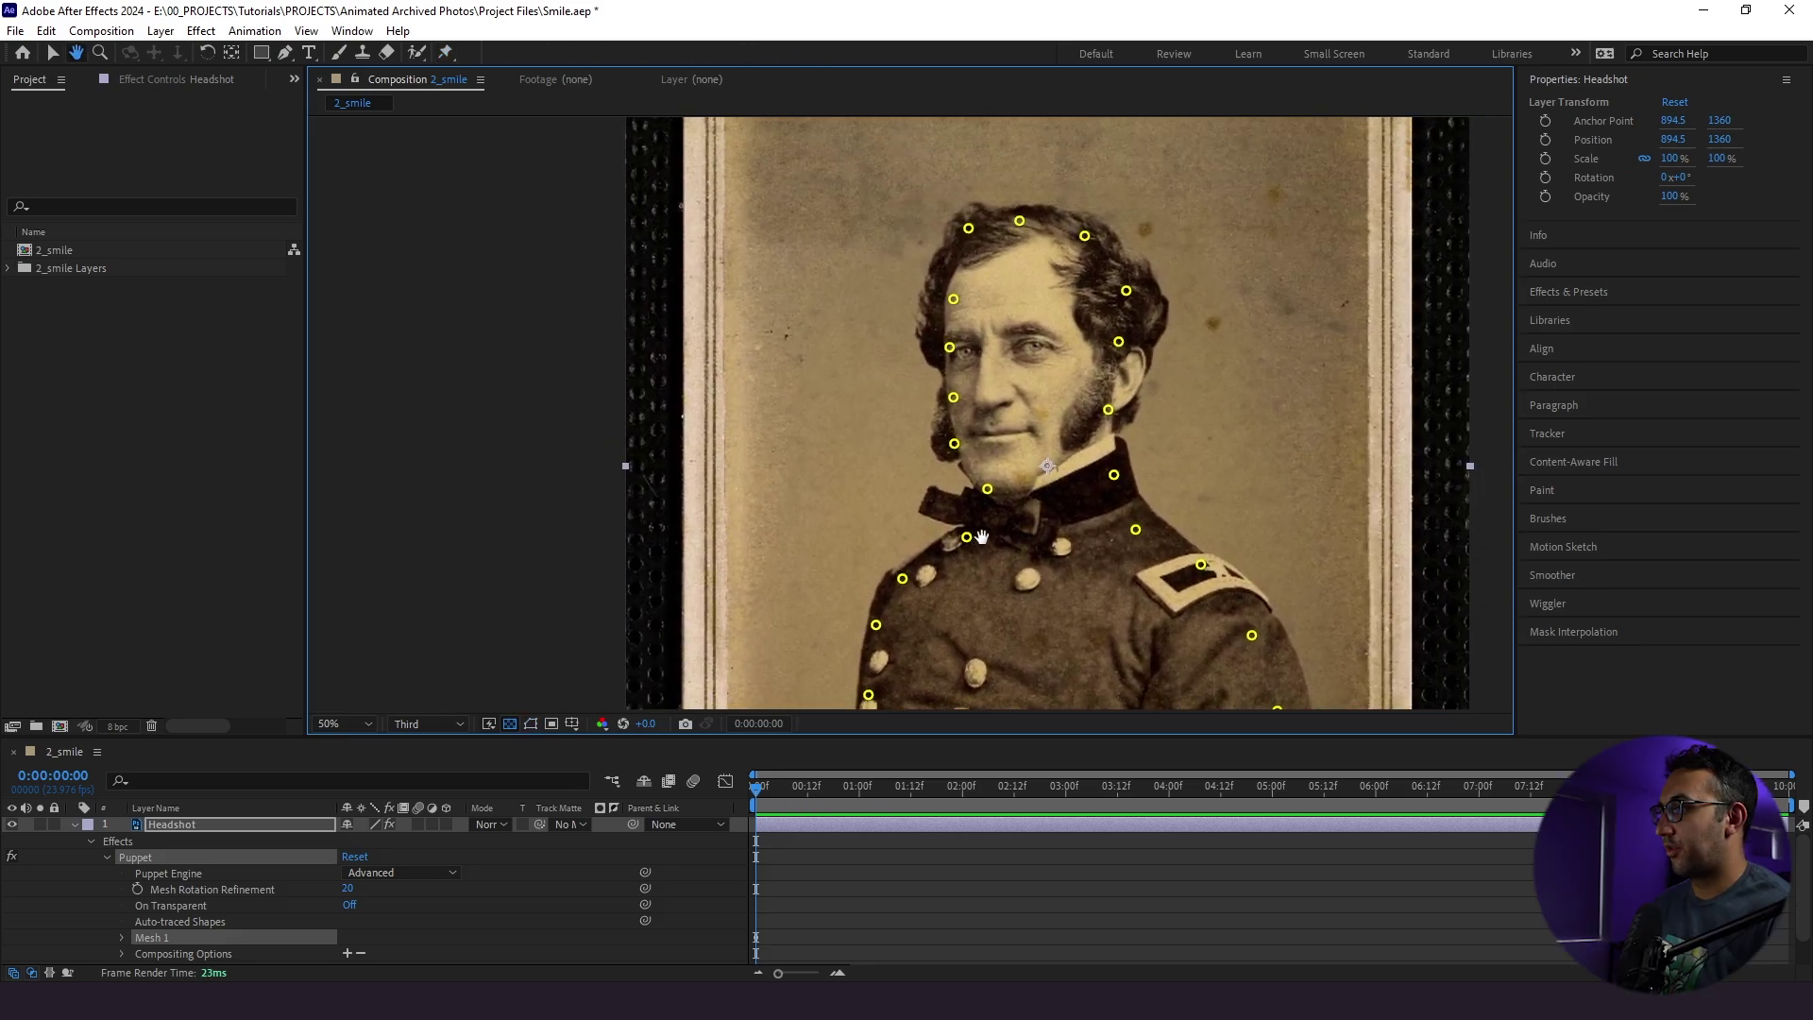
Zoom in on the soldier's face at Full resolution and list the pin Position keyframes with U.
key("space")
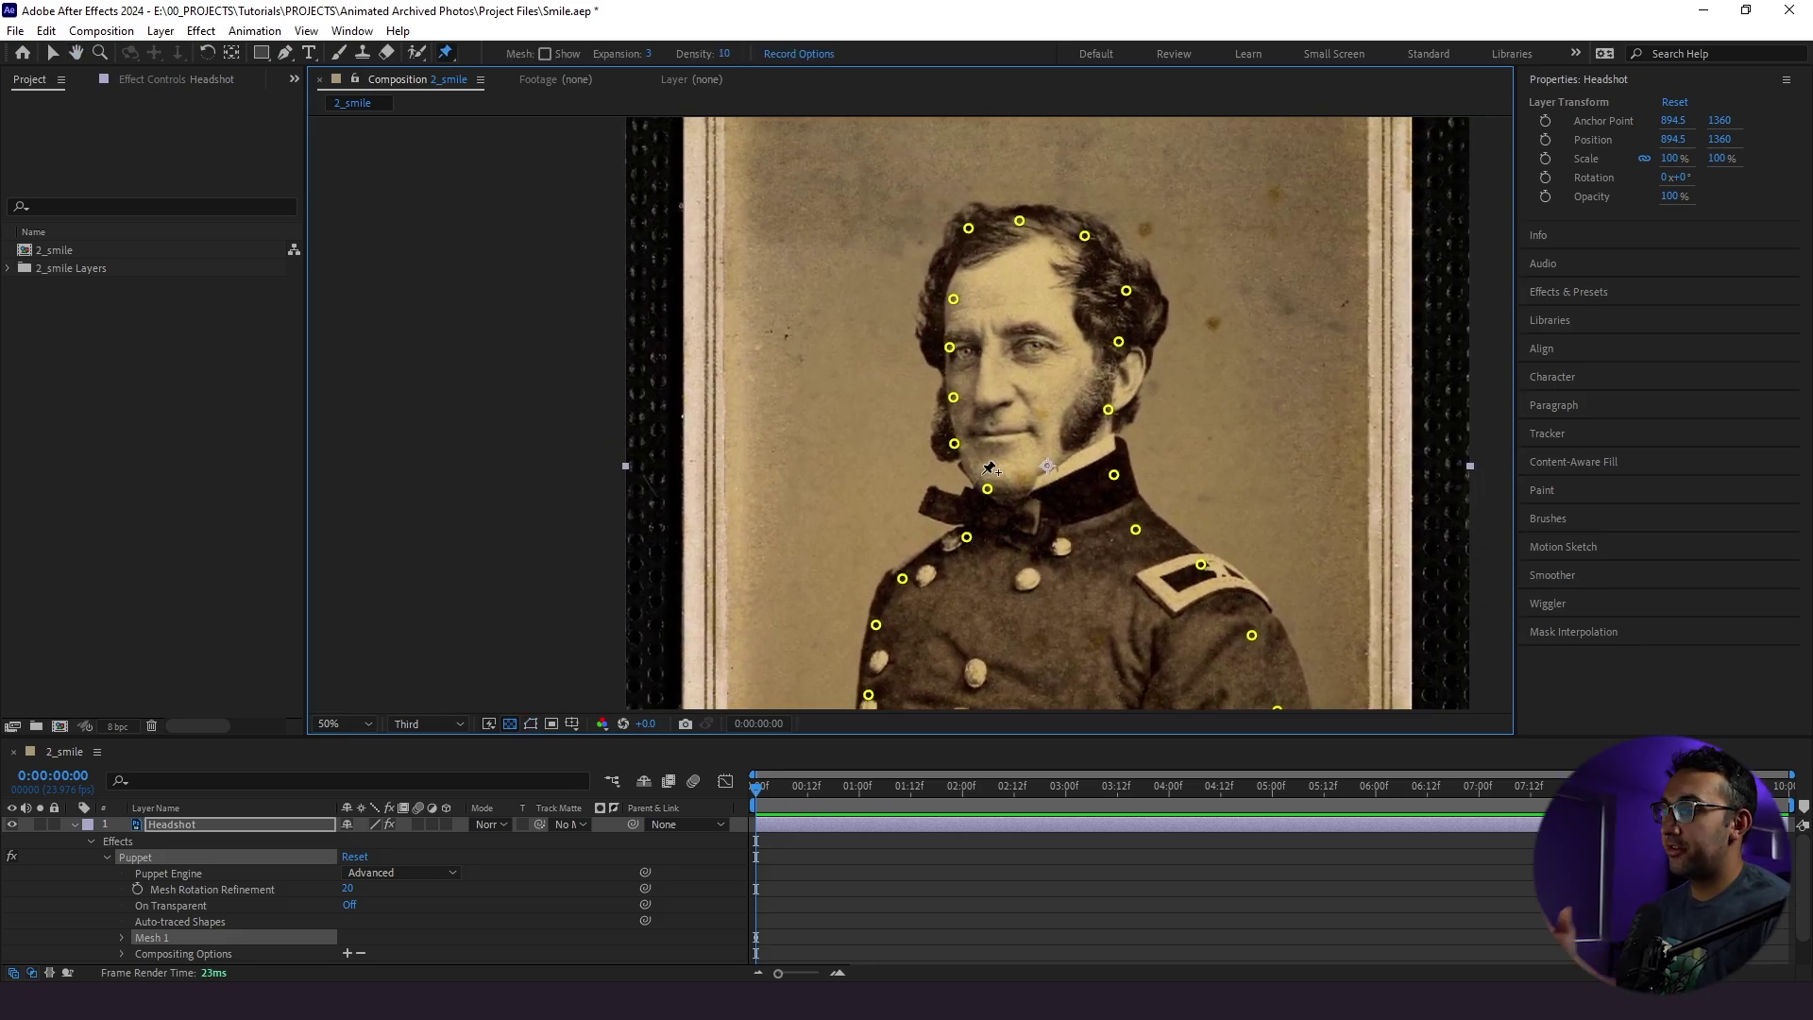
scroll(989, 469, "up", 4)
left_click_drag(989, 470, 717, 491)
left_click(397, 724)
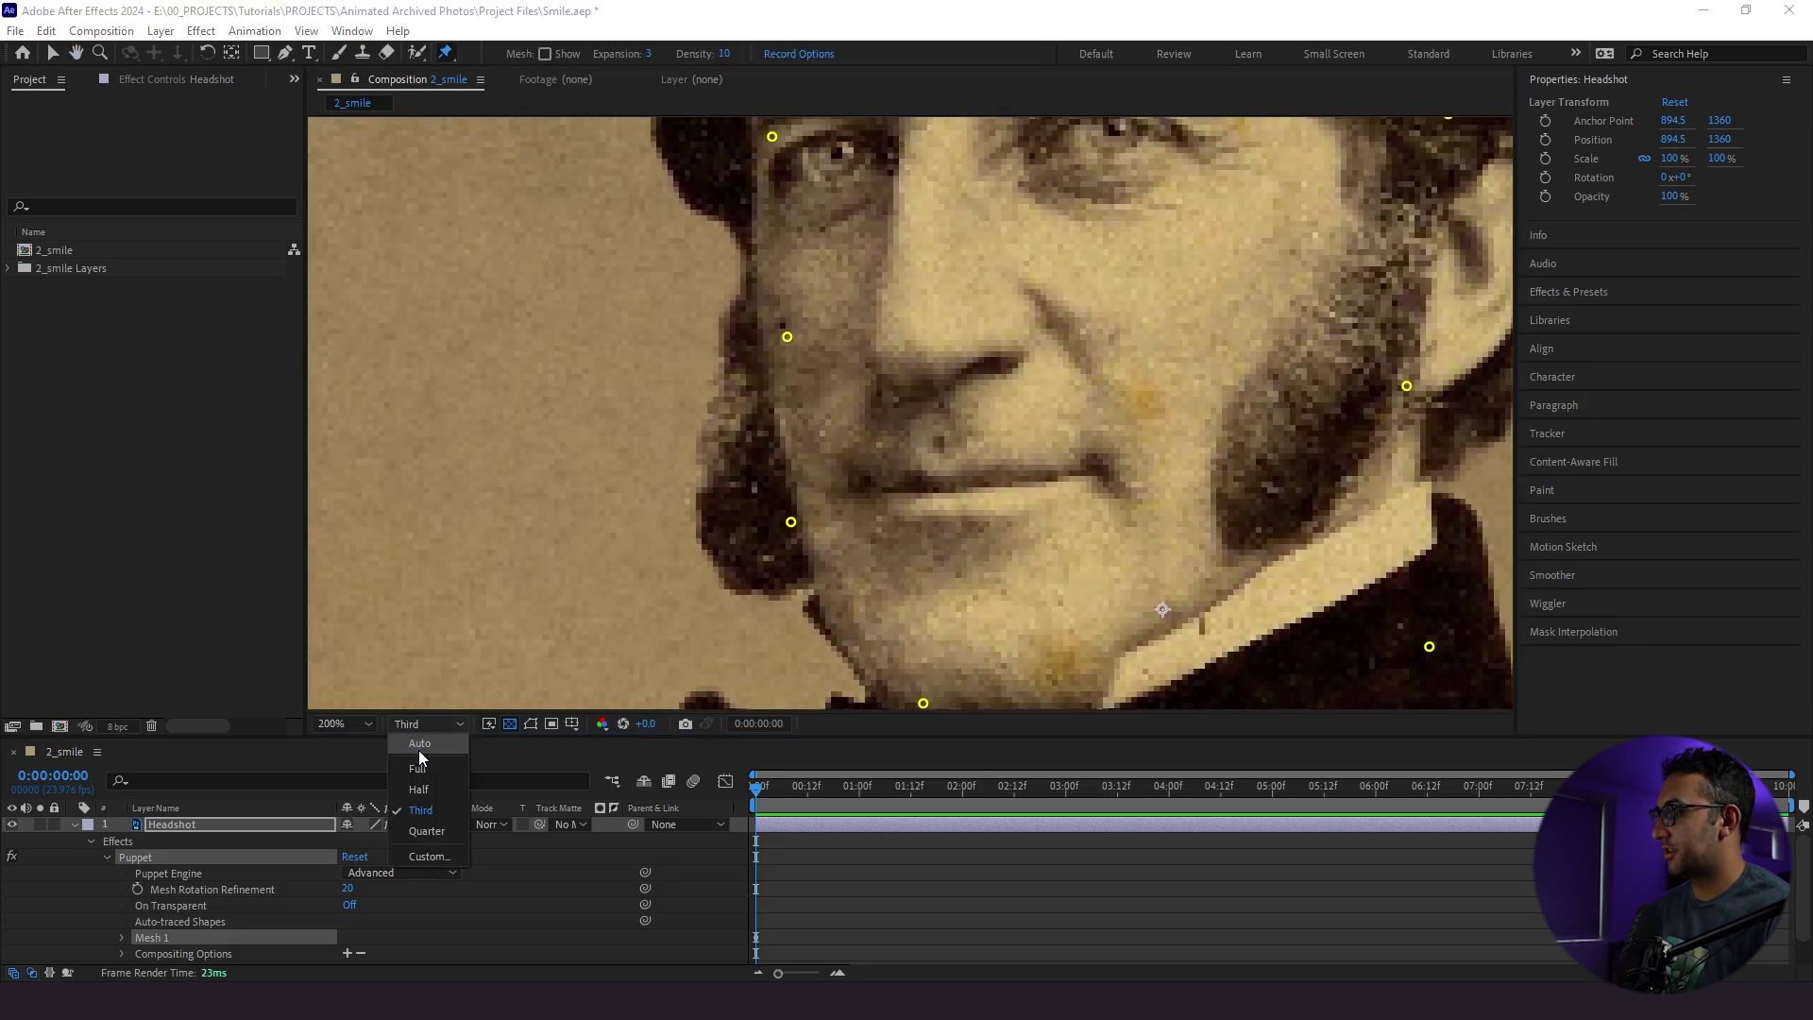
left_click(418, 750)
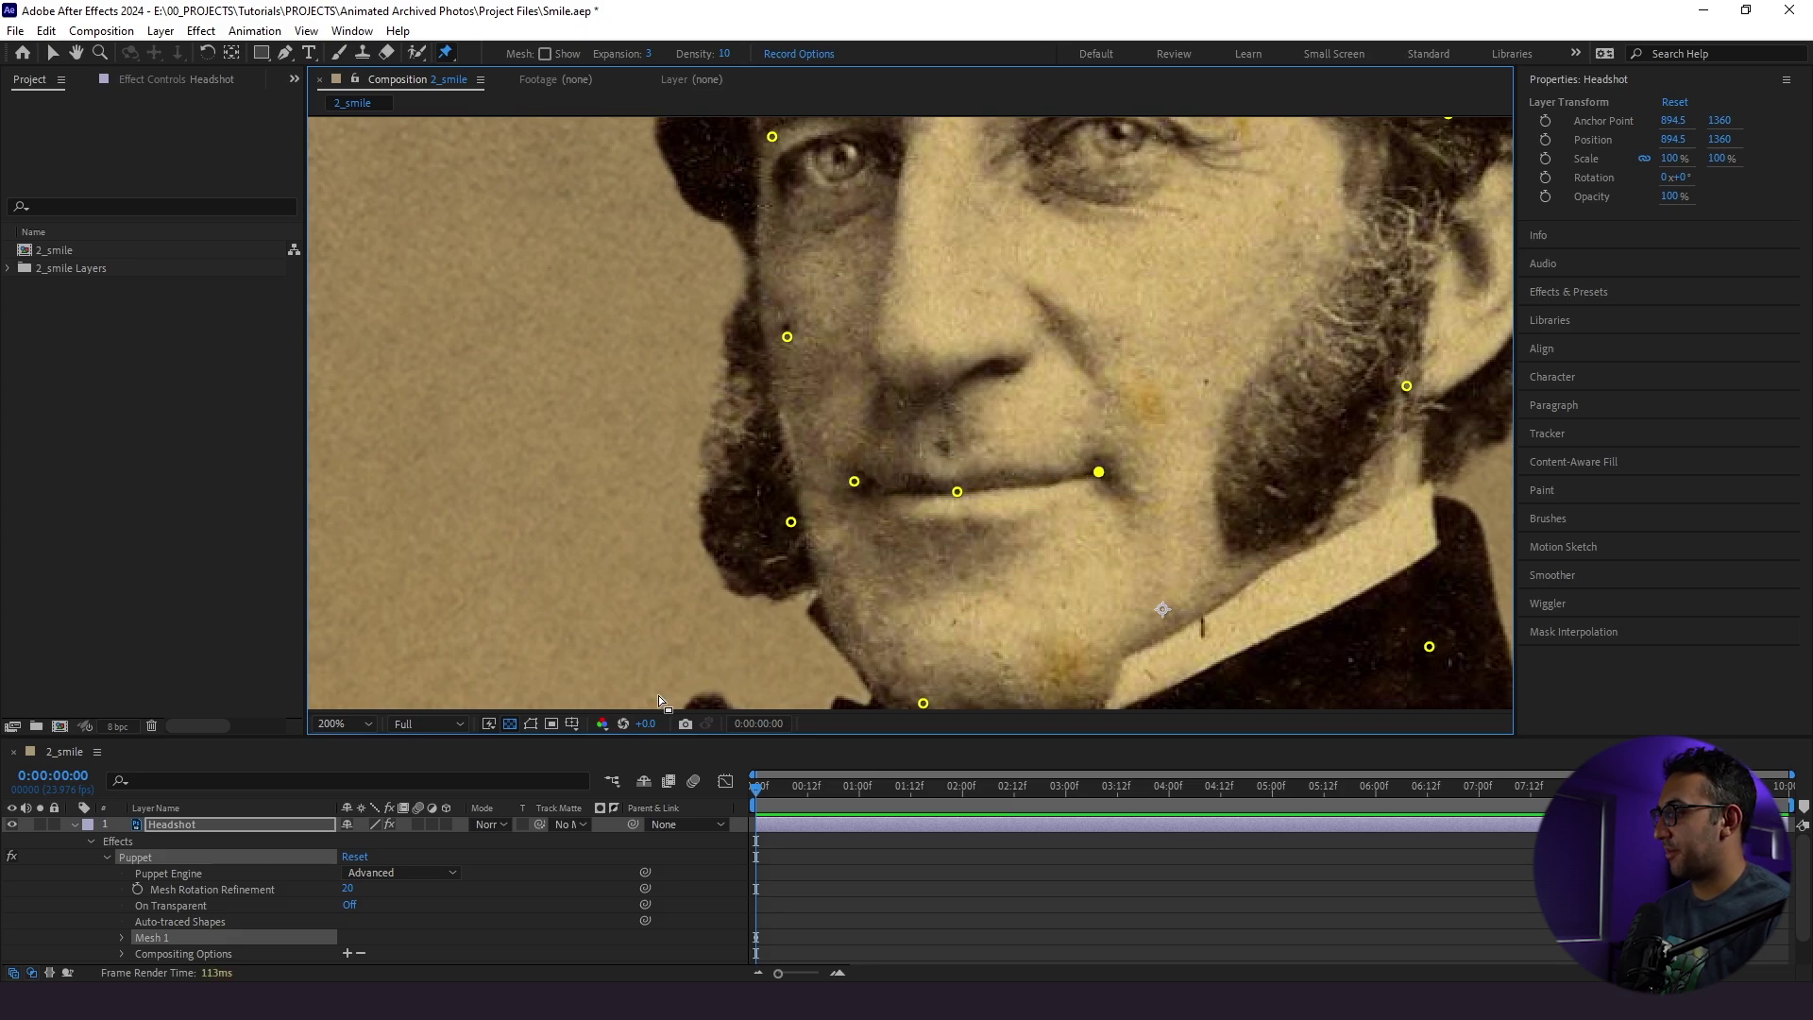
key("u")
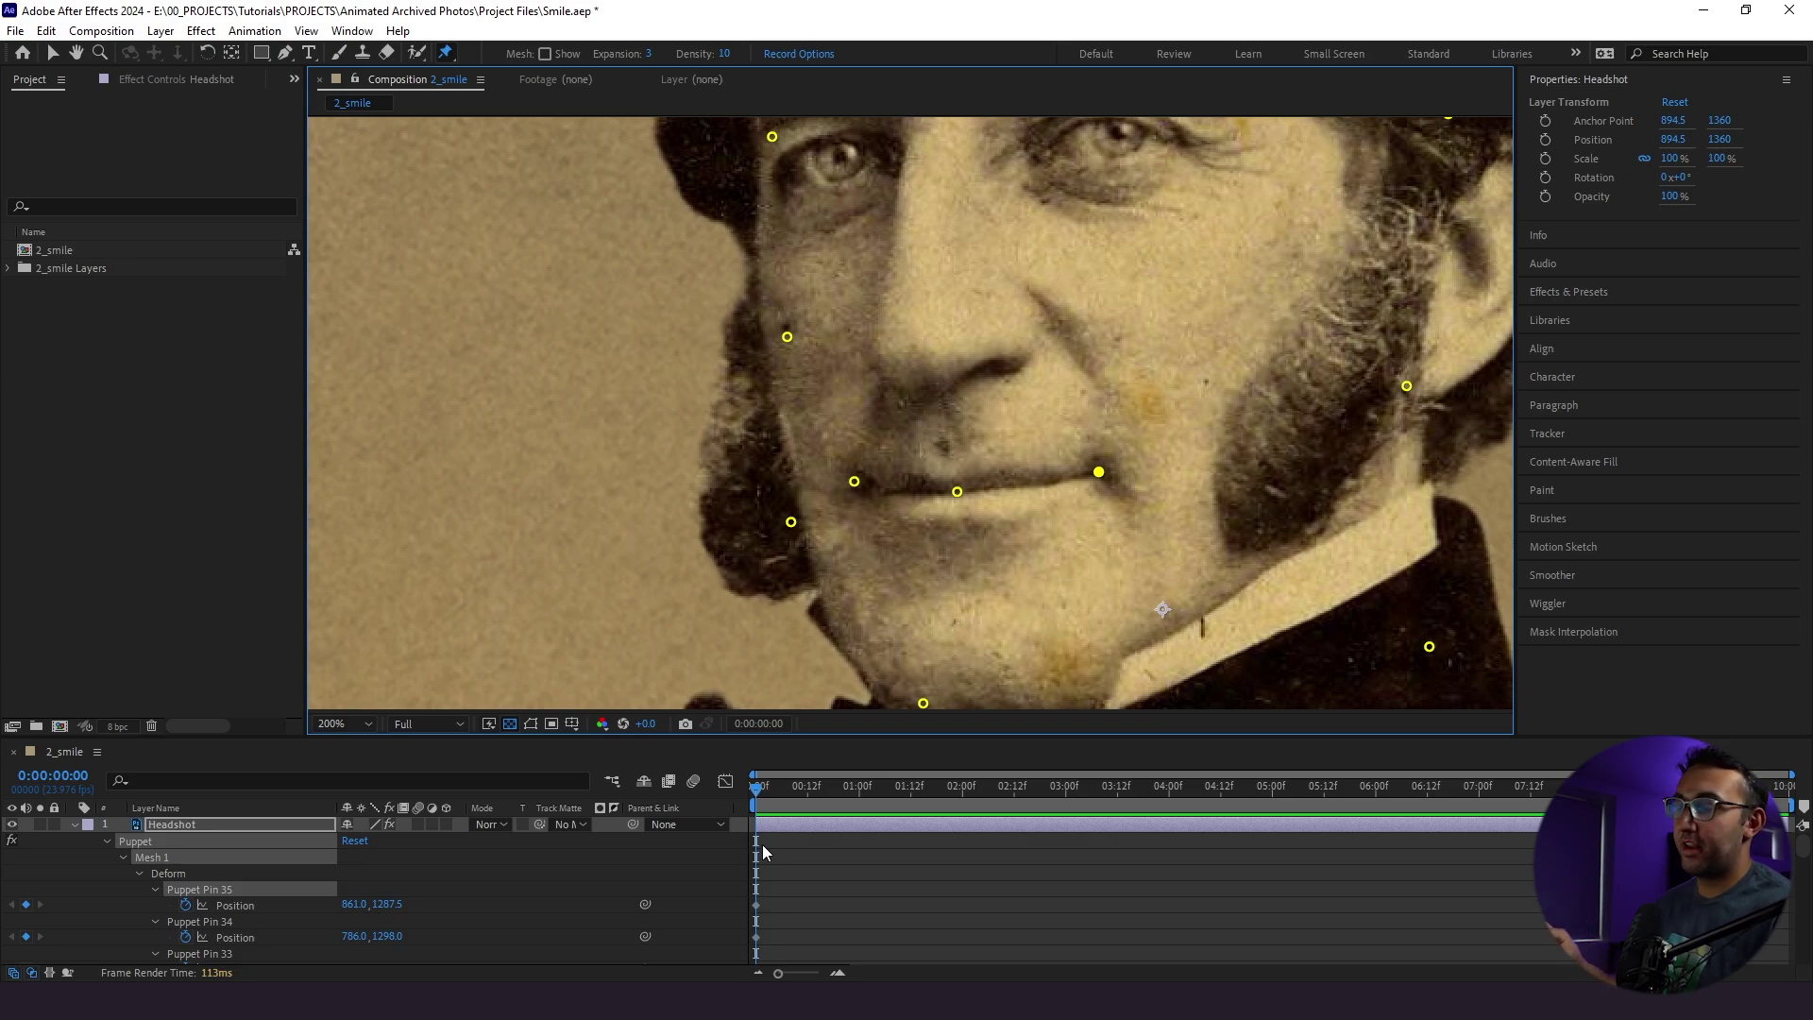
scroll(850, 898, "down", 5)
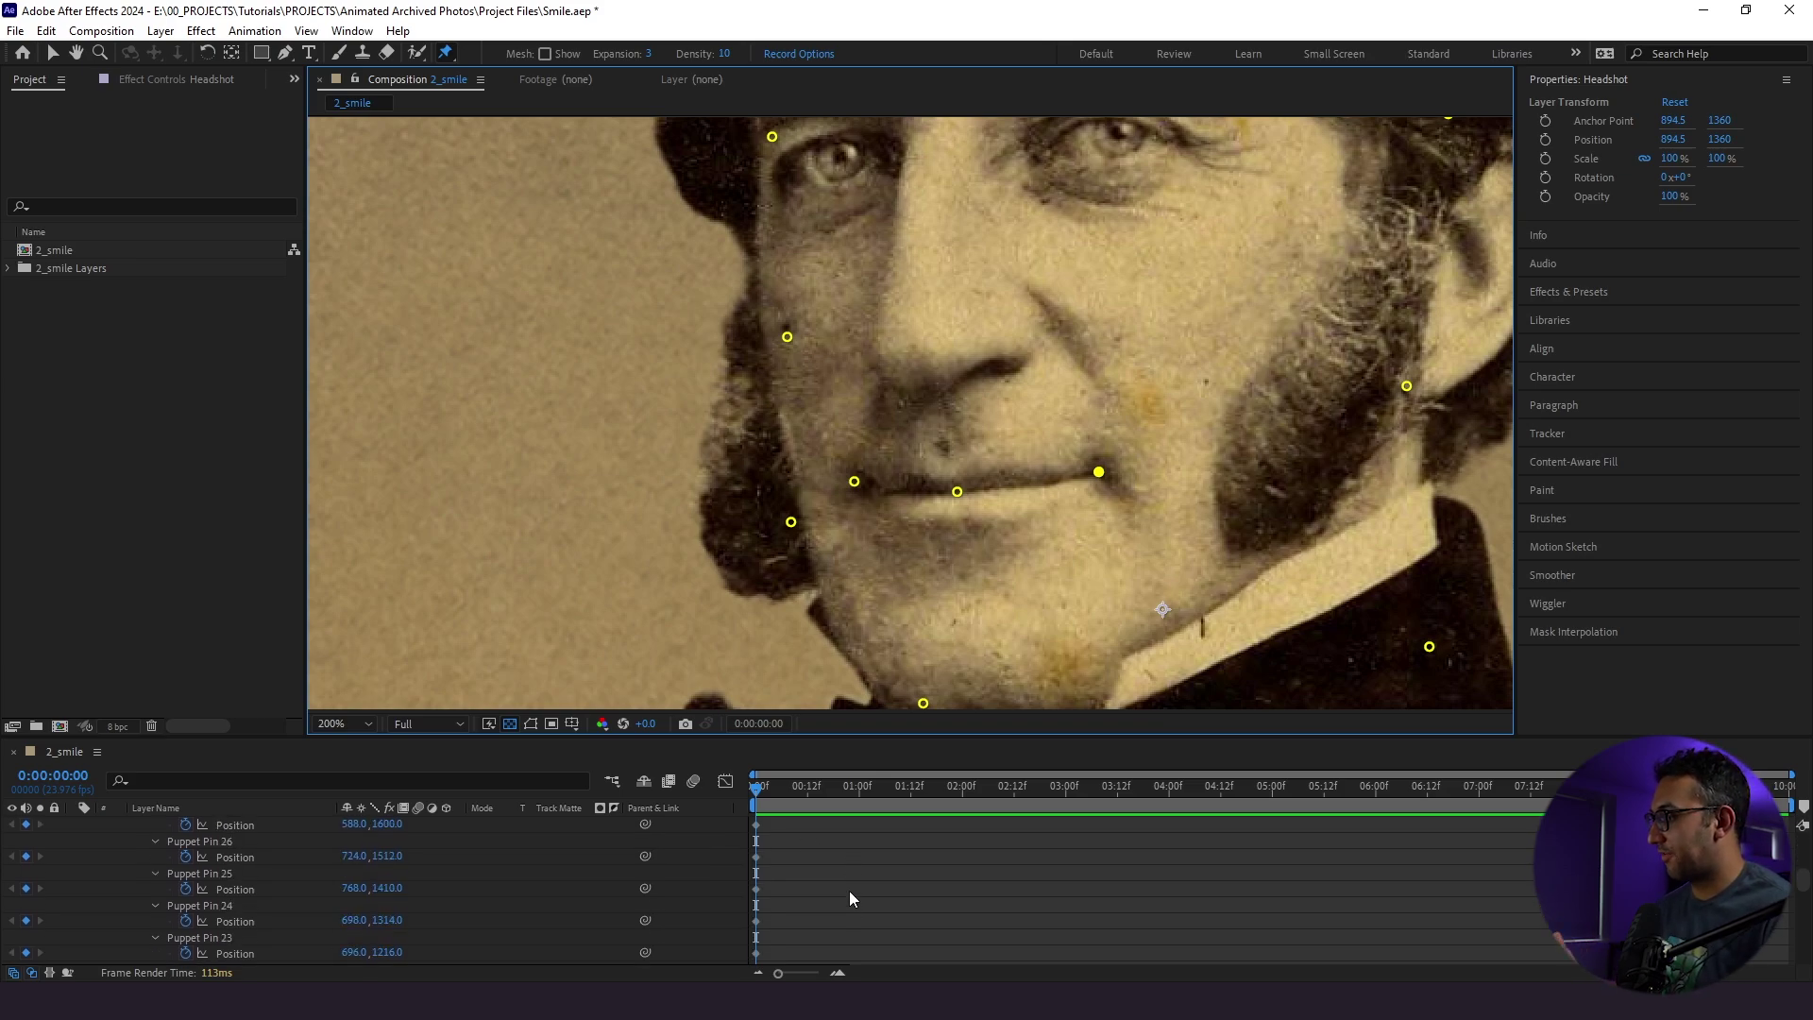
scroll(848, 891, "up", 5)
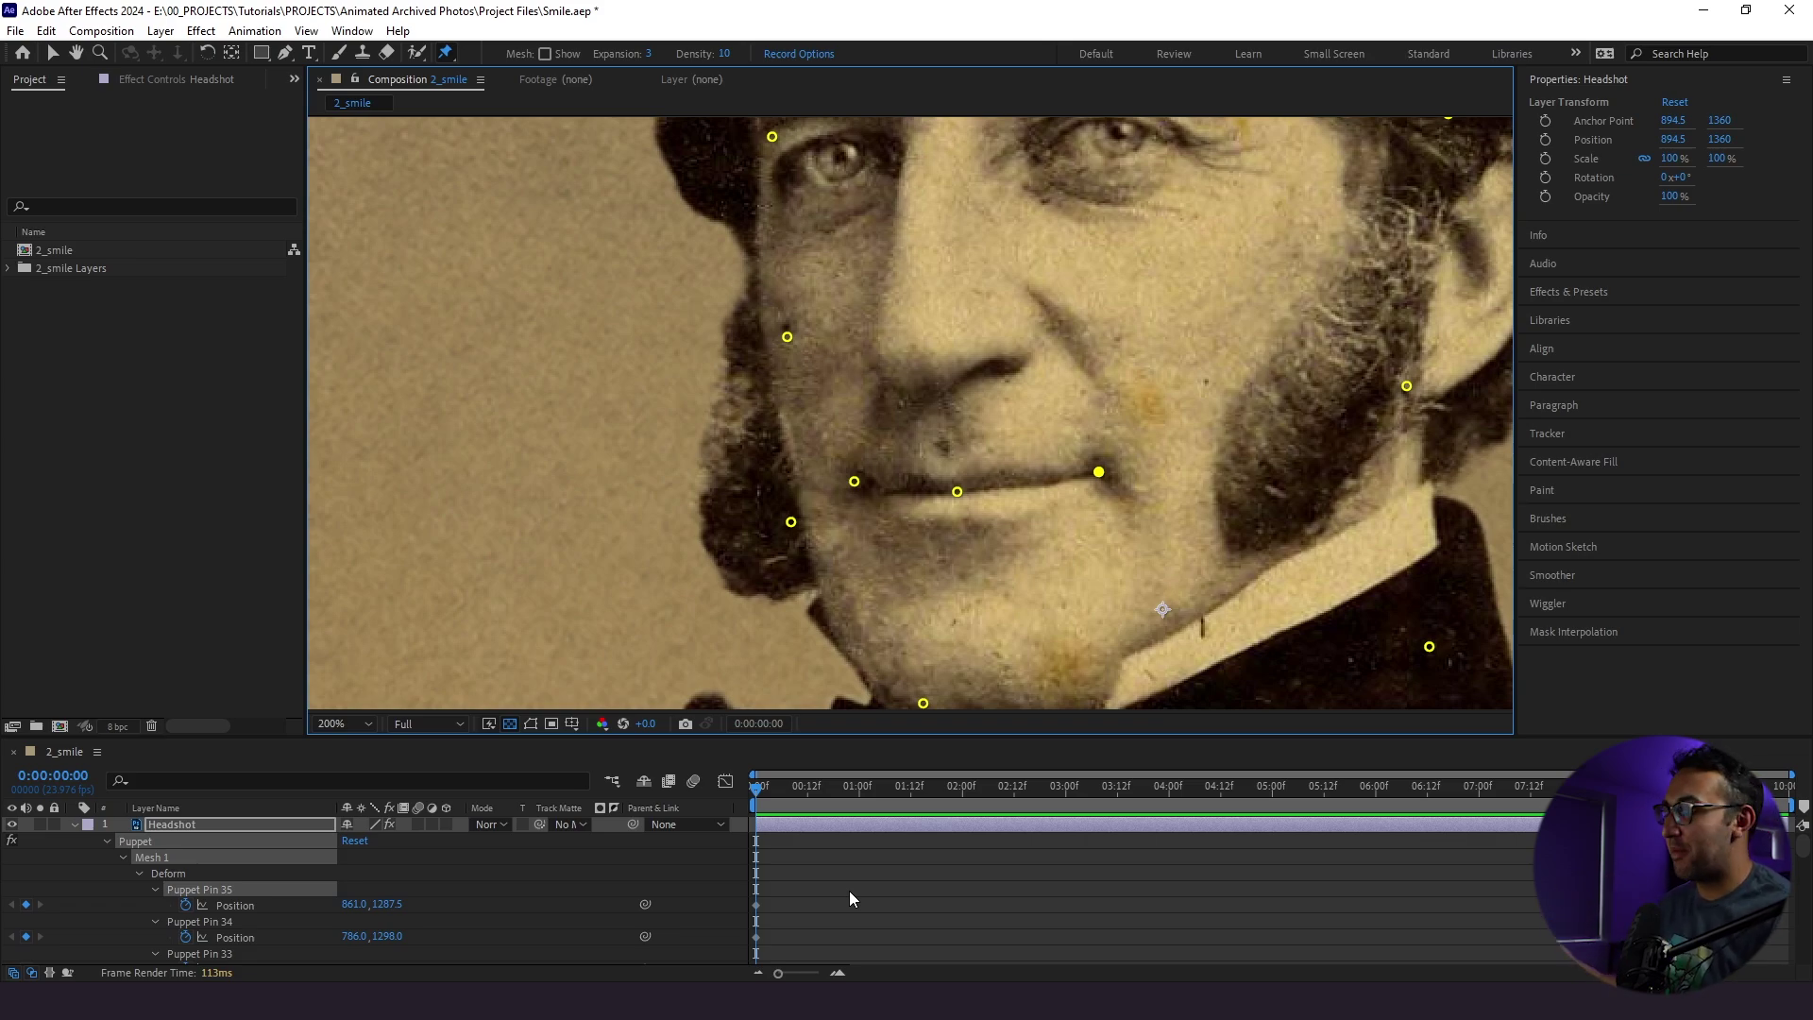
At 0:00:01:12, raise both mouth-corner pins and the lower lip into a smile.
left_click_drag(828, 788, 908, 804)
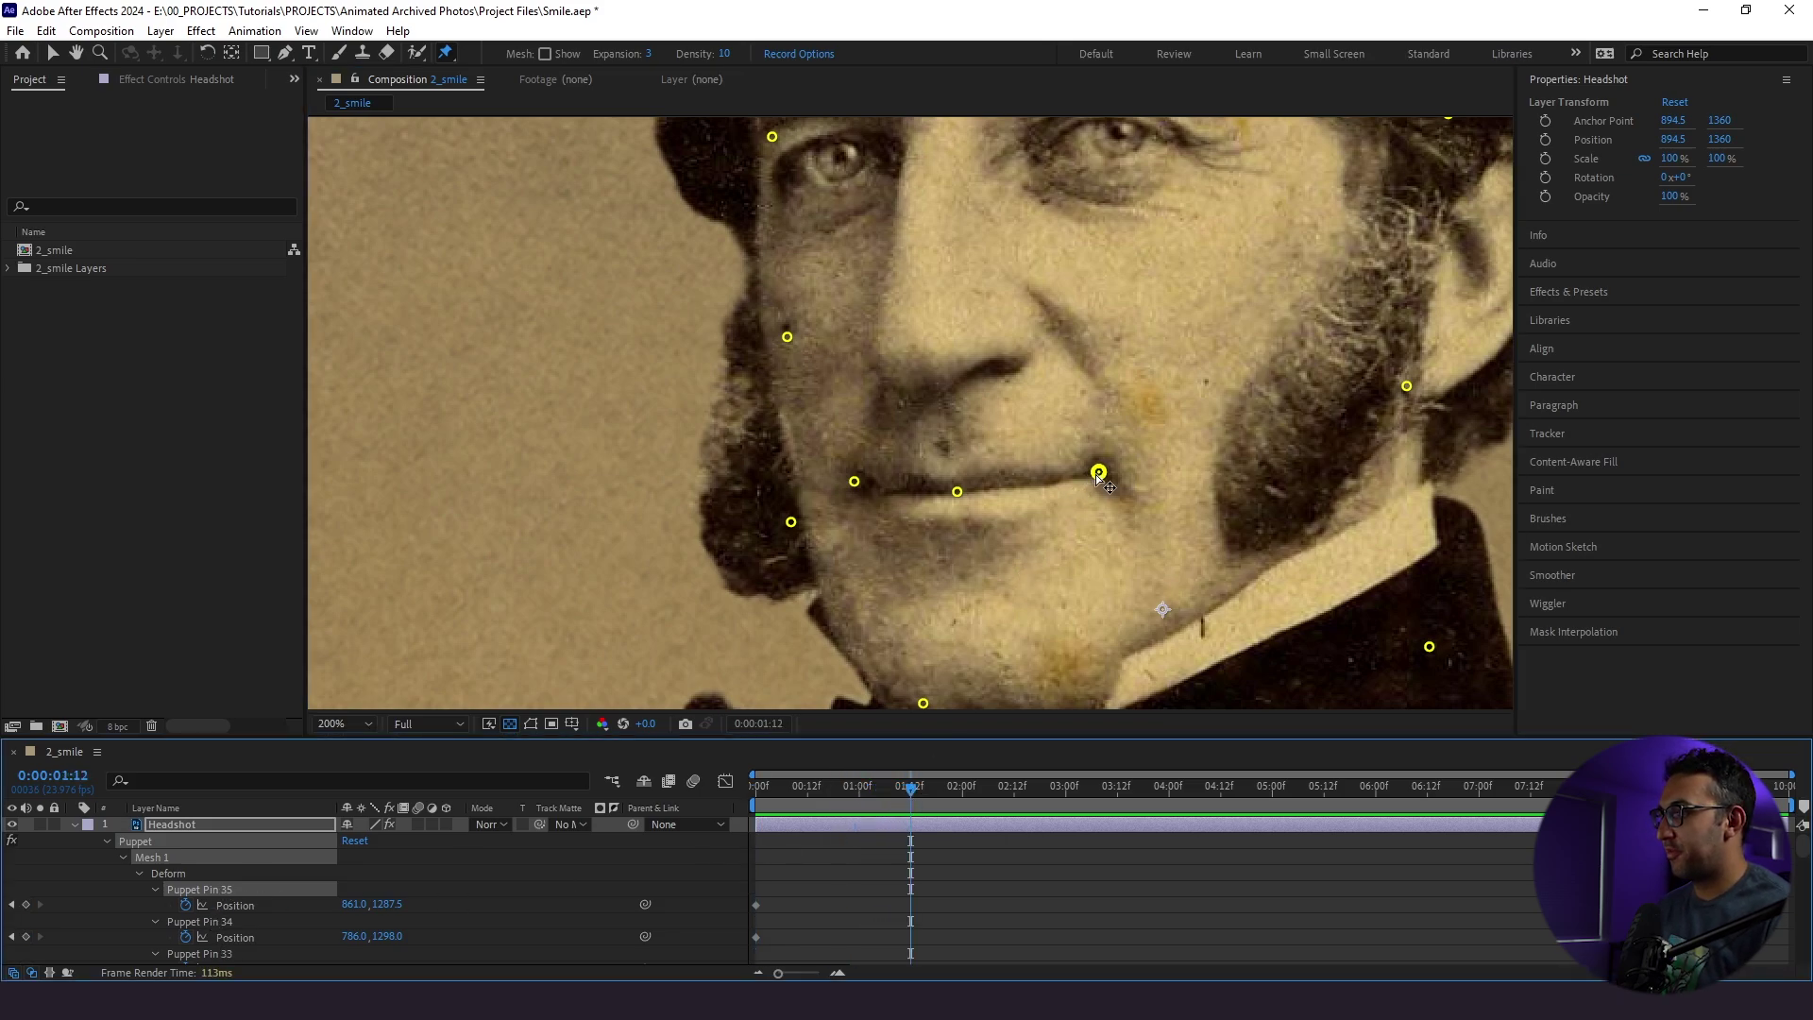
left_click_drag(1098, 473, 1097, 458)
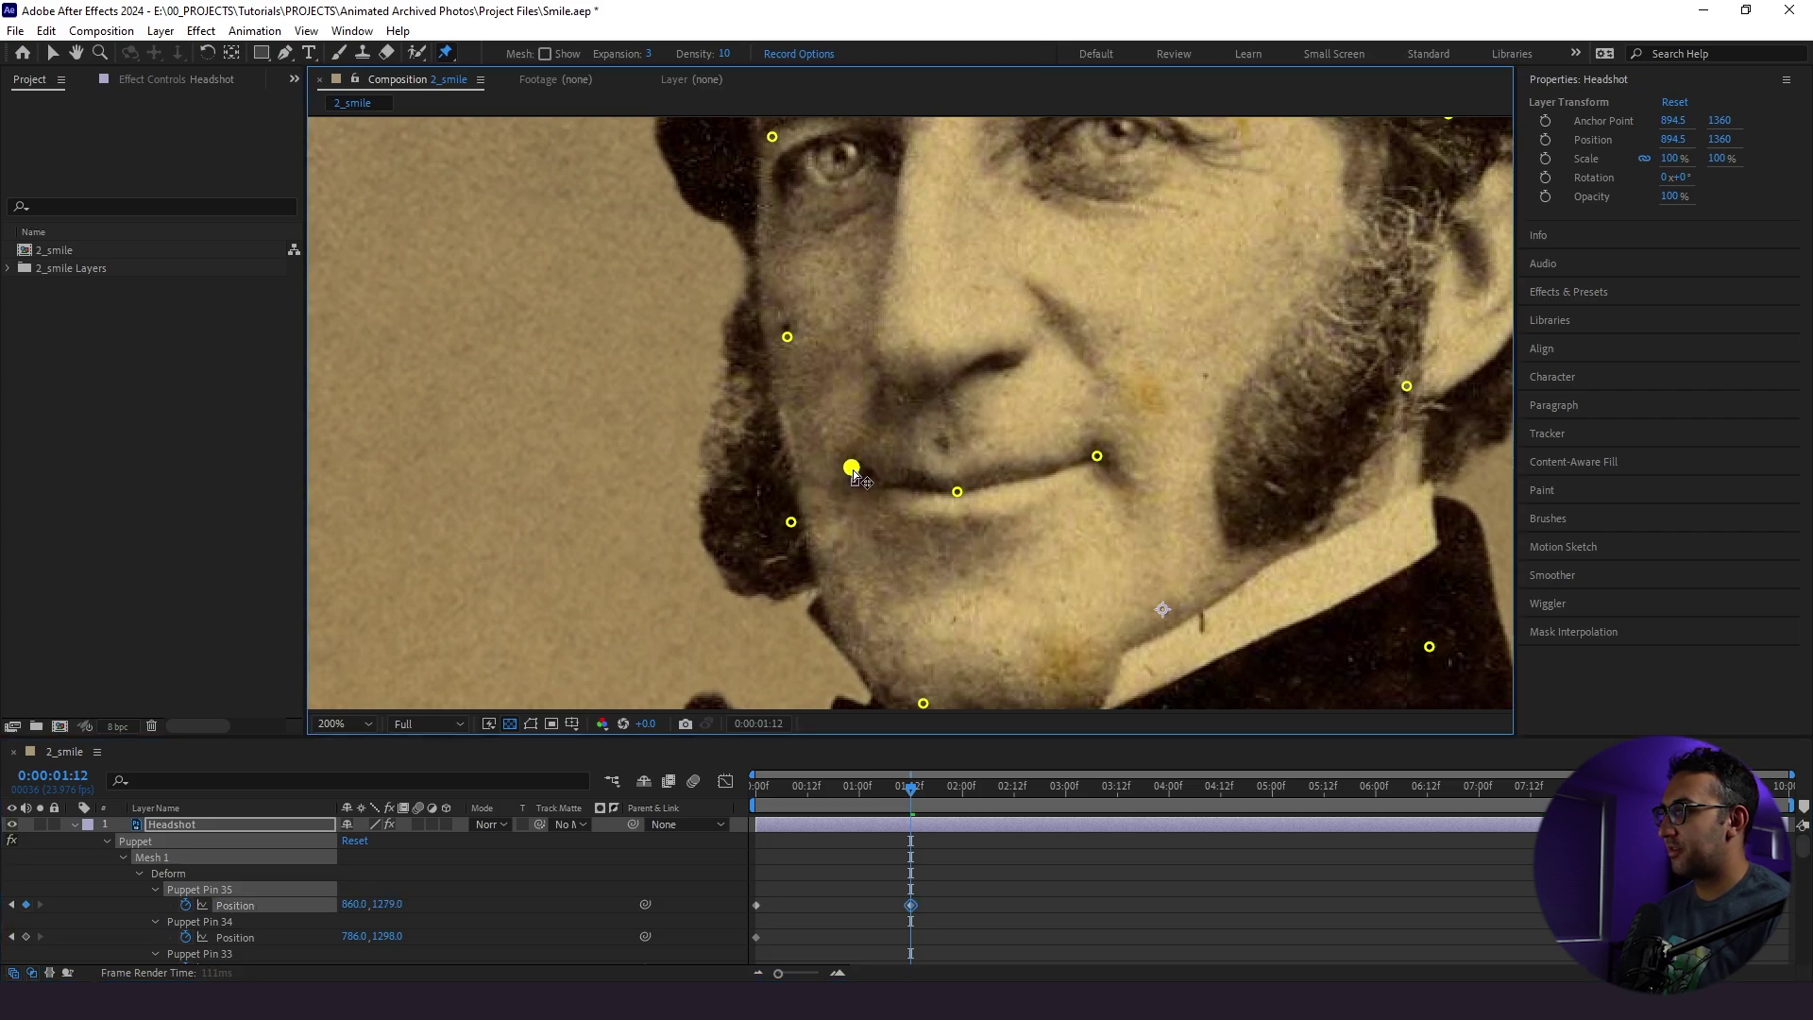
left_click_drag(853, 475, 849, 454)
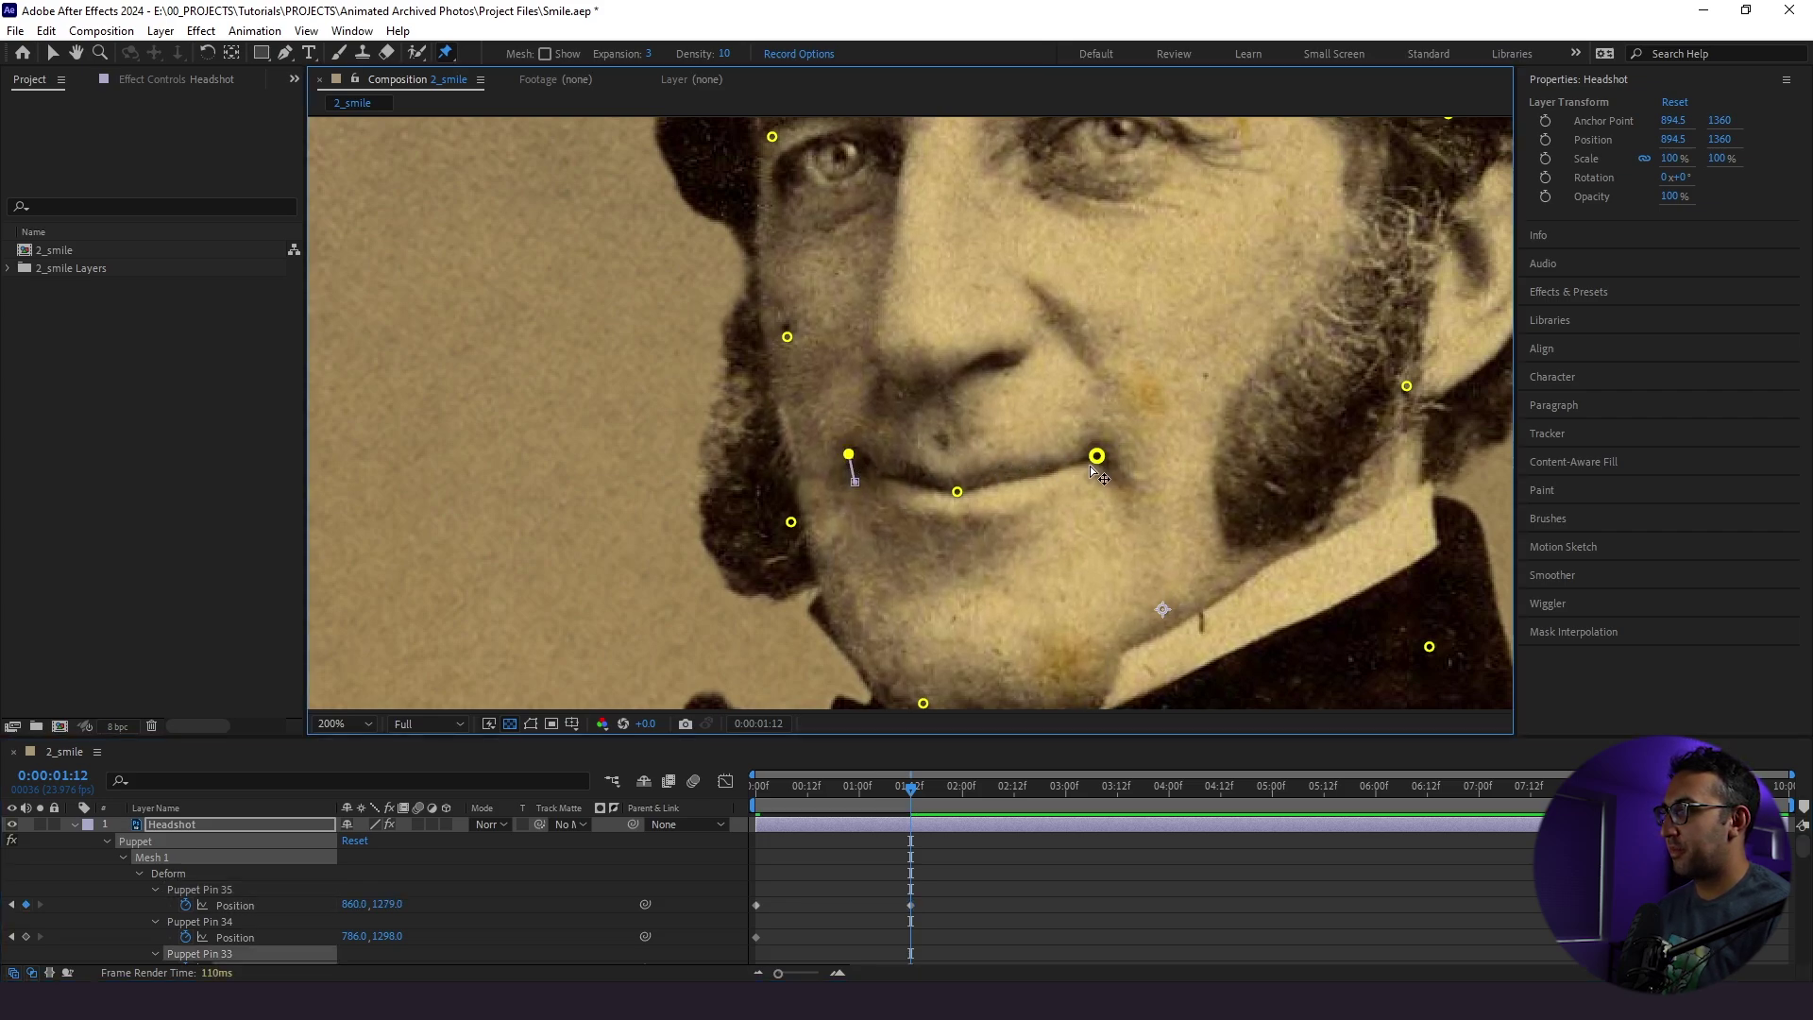
left_click_drag(1096, 459, 1094, 449)
left_click_drag(850, 457, 850, 450)
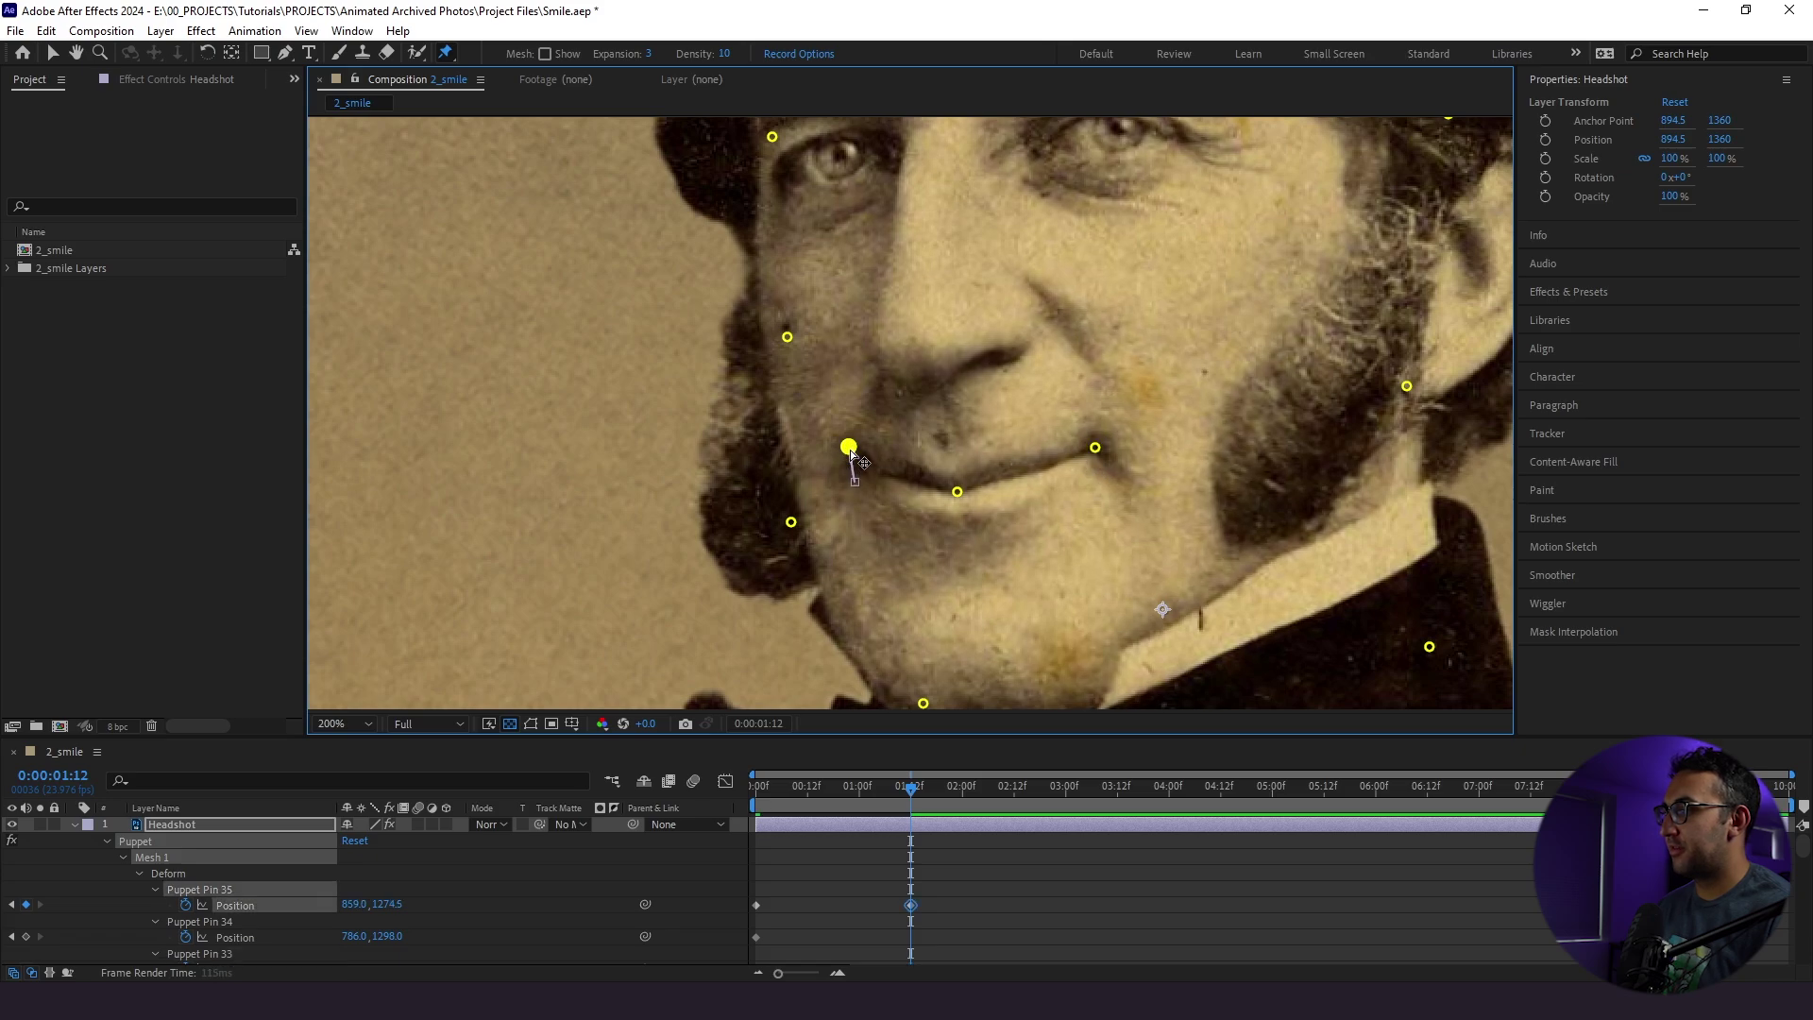
left_click_drag(958, 493, 959, 486)
Fit the portrait back in view and play the smile animation.
scroll(959, 486, "down", 4)
key("v")
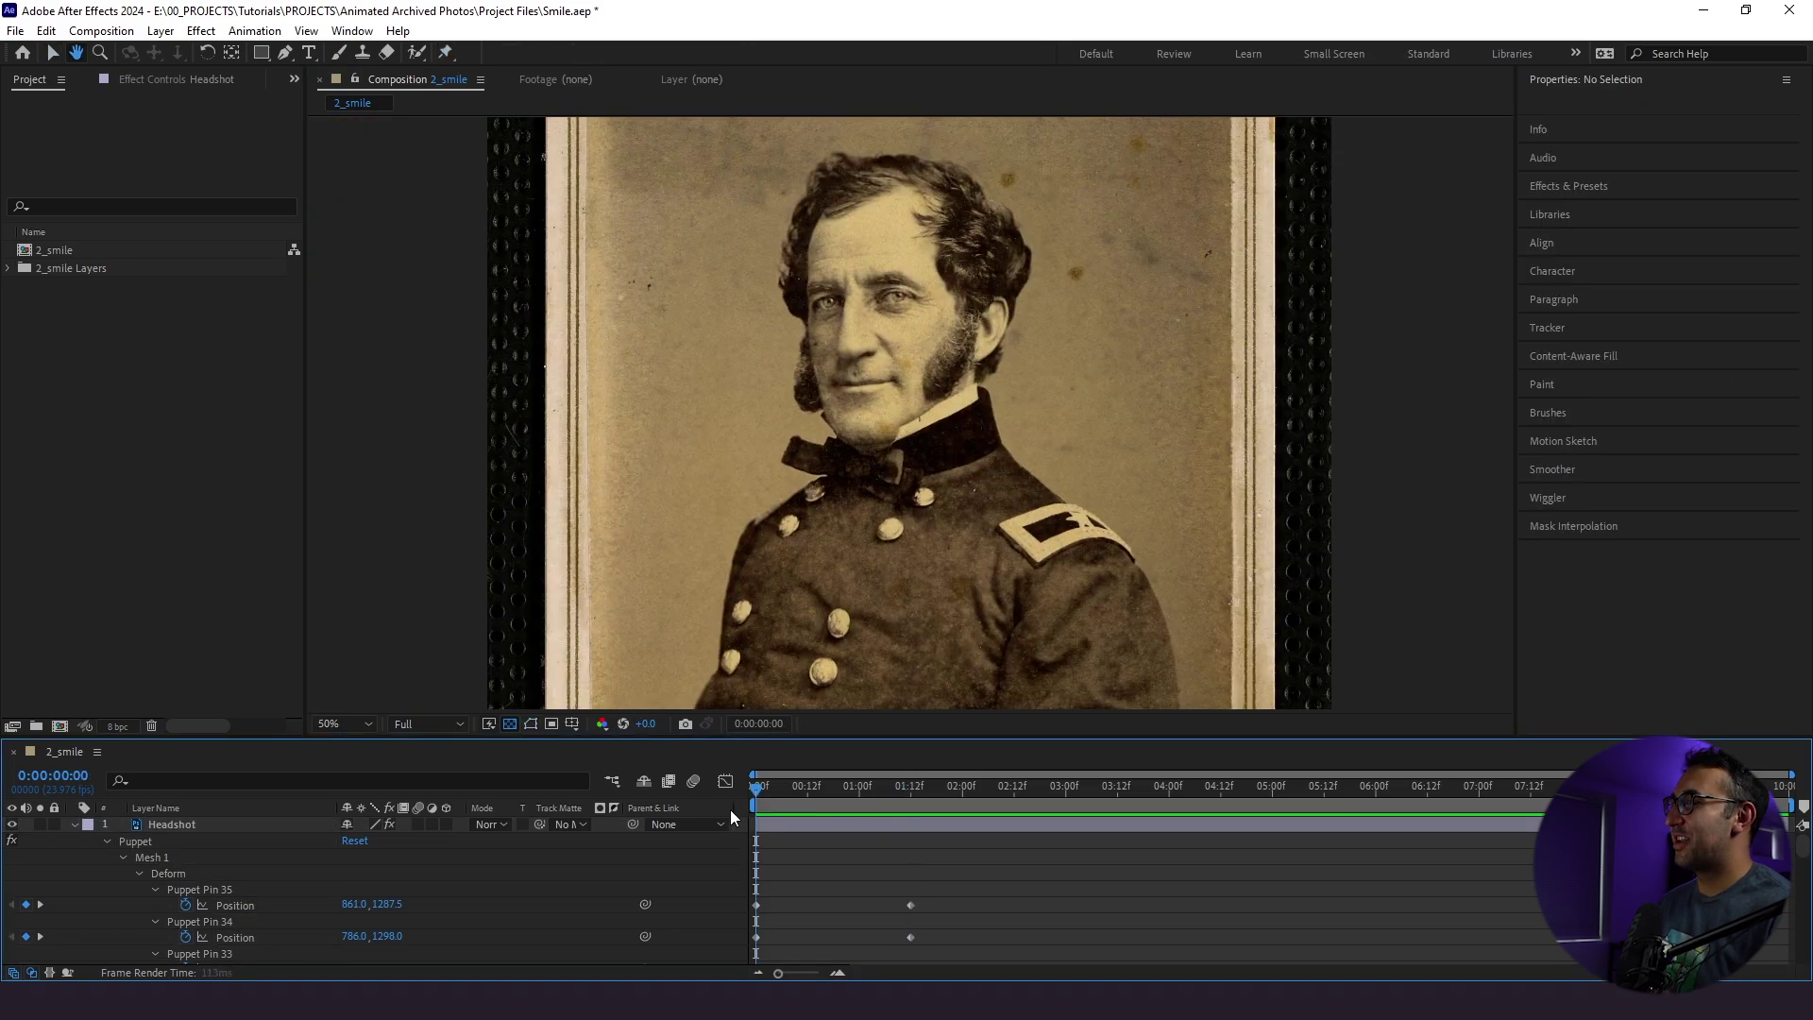
key("Home")
key("space")
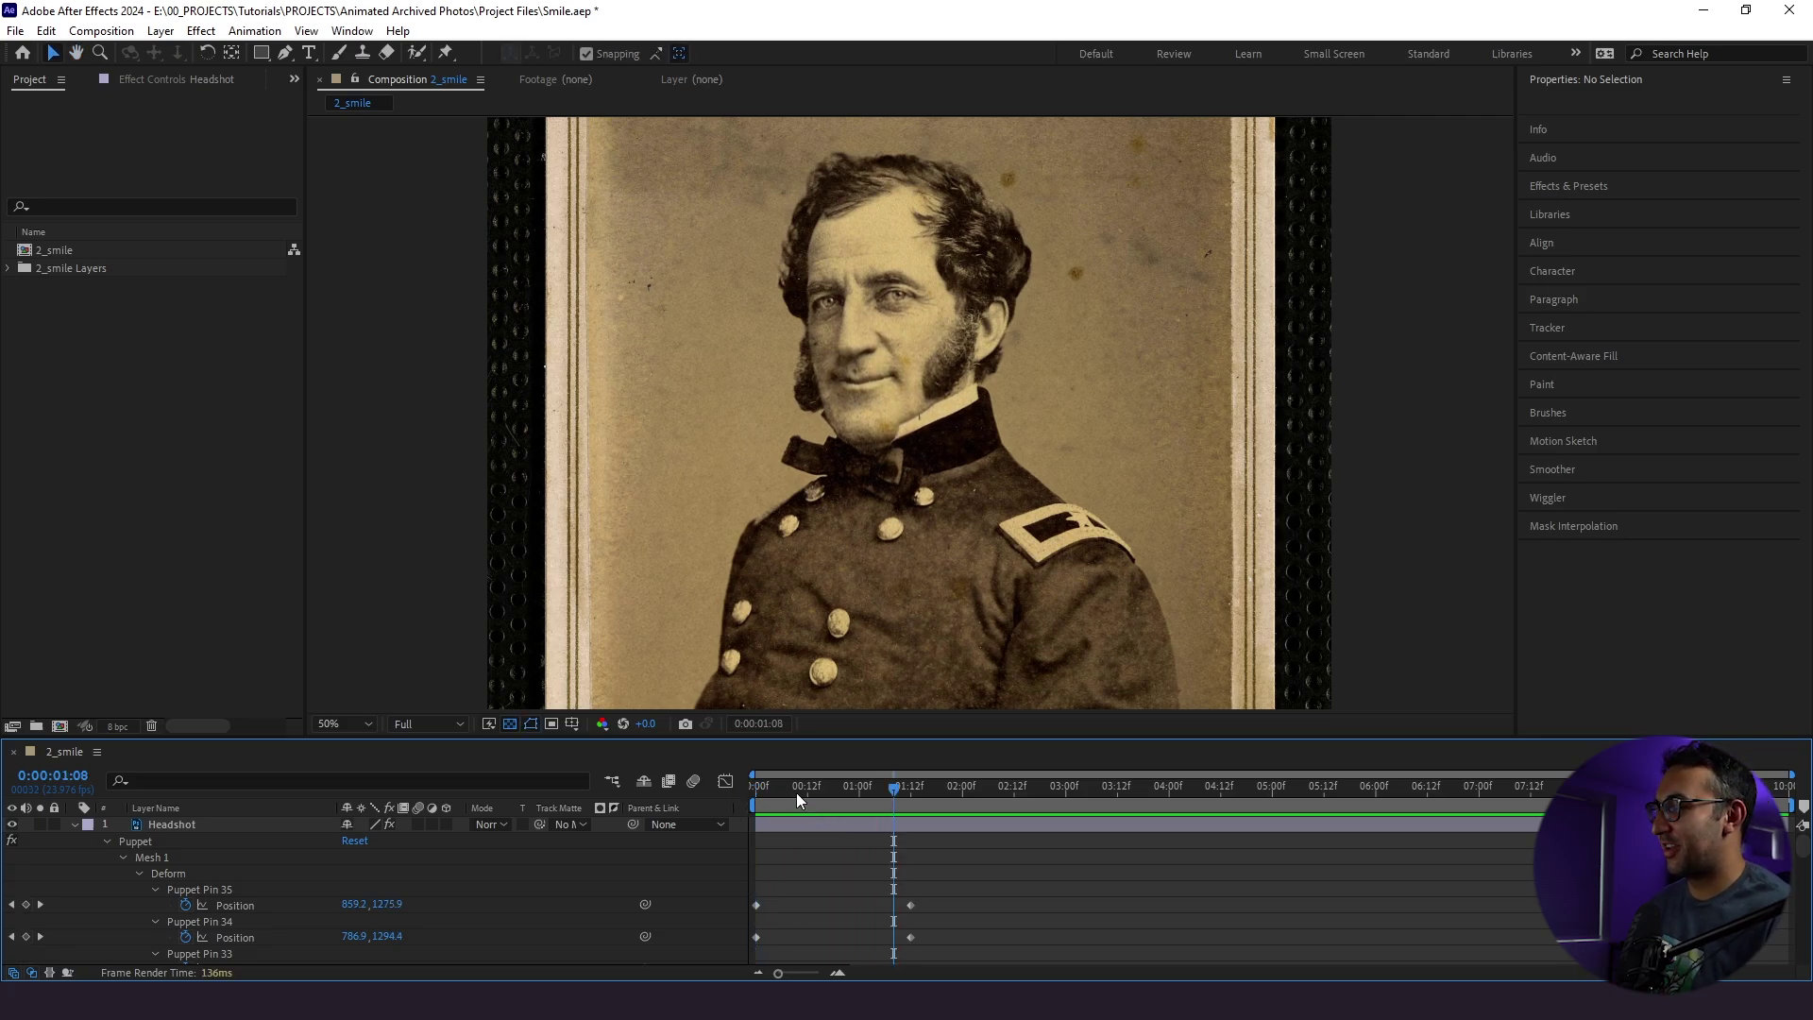
Stop the preview, return to the first frame, and add puppet pins along both eyebrows.
key("space")
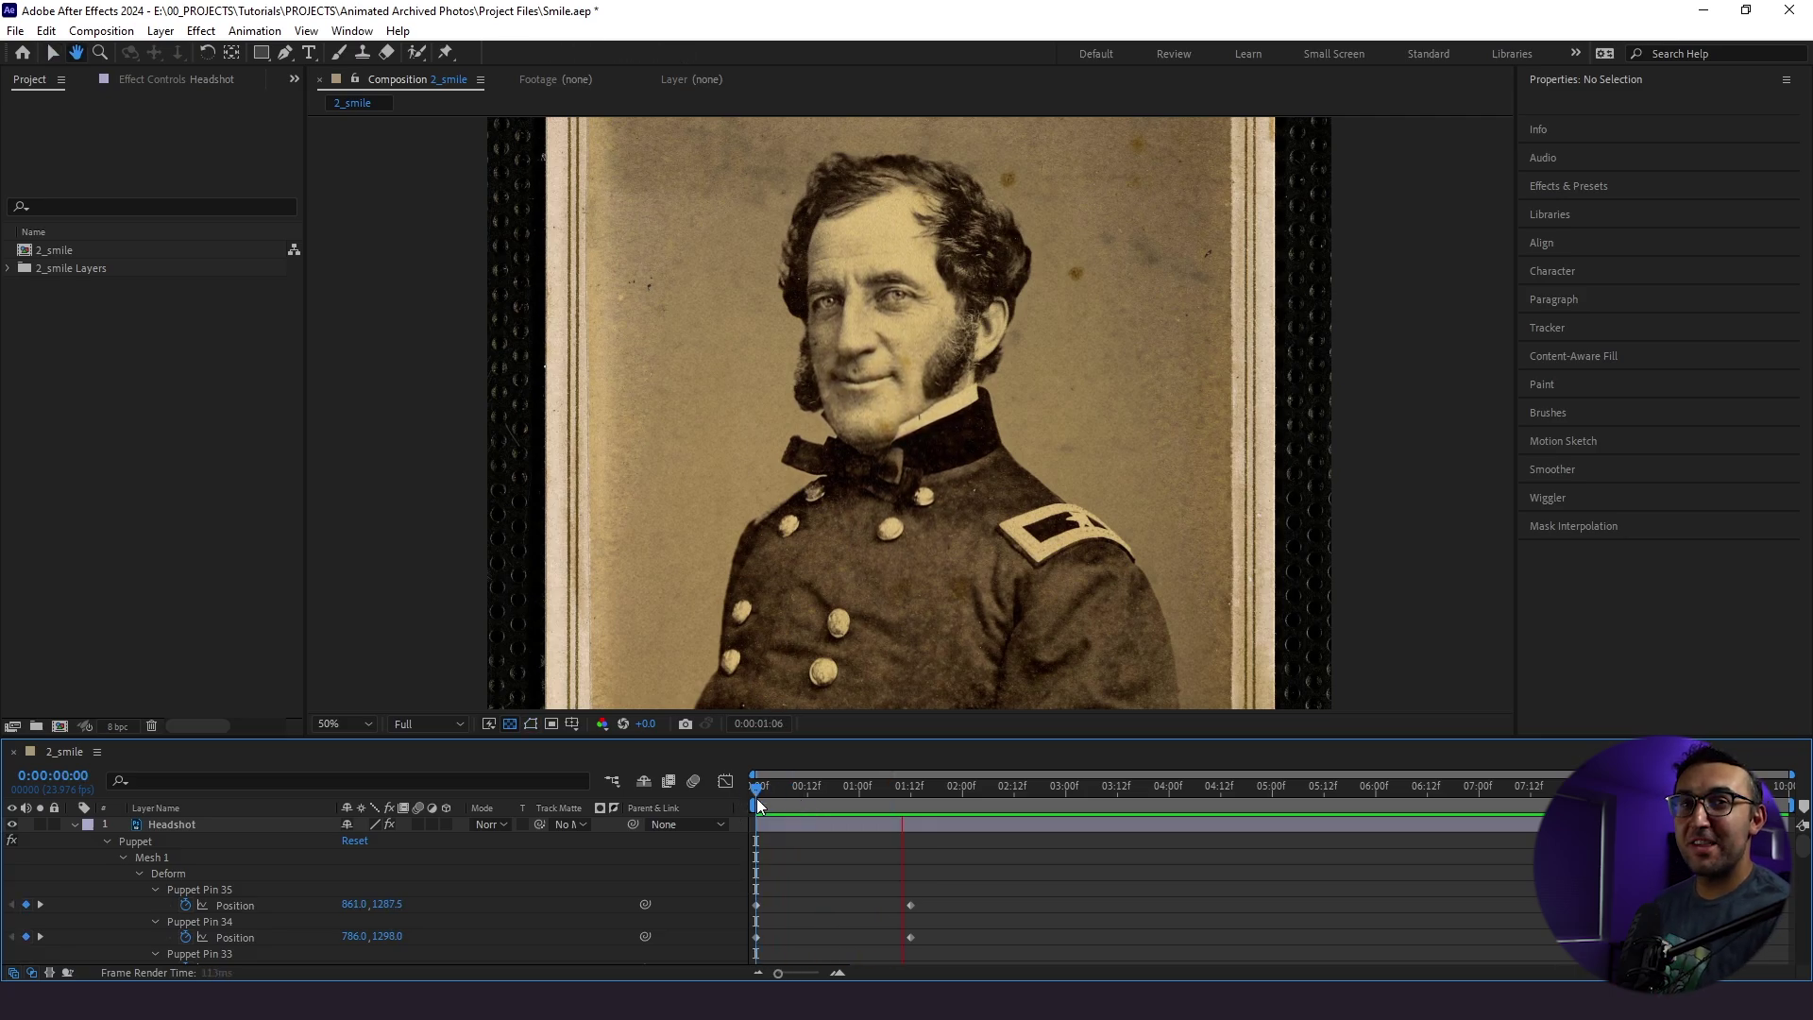
key("Home")
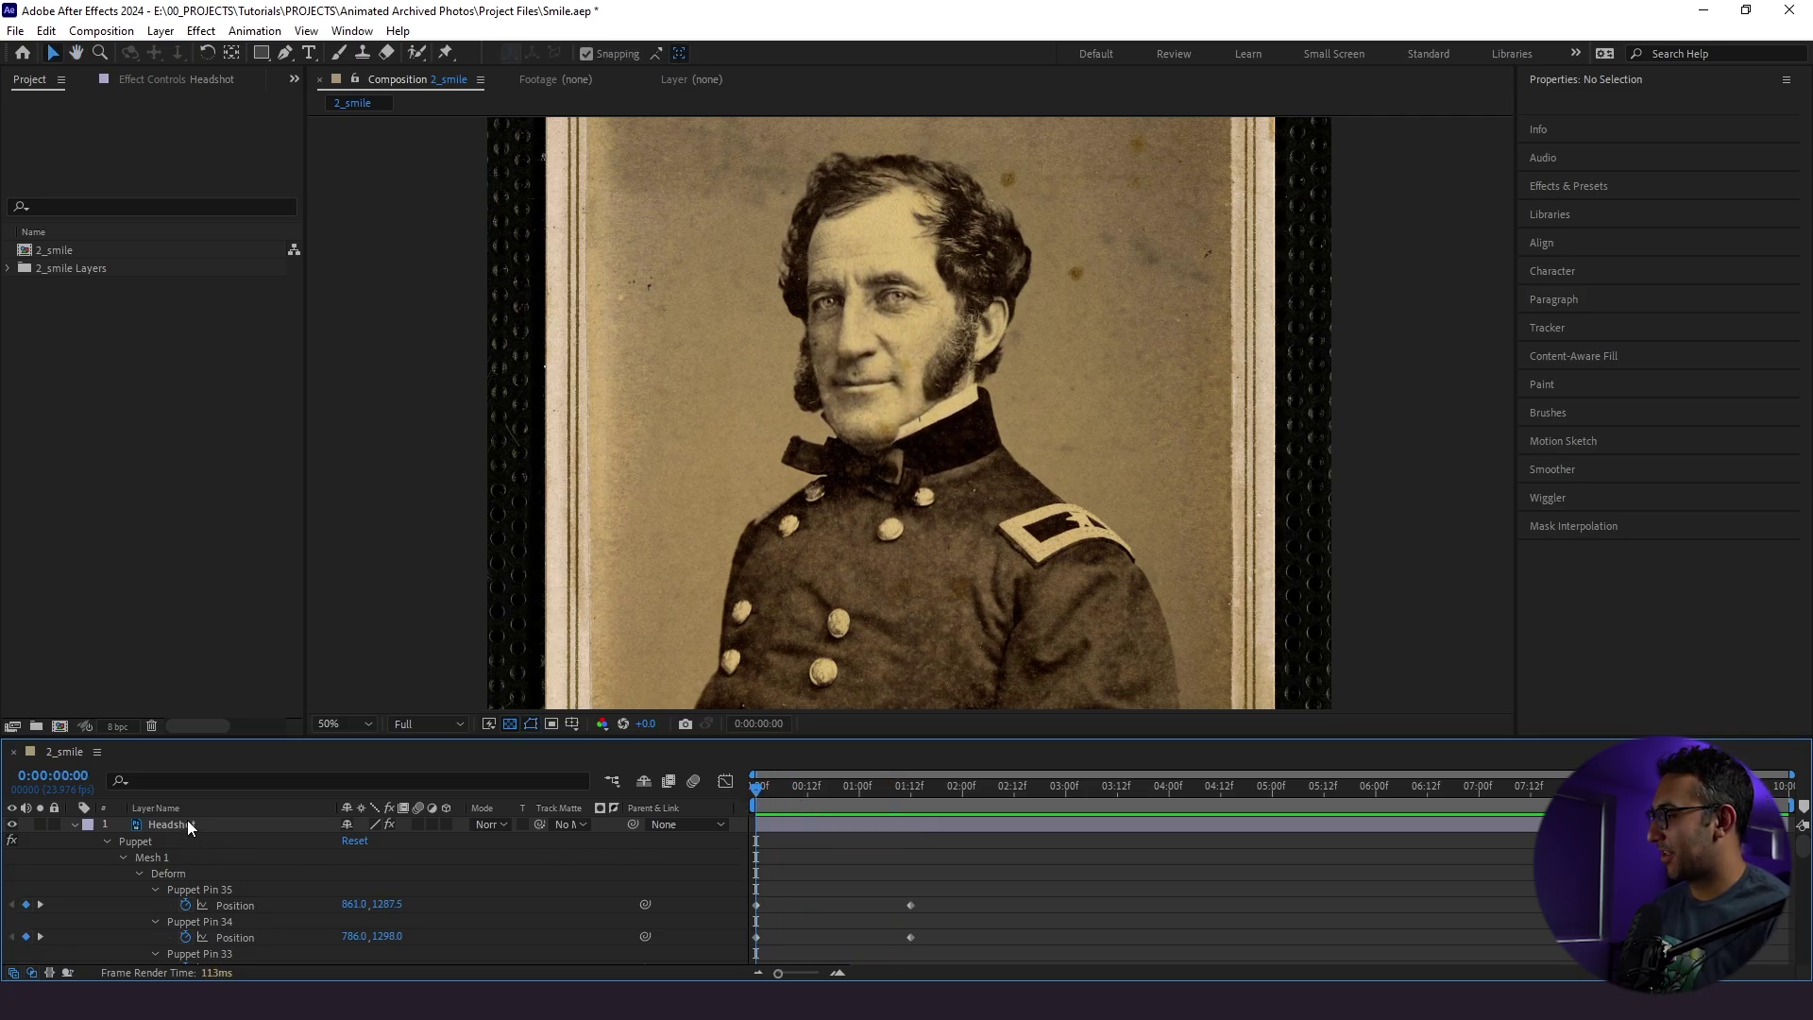
left_click(189, 826)
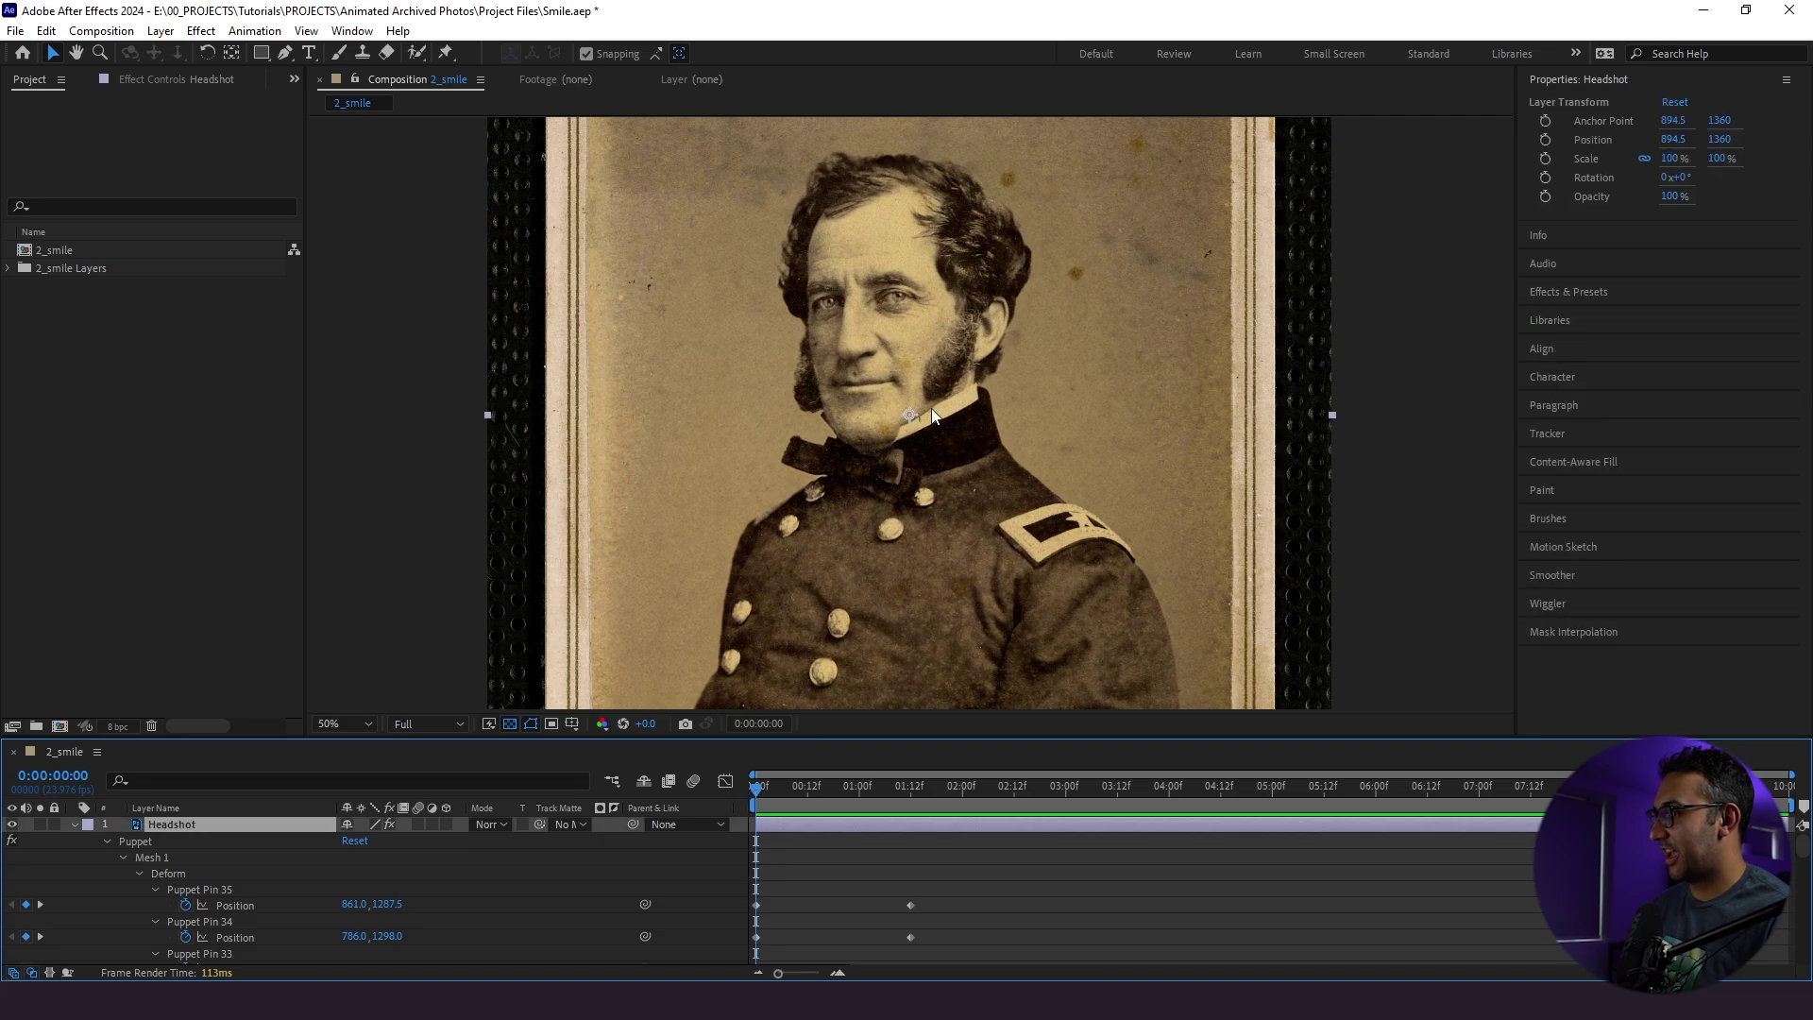
left_click(418, 53)
scroll(793, 245, "up", 2)
scroll(842, 369, "up", 2)
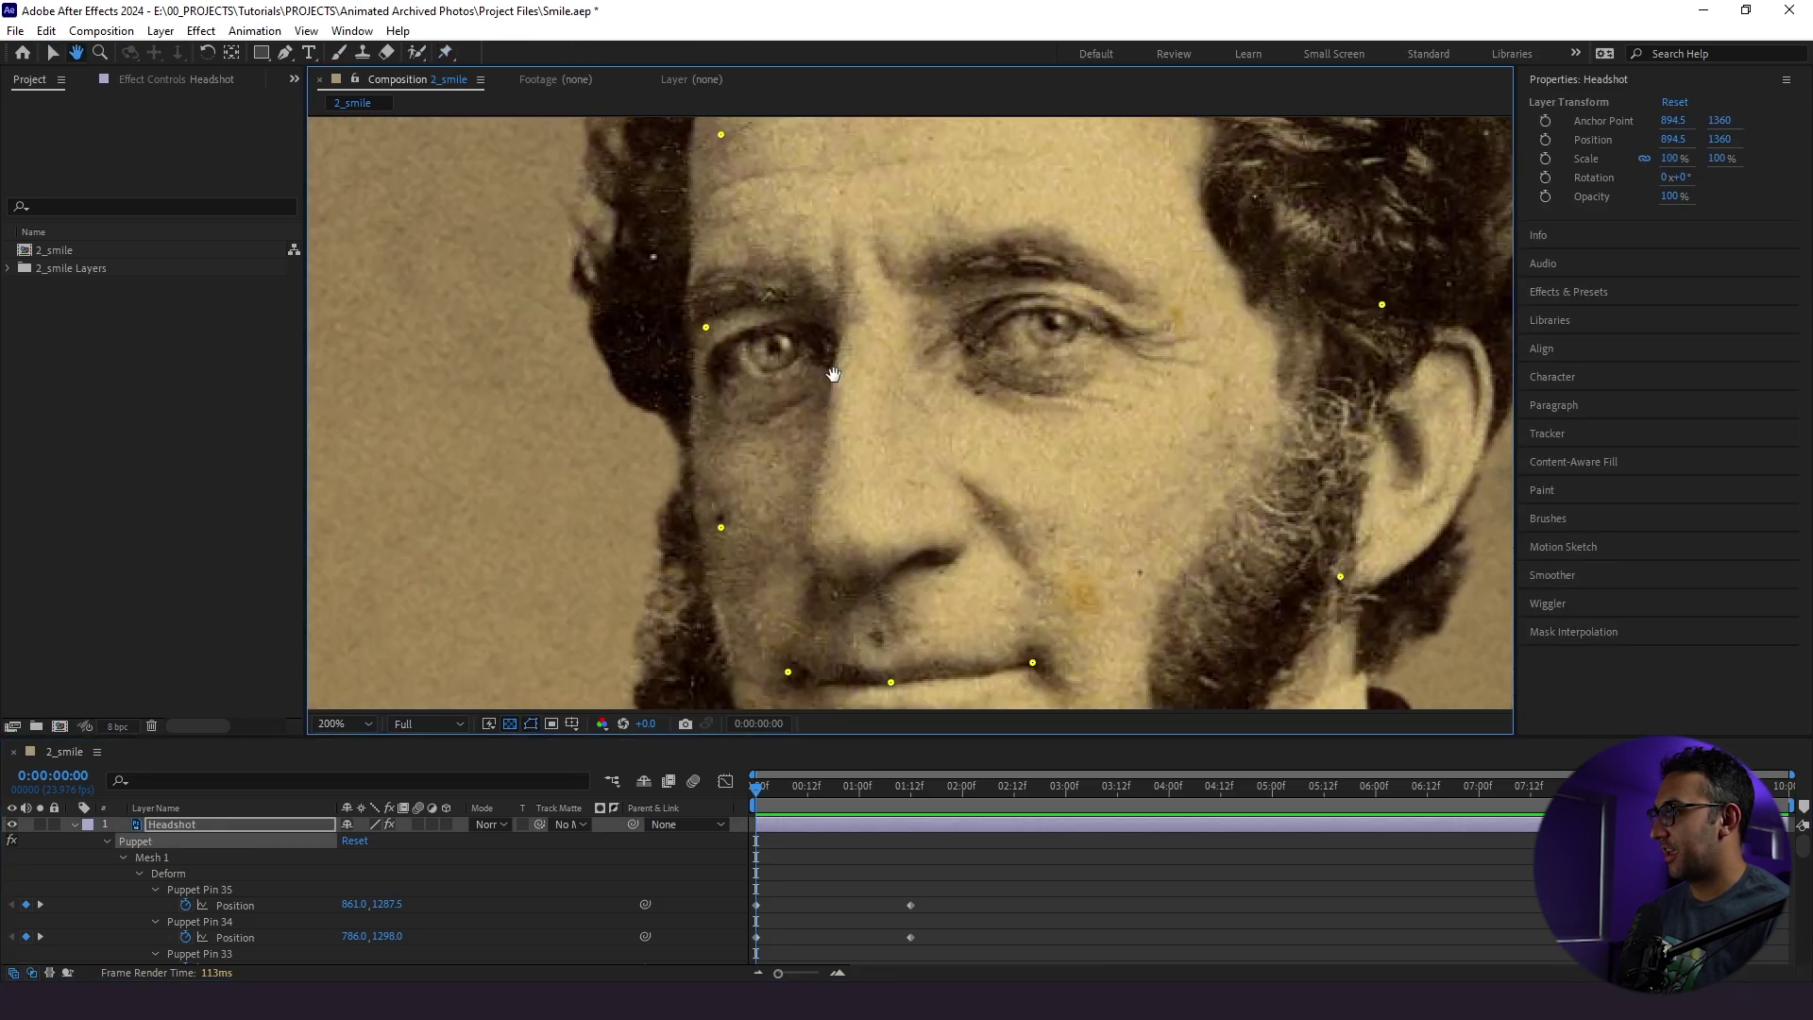
left_click(715, 342)
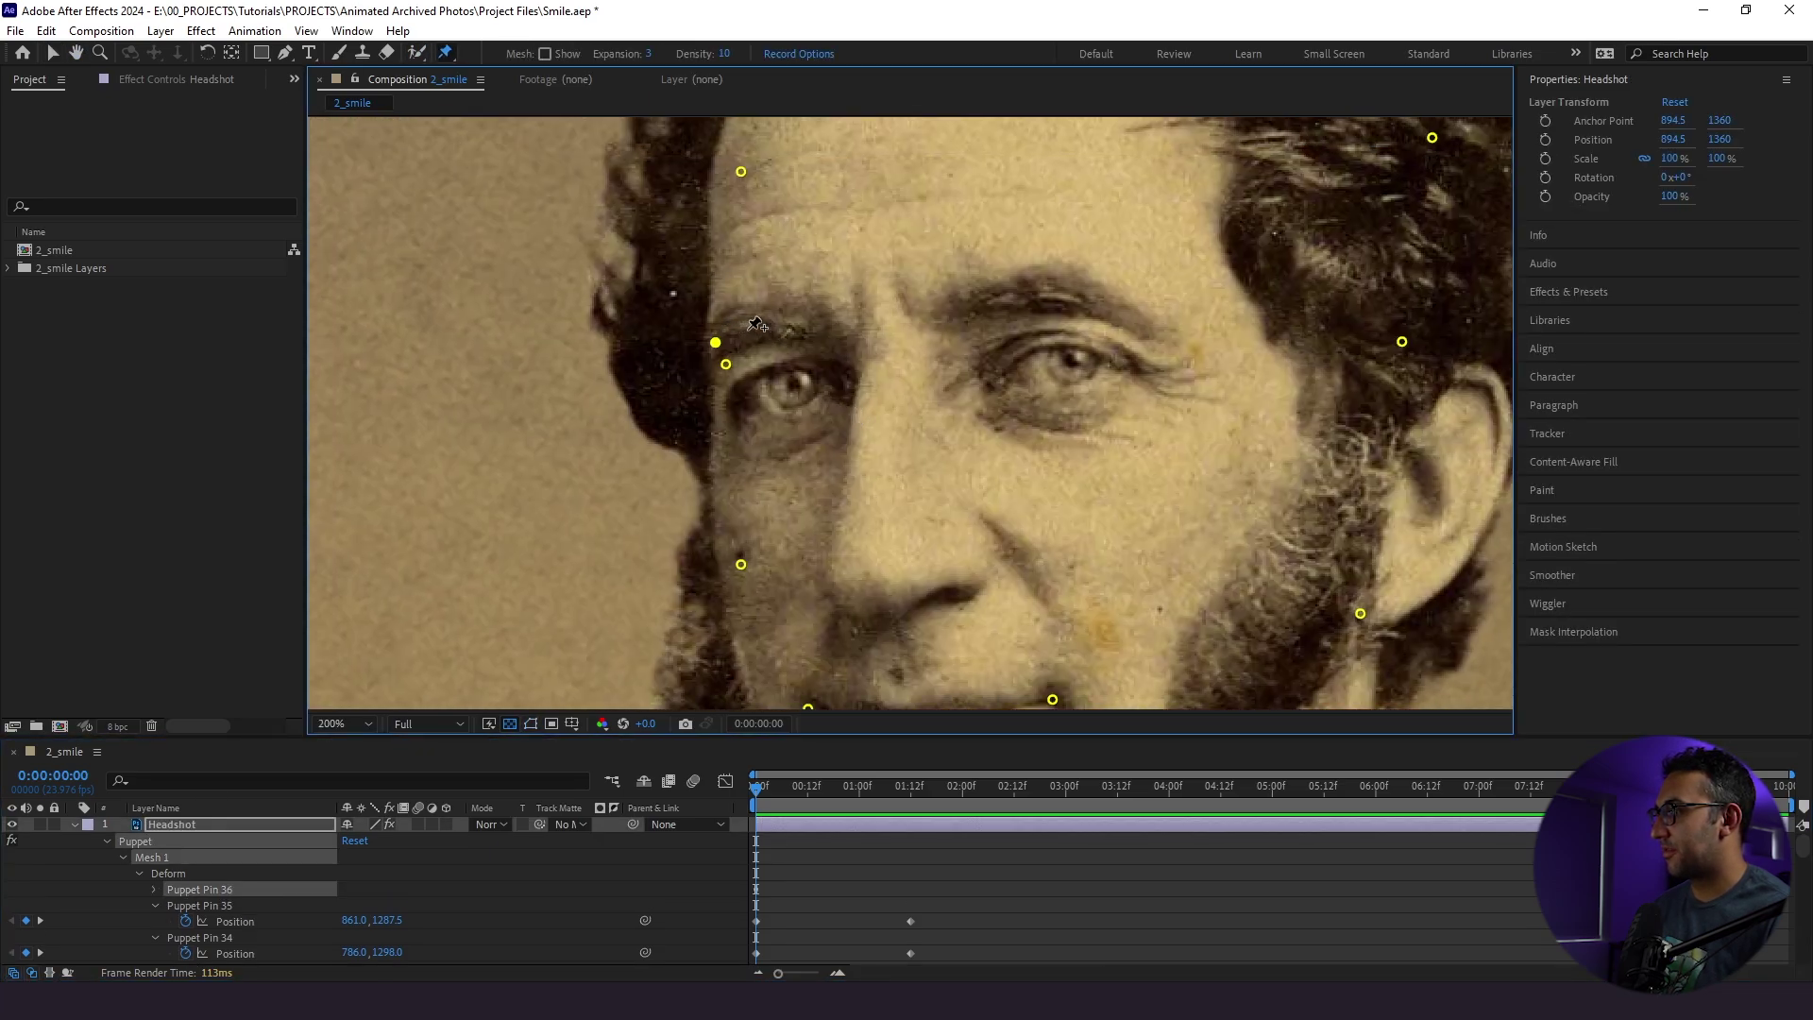
left_click(754, 327)
left_click(963, 310)
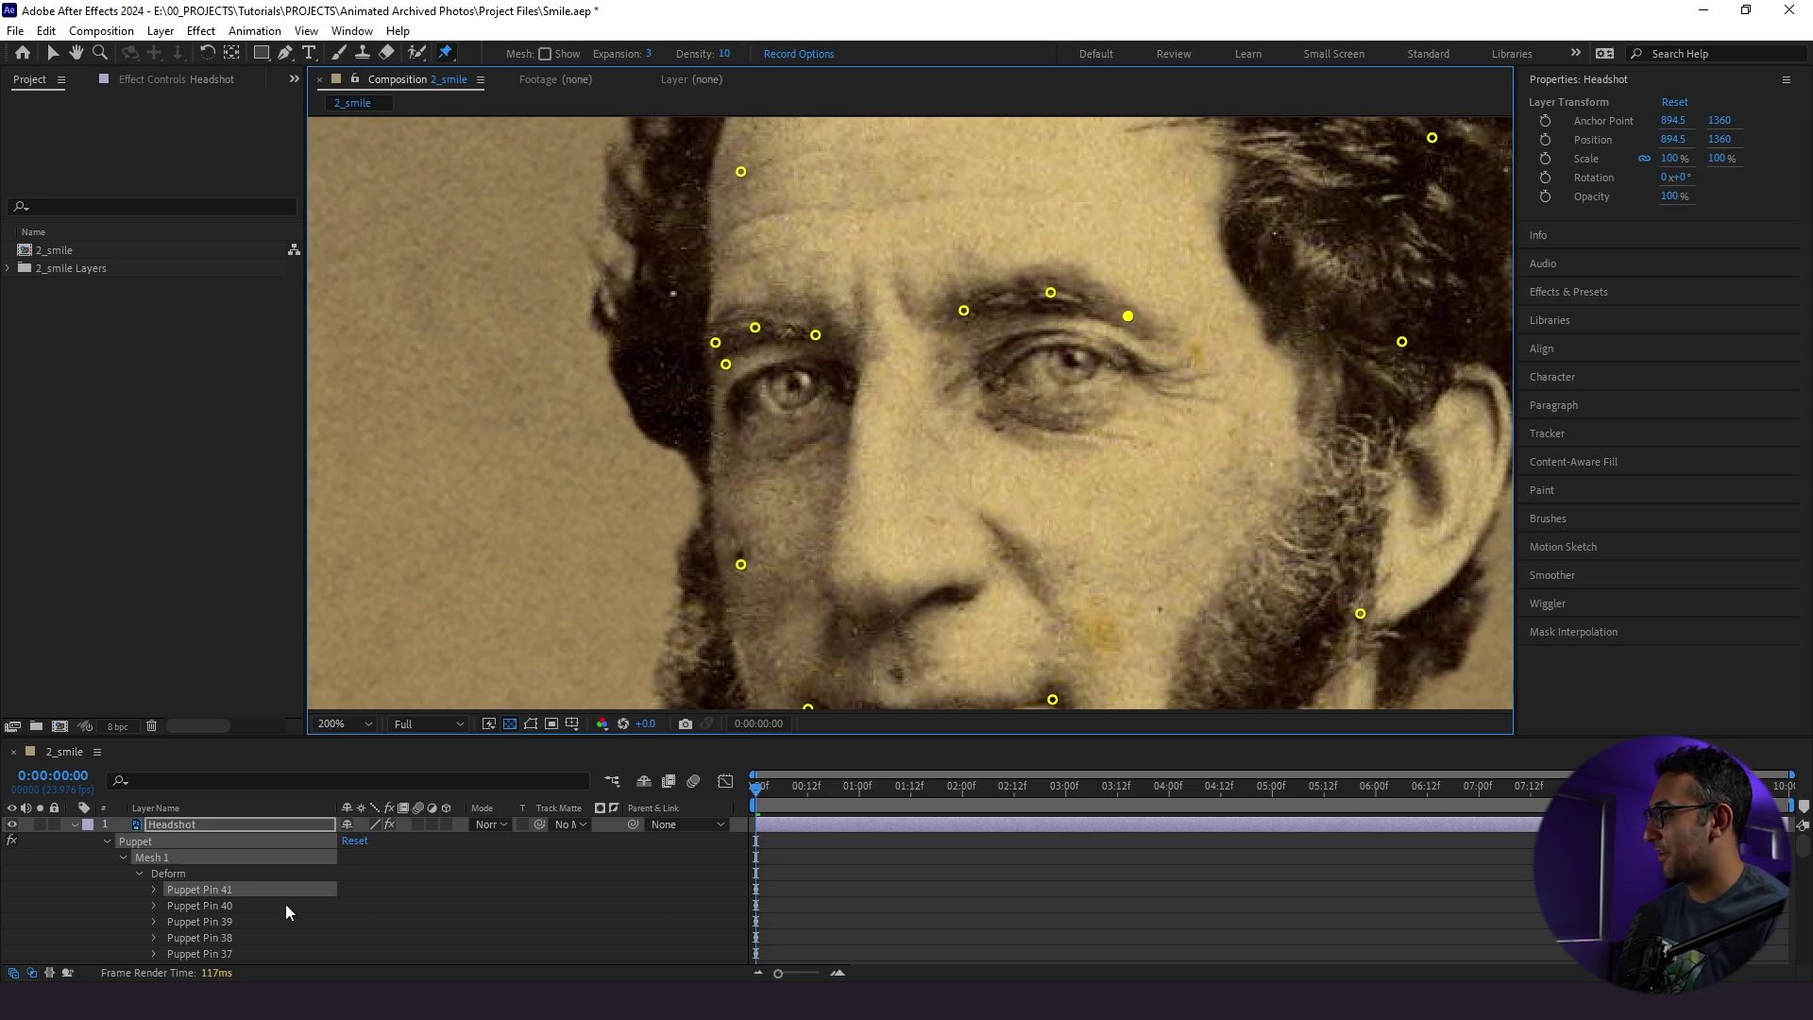
At 0:00:01:12, lift the eyebrow pins to raise the brows, then fit the photo in view.
key("u")
scroll(851, 855, "down", 3)
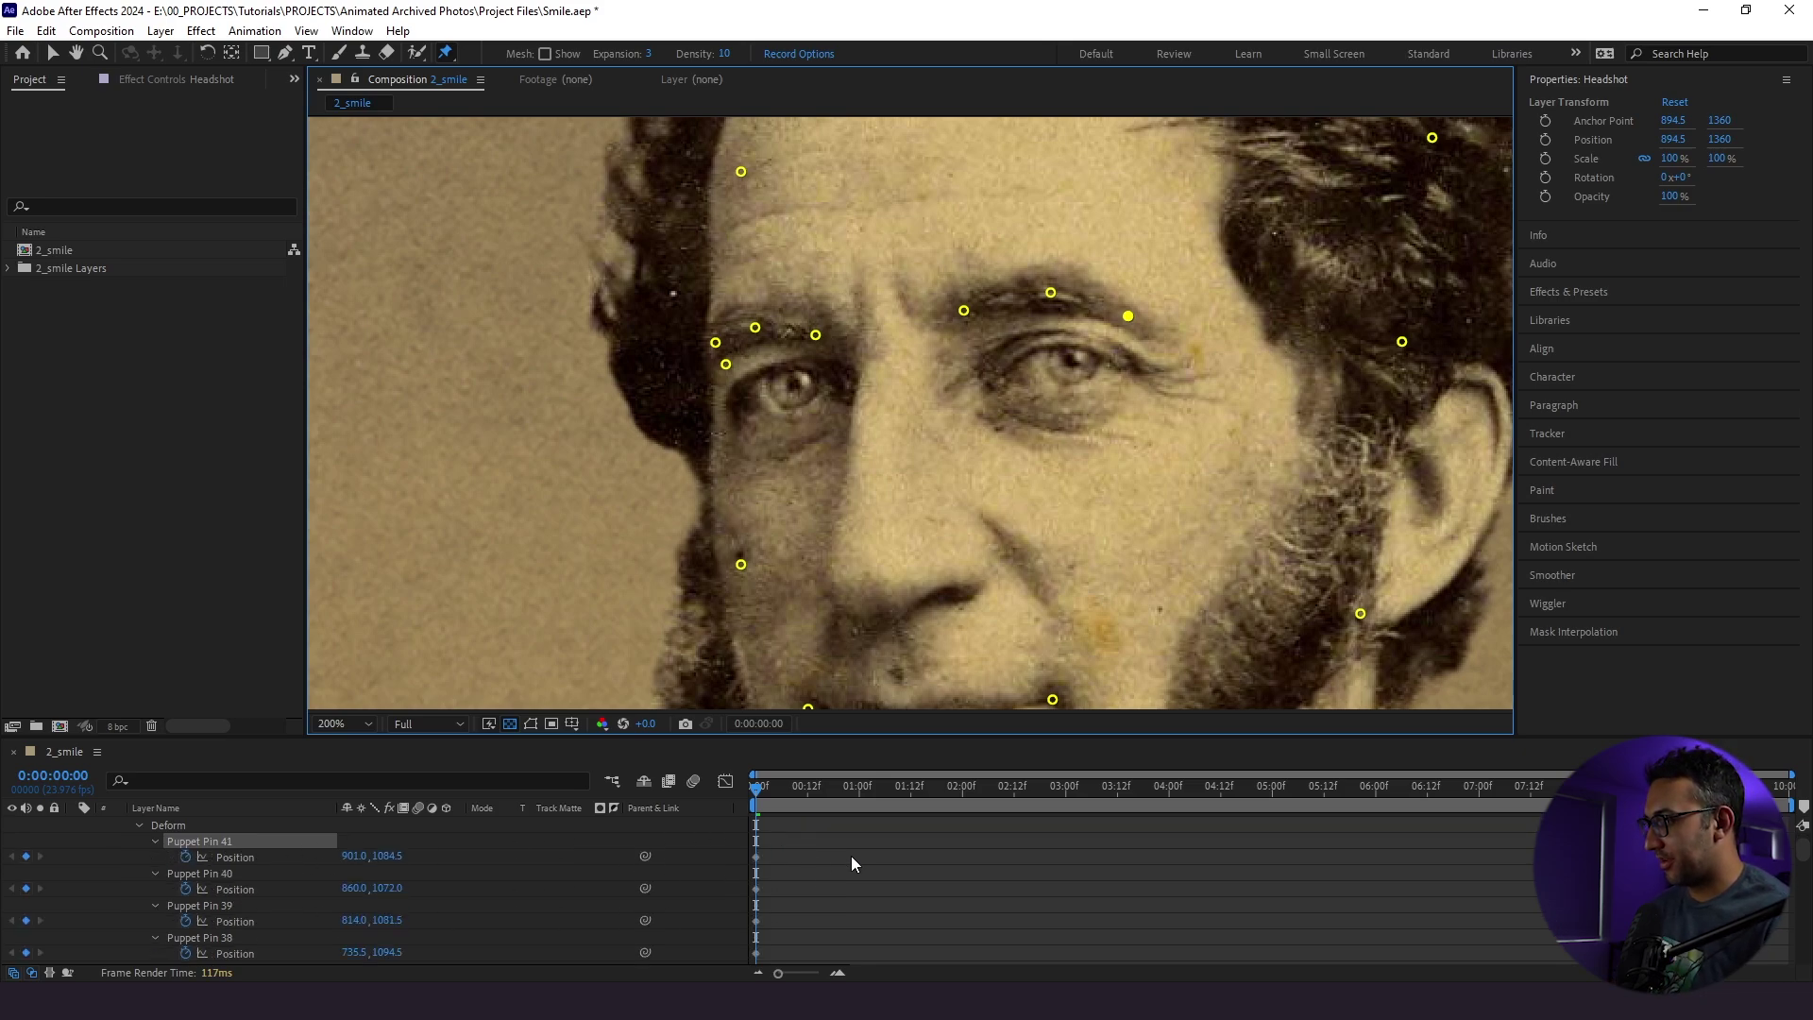
left_click_drag(892, 796, 911, 796)
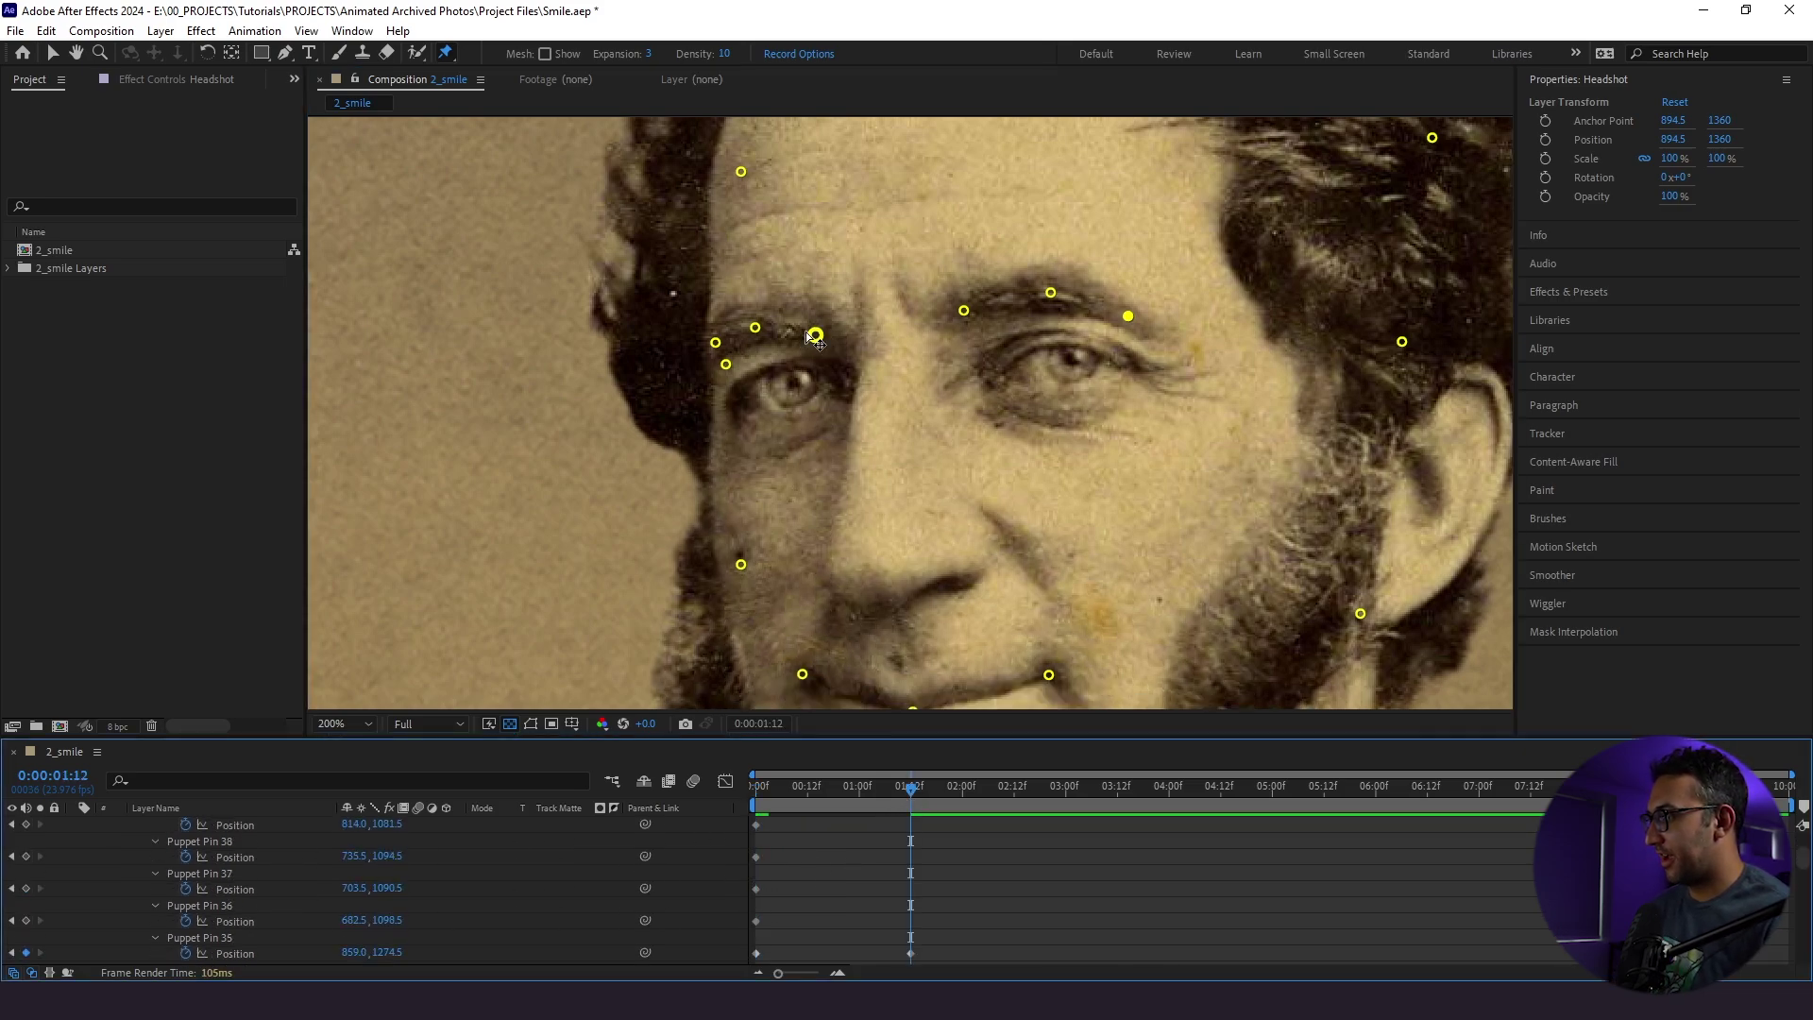
left_click_drag(759, 334, 815, 332)
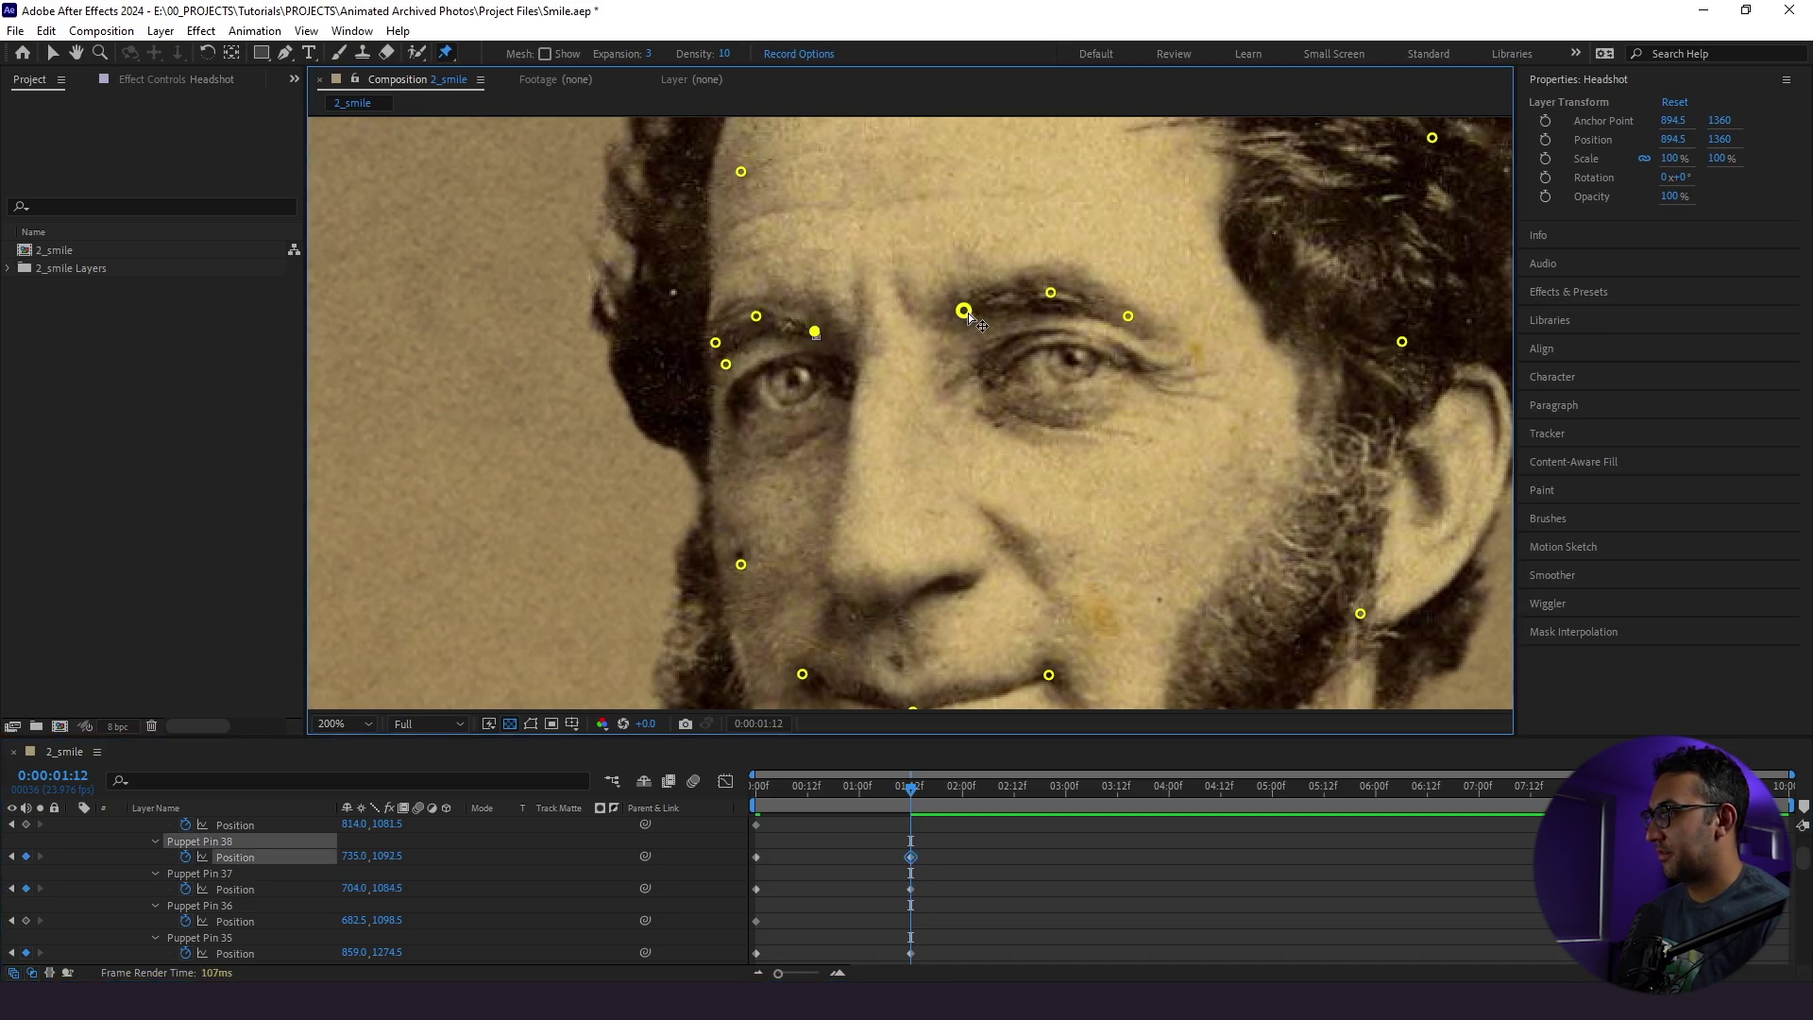
left_click_drag(965, 309, 1127, 312)
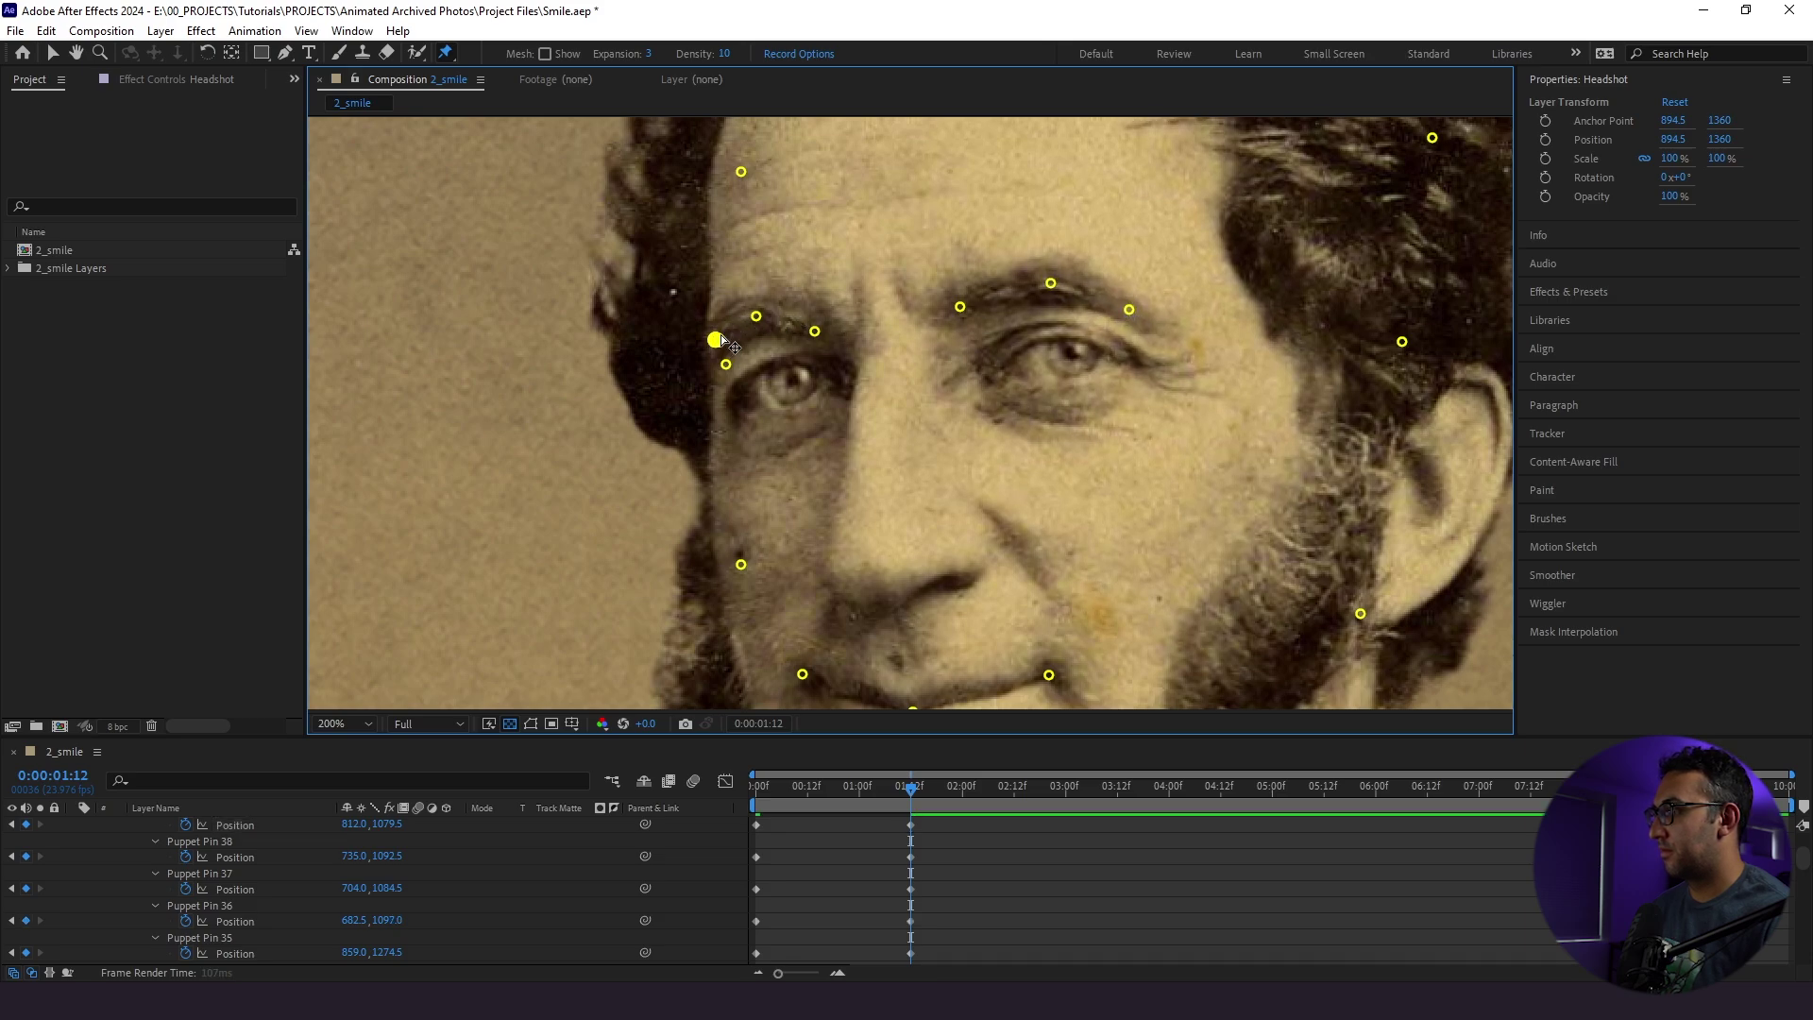
left_click_drag(718, 338, 721, 332)
left_click(370, 722)
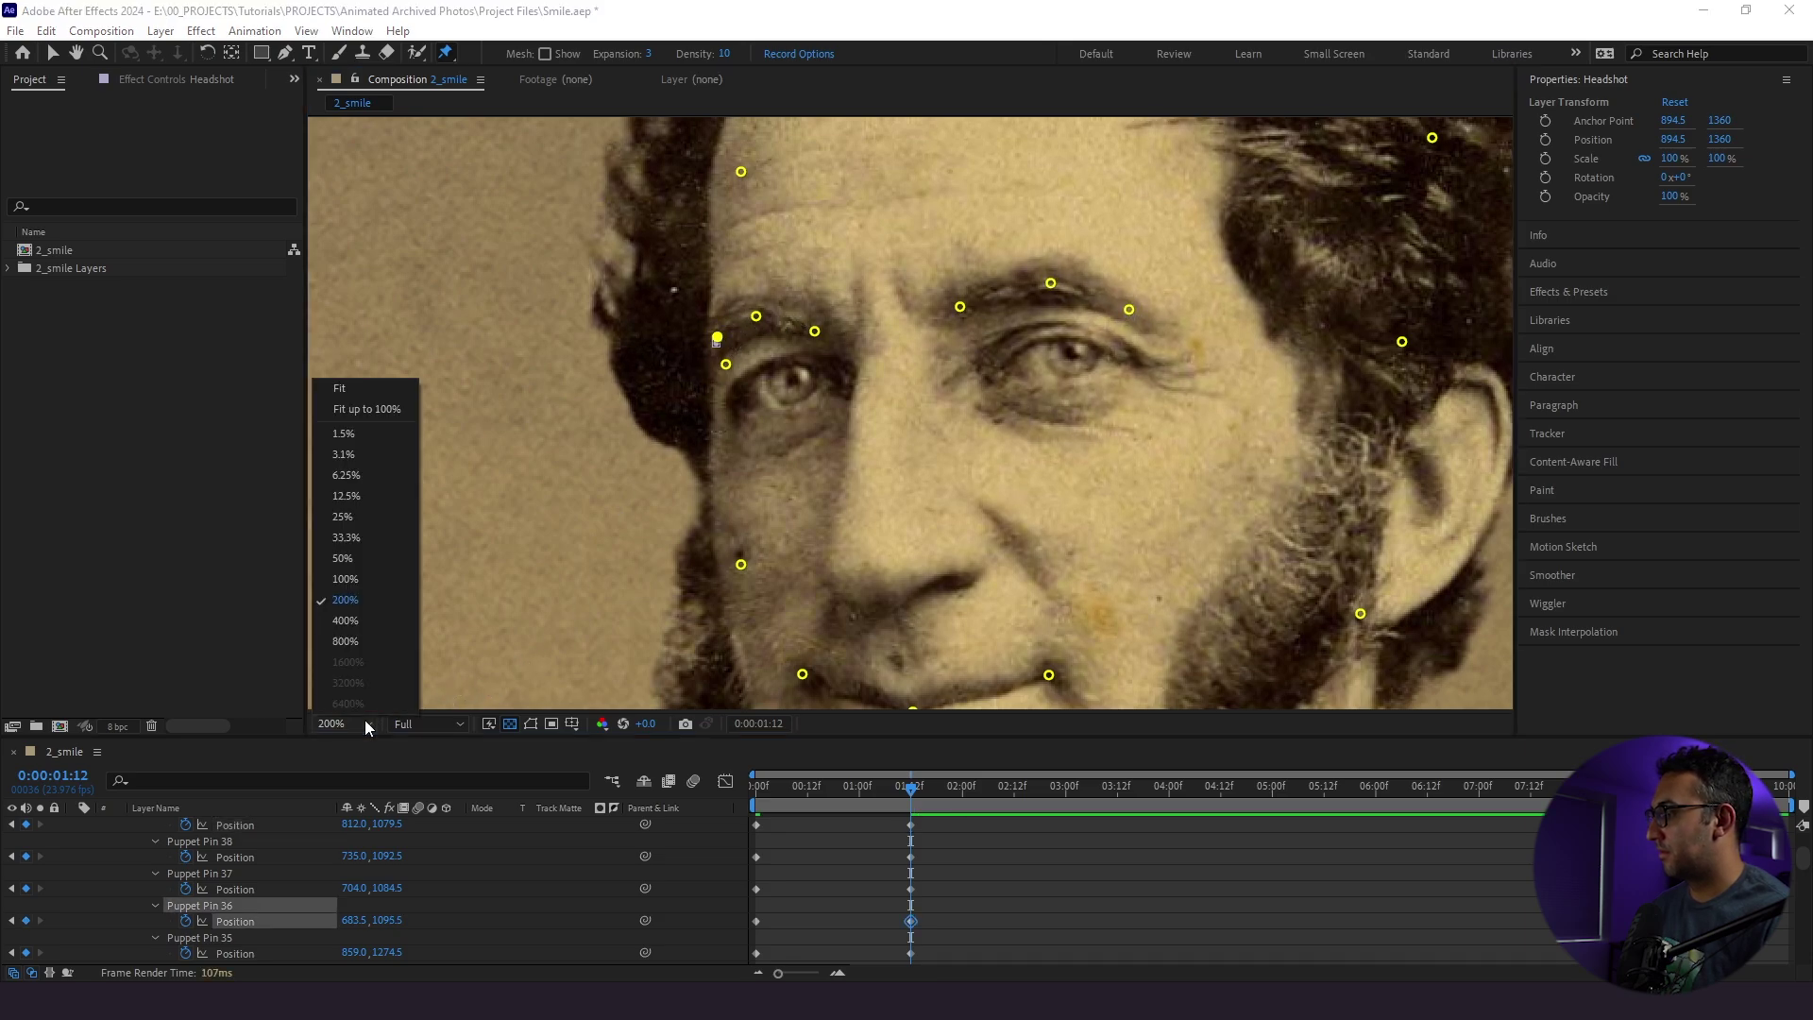
left_click(361, 395)
Marquee-select the puppet pin keyframes and apply Easy Ease with F9.
scroll(942, 846, "up", 2)
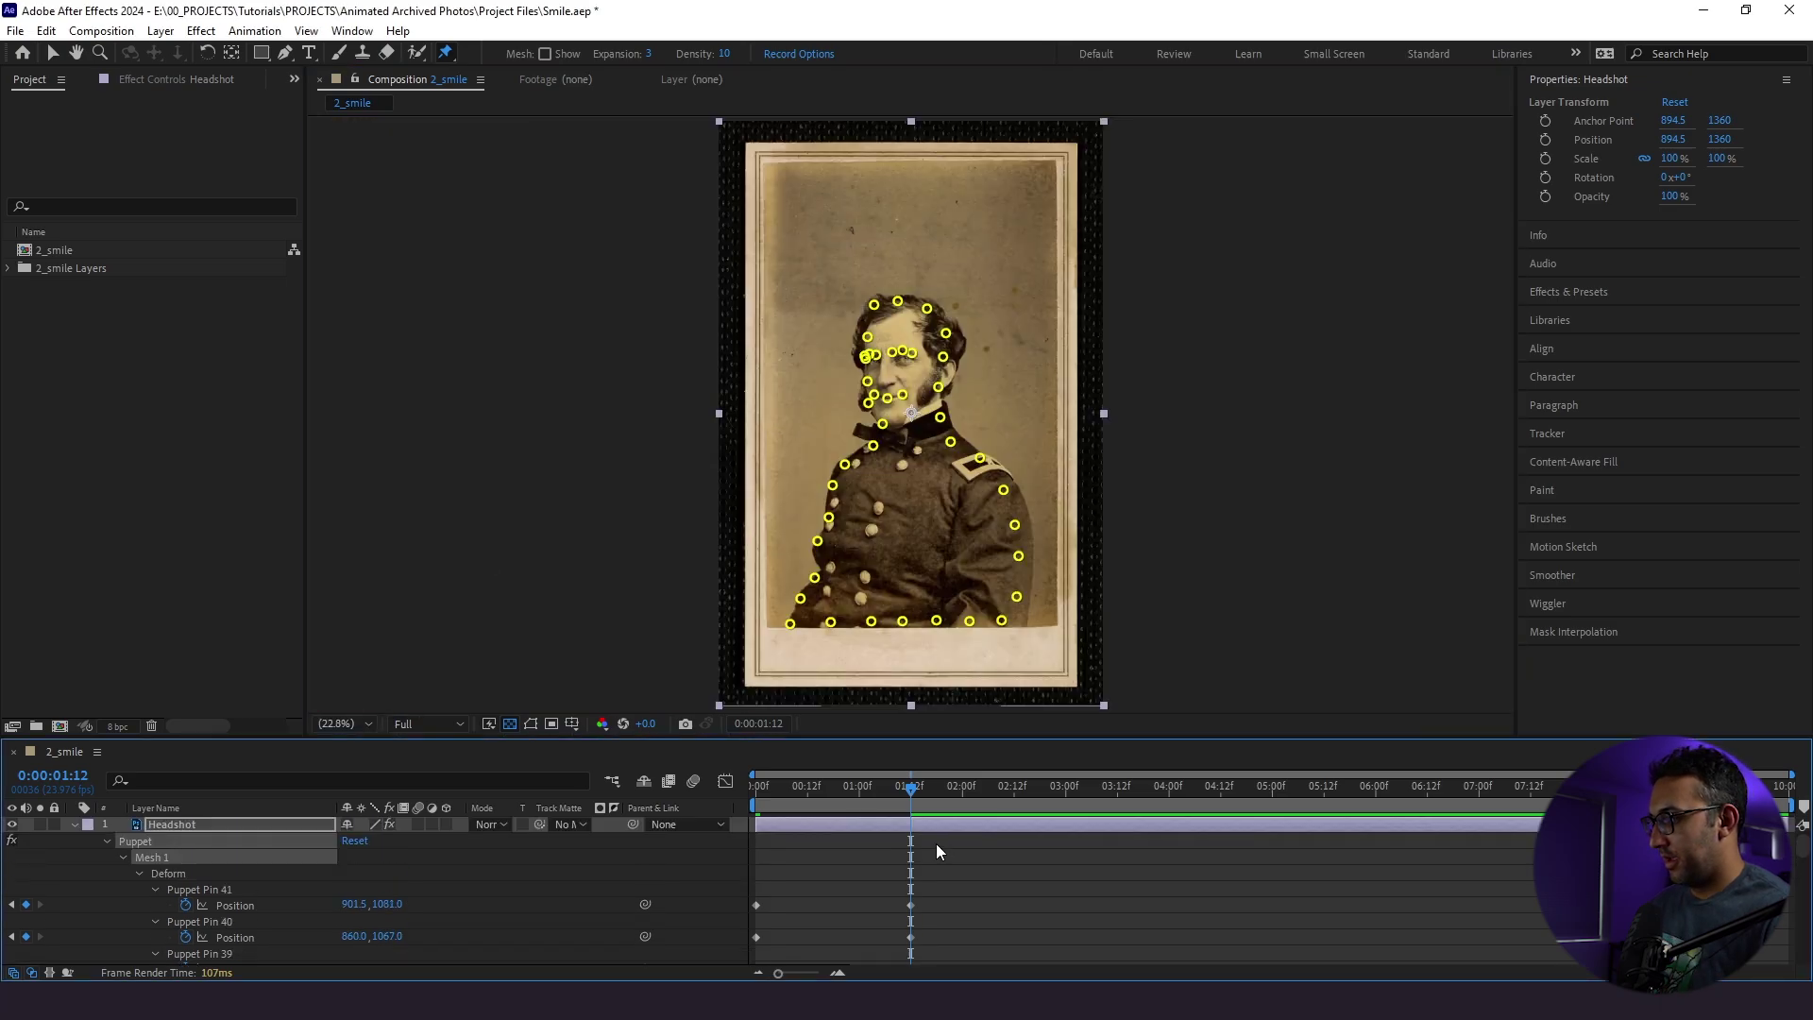
left_click(915, 835)
scroll(959, 802, "up", 2)
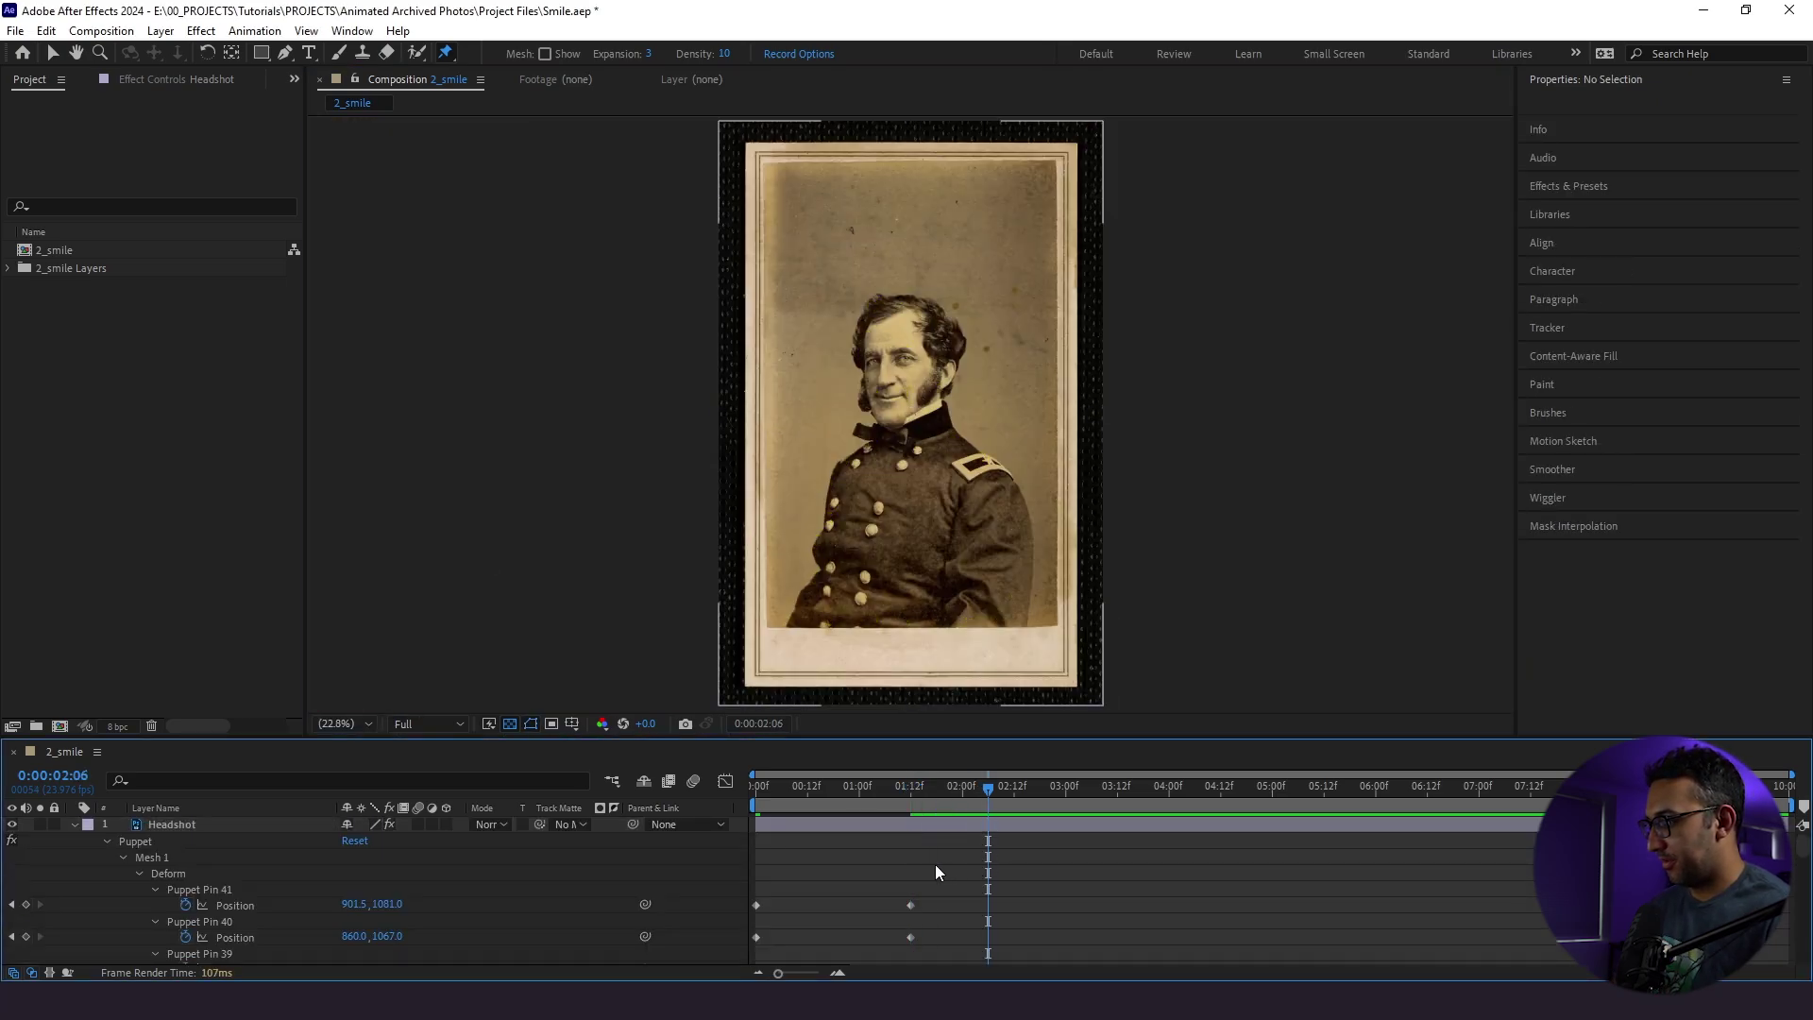
scroll(929, 861, "down", 2)
left_click_drag(936, 841, 701, 956)
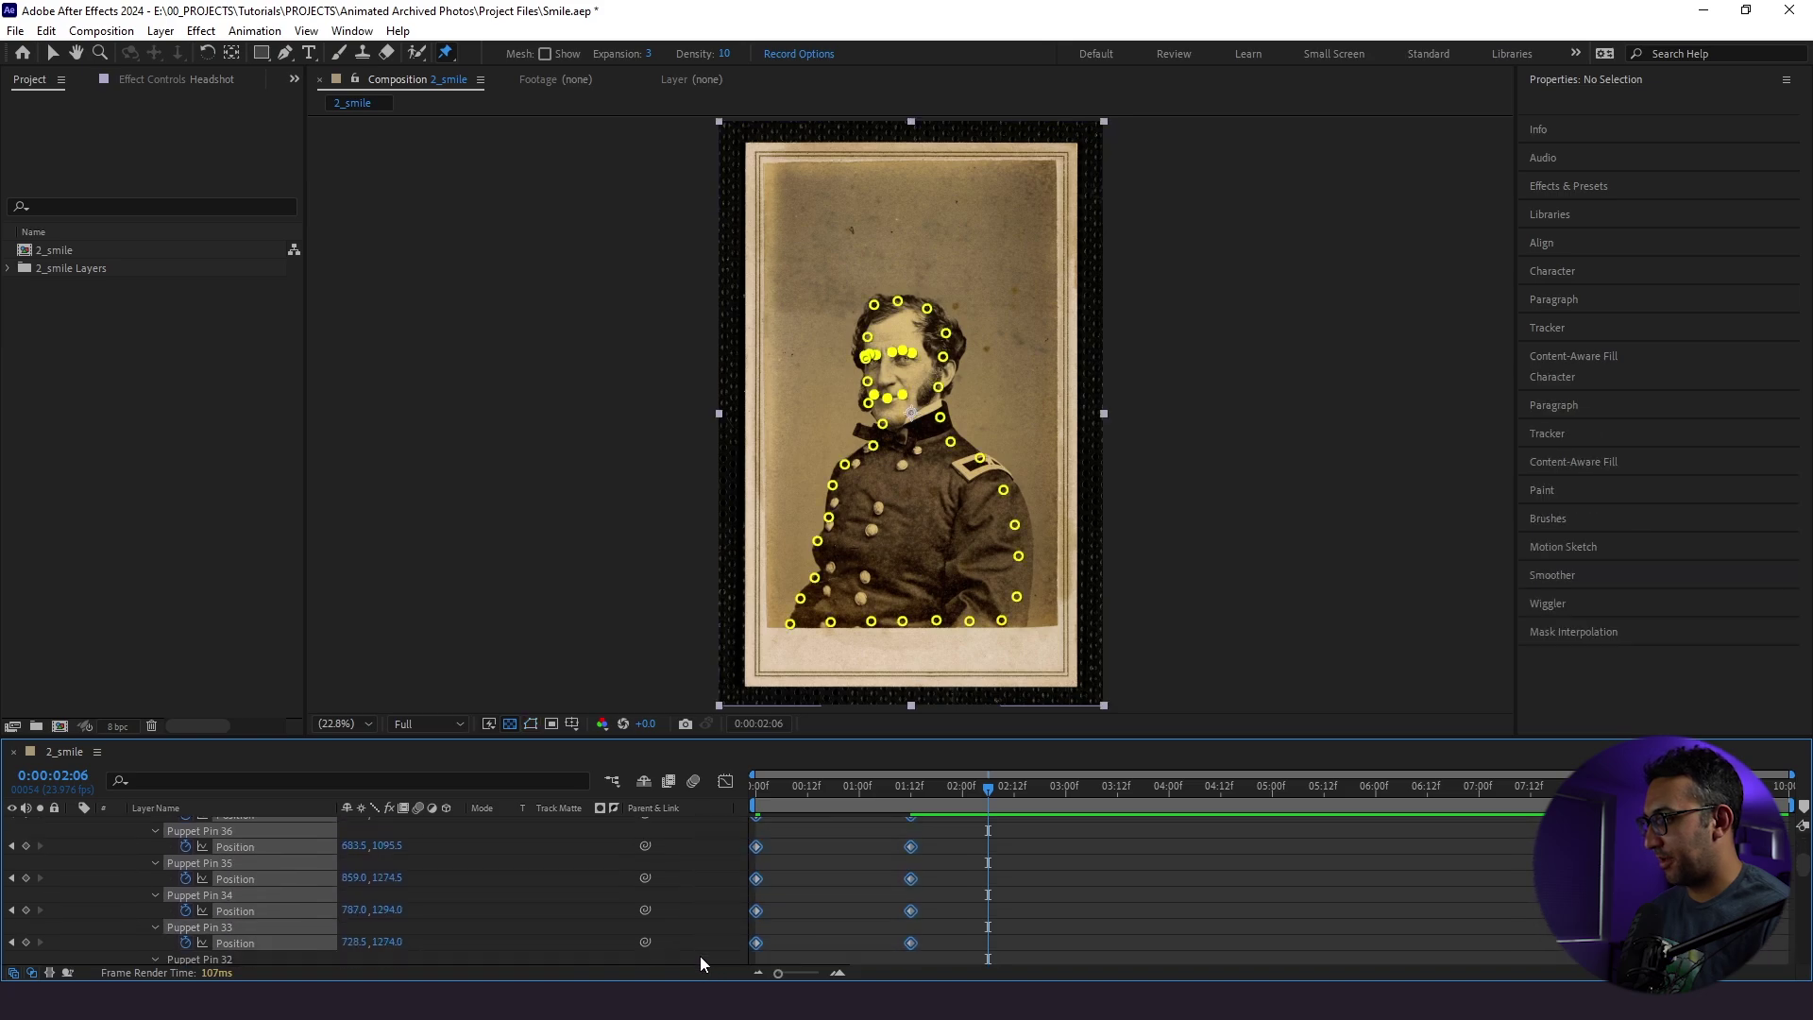
scroll(978, 912, "down", 1)
key("F9")
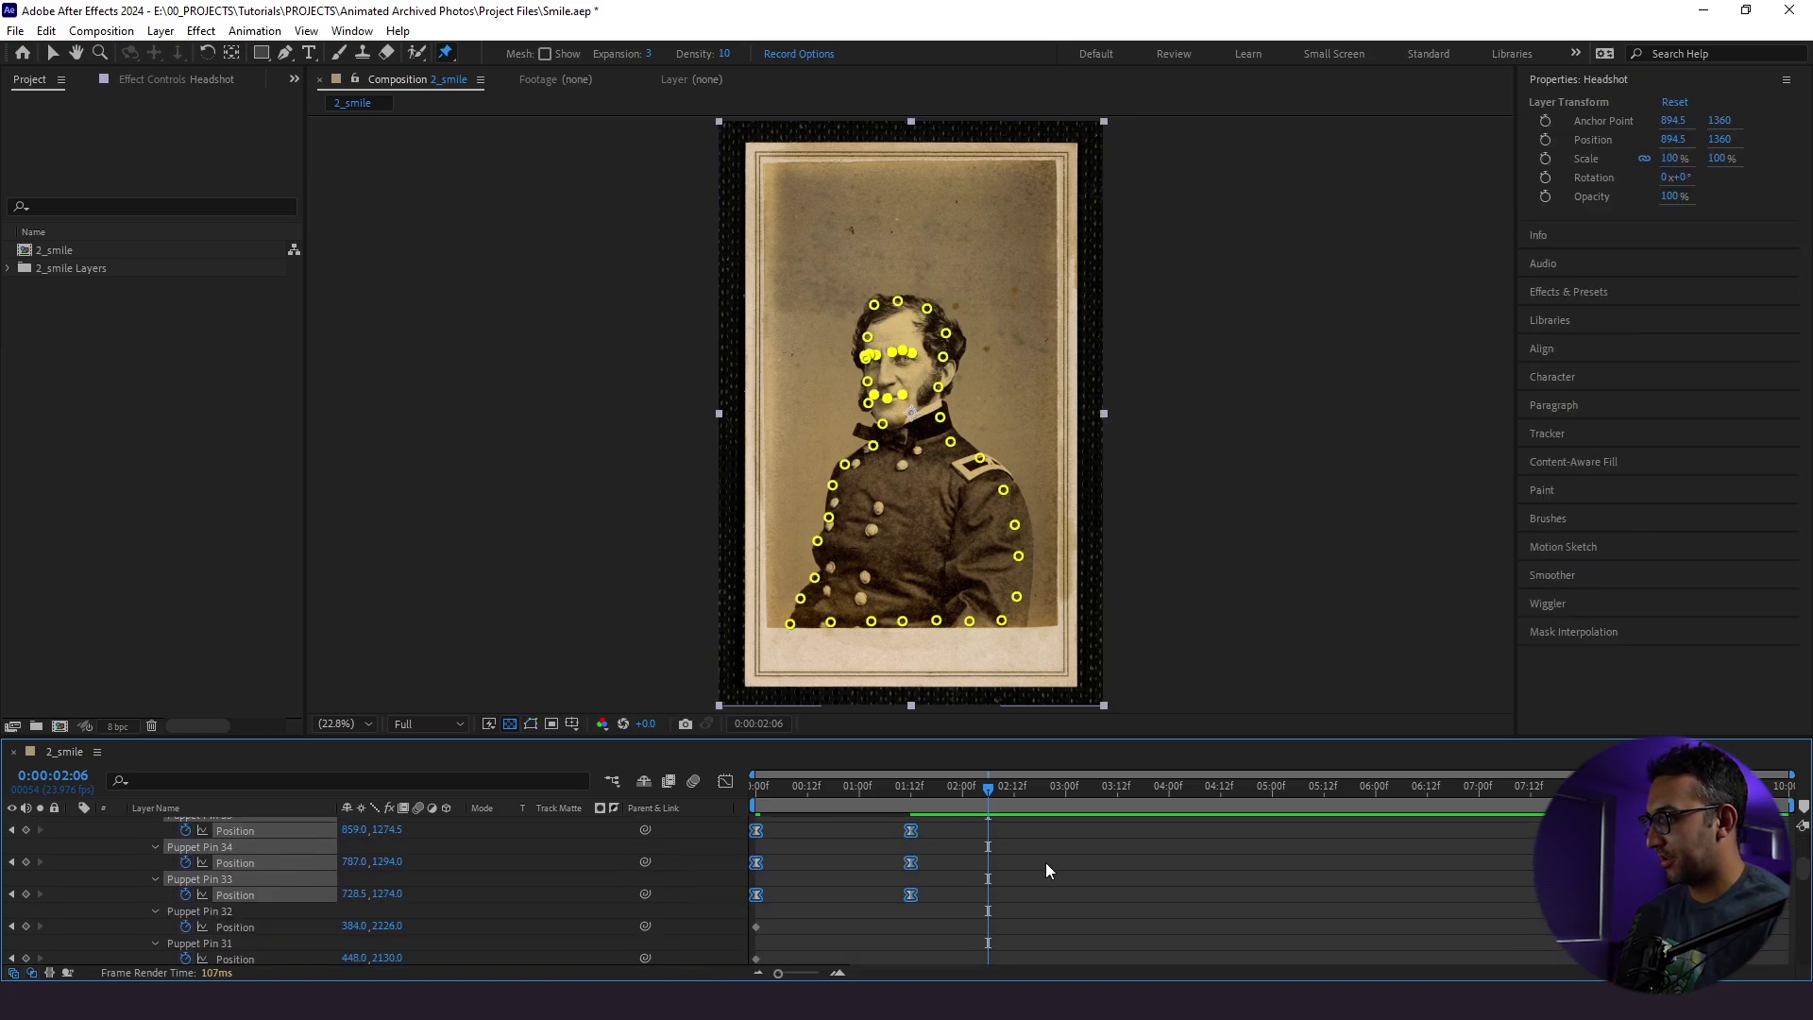
Deselect everything and play a preview of the eased smile.
left_click(1045, 863)
left_click(731, 820)
key("space")
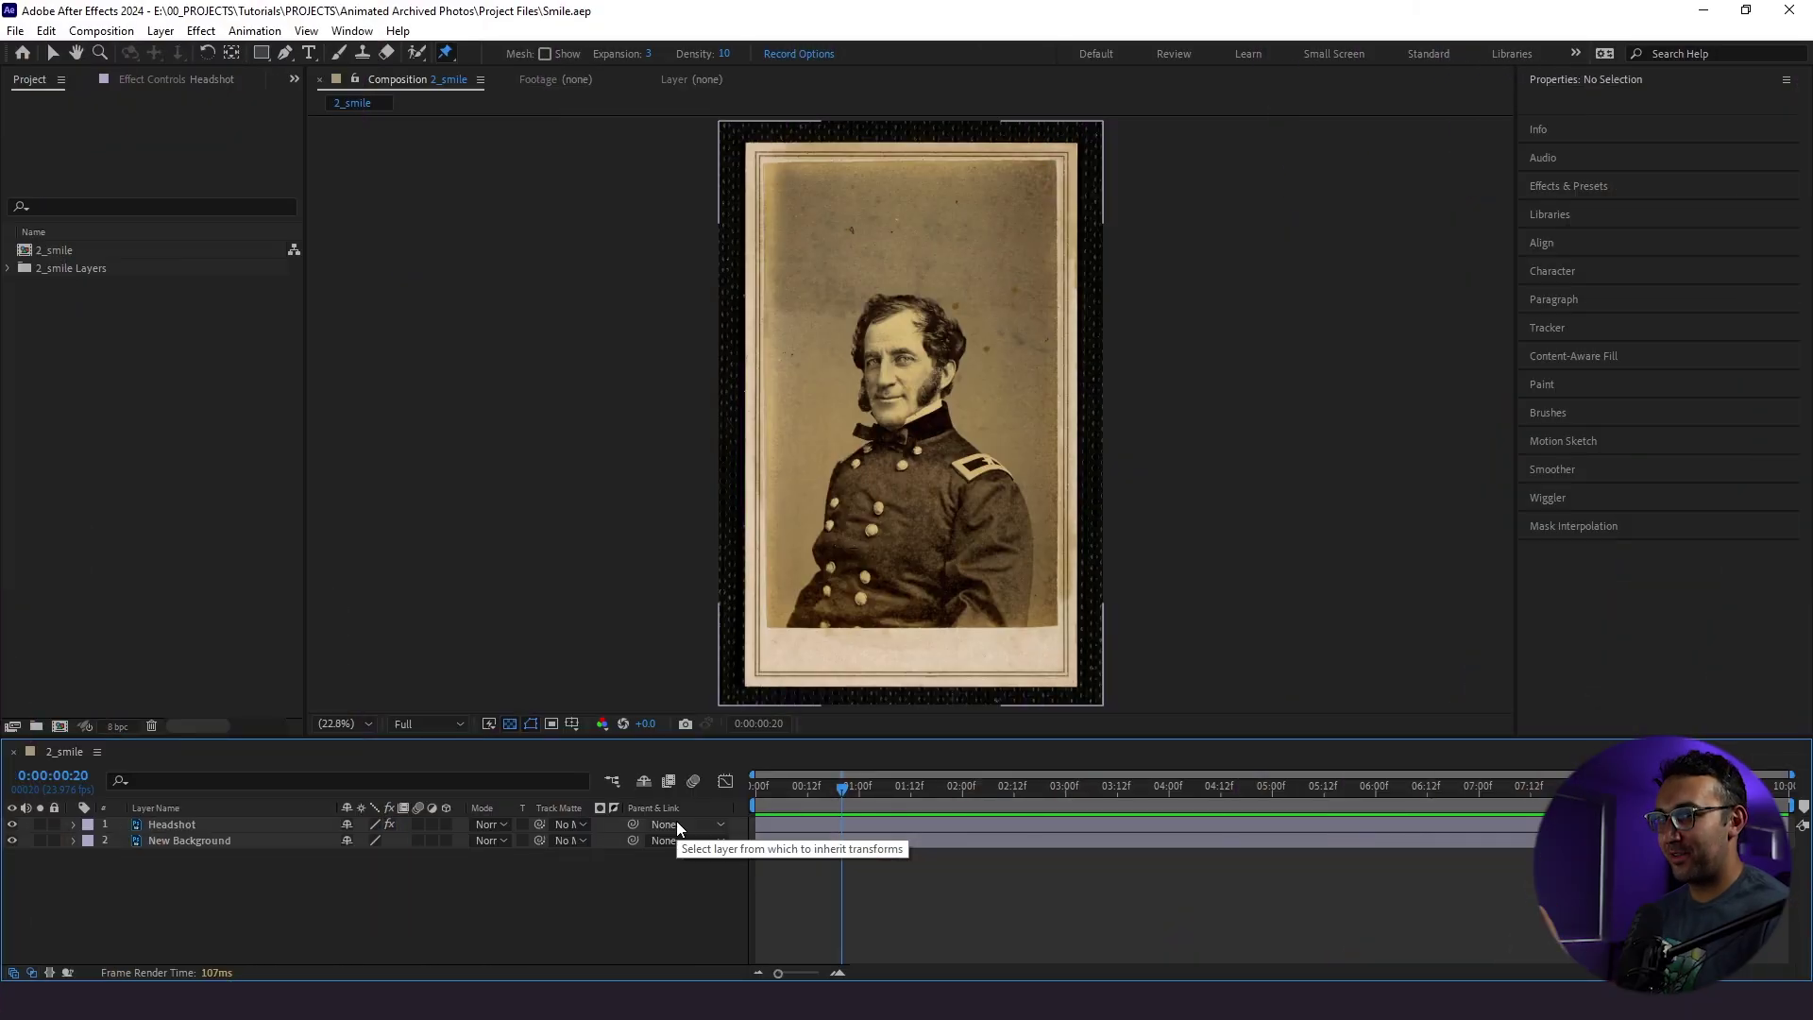
Hide the Headshot and duplicate New Background as a layer named 'Paper Background'.
left_click(13, 824)
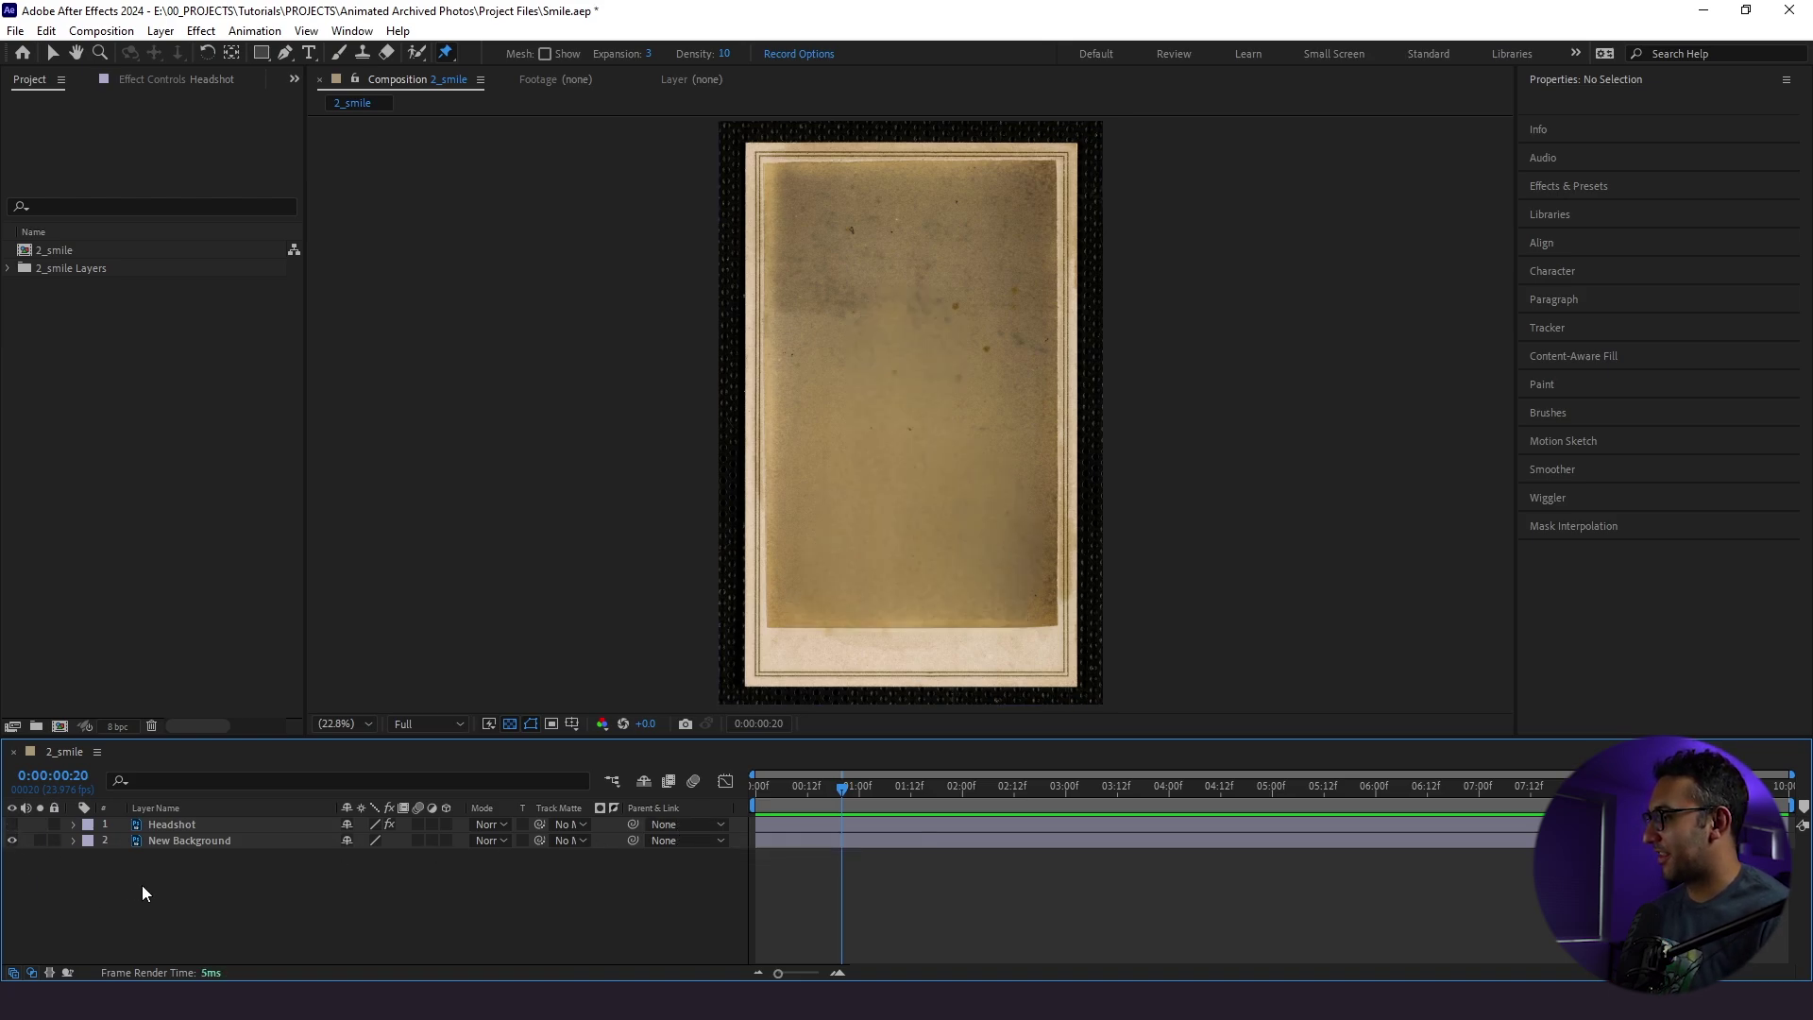
left_click(183, 841)
key("ctrl+d")
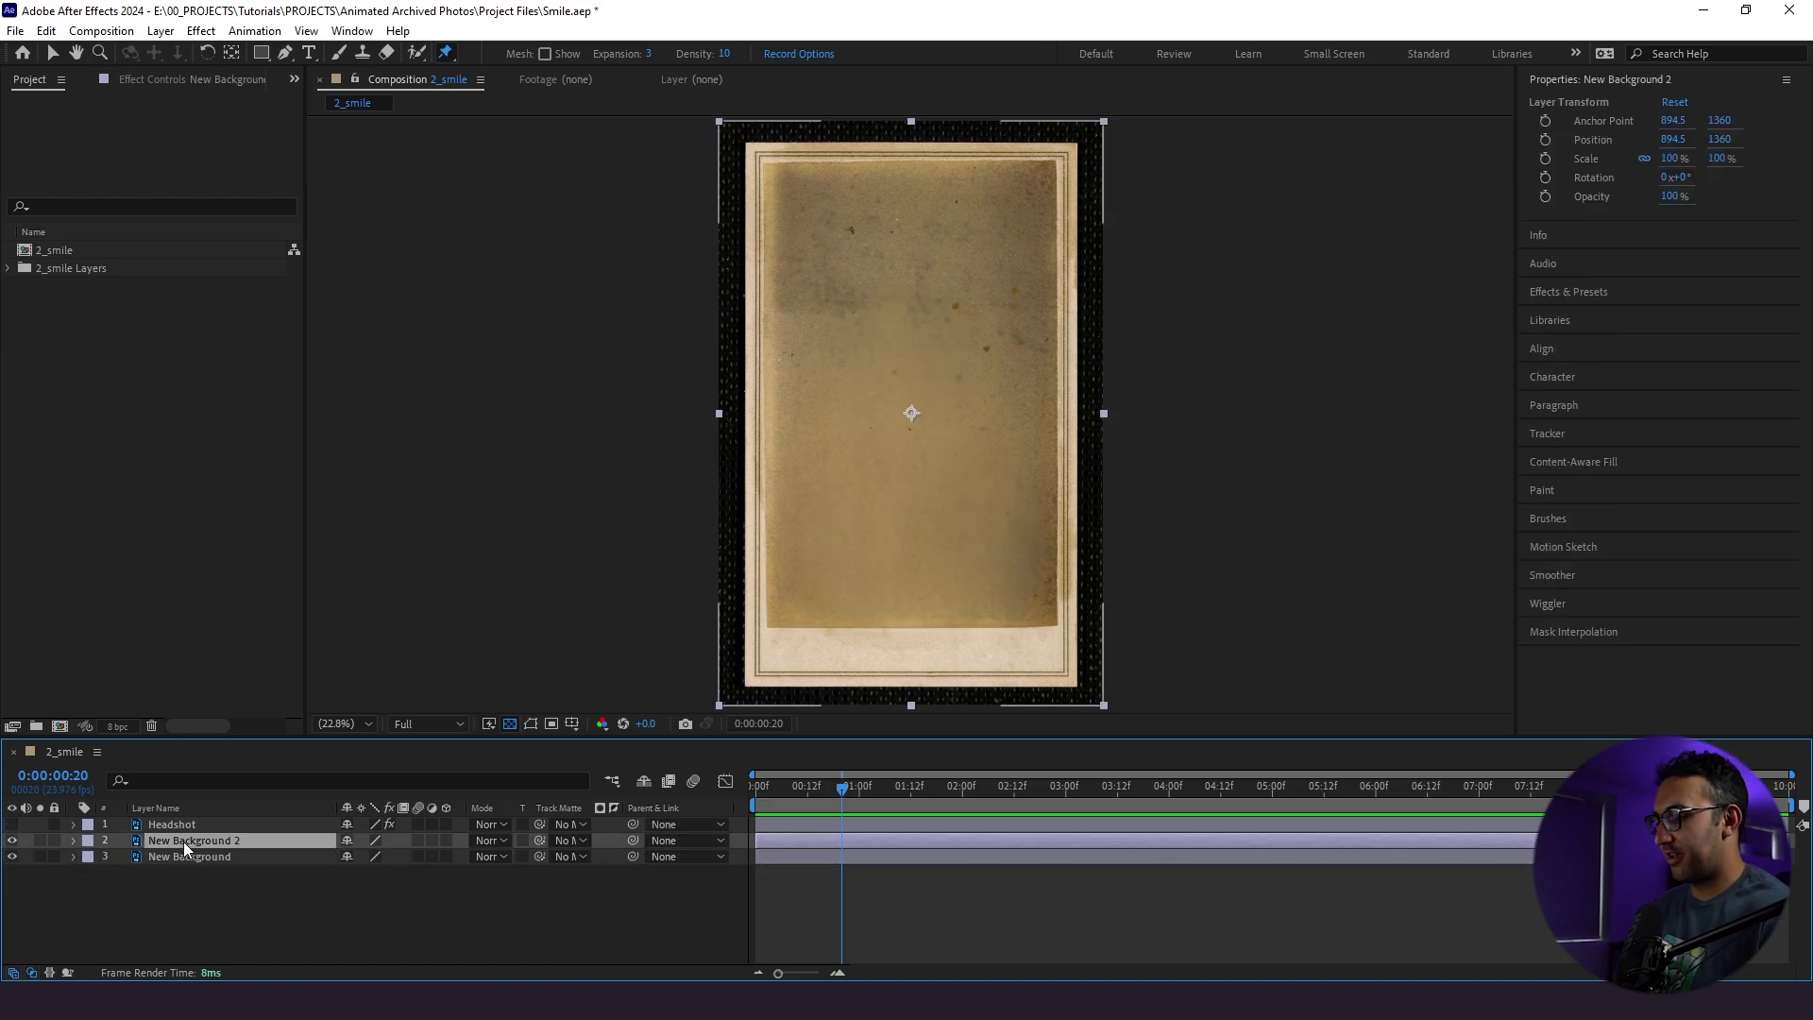
key("Return")
type("Paper")
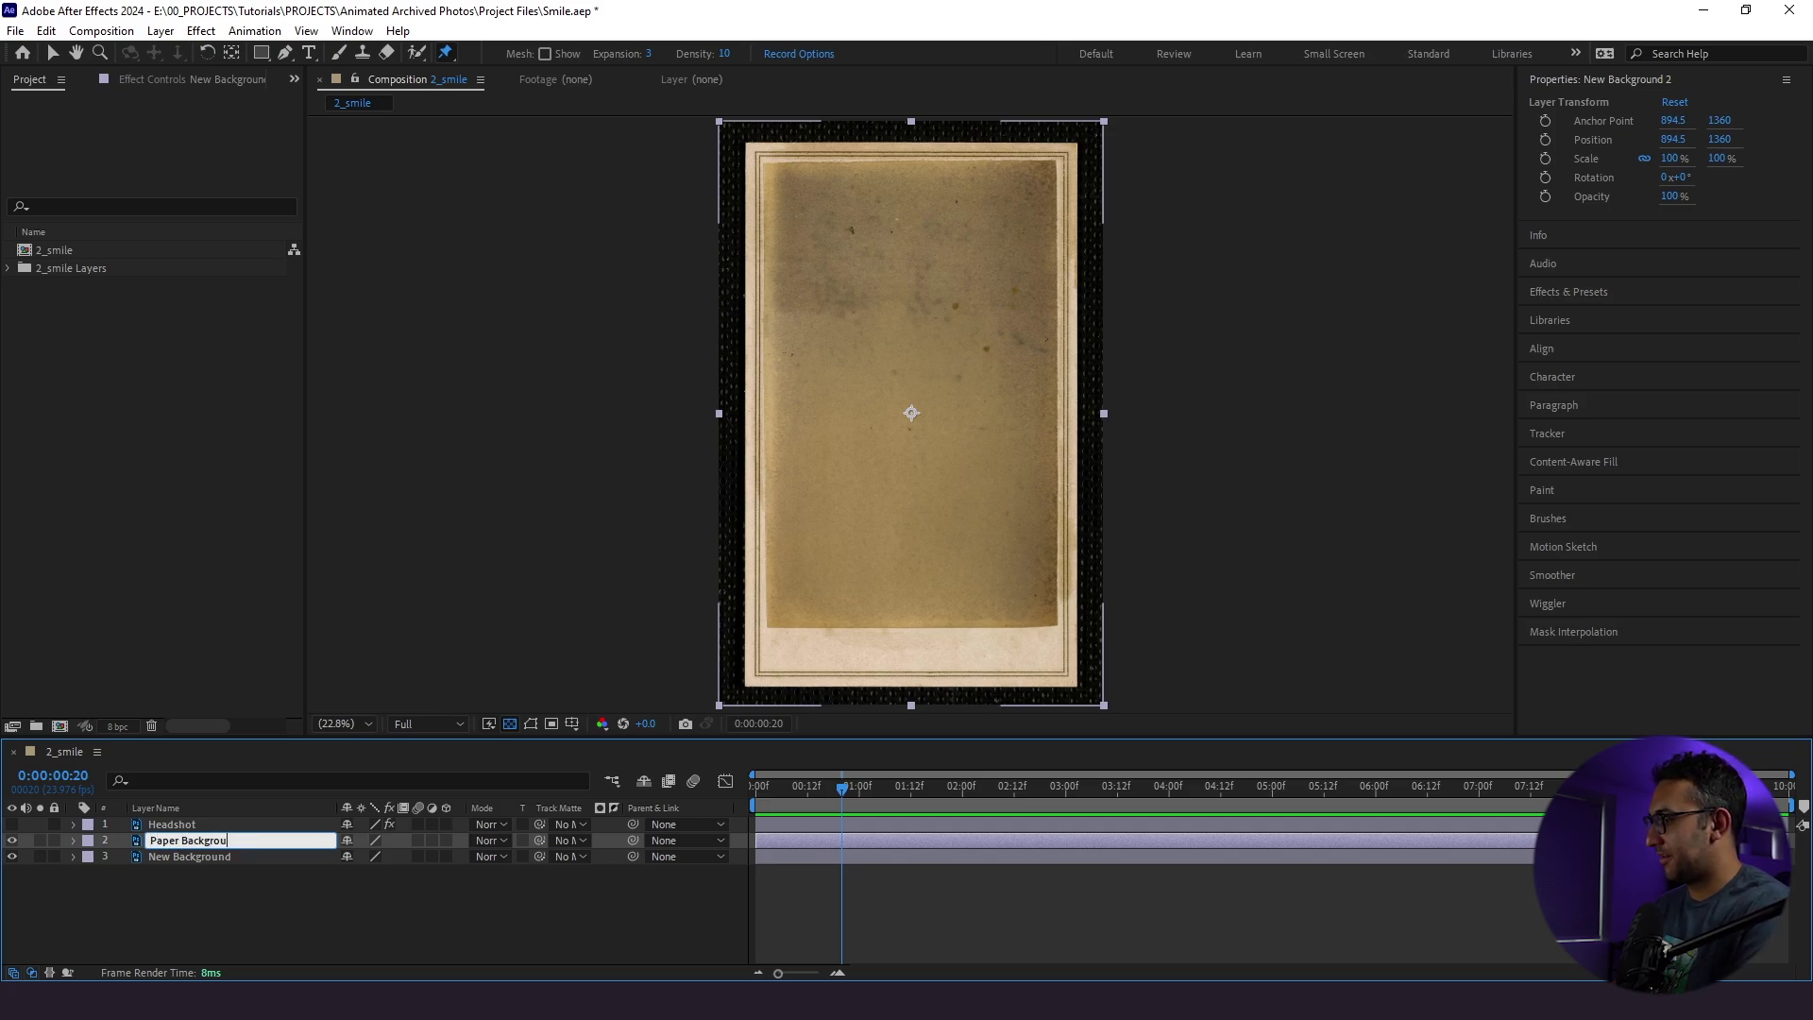
type(" Background")
left_click(164, 909)
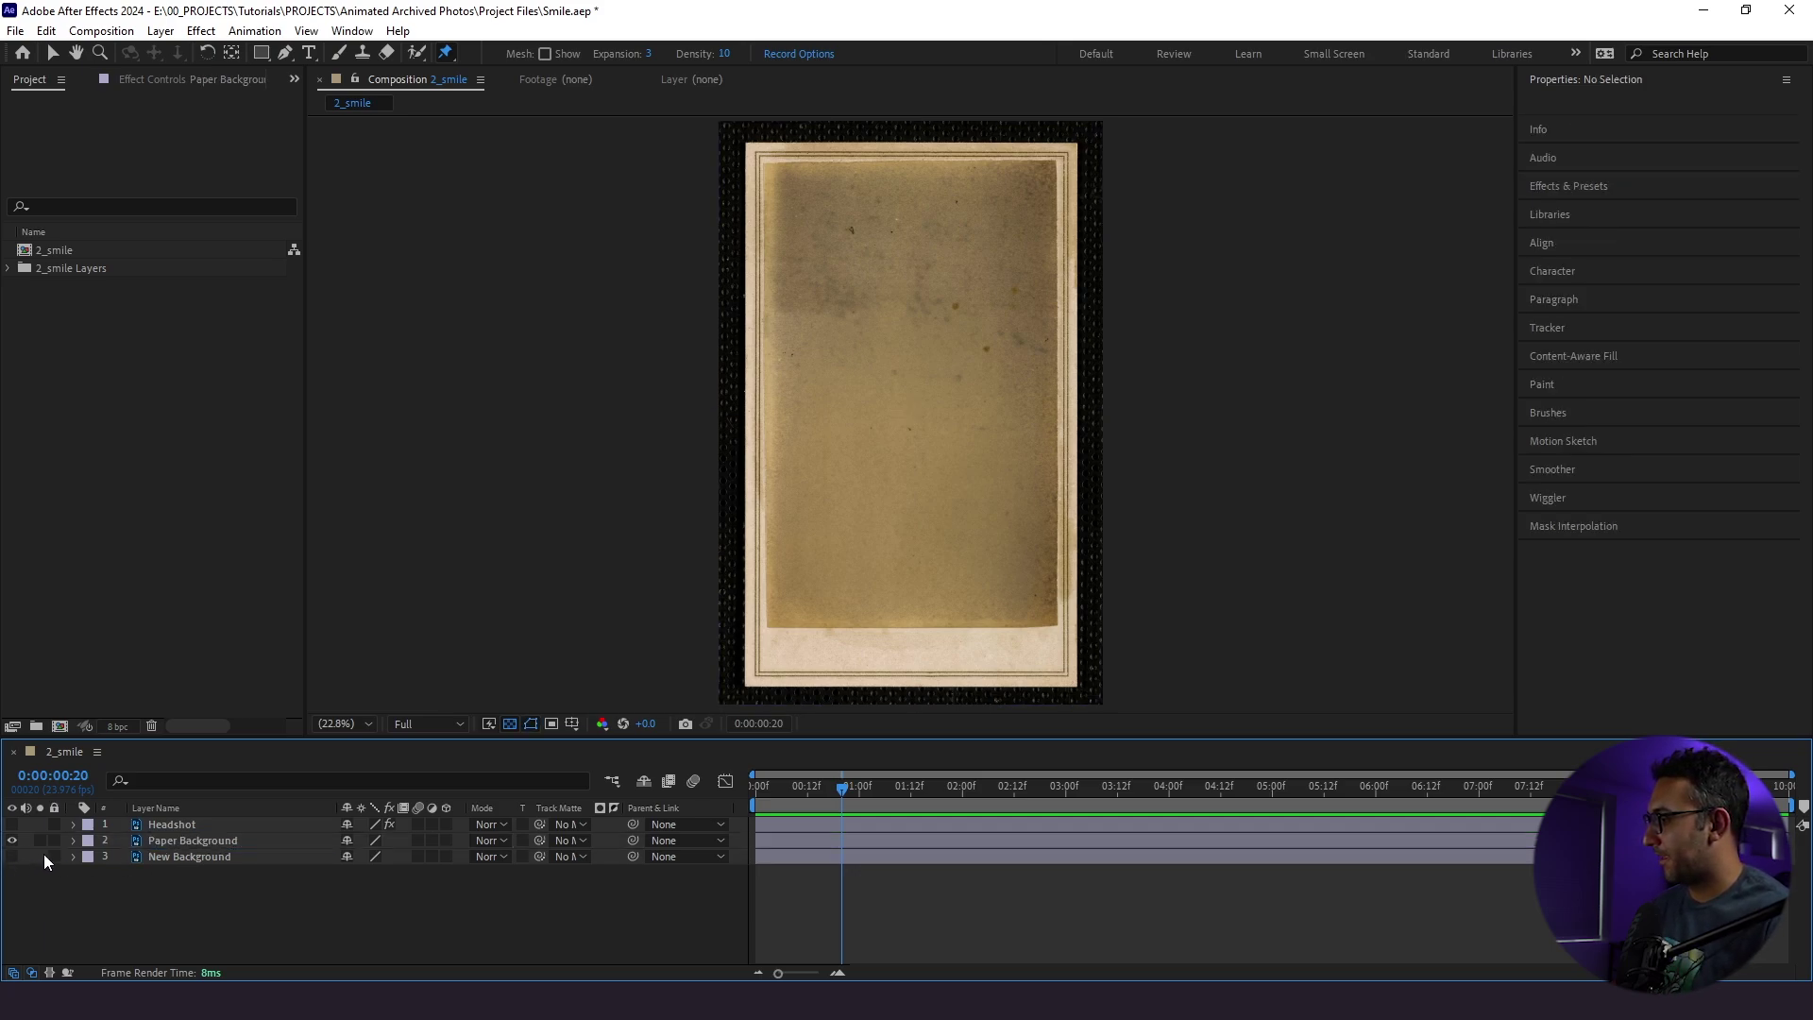
left_click(181, 842)
left_click(285, 53)
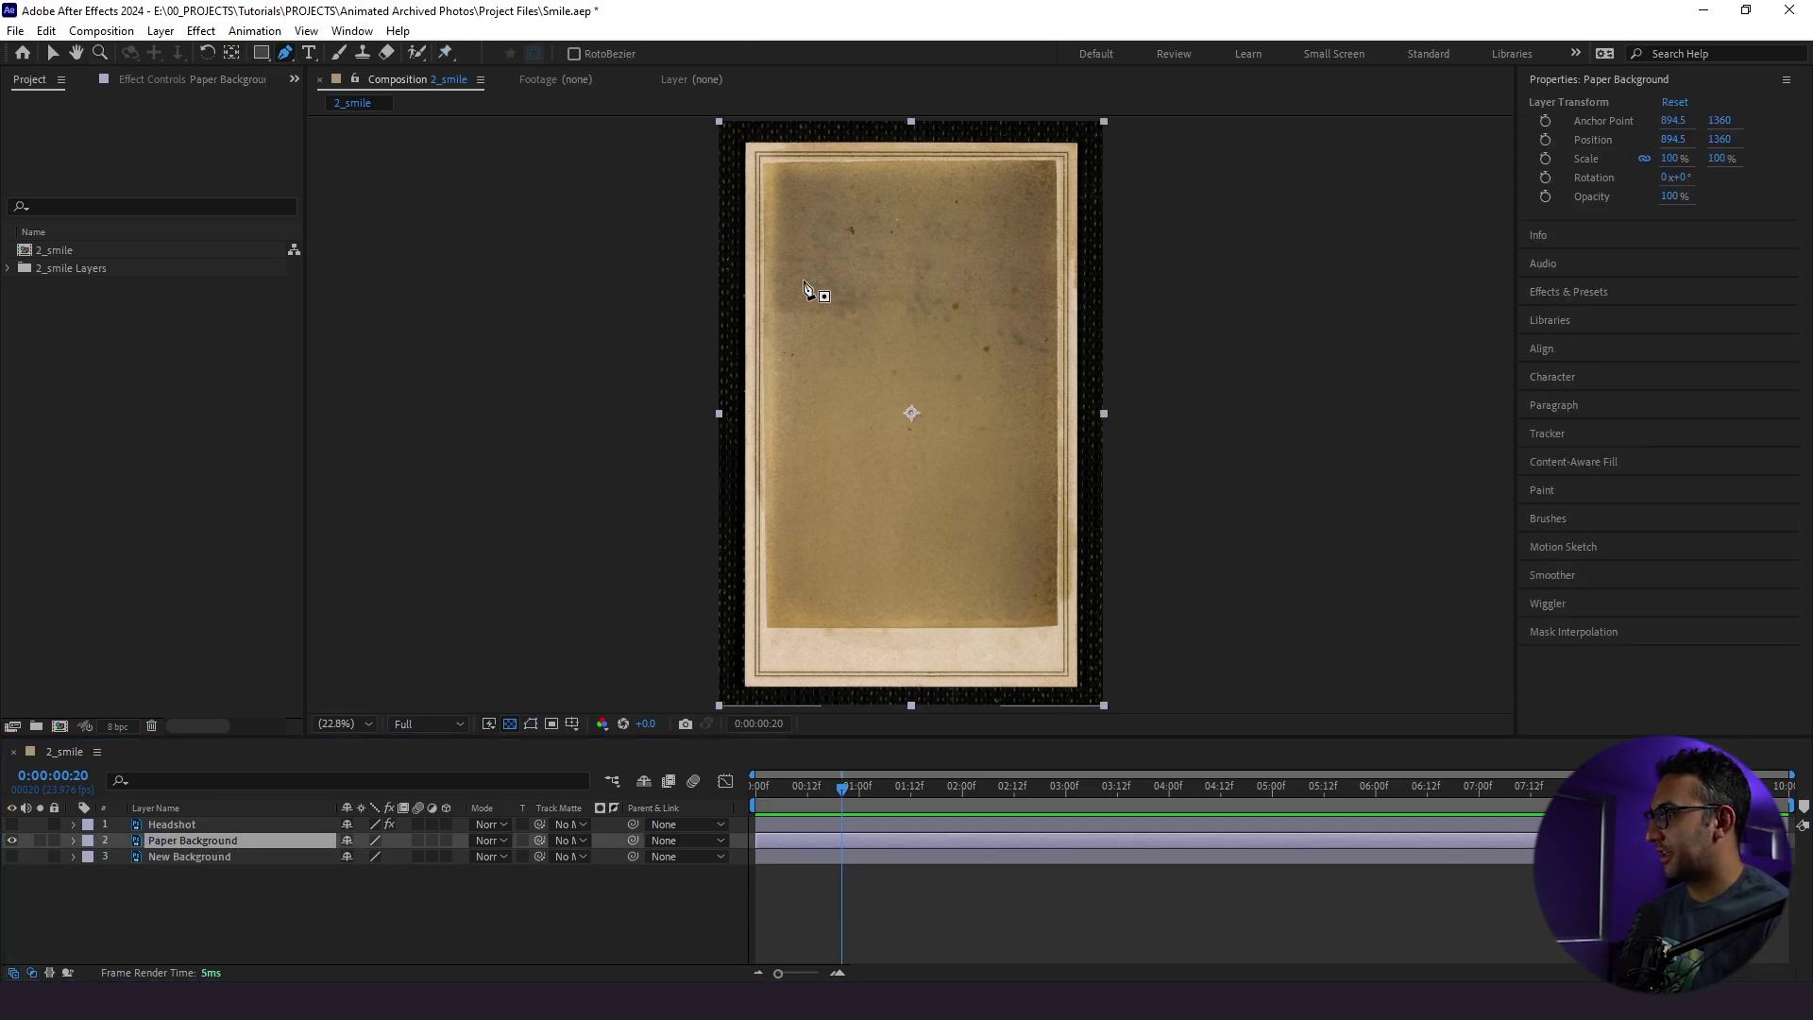
scroll(784, 359, "up", 1)
Pan around the paper's inner border corners to trace the mask, then fit the paper in view.
scroll(1032, 489, "up", 4)
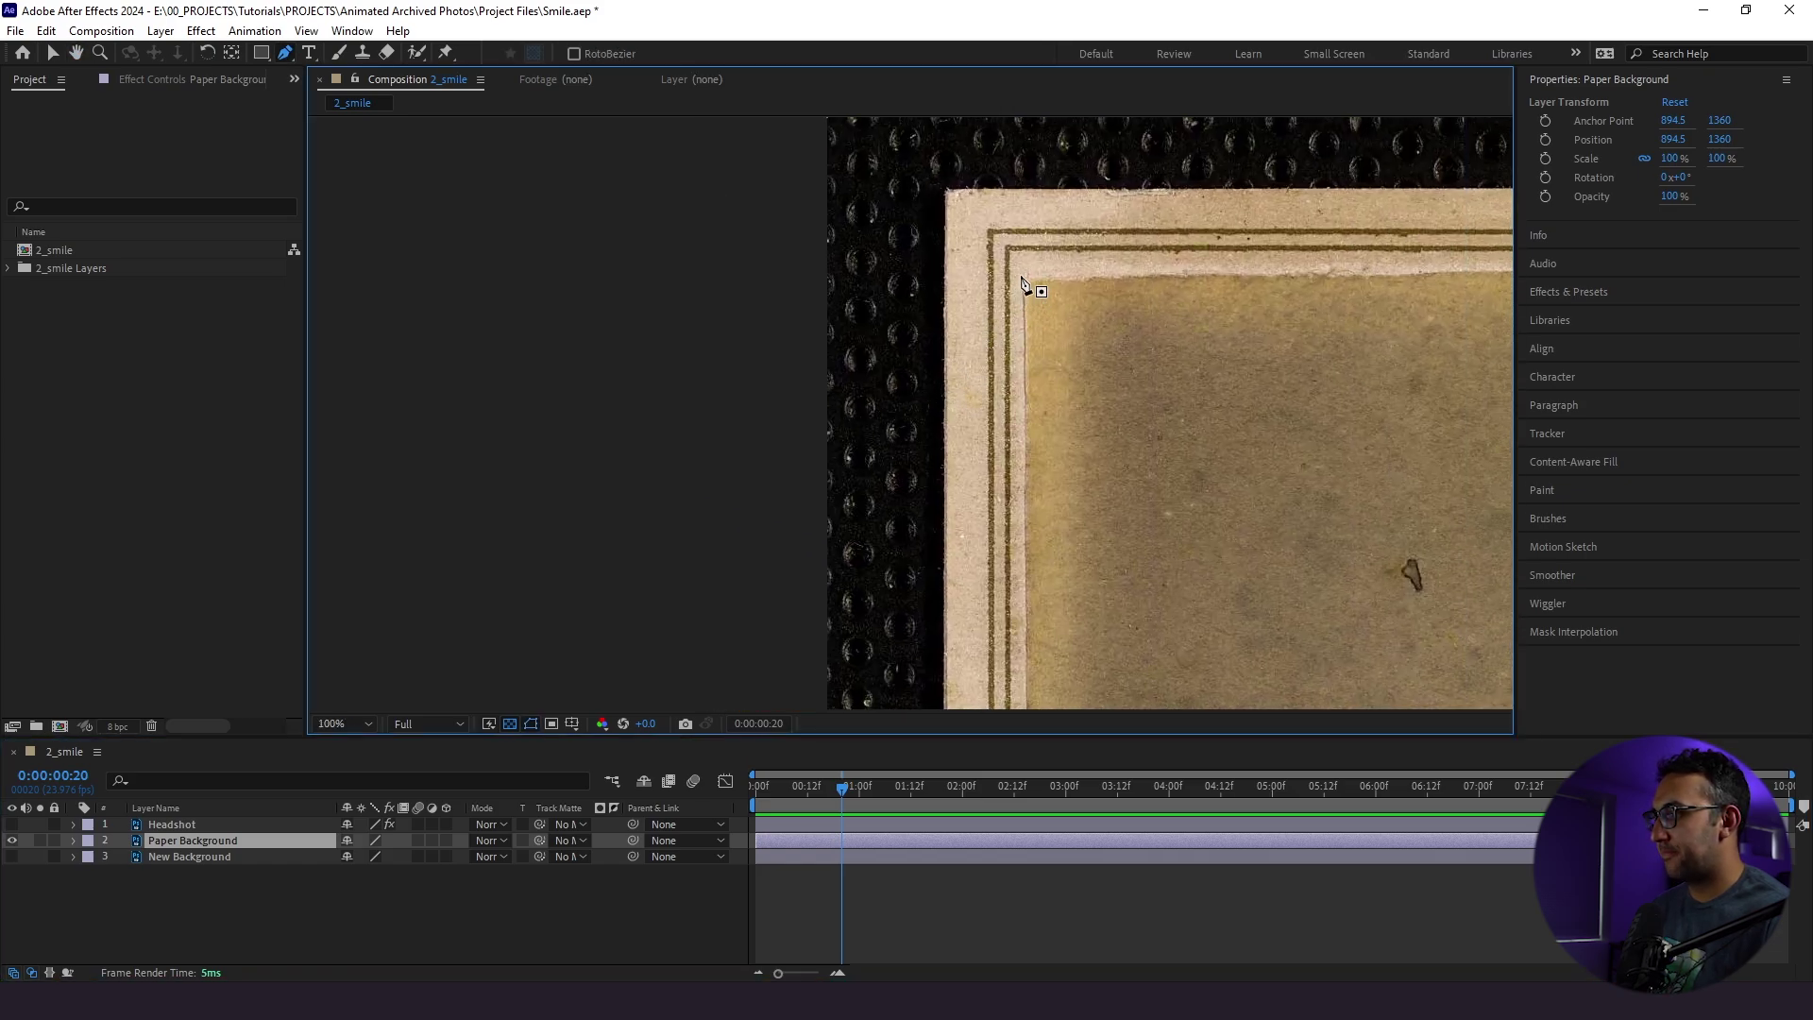
left_click_drag(1021, 281, 922, 81)
left_click_drag(930, 563, 910, 421)
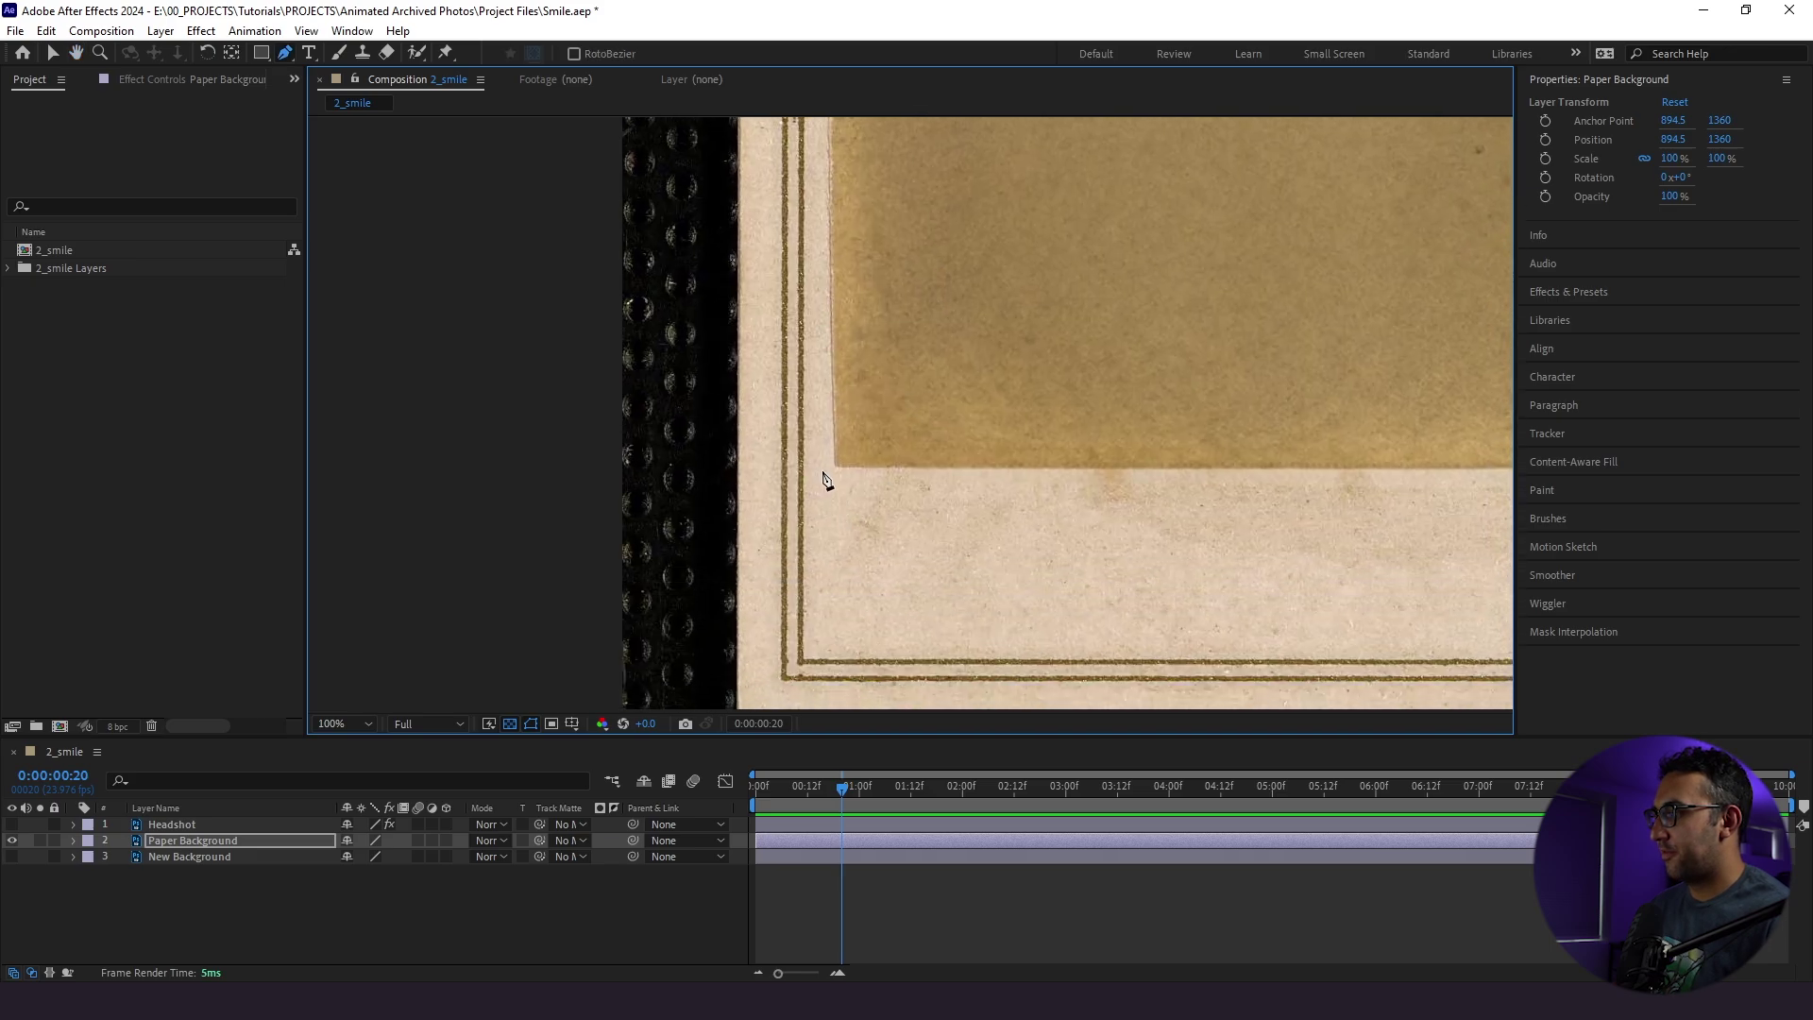
scroll(1141, 463, "right", 10)
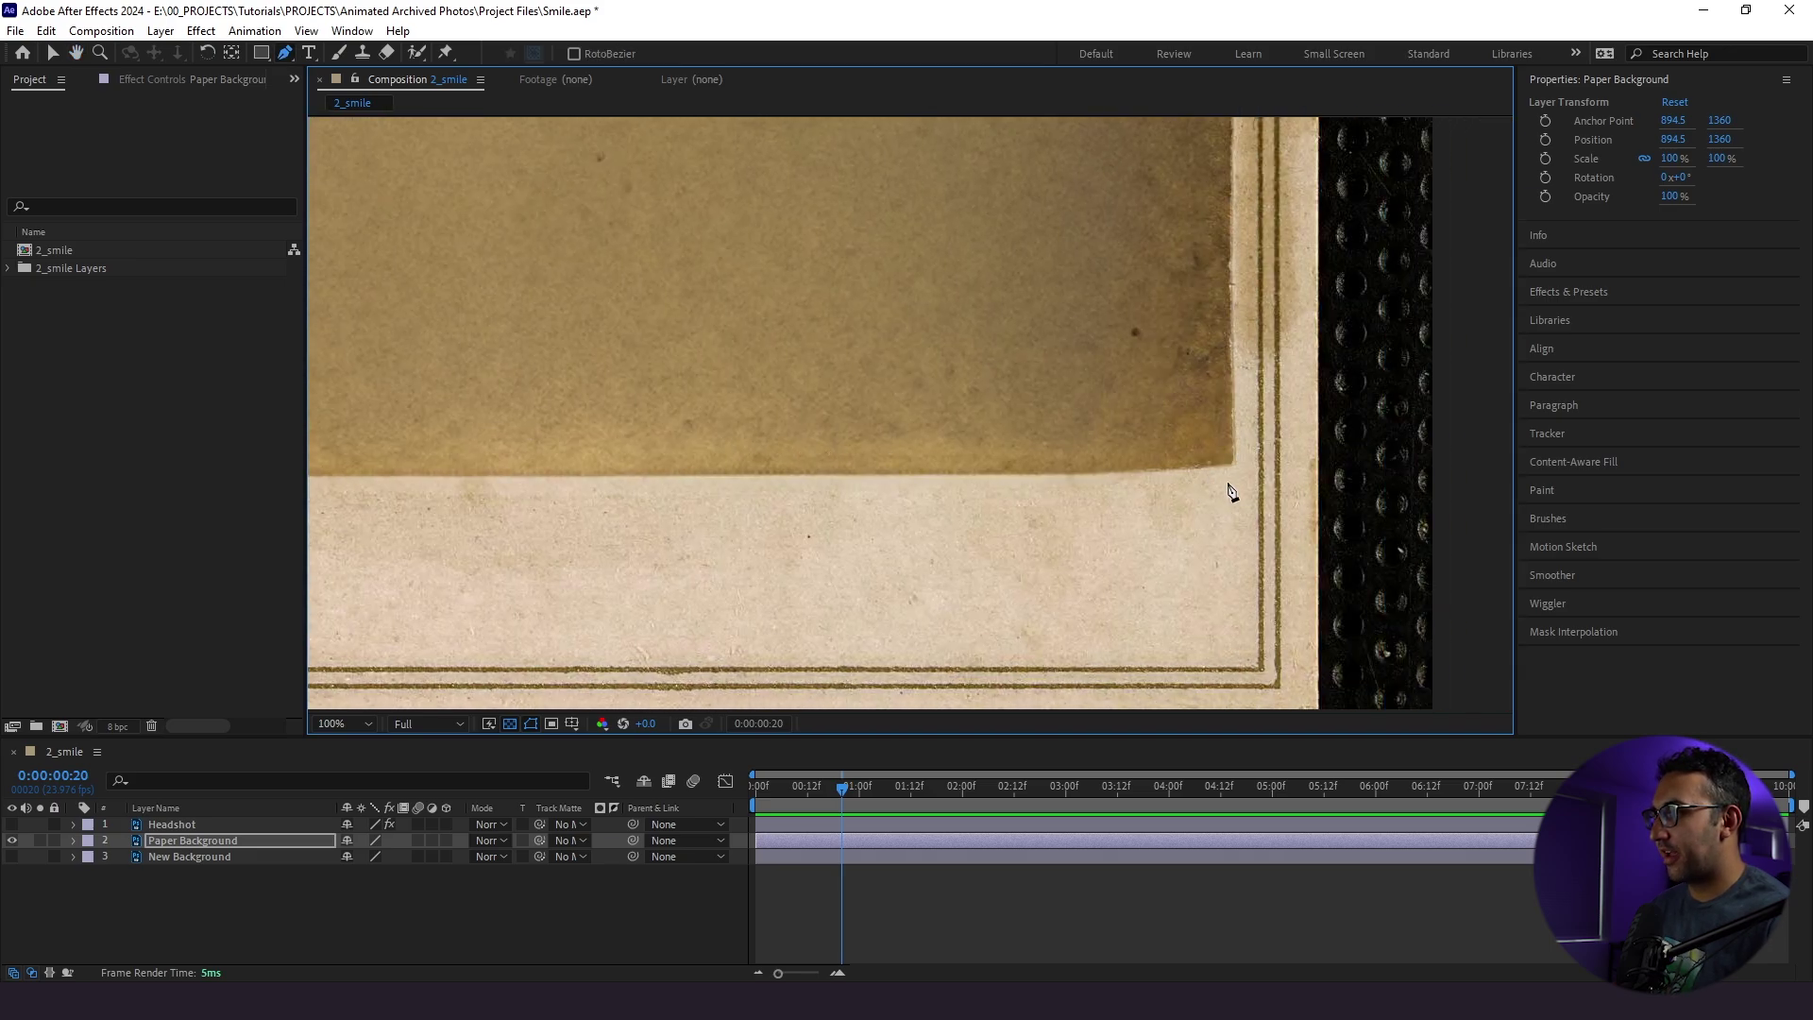
left_click_drag(1232, 491, 1057, 494)
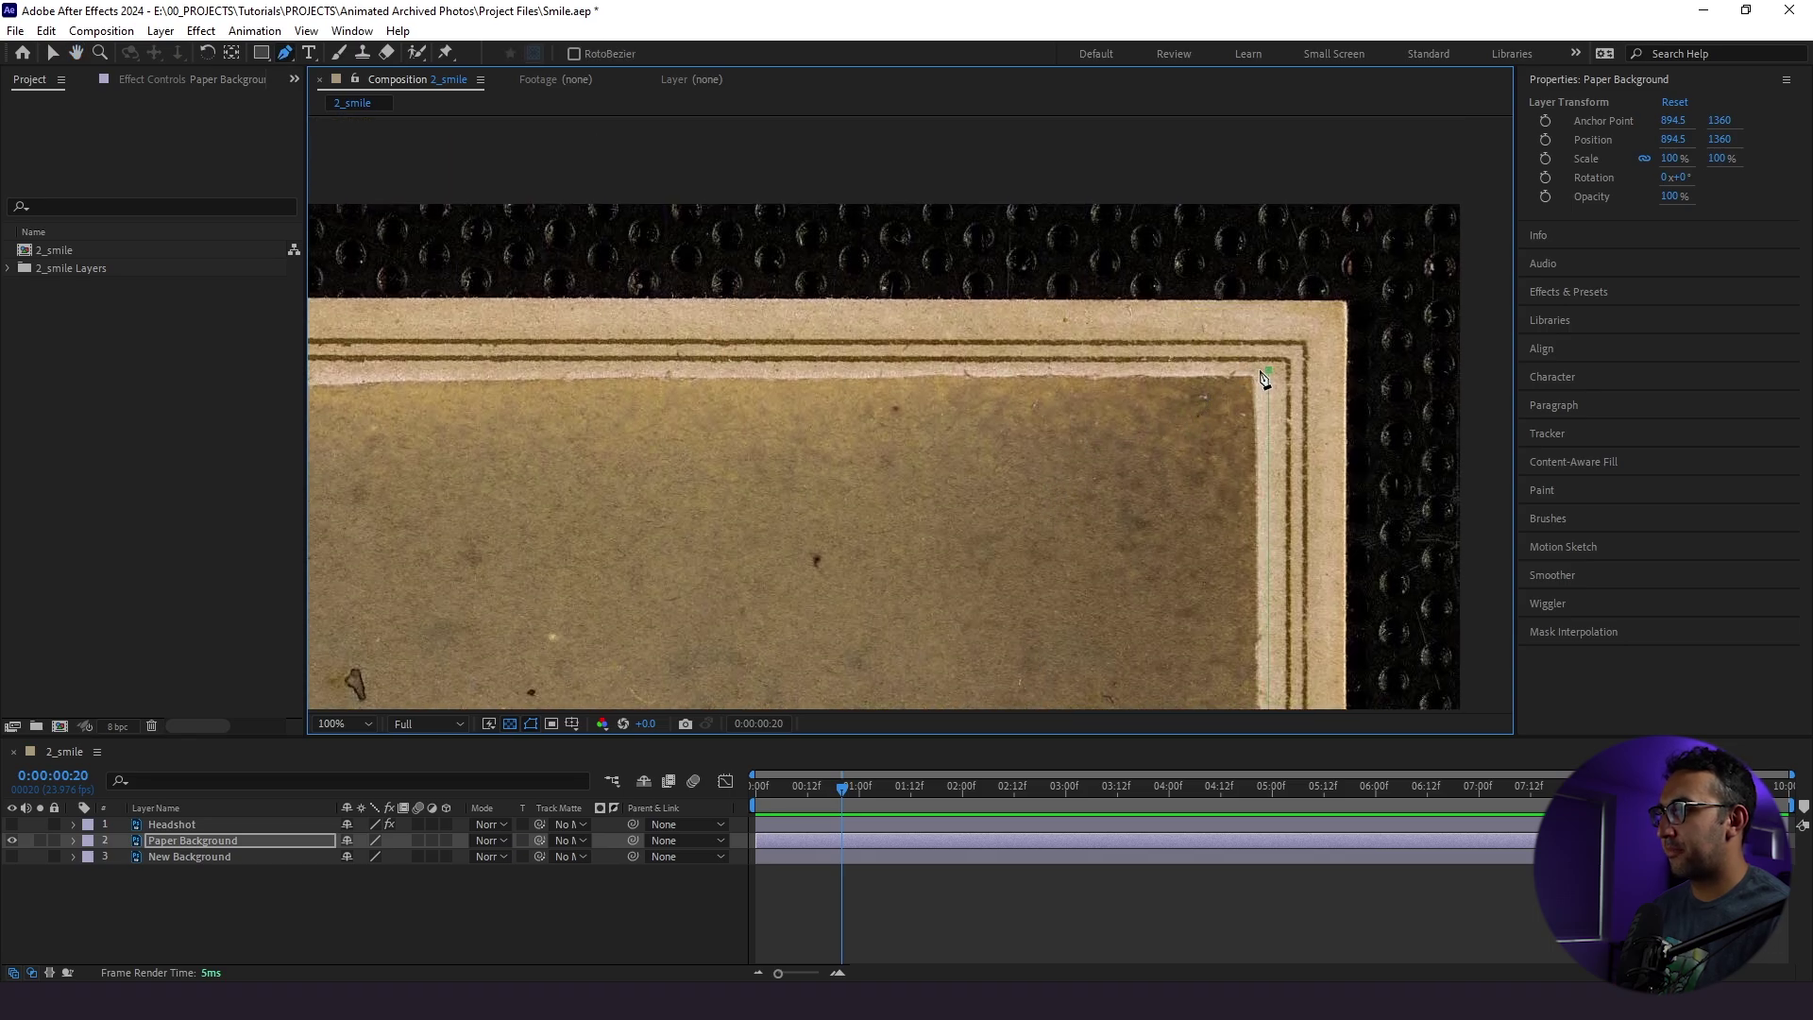
scroll(1029, 374, "left", 10)
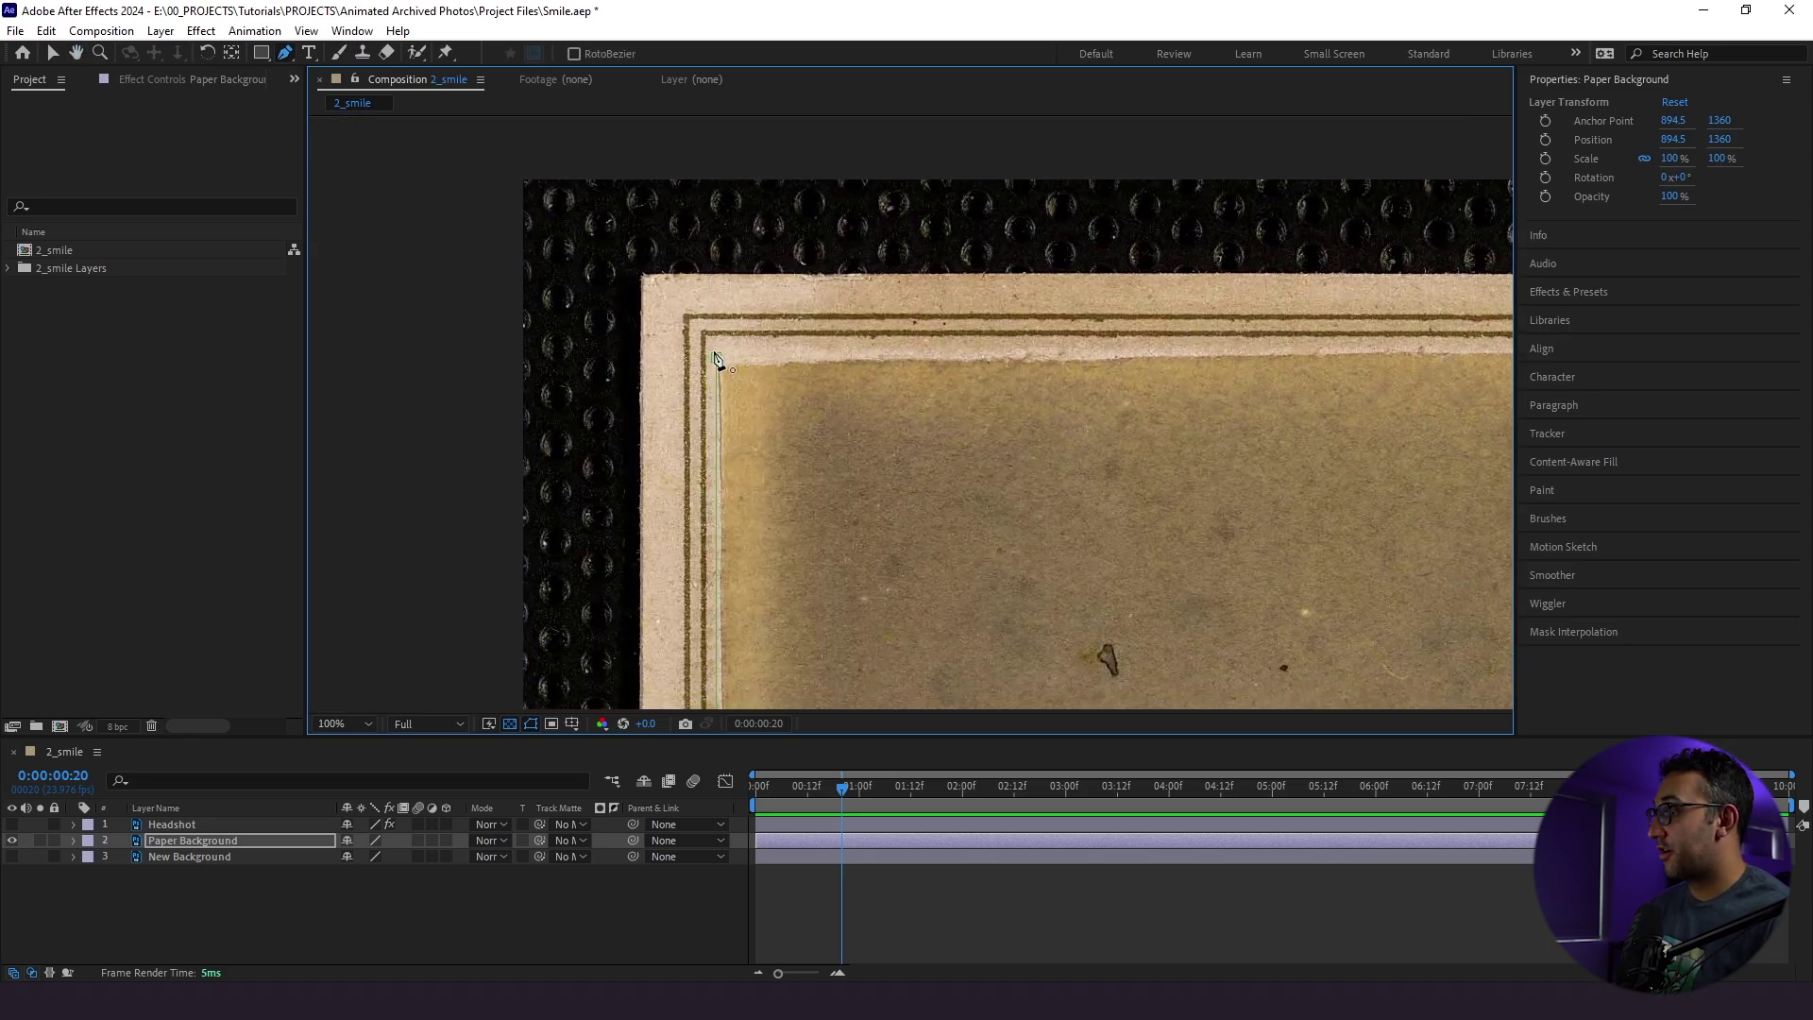
scroll(793, 377, "right", 10)
scroll(794, 377, "down", 3)
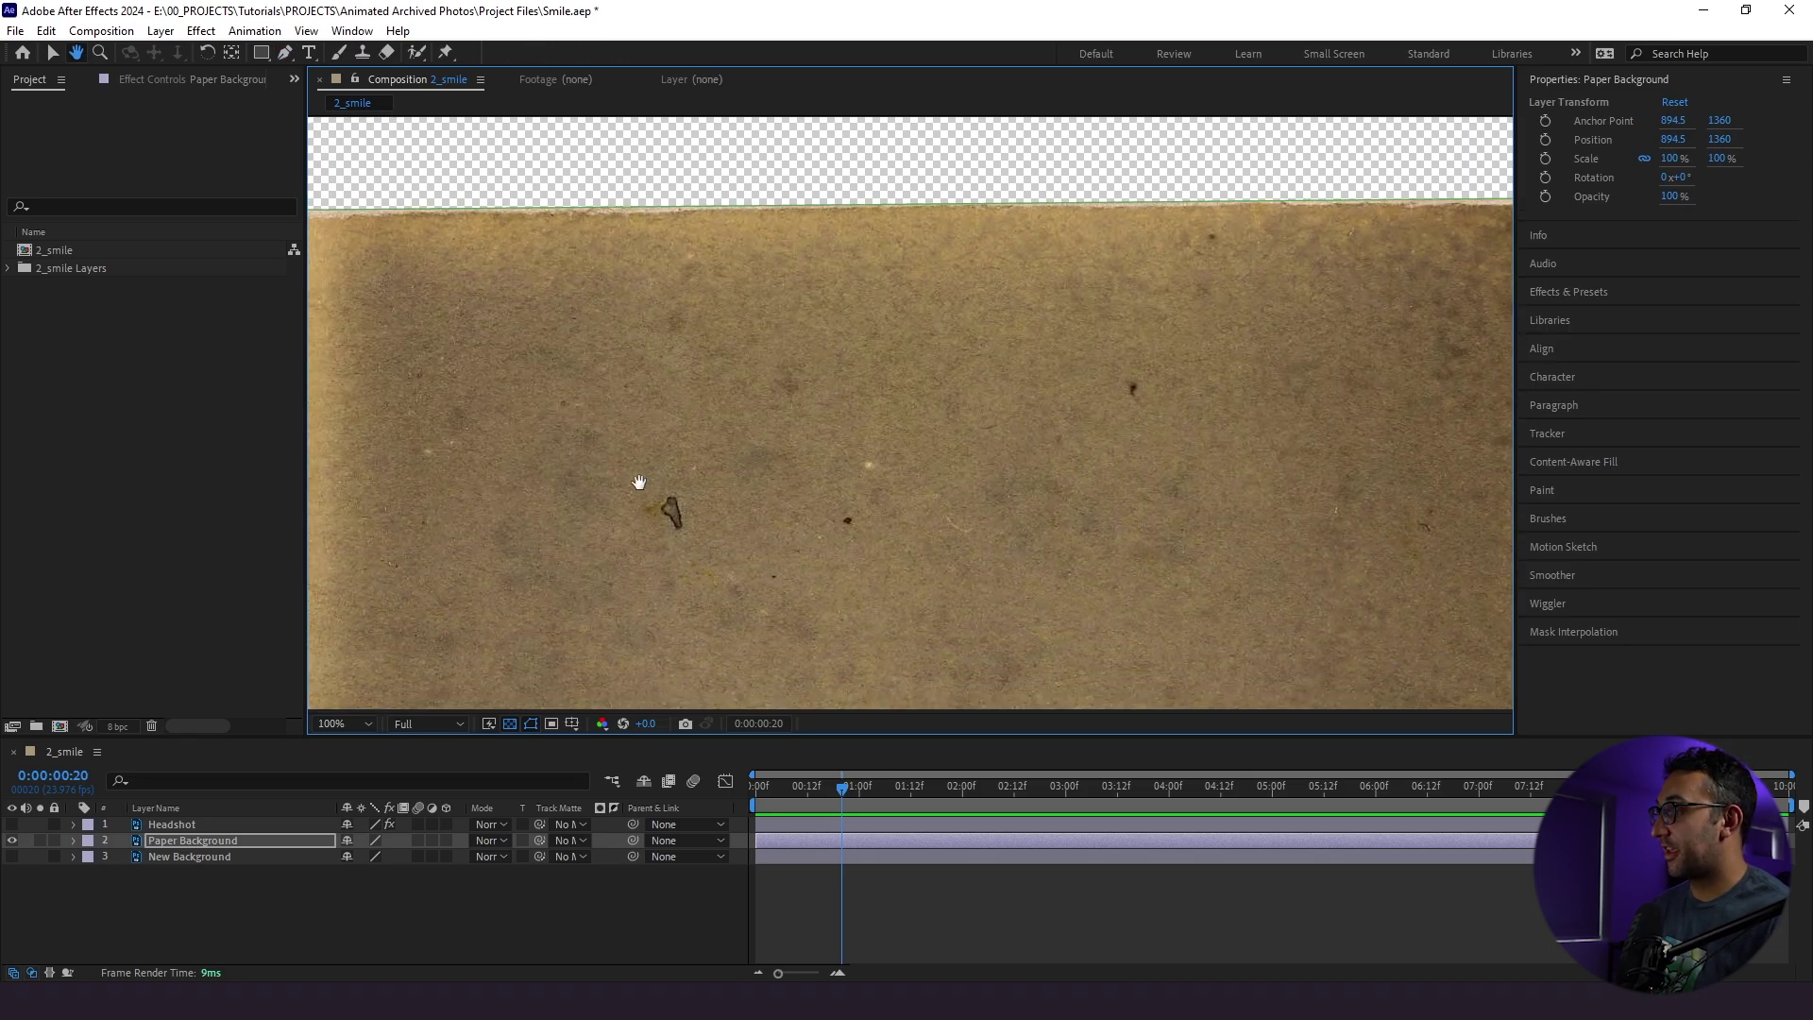
left_click(317, 723)
left_click(340, 395)
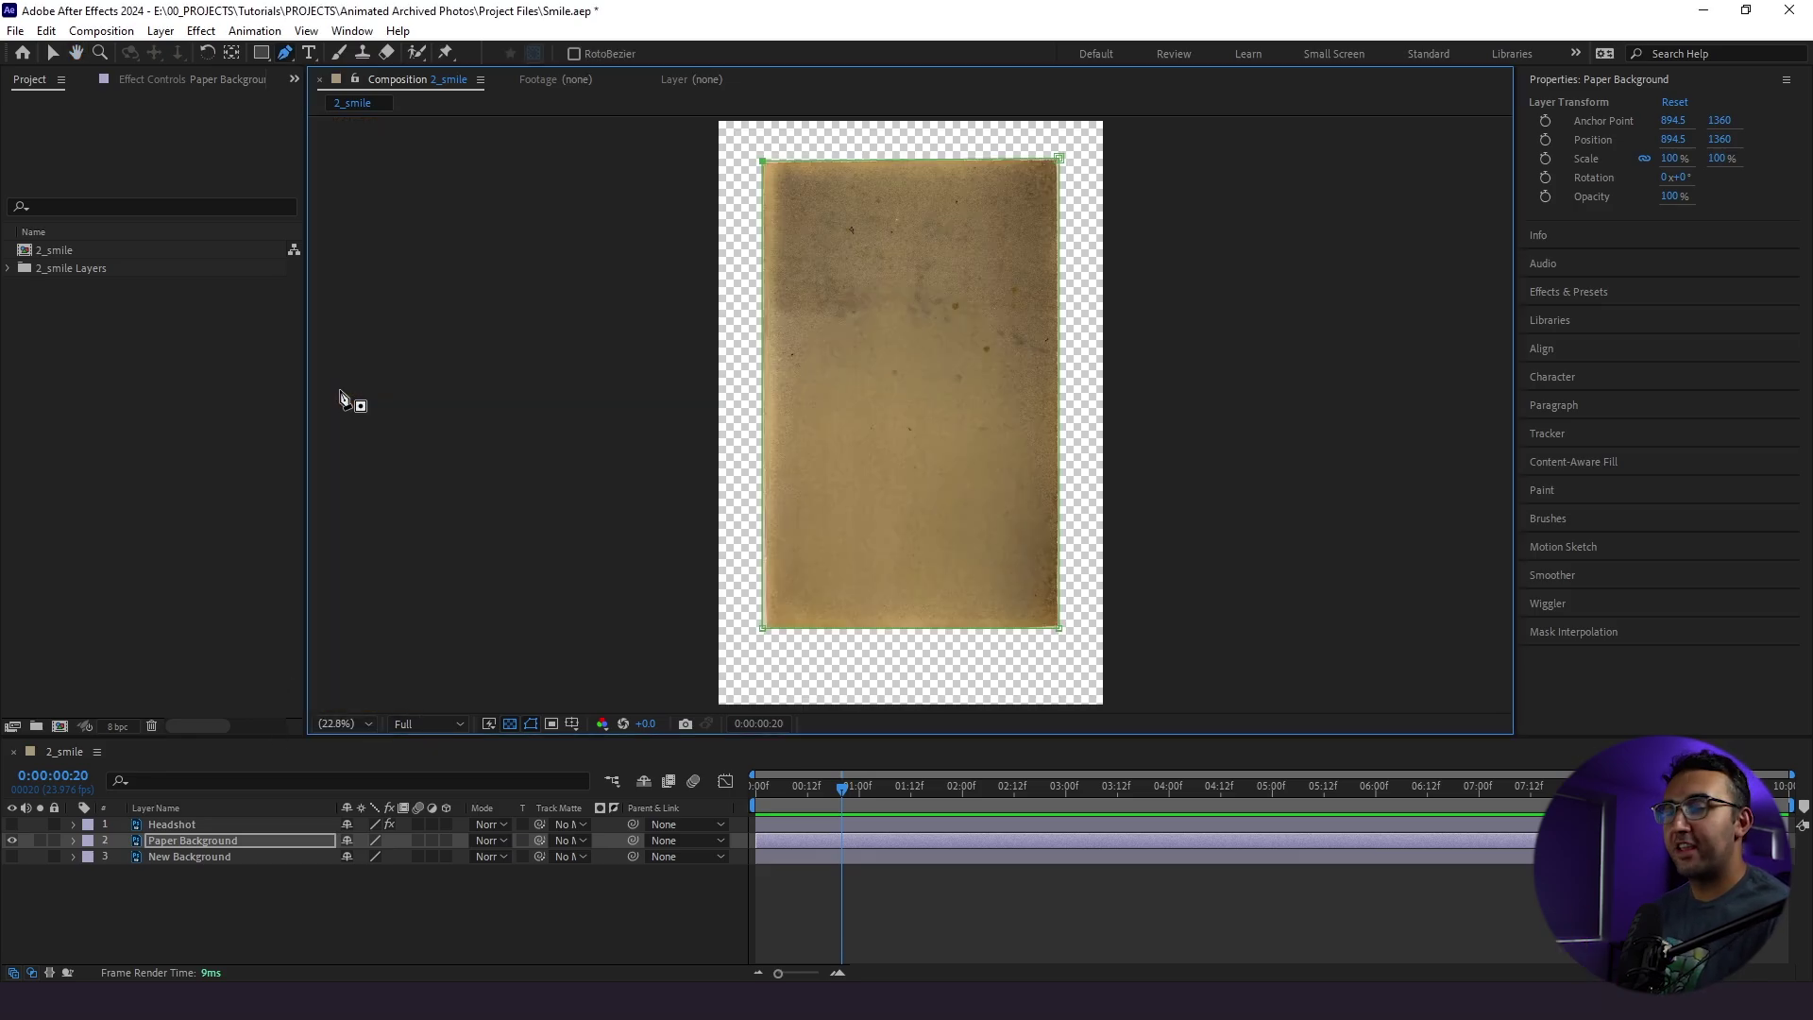
Feather the Paper Background mask by 2 pixels and delete the New Background layer.
left_click(185, 840)
key("f")
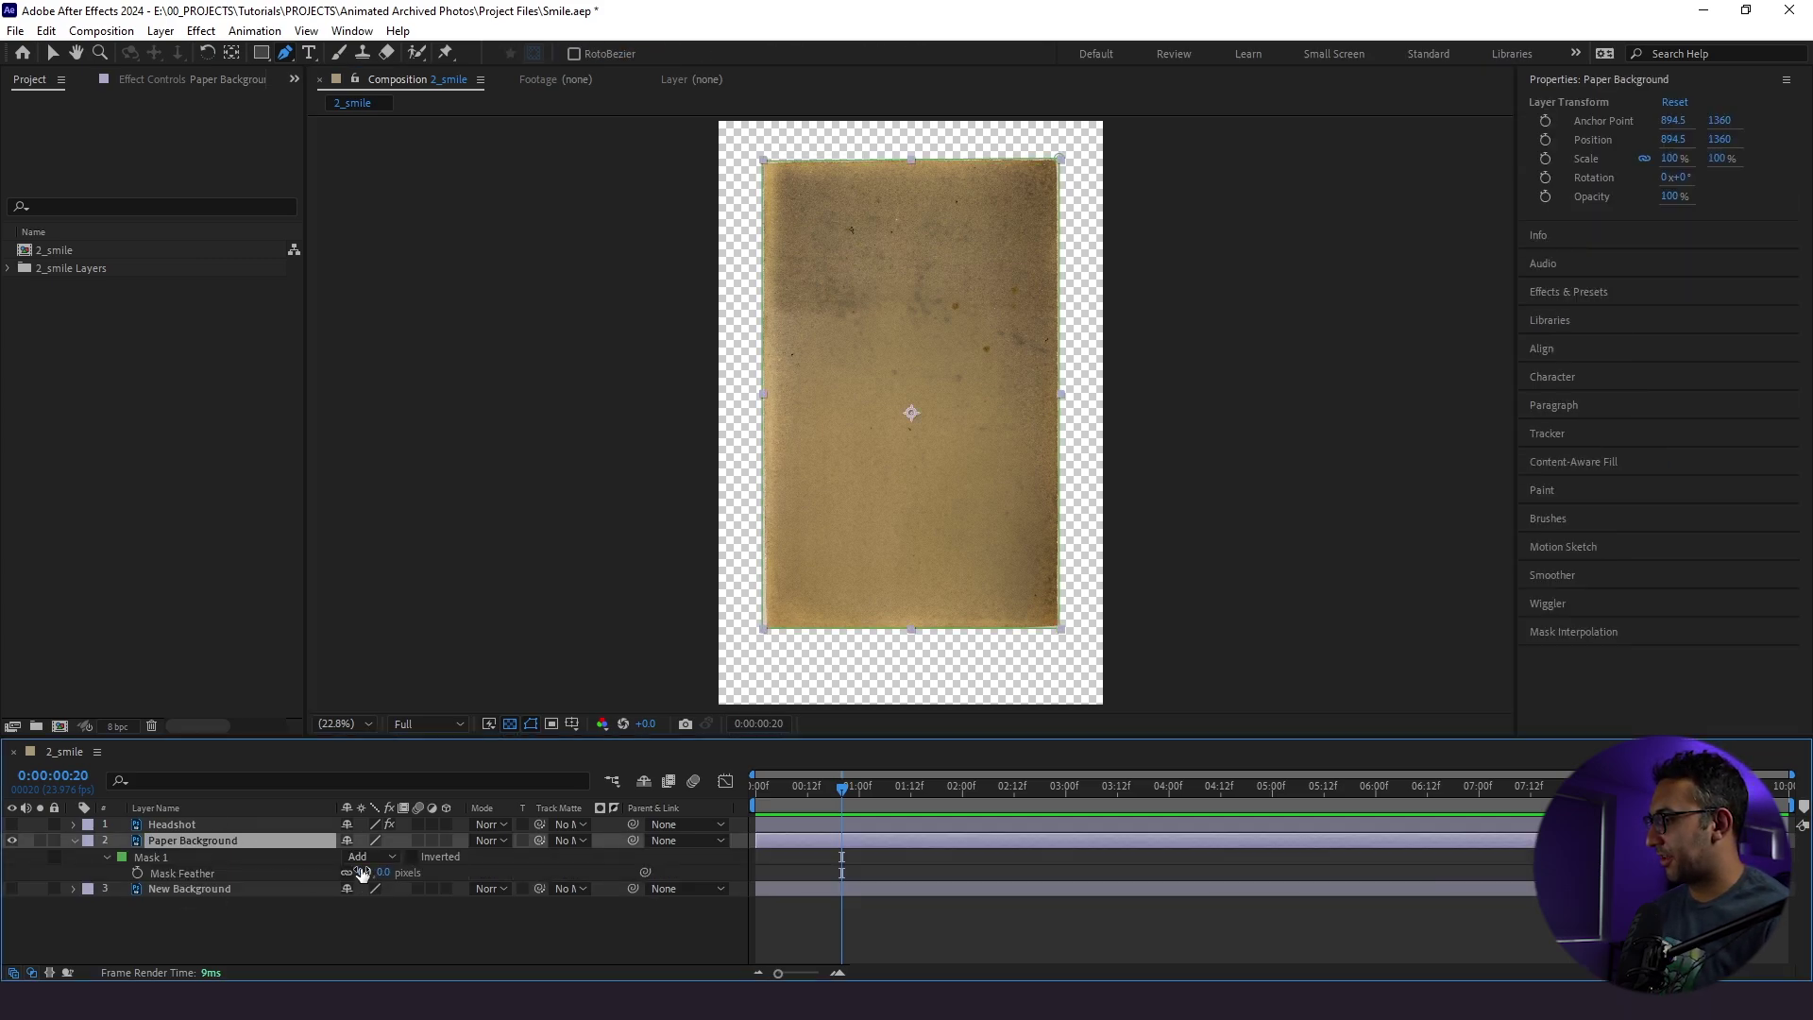
left_click(362, 873)
type("2")
left_click(332, 929)
left_click(196, 842)
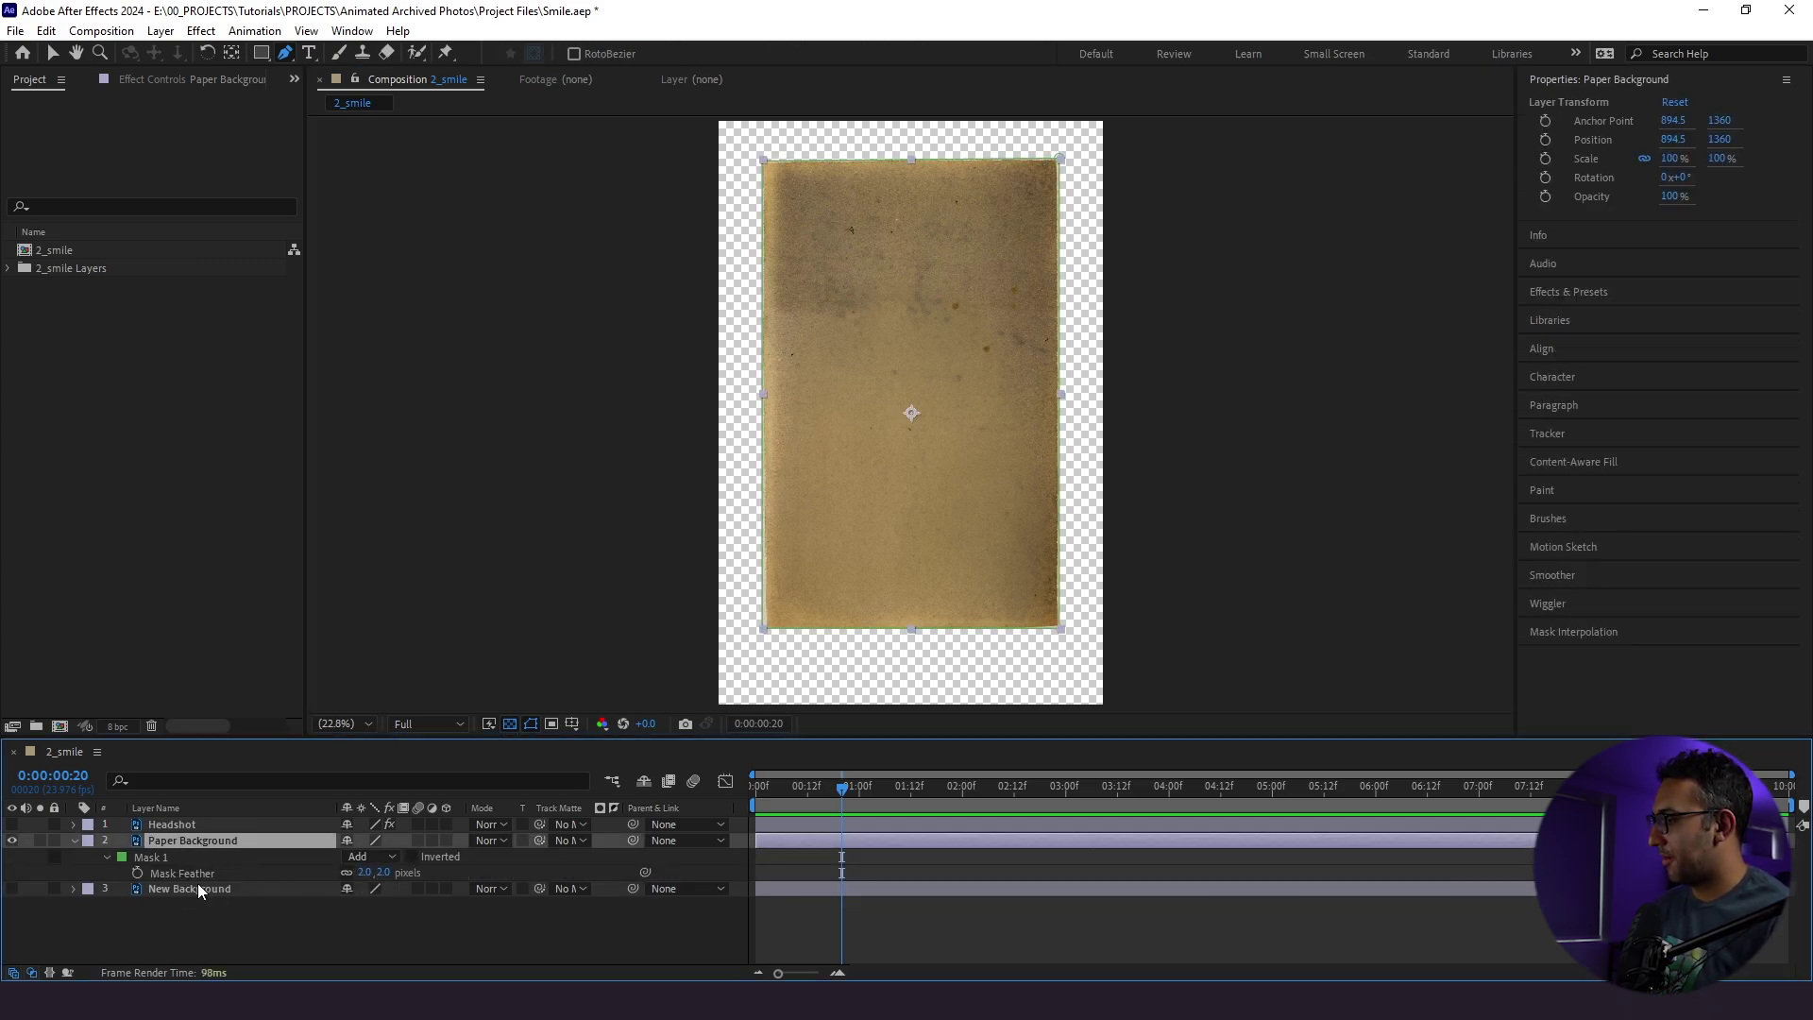
left_click(199, 888)
key("Delete")
Duplicate Paper Background as 'Frame', set its mask to Subtract, and show the Headshot again.
left_click(192, 842)
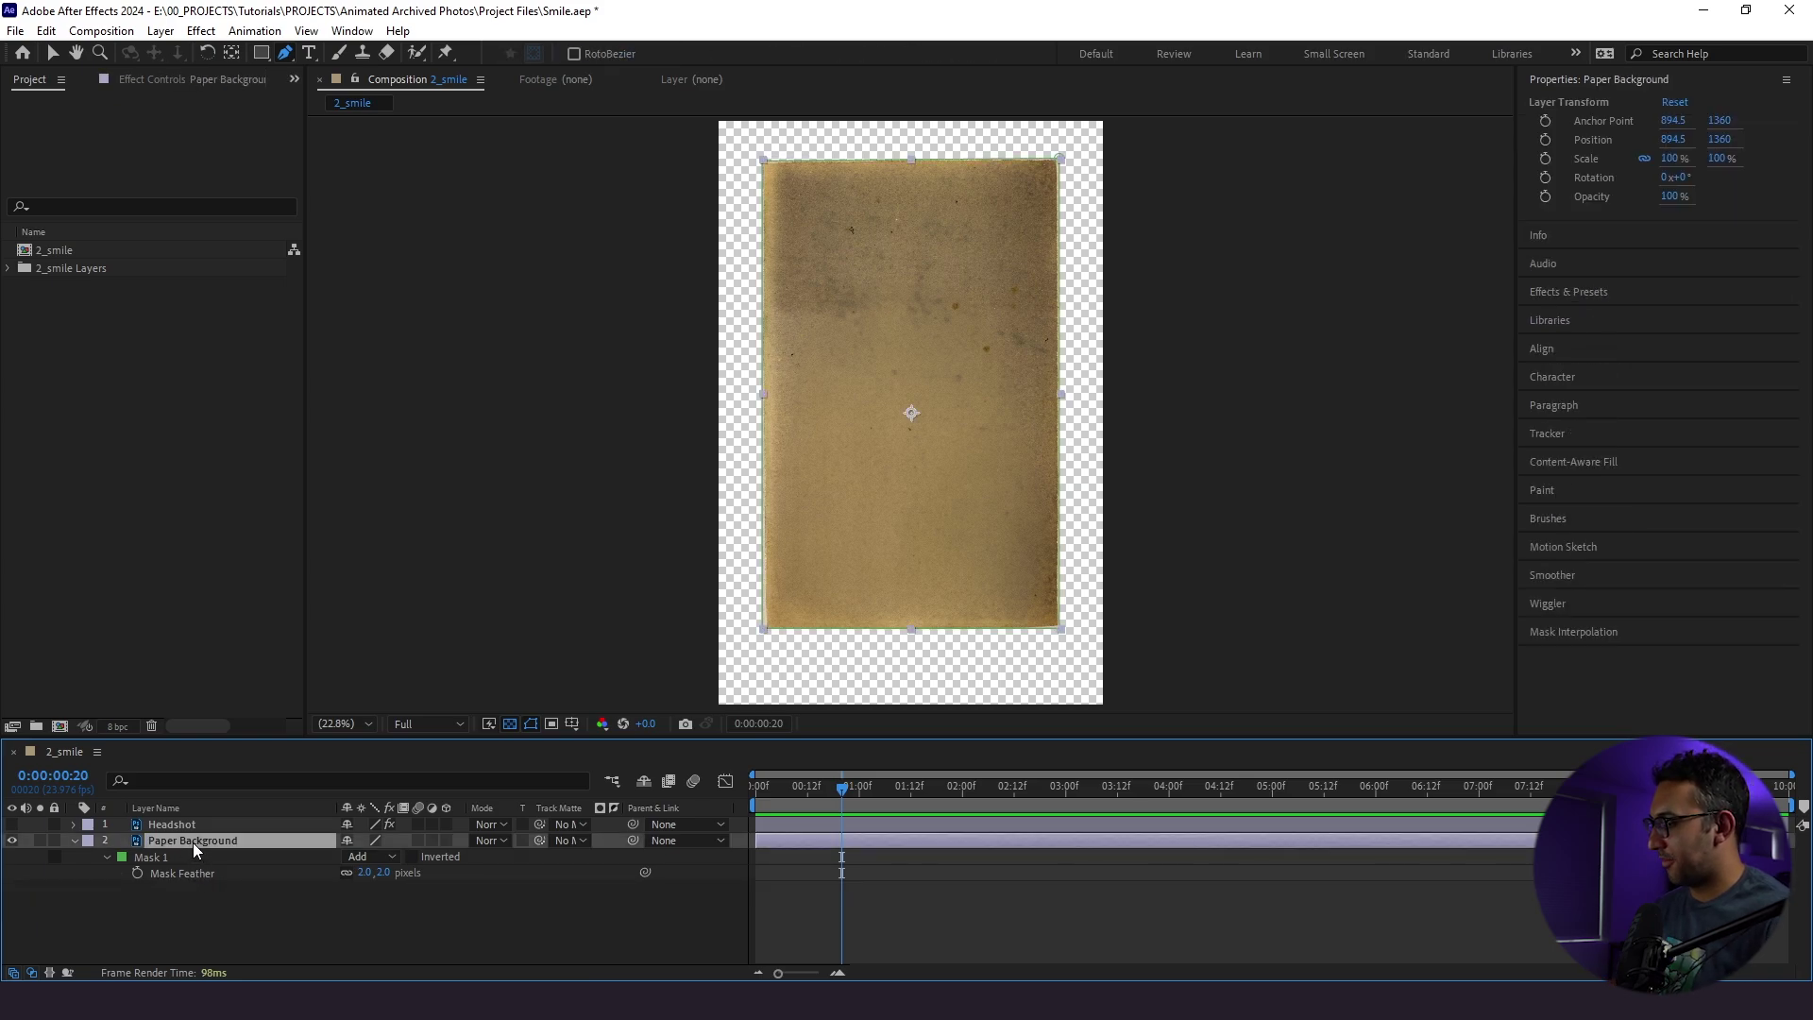
key("ctrl+d")
key("Return")
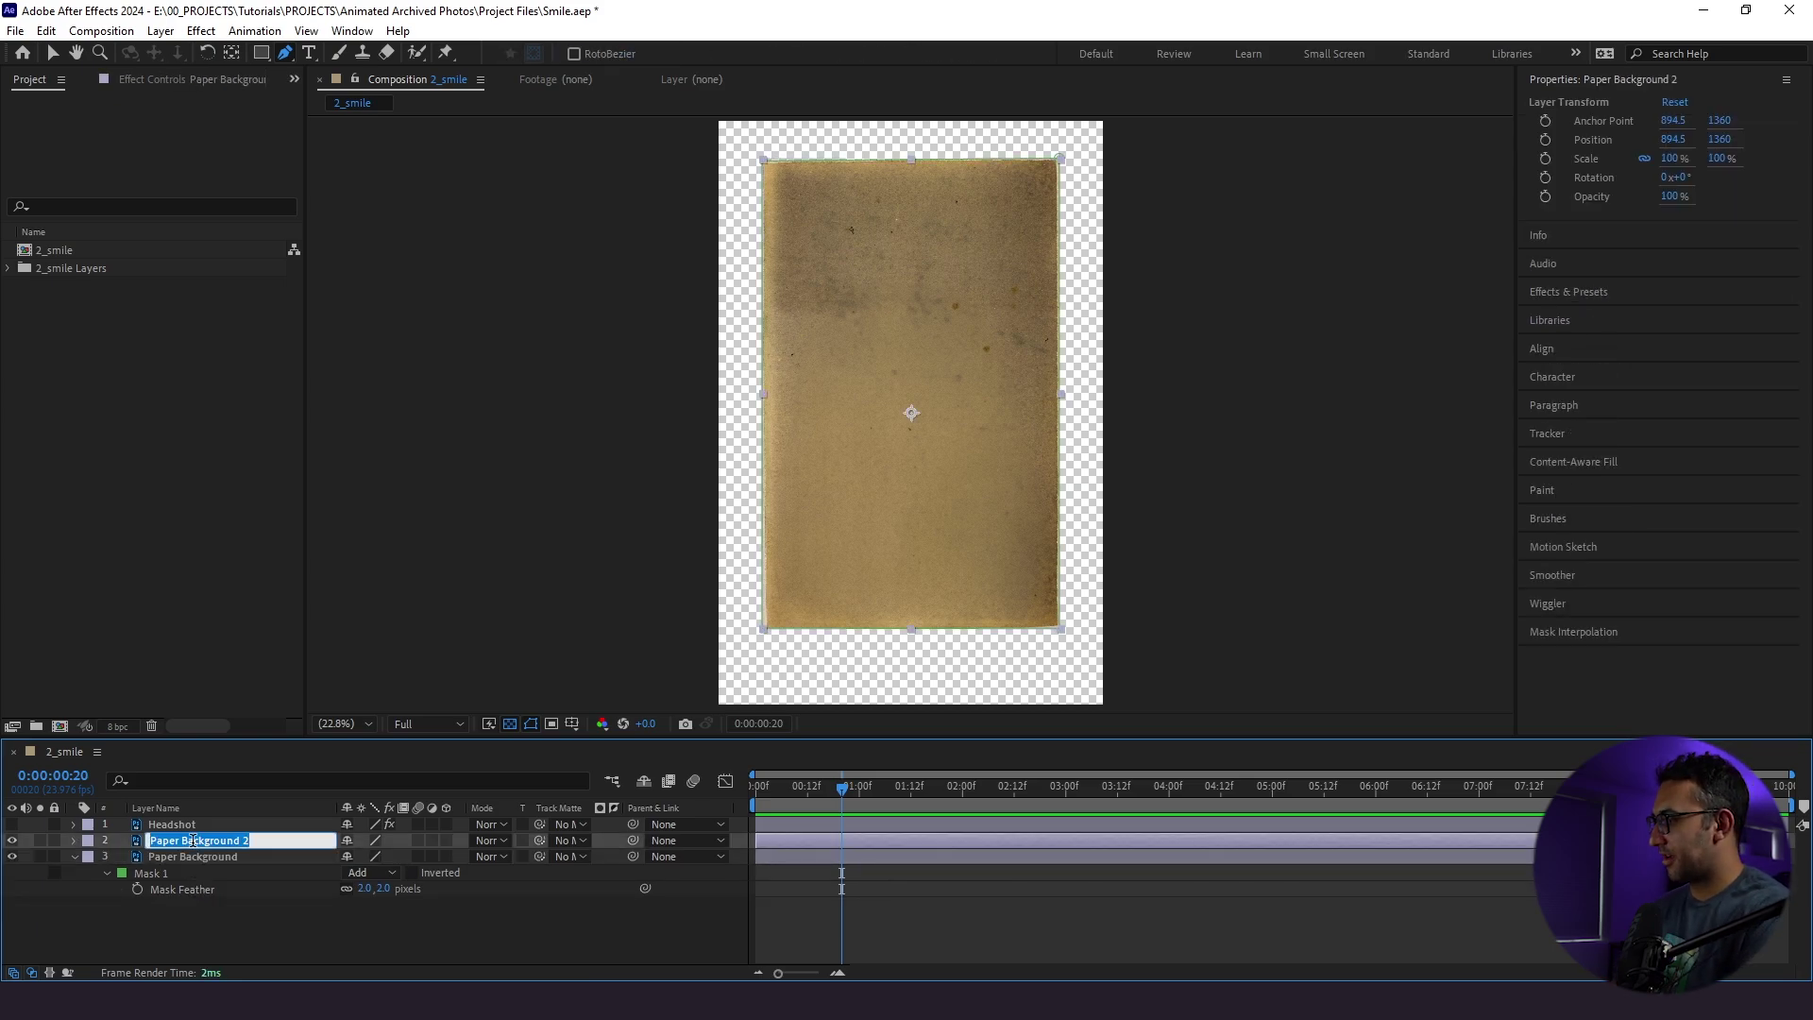
type("Frame")
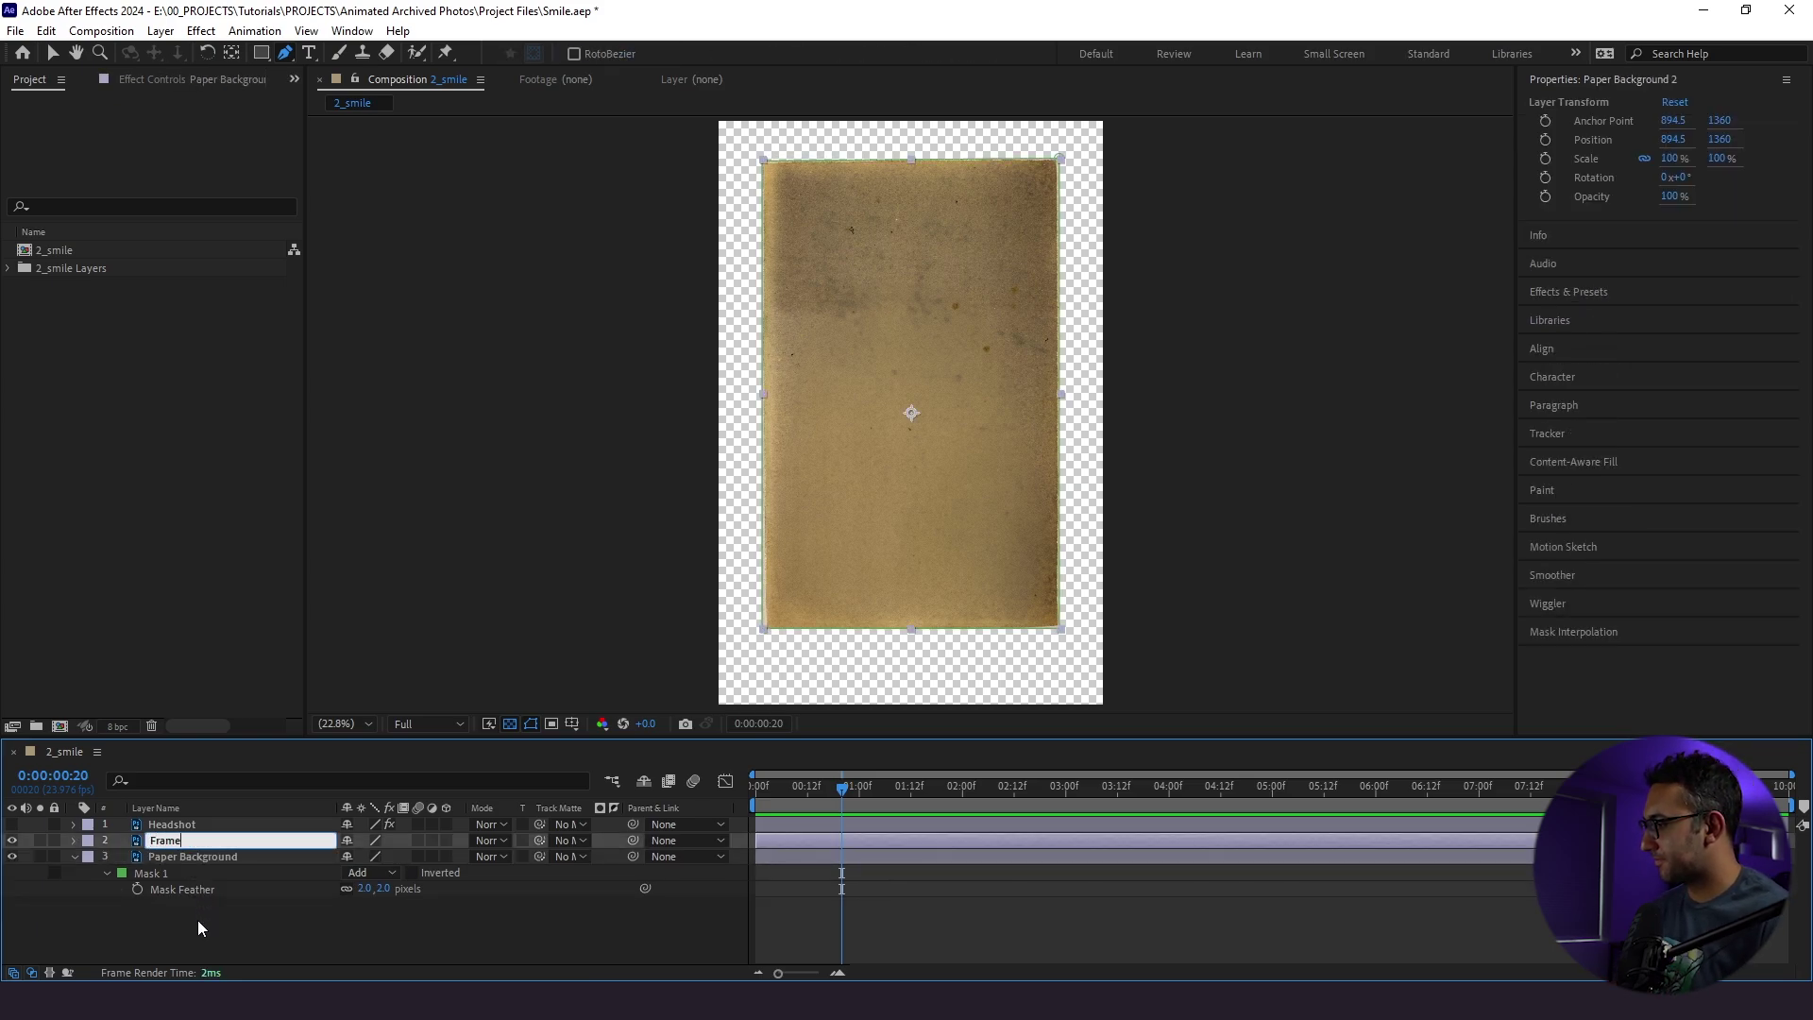
left_click(182, 846)
key("m")
left_click(370, 856)
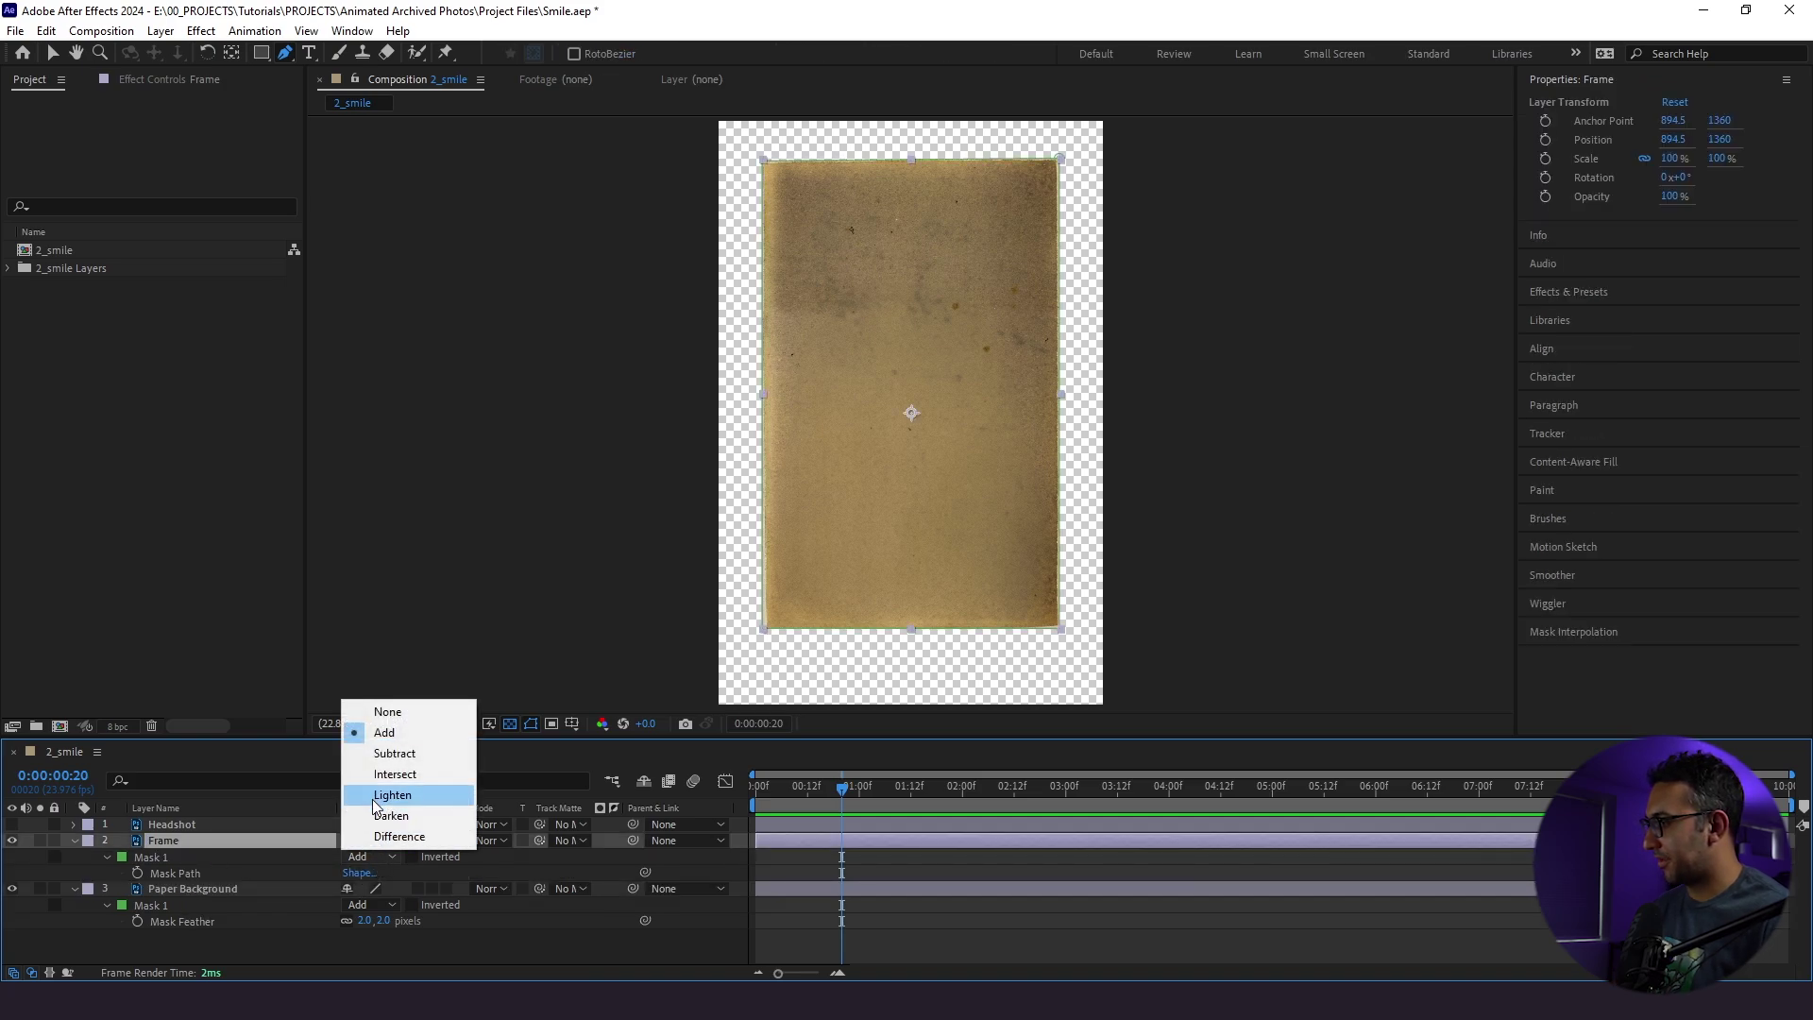
left_click(392, 753)
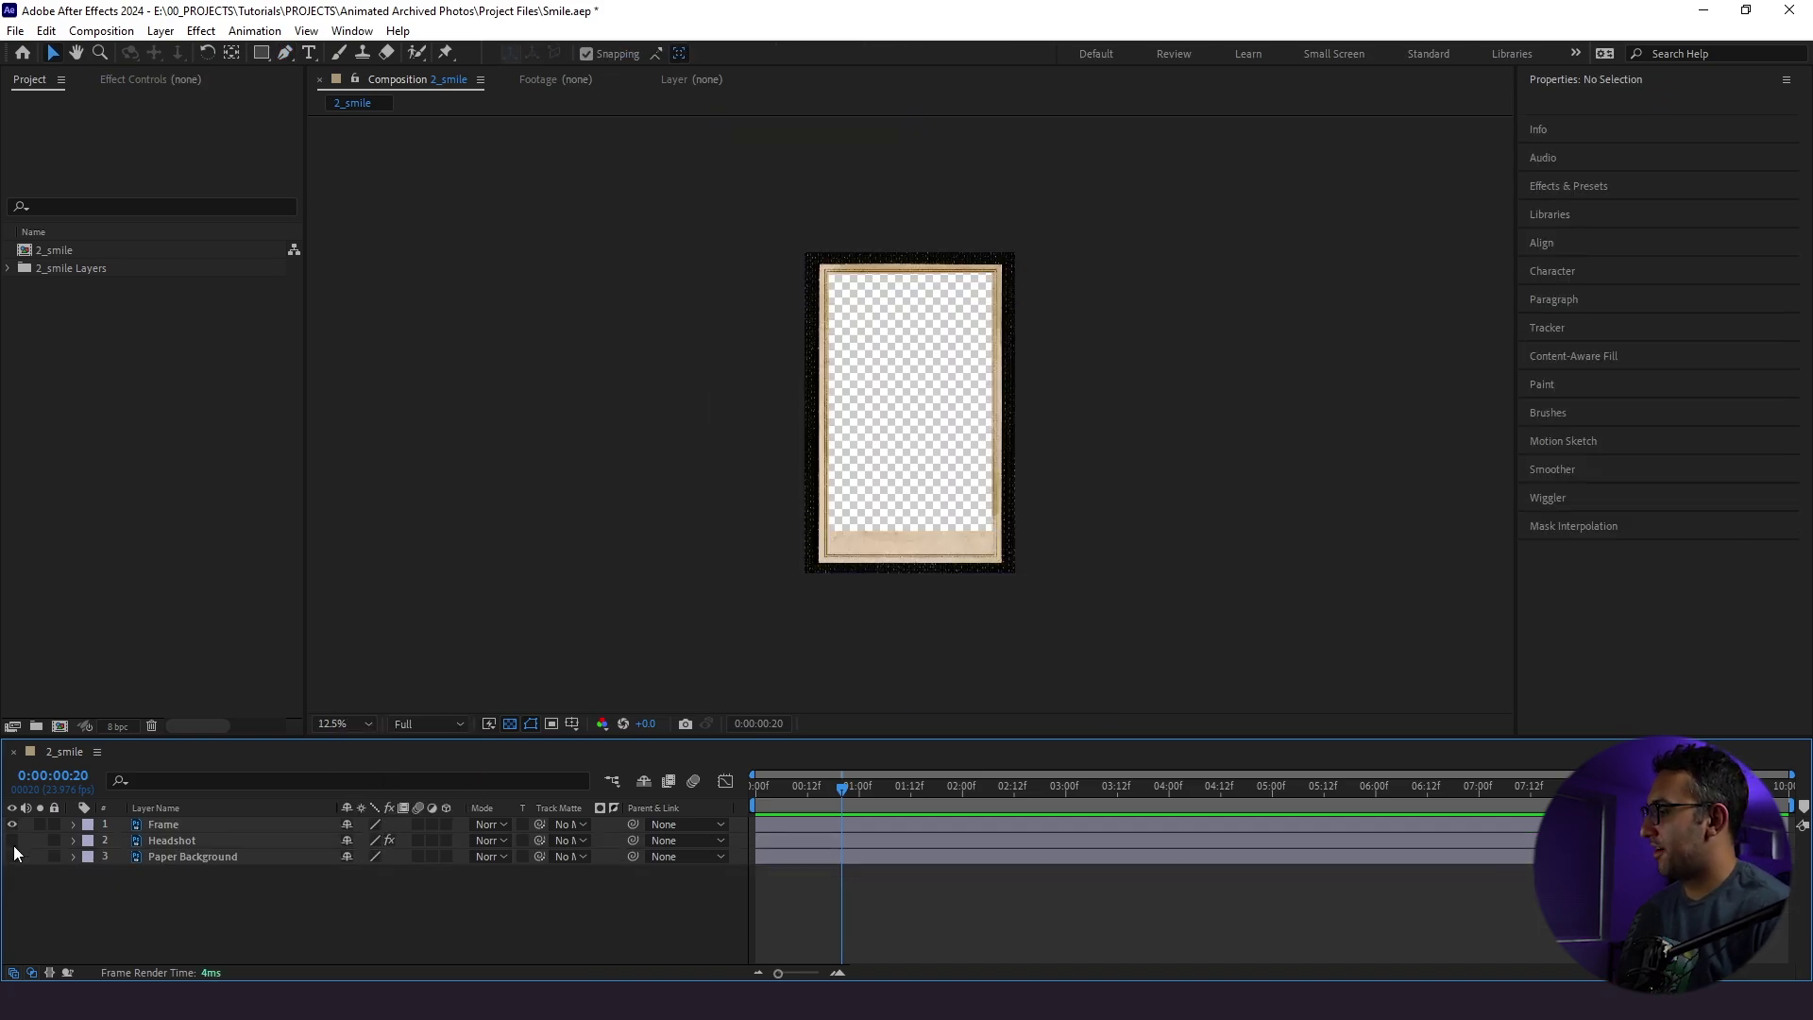
left_click(12, 841)
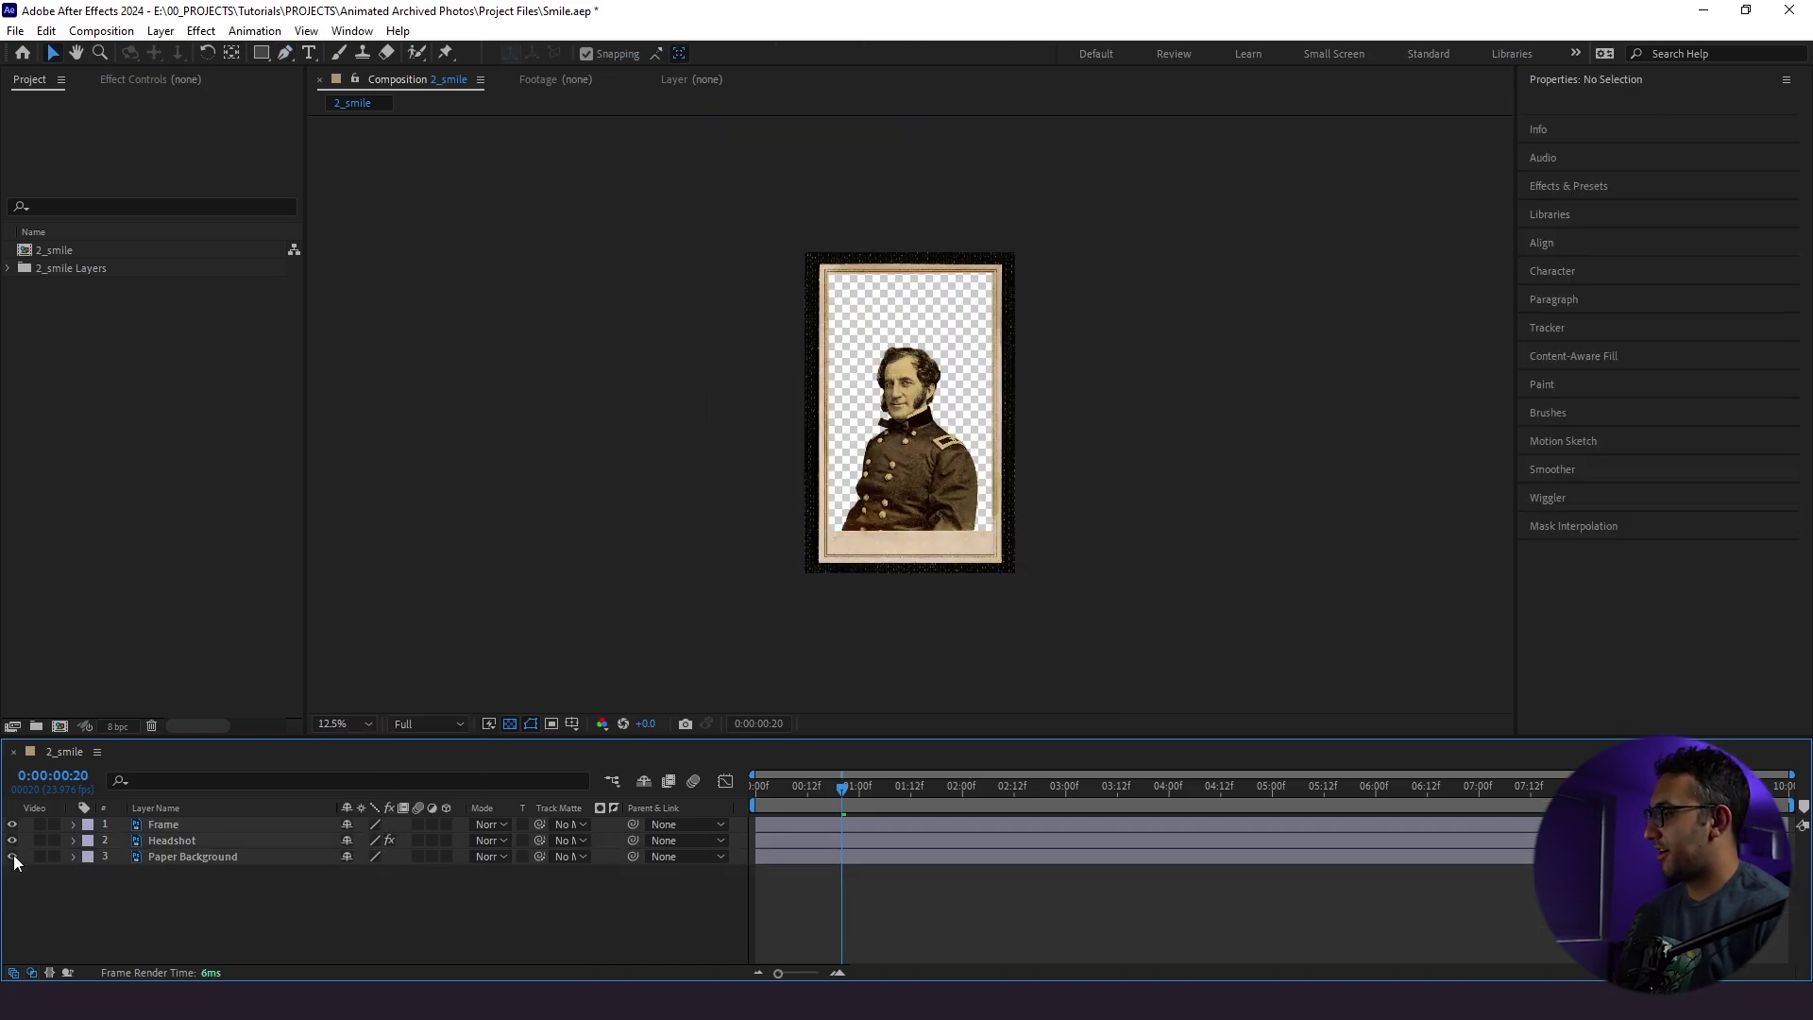
Show Paper Background and switch all three photo layers to 3D.
left_click(12, 855)
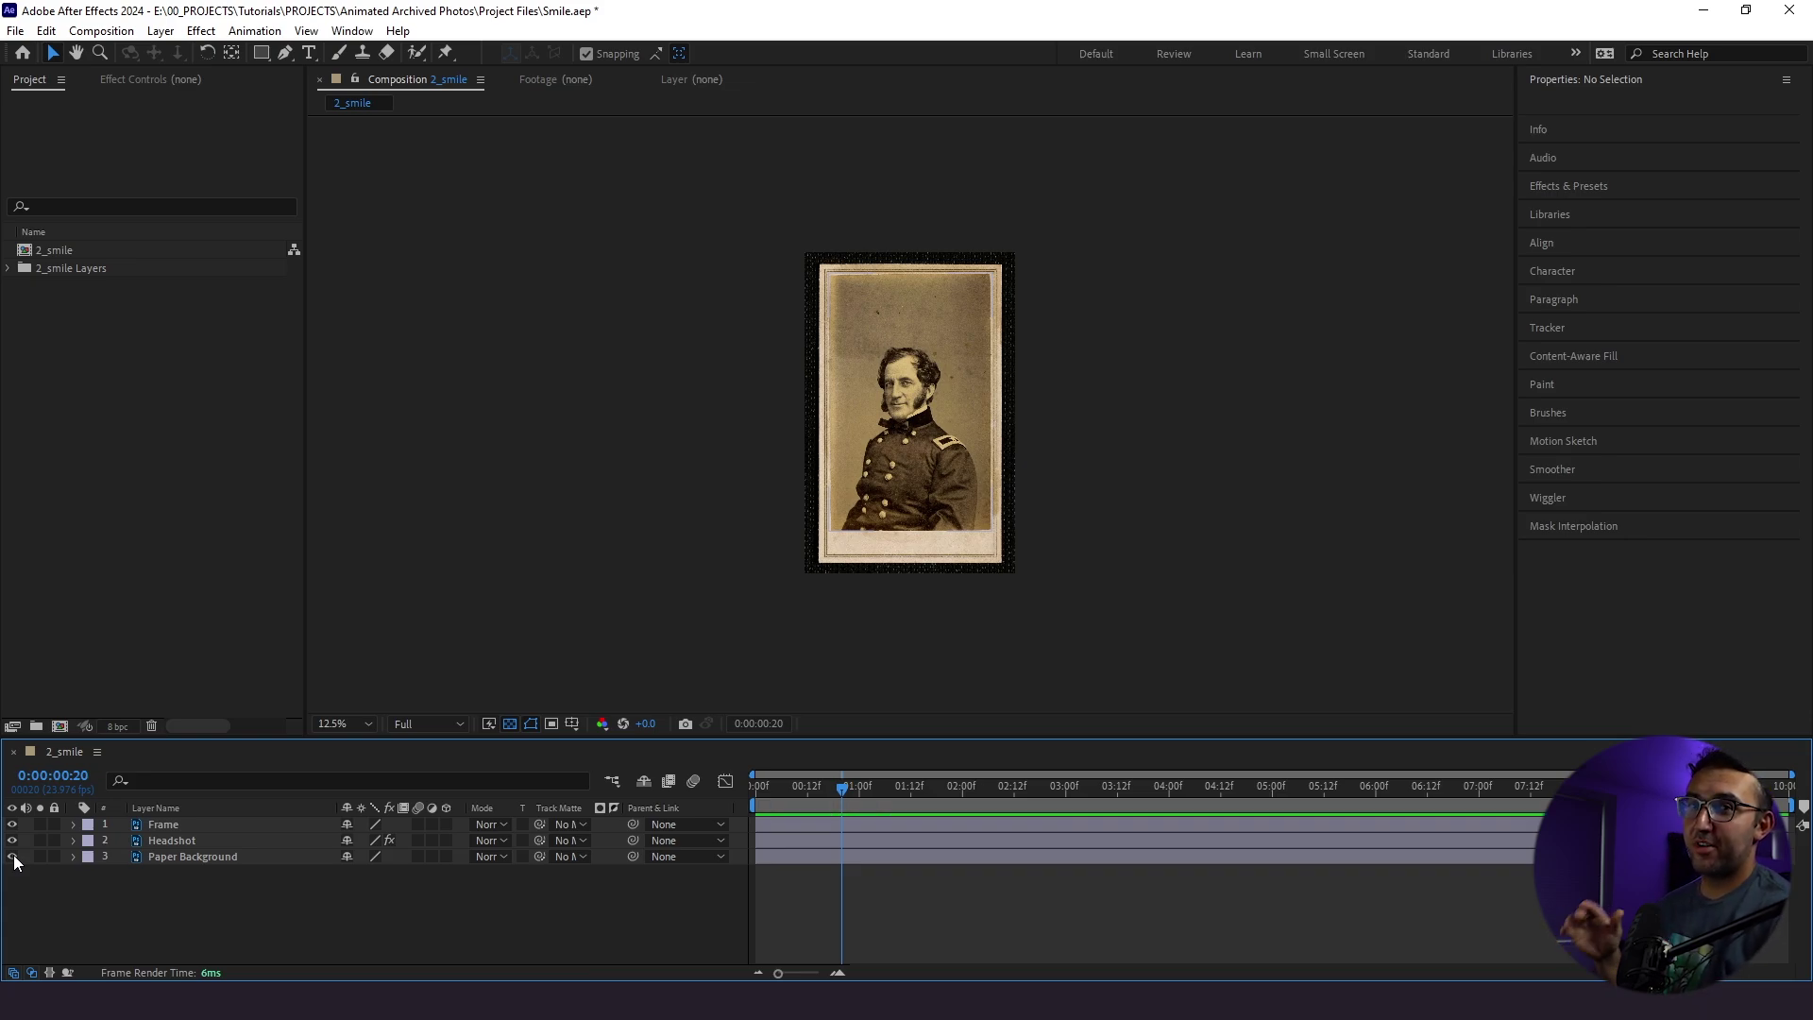
left_click(202, 838)
key("ctrl+a")
left_click(447, 824)
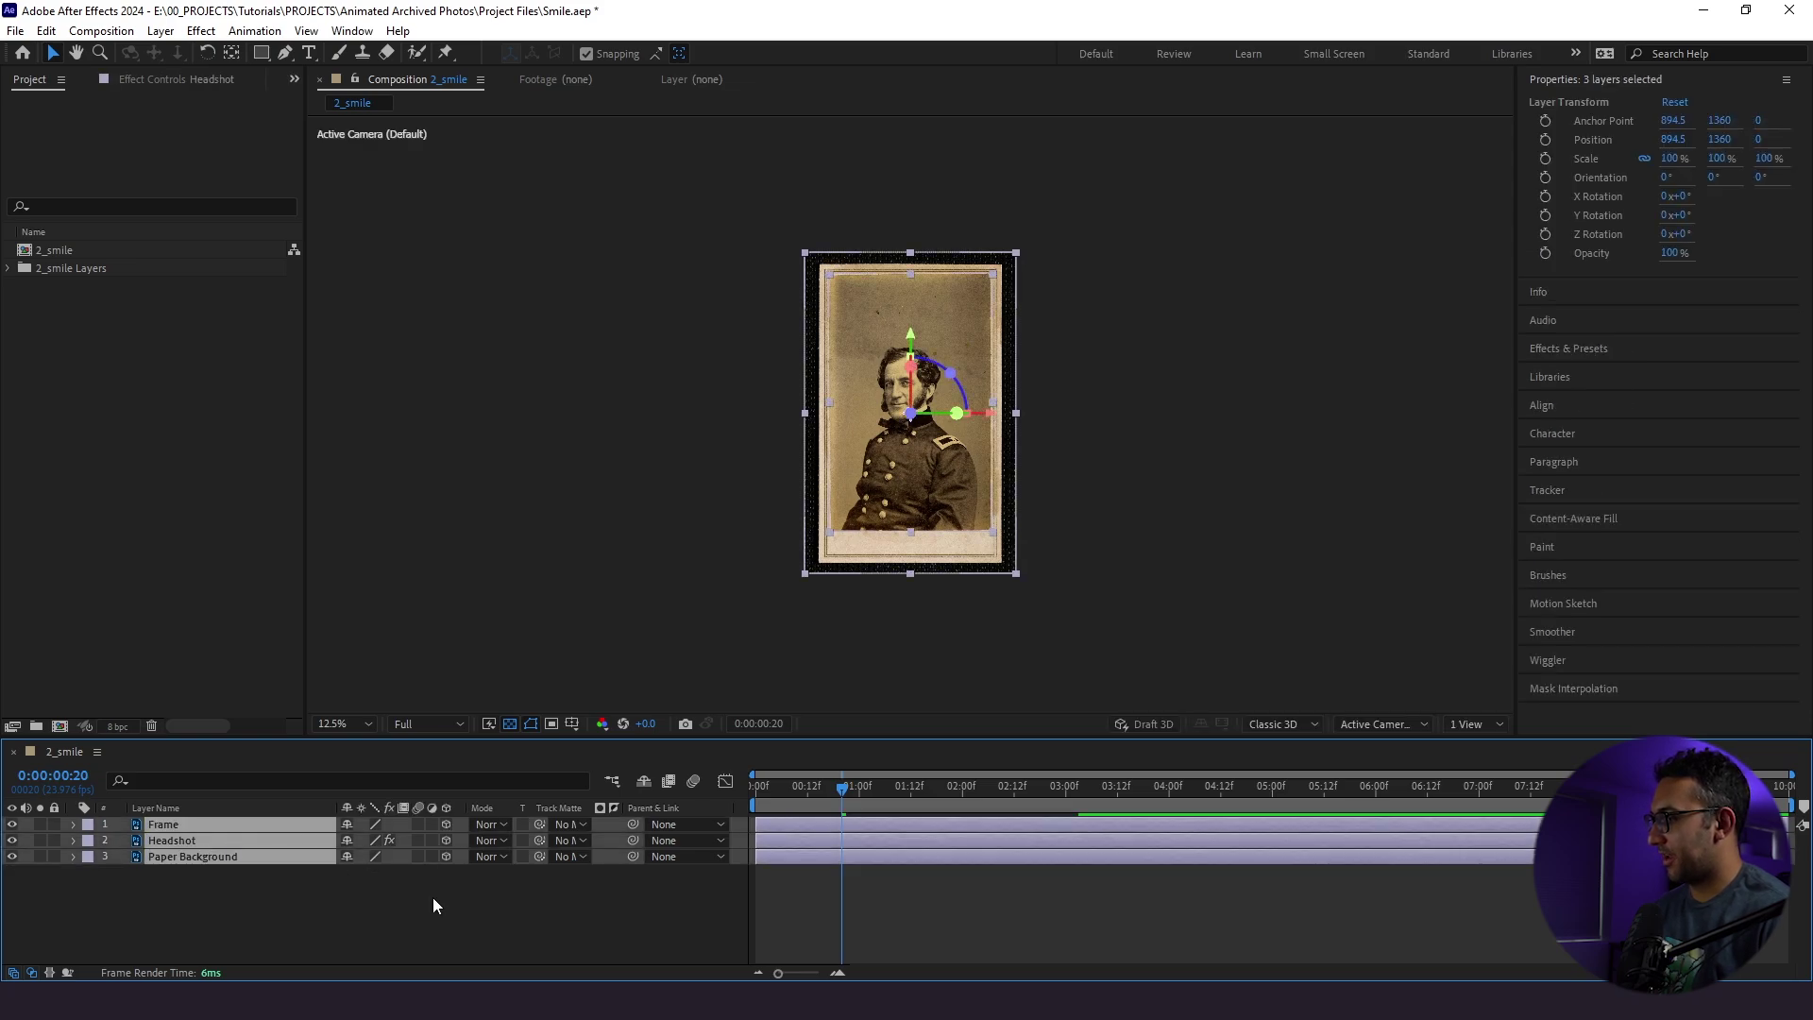
left_click(432, 897)
Add a new camera to the composition with default settings.
left_click(160, 31)
mouse_move(189, 53)
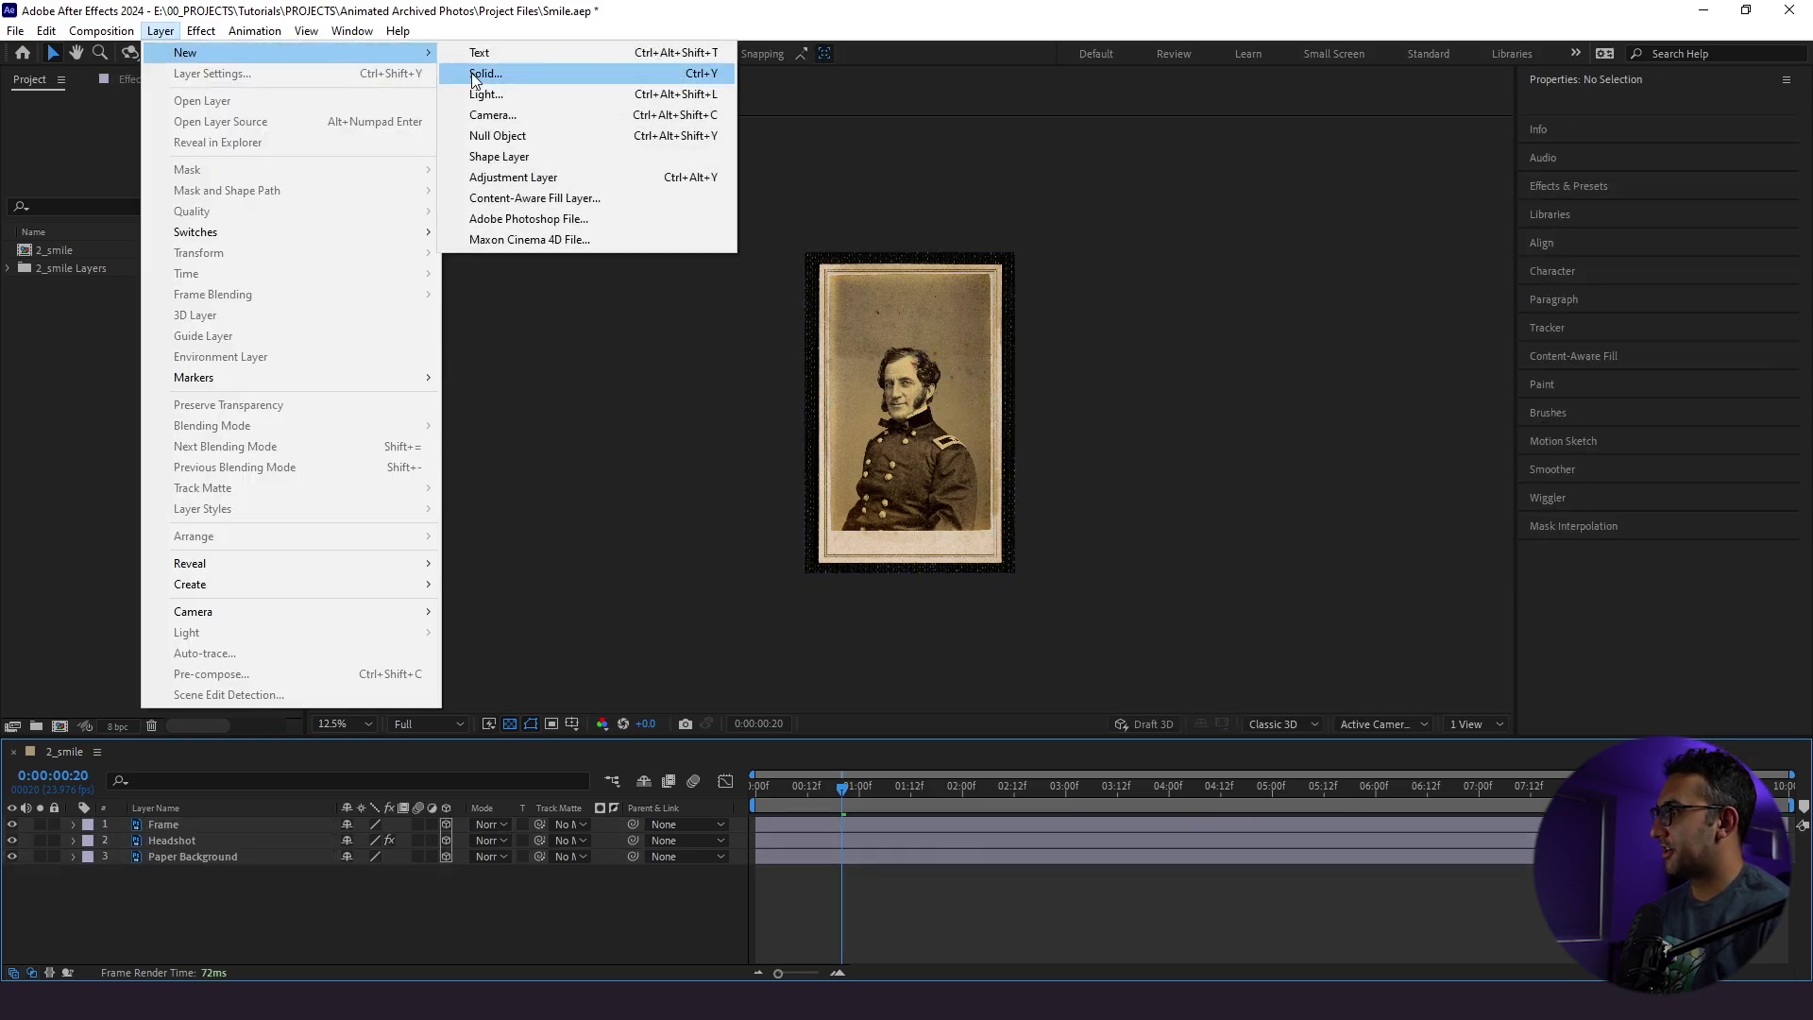
left_click(505, 114)
left_click(907, 622)
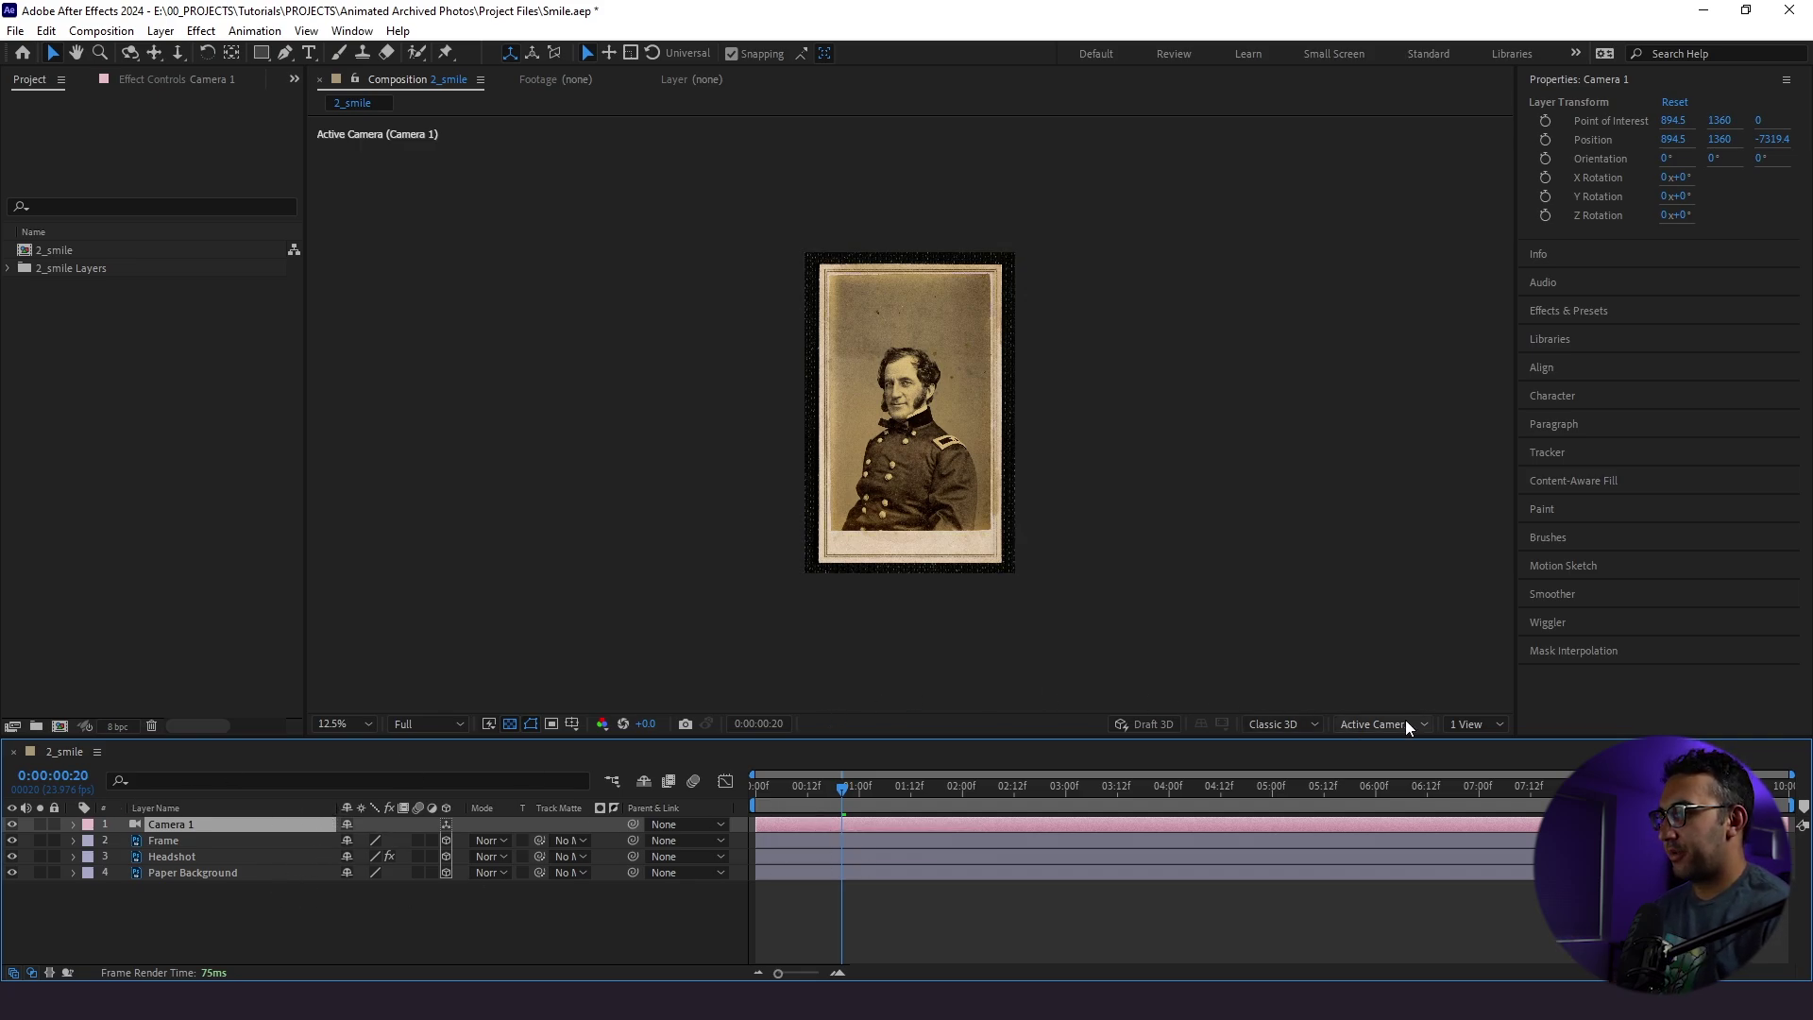
Use 2 Views and set Z positions: Frame 2500, Headshot 5000, Paper Background 7500.
left_click(1464, 721)
left_click(1470, 756)
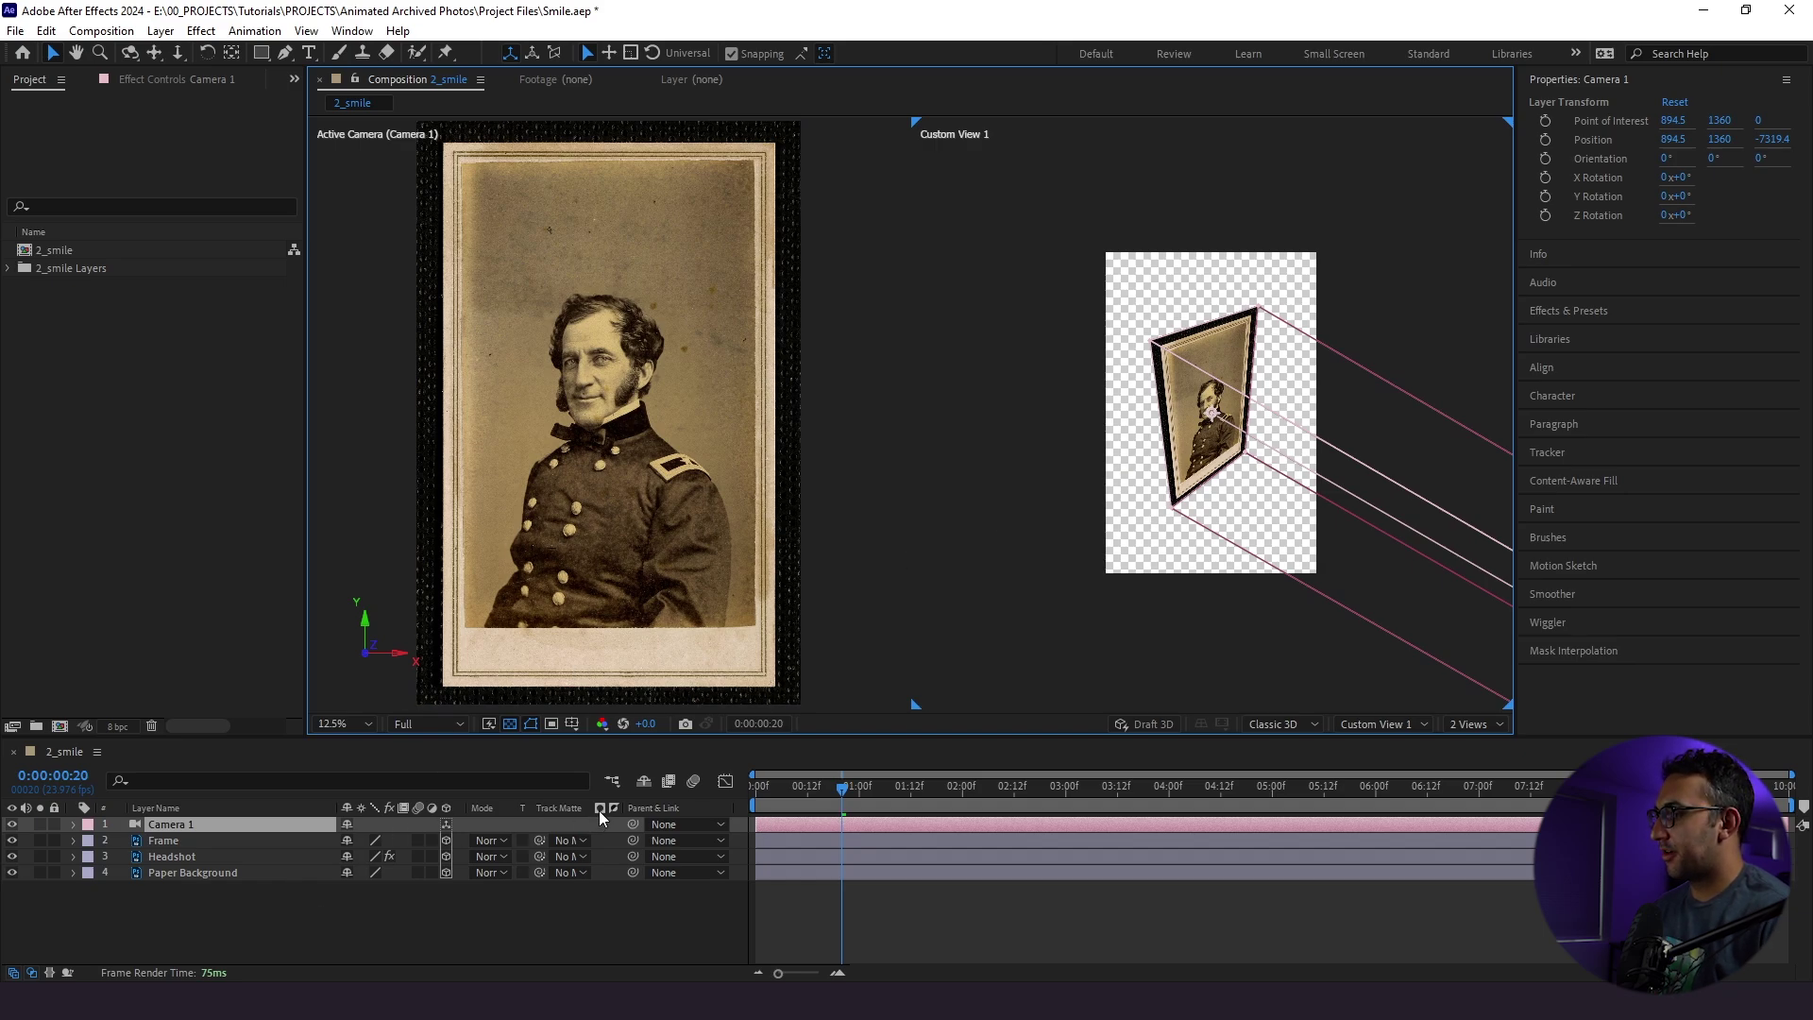
left_click(163, 840)
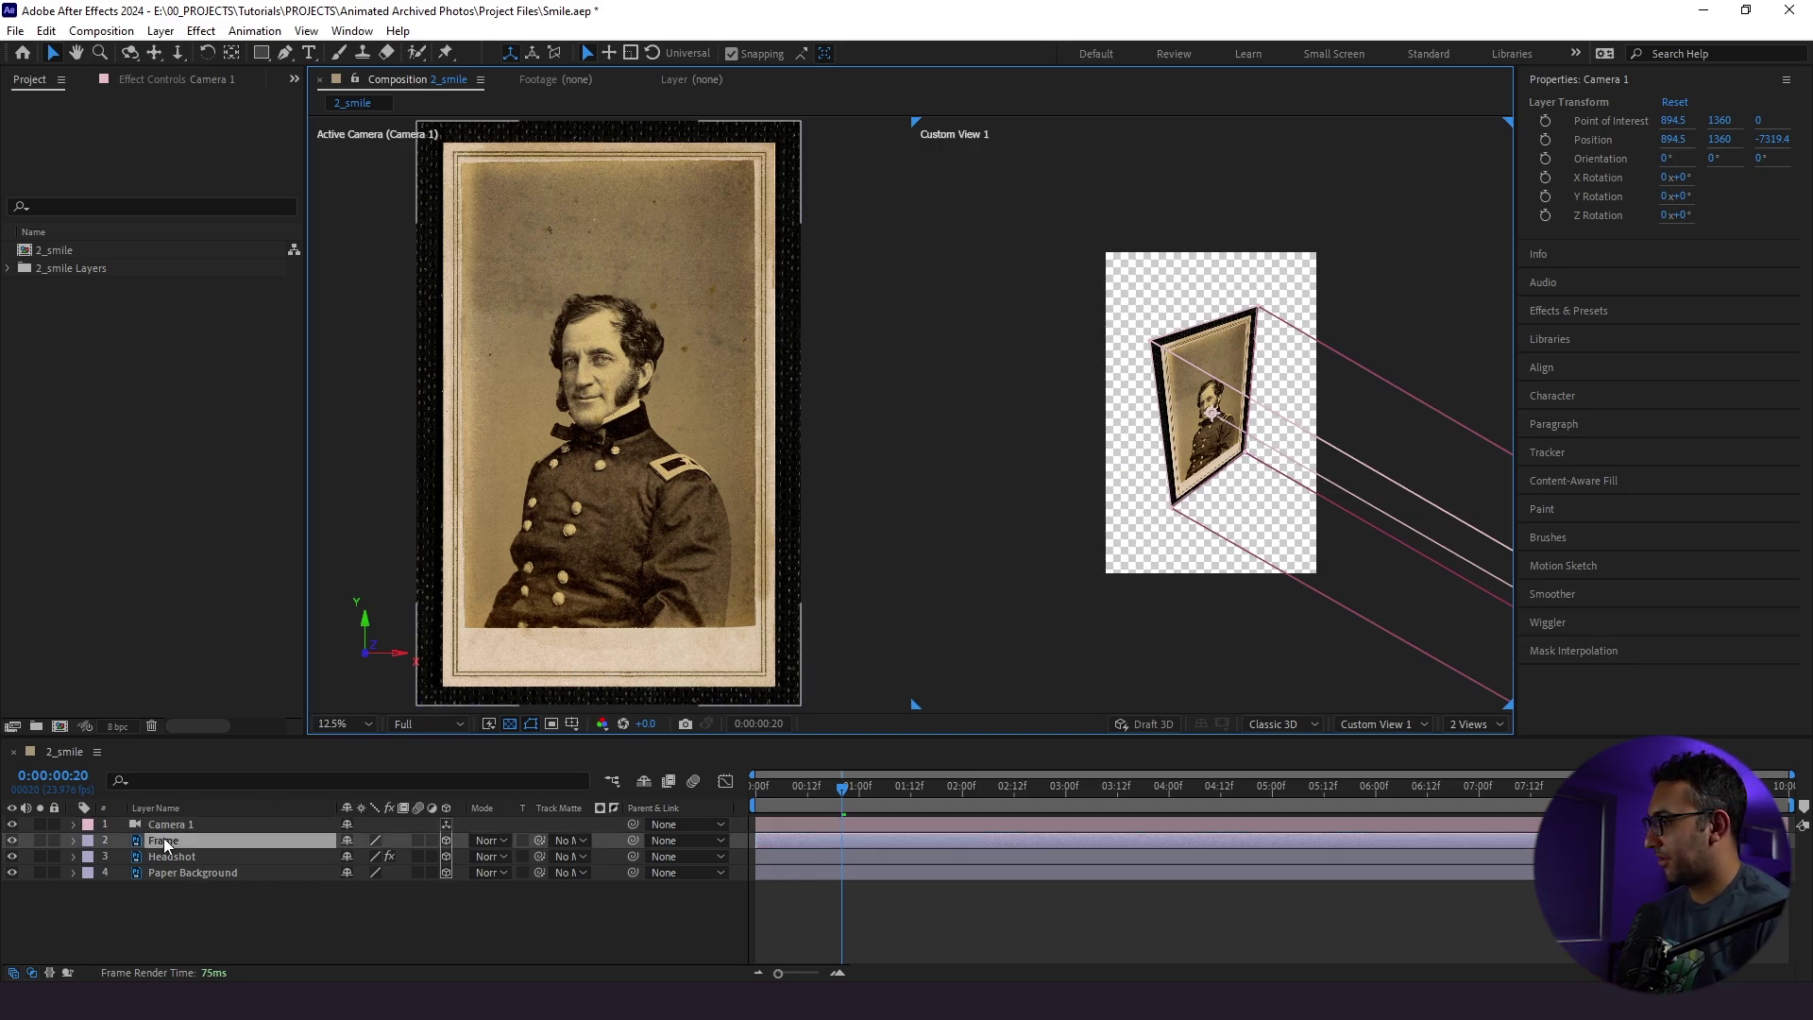
key("p")
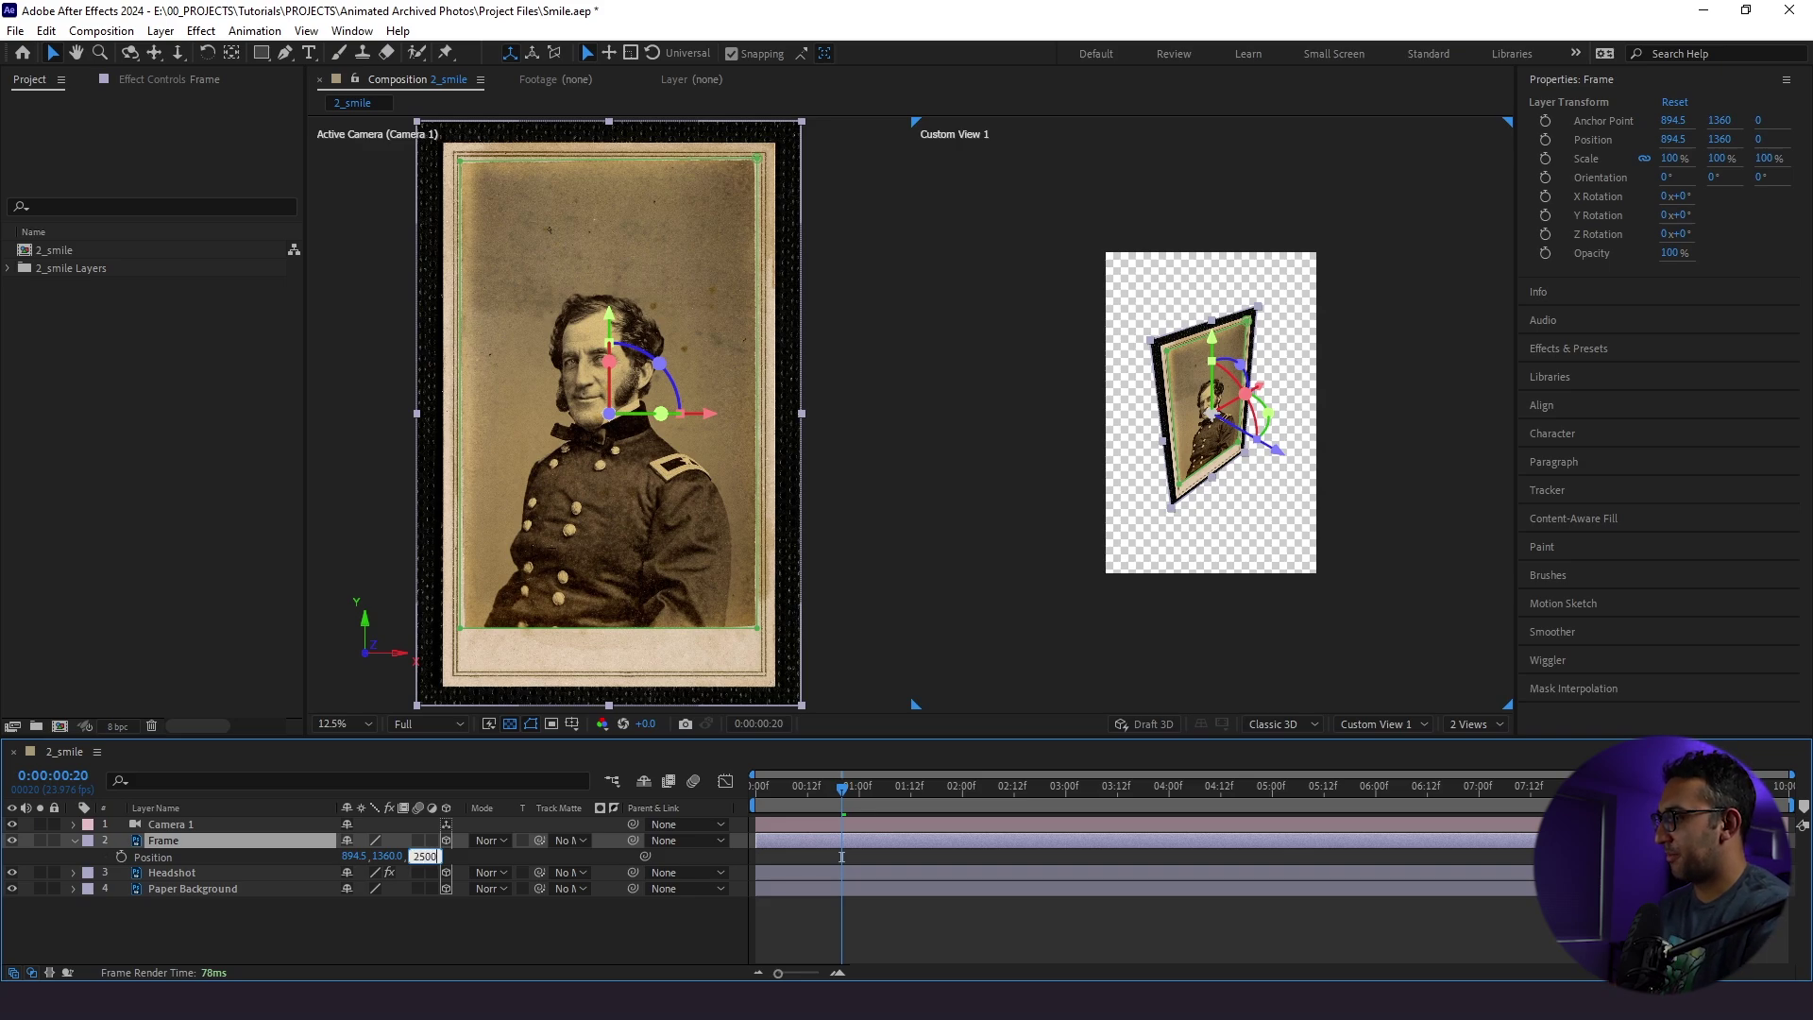
type("2500")
key("Return")
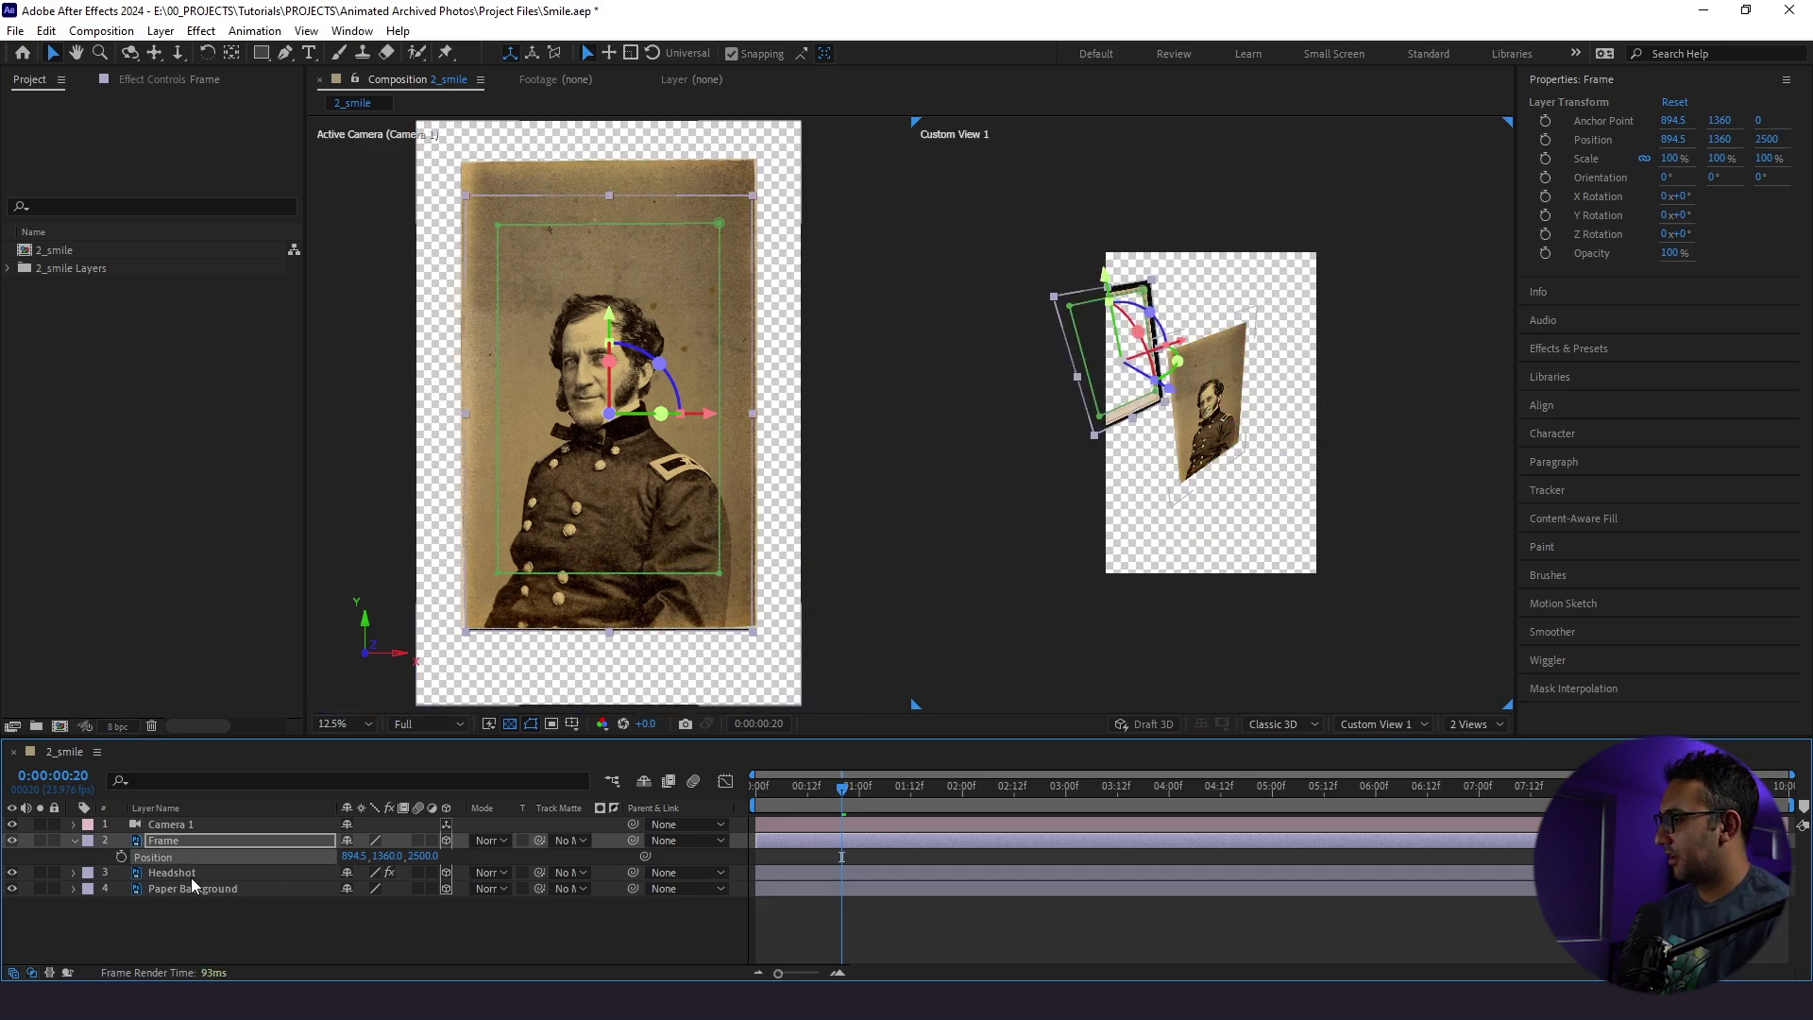
left_click(190, 874)
key("p")
left_click(414, 888)
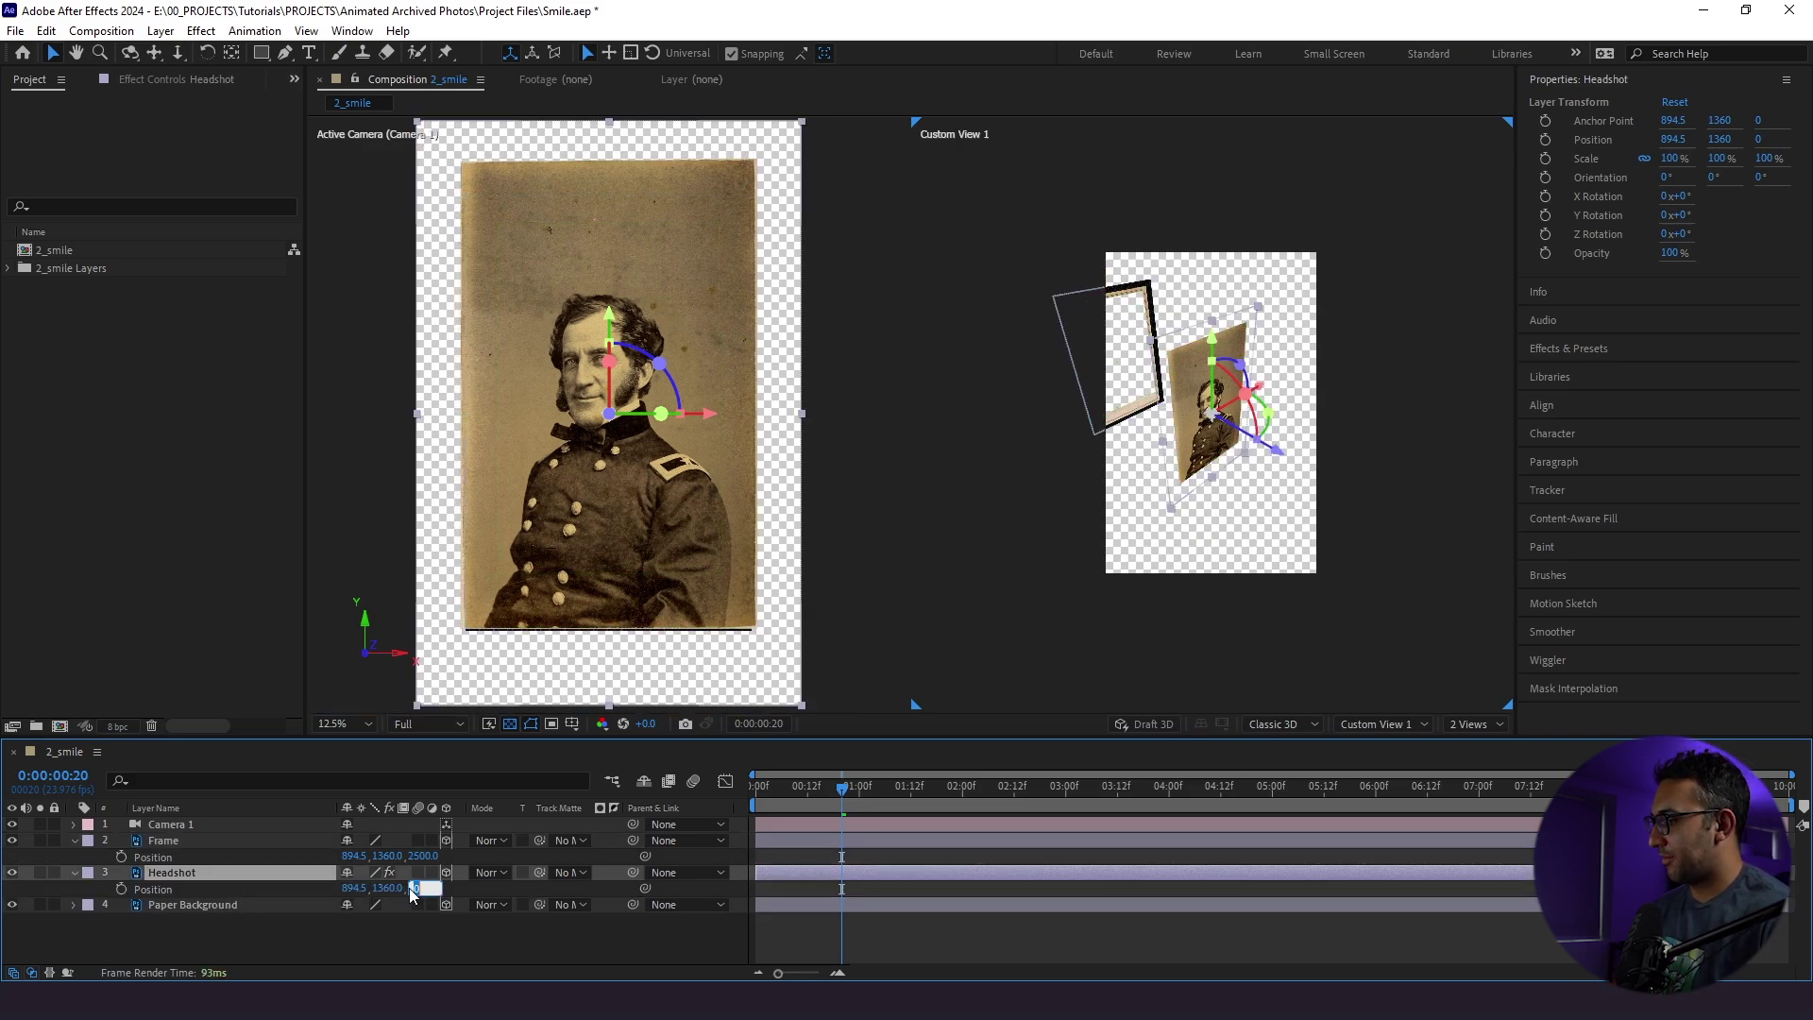
type("5000")
key("Return")
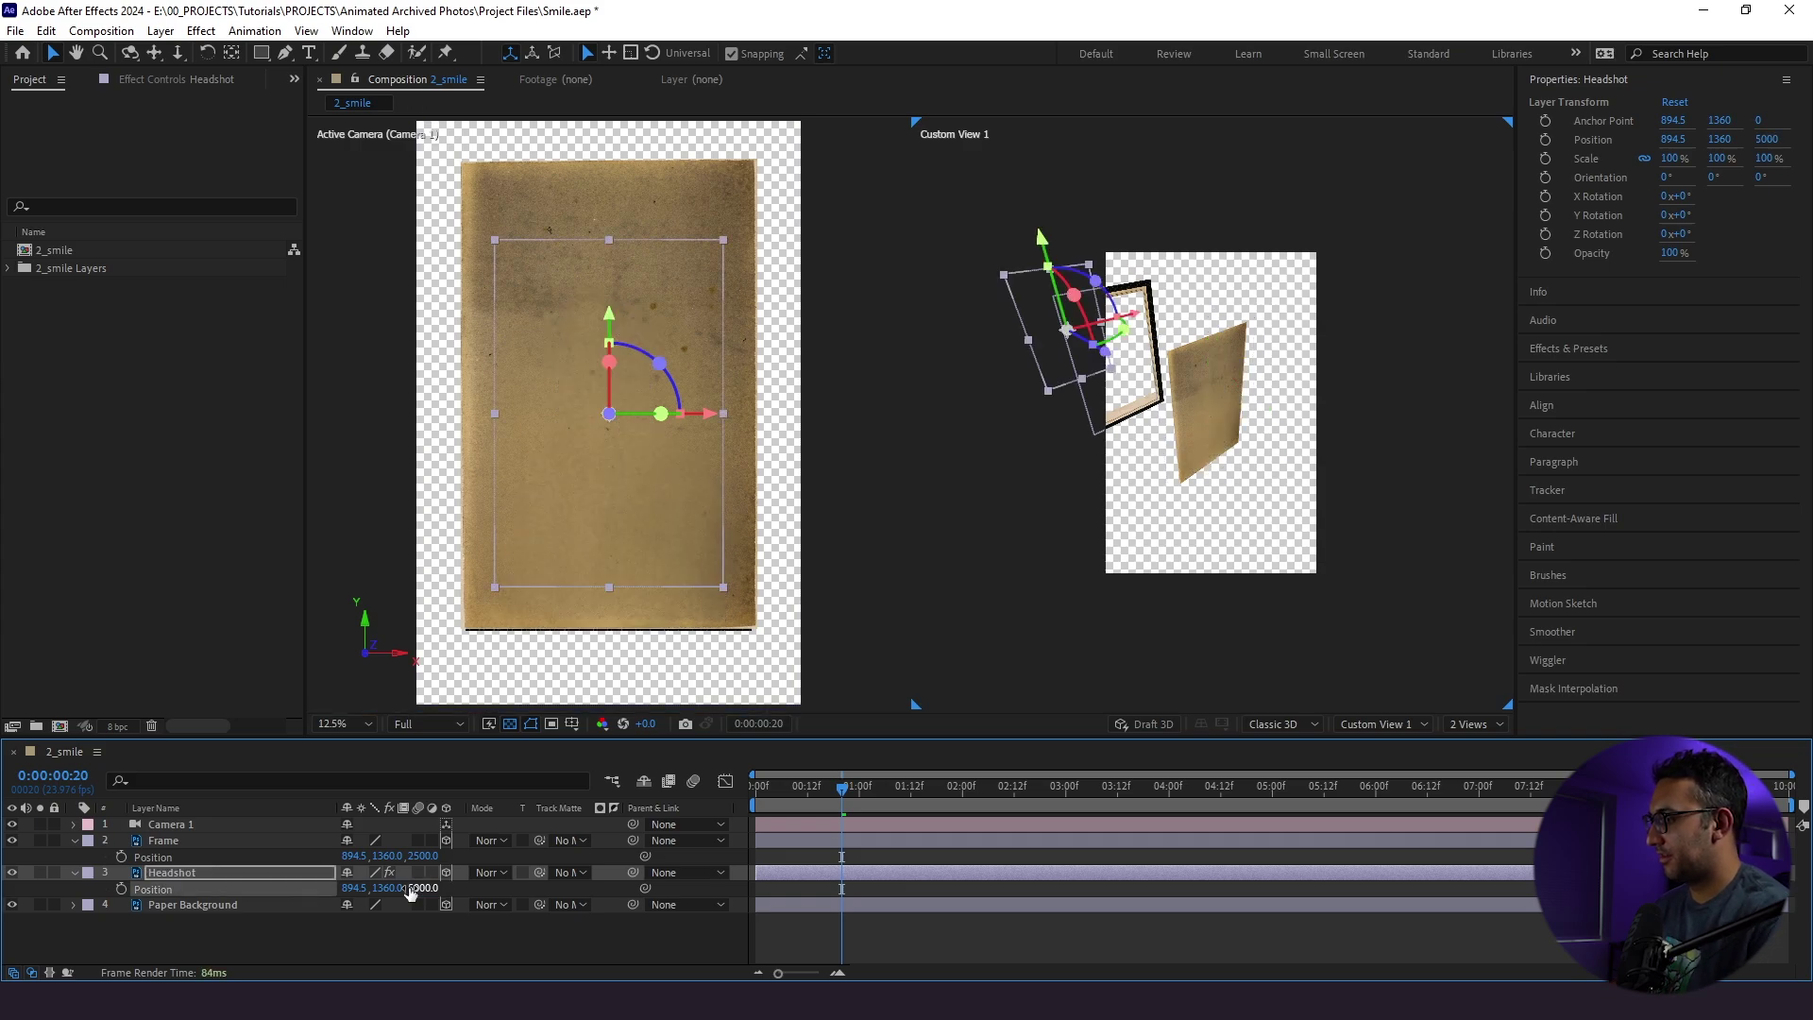
left_click(236, 904)
key("p")
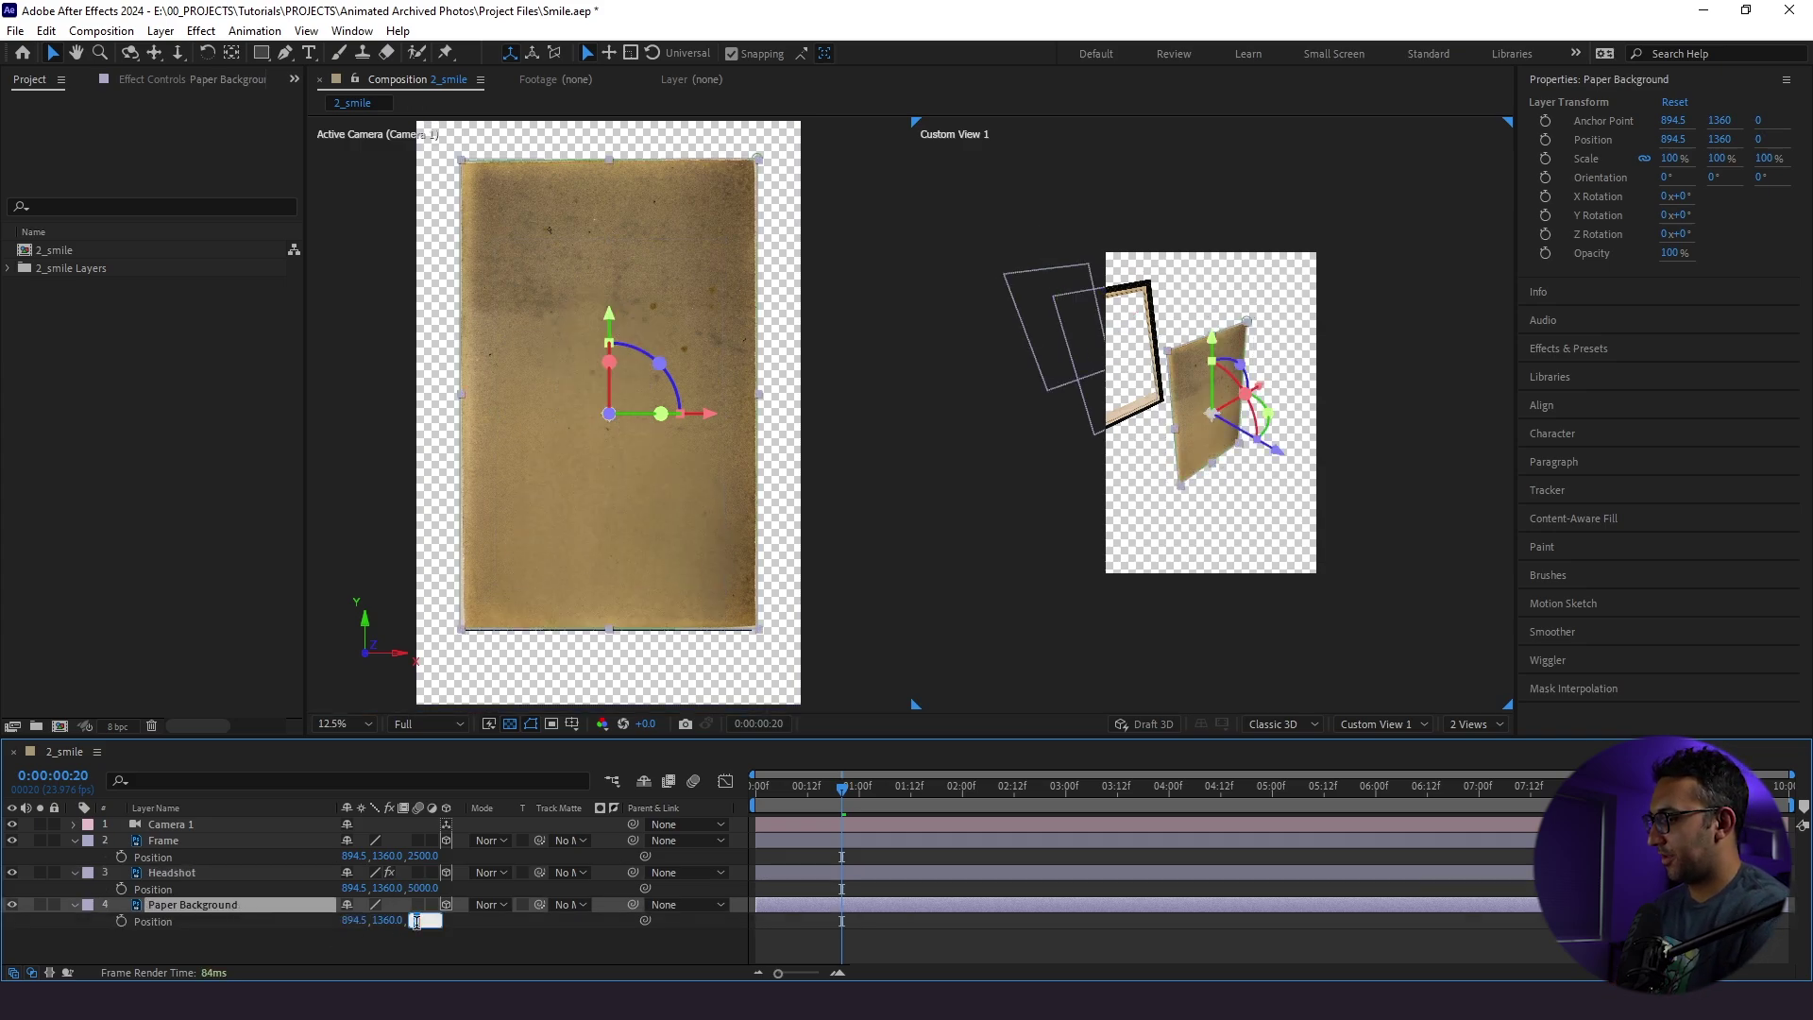
key("Return")
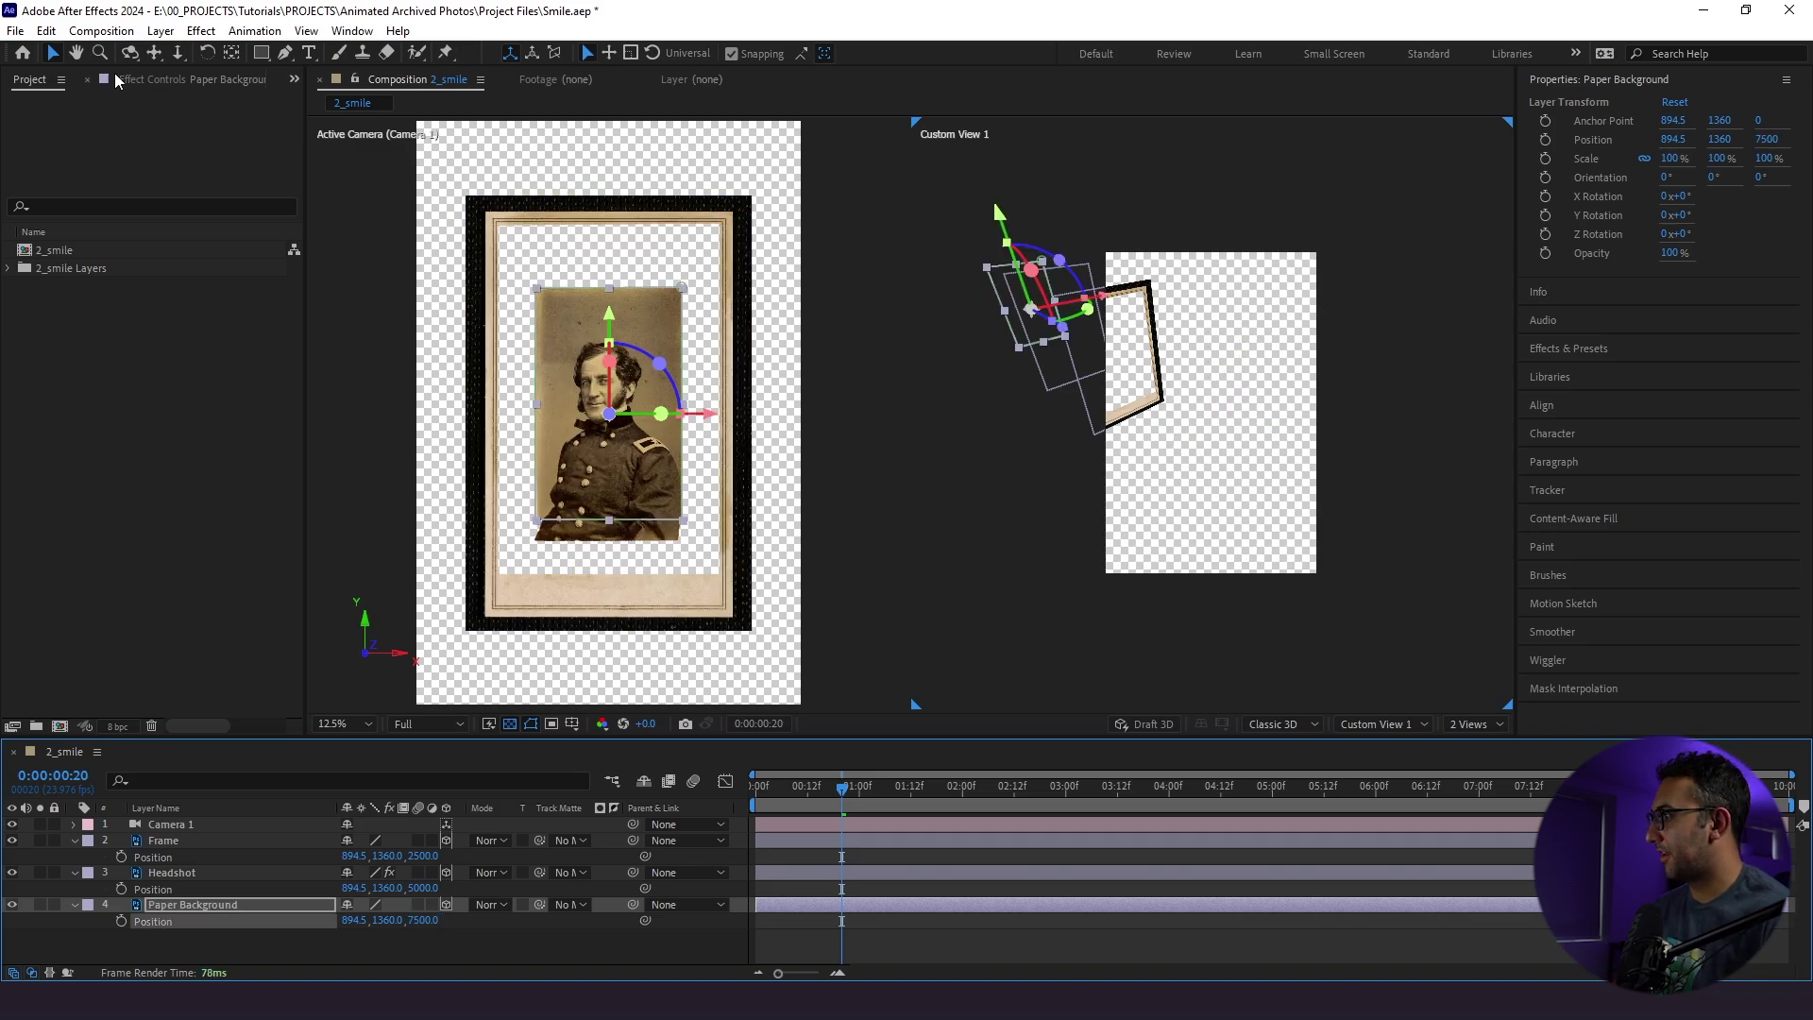
Pan the custom view to centre the depth-spaced layers.
left_click(154, 53)
left_click_drag(1132, 395, 1267, 437)
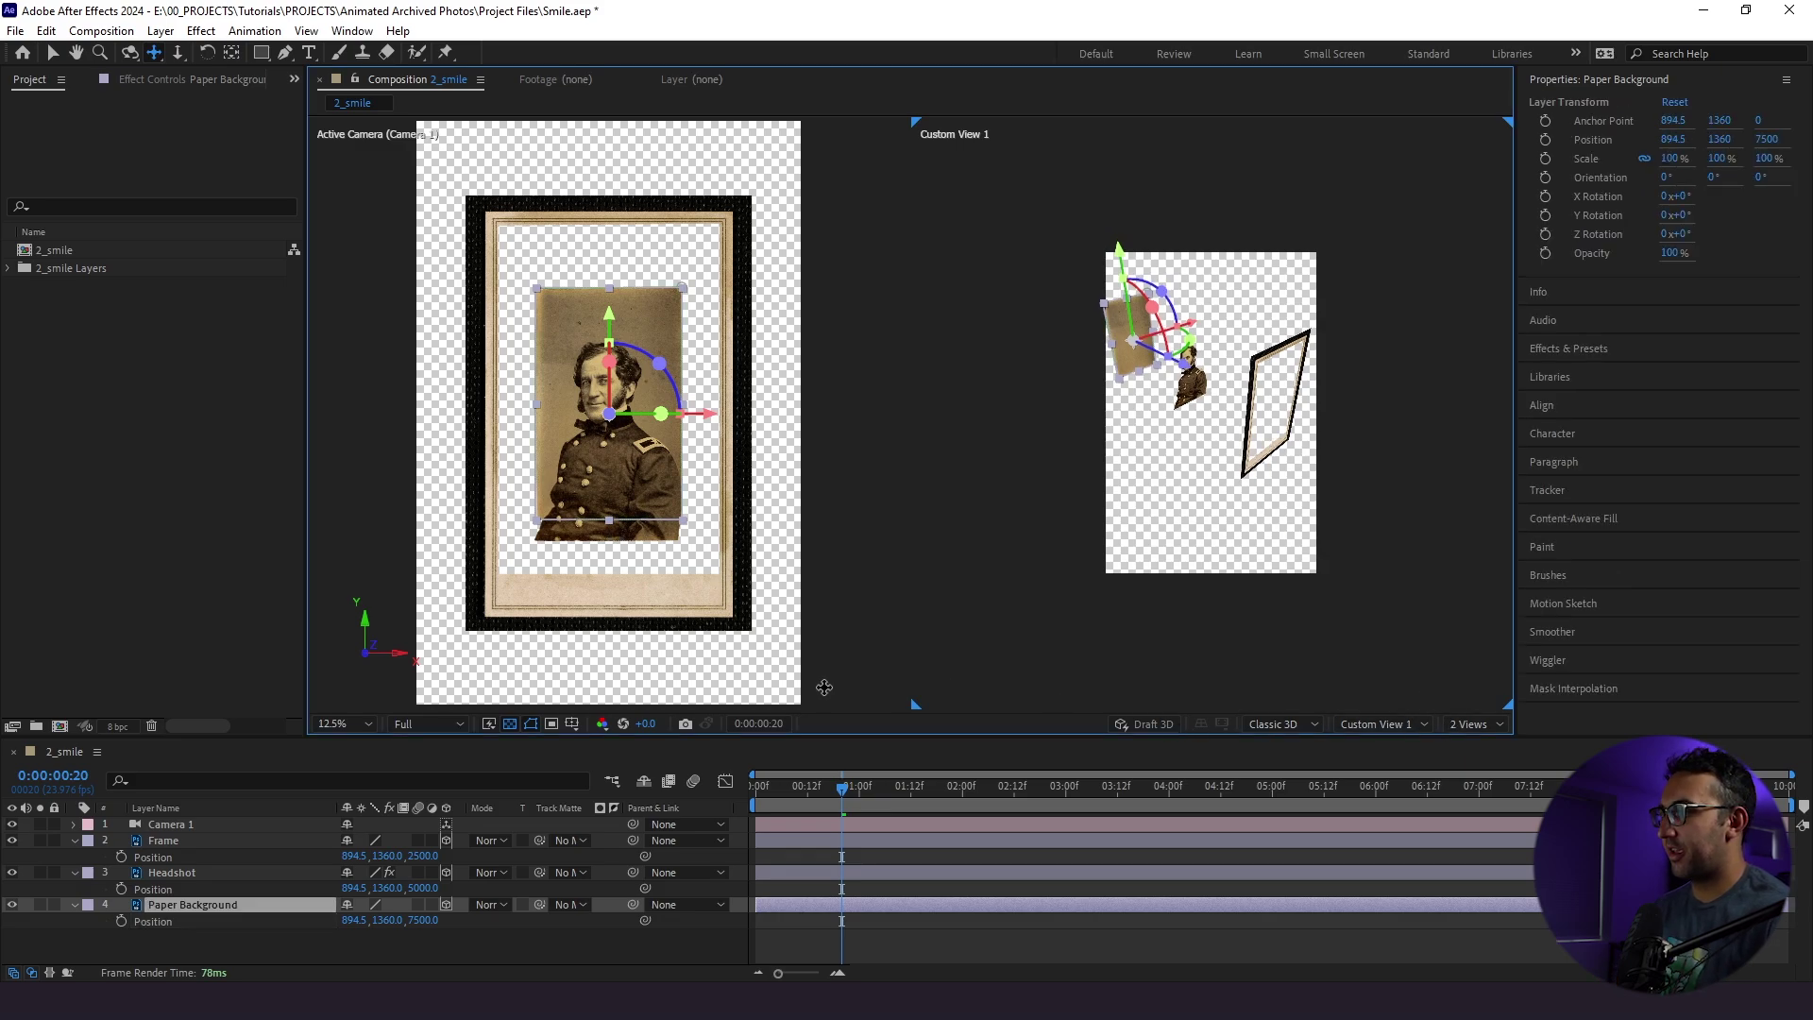
scroll(1212, 627, "up", 3)
Return to a single camera view and enlarge Paper Background to about 257%.
left_click(1469, 727)
left_click(1473, 742)
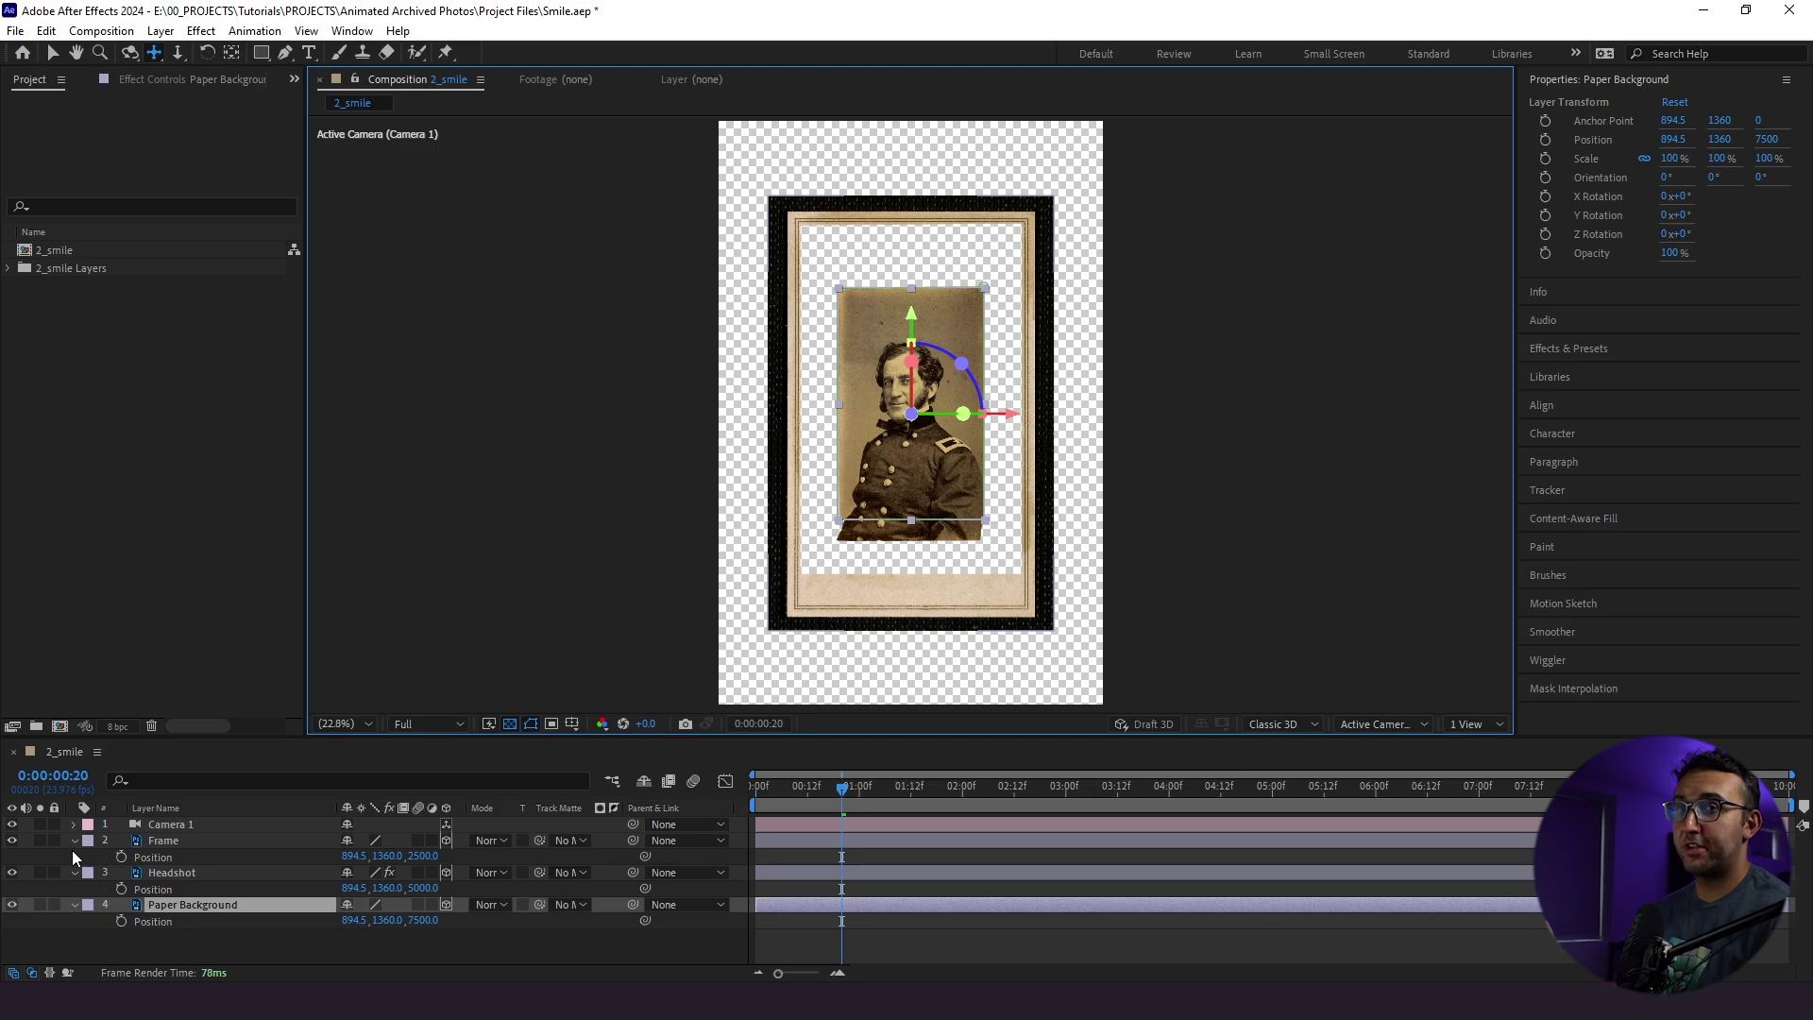
key("s")
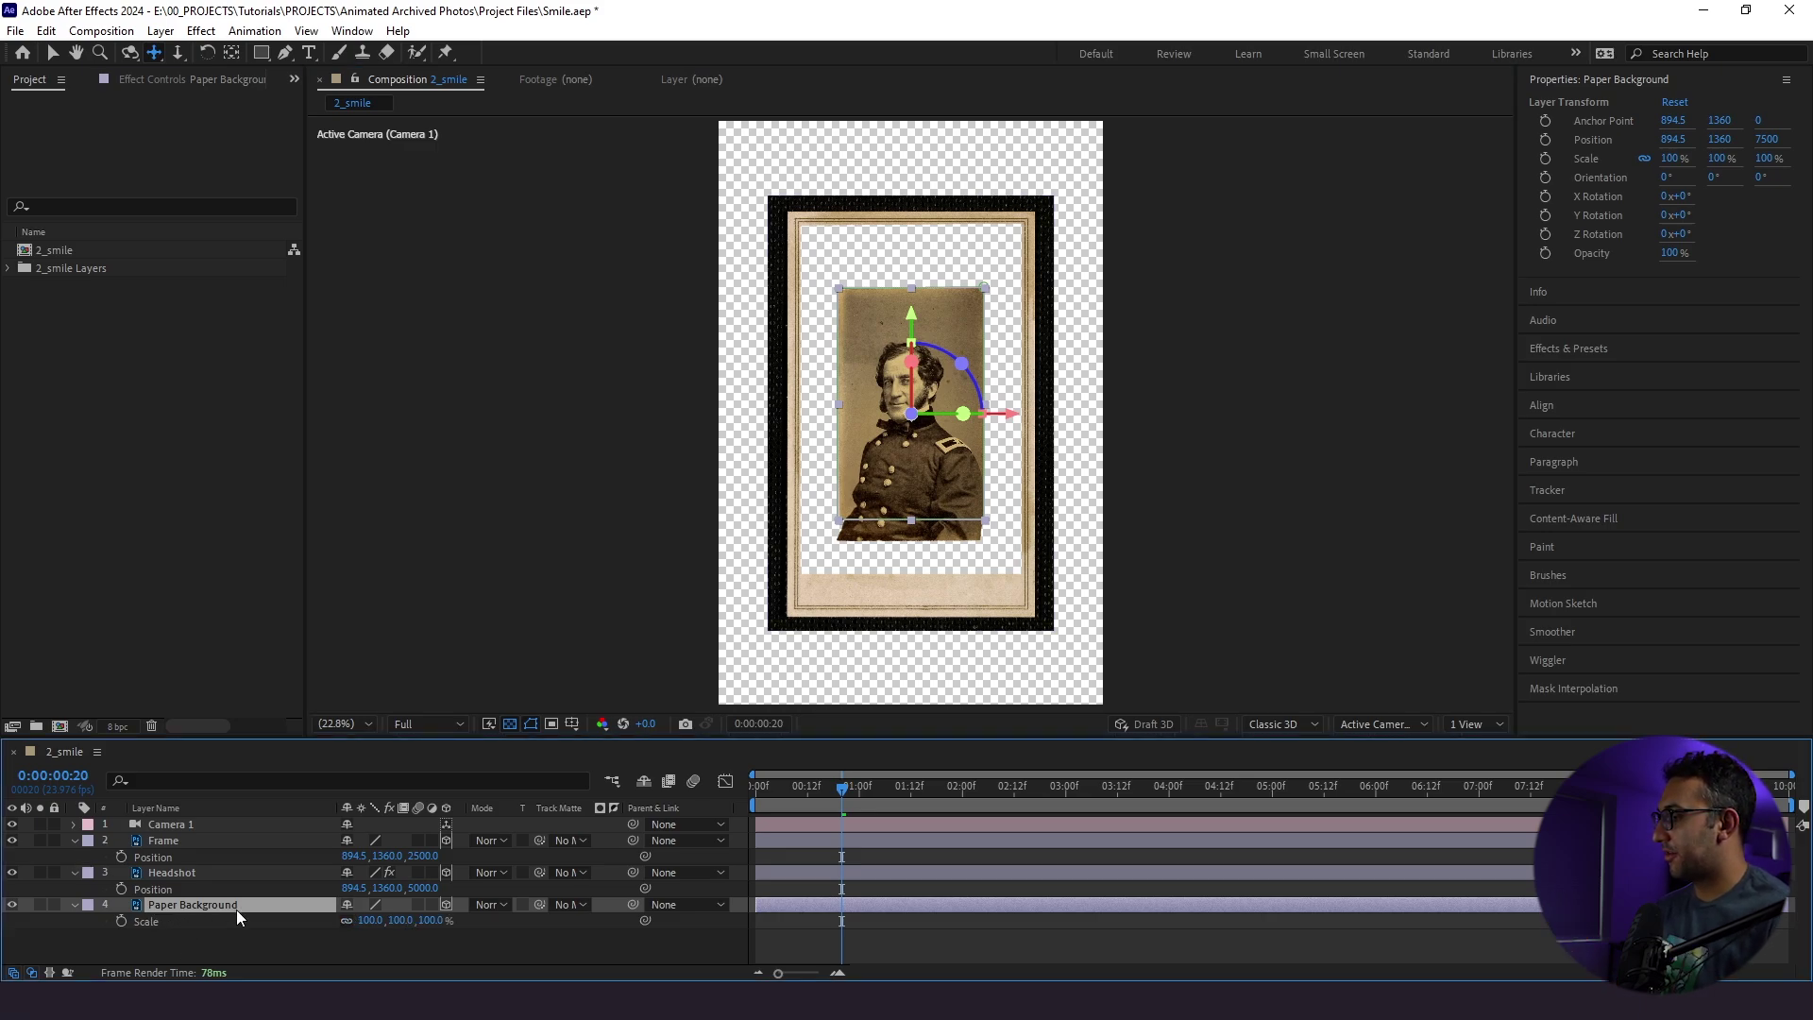
left_click_drag(367, 927, 521, 919)
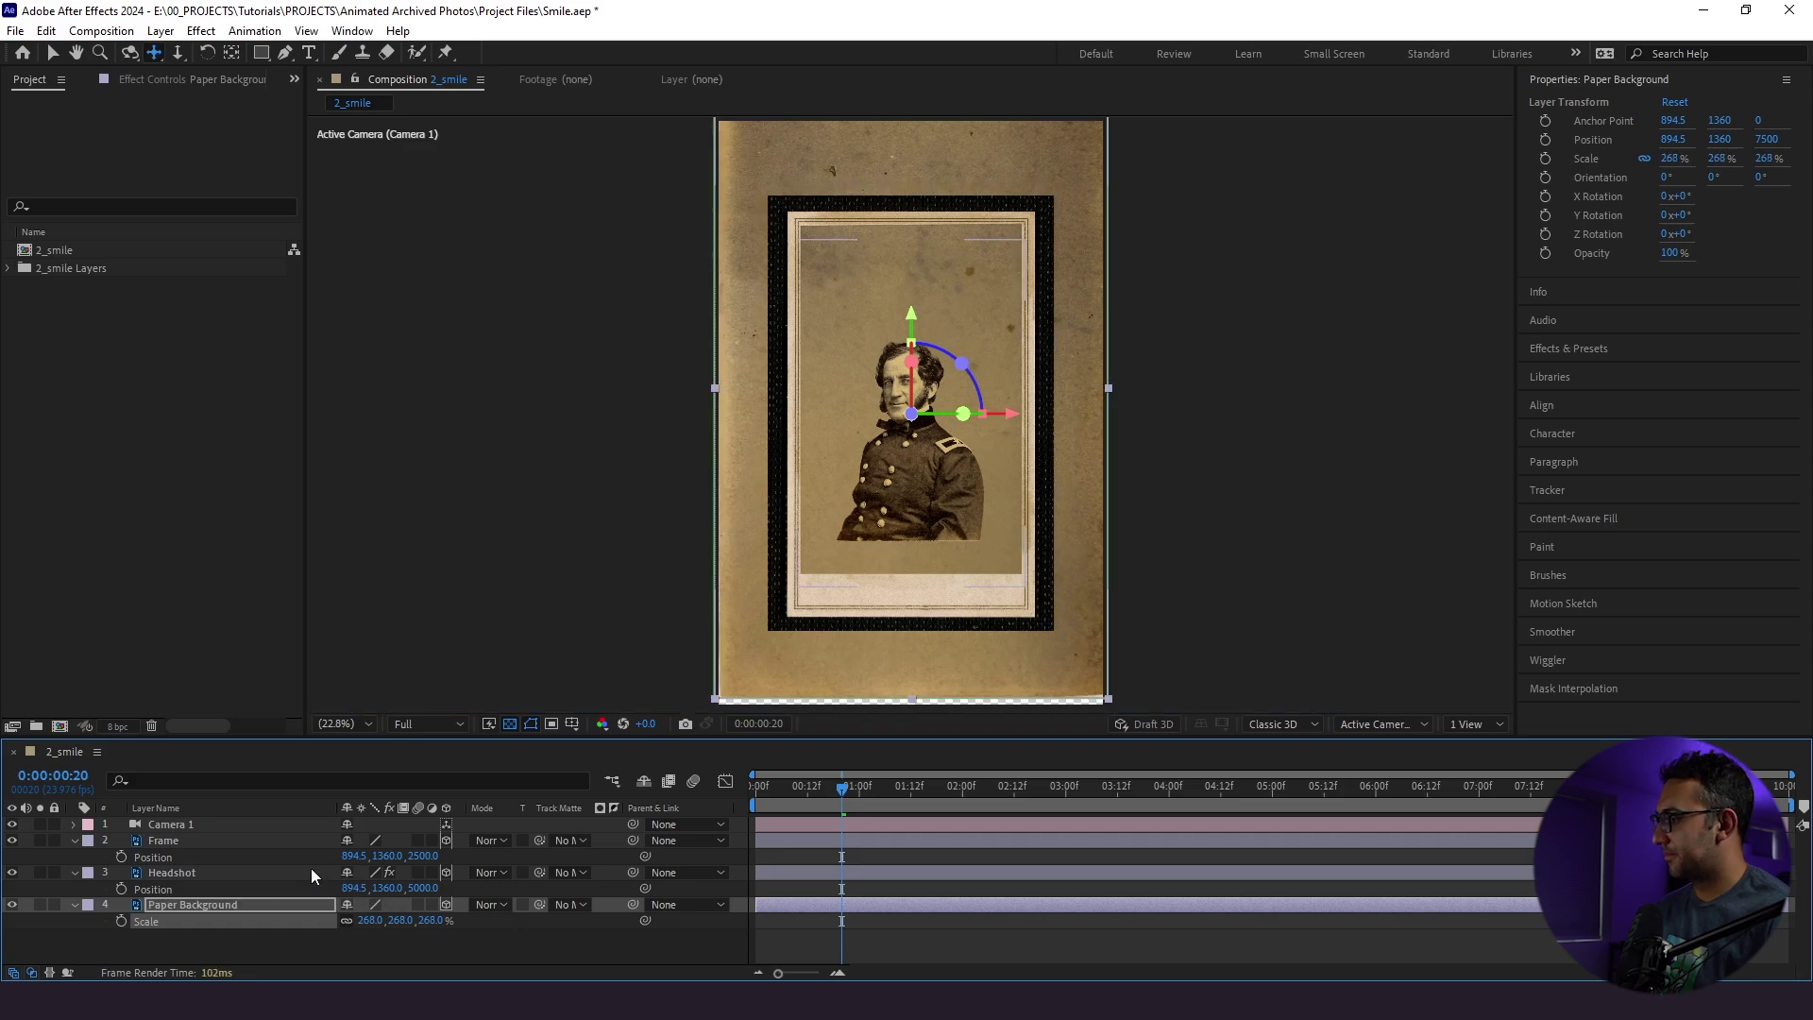
Scale the Headshot layer to 169%.
left_click(309, 869)
key("s")
left_click_drag(368, 888, 439, 901)
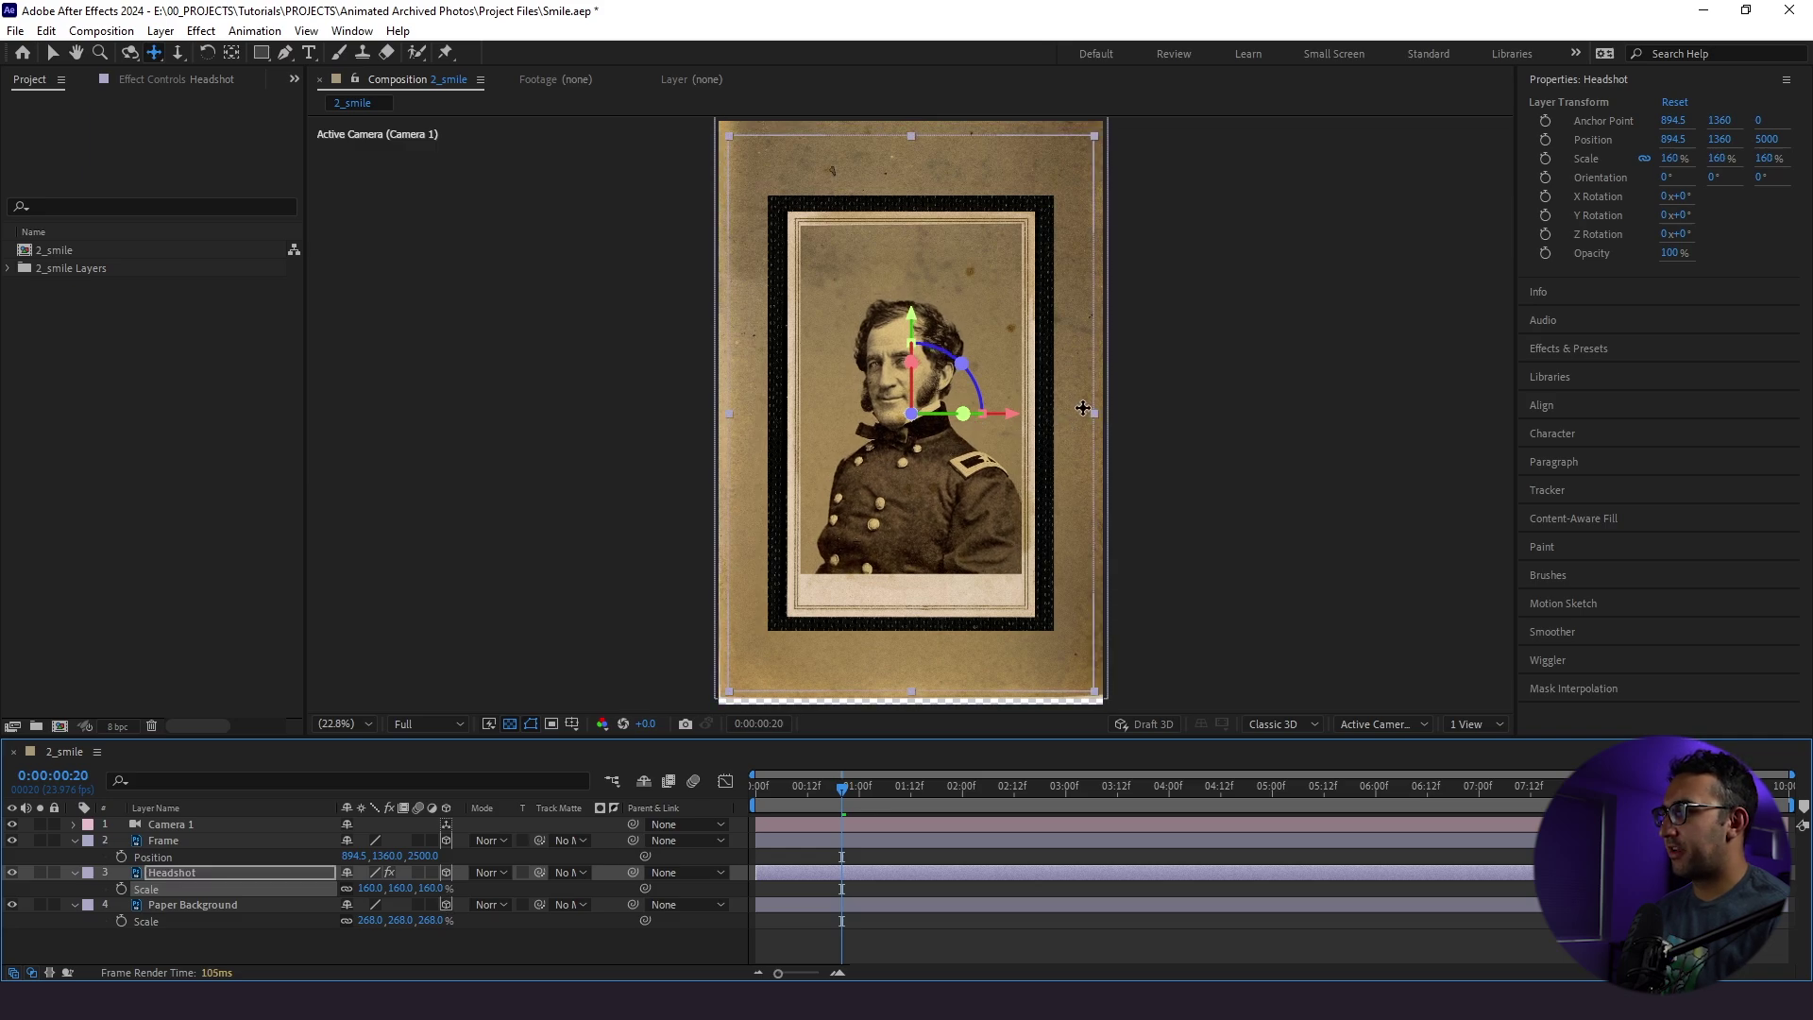
left_click(371, 889)
type("167")
key("Return")
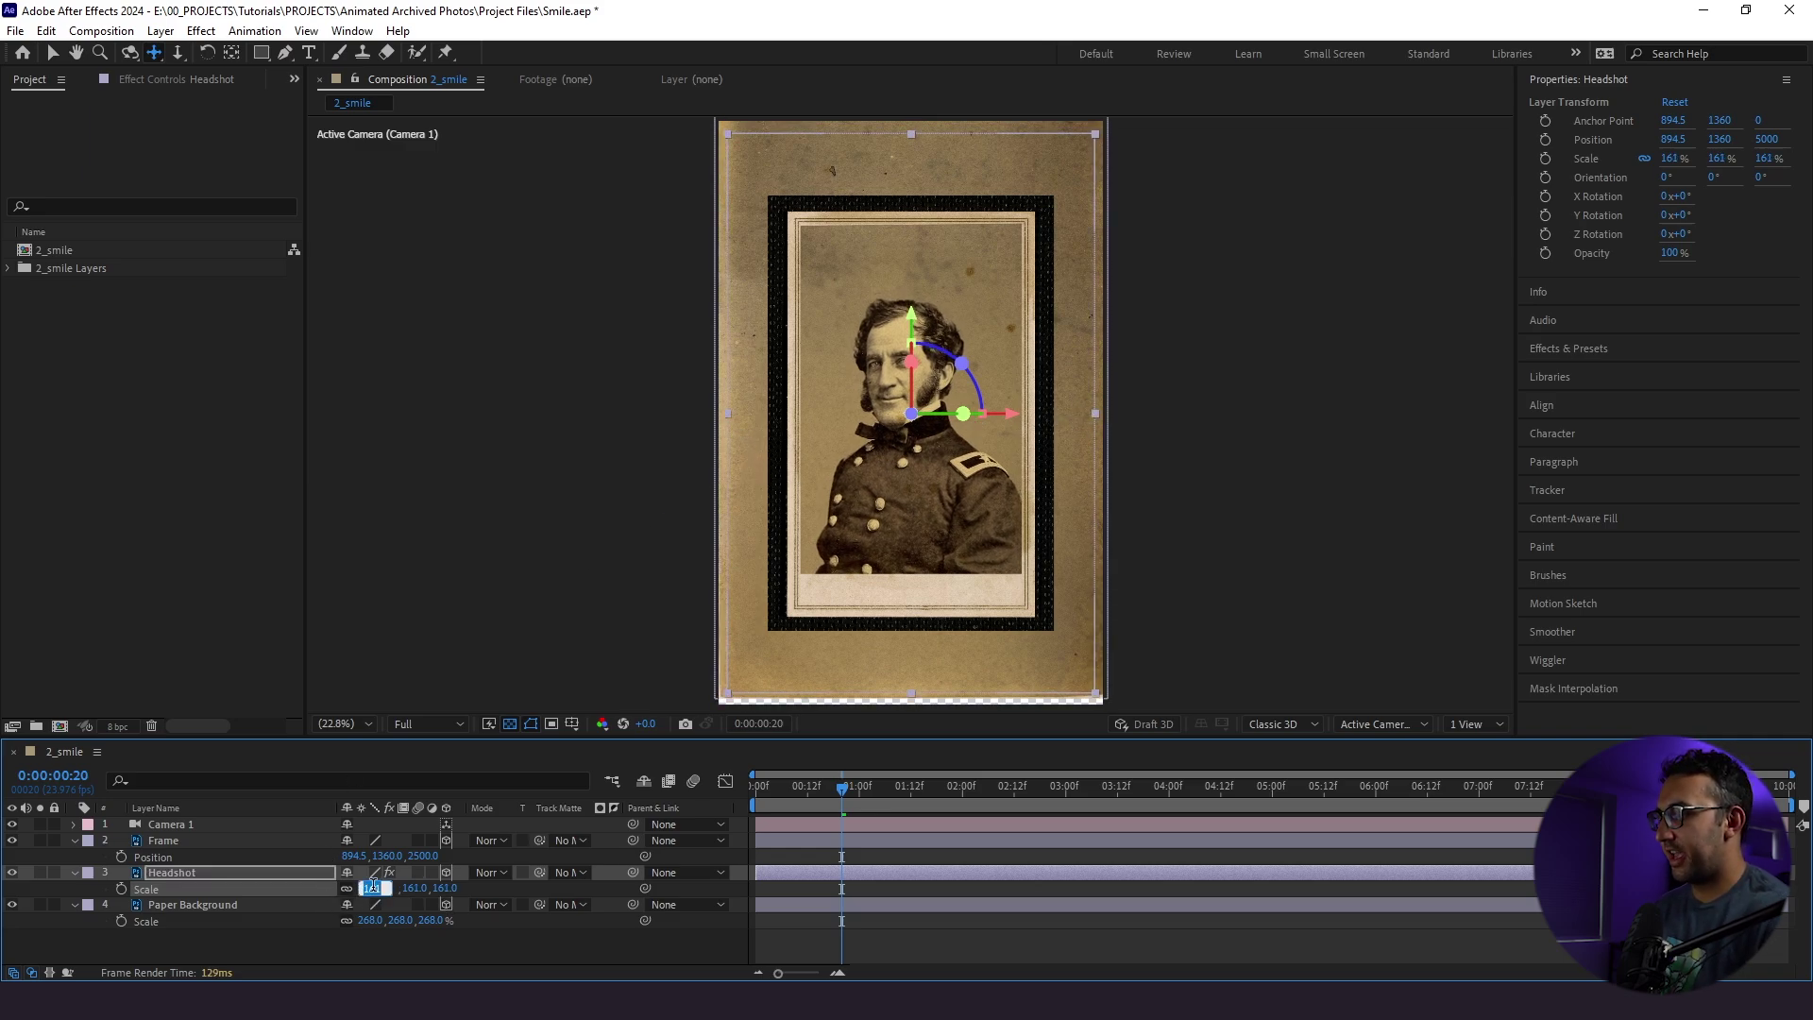
key("Up")
key("Up")
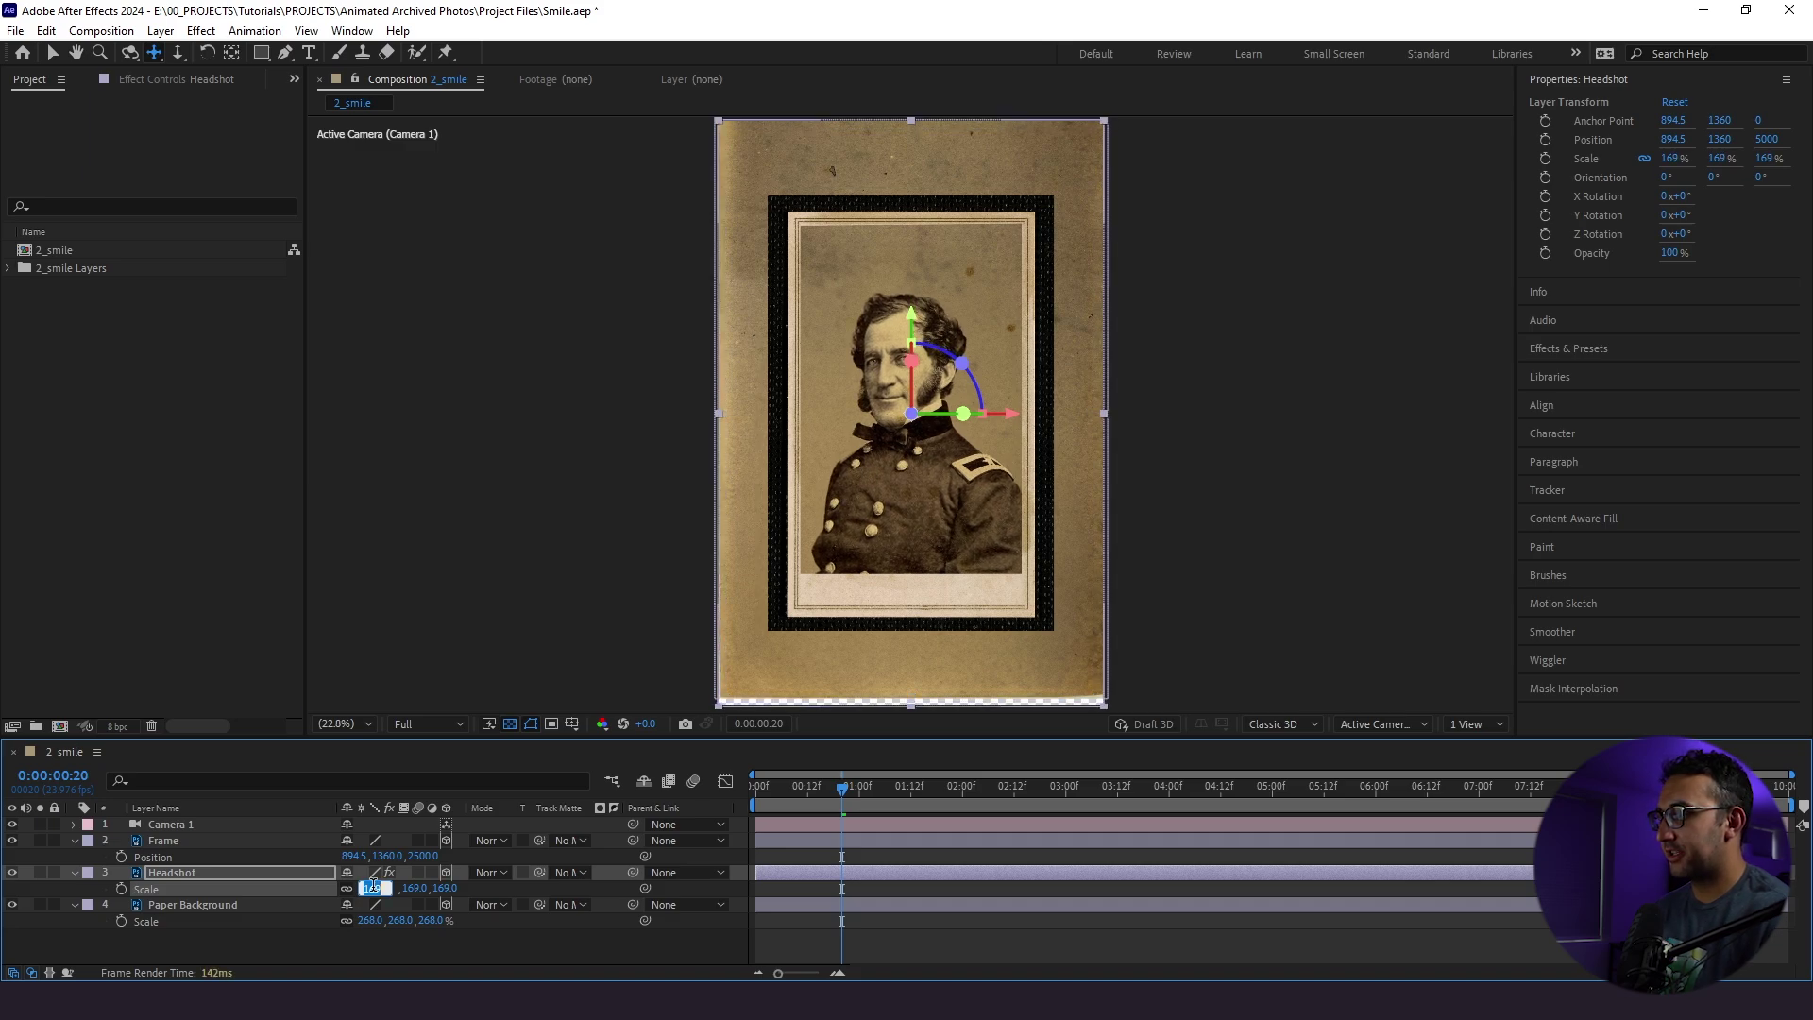
key("Return")
Set Paper Background scale to 282% and Frame scale to 135%.
left_click(230, 902)
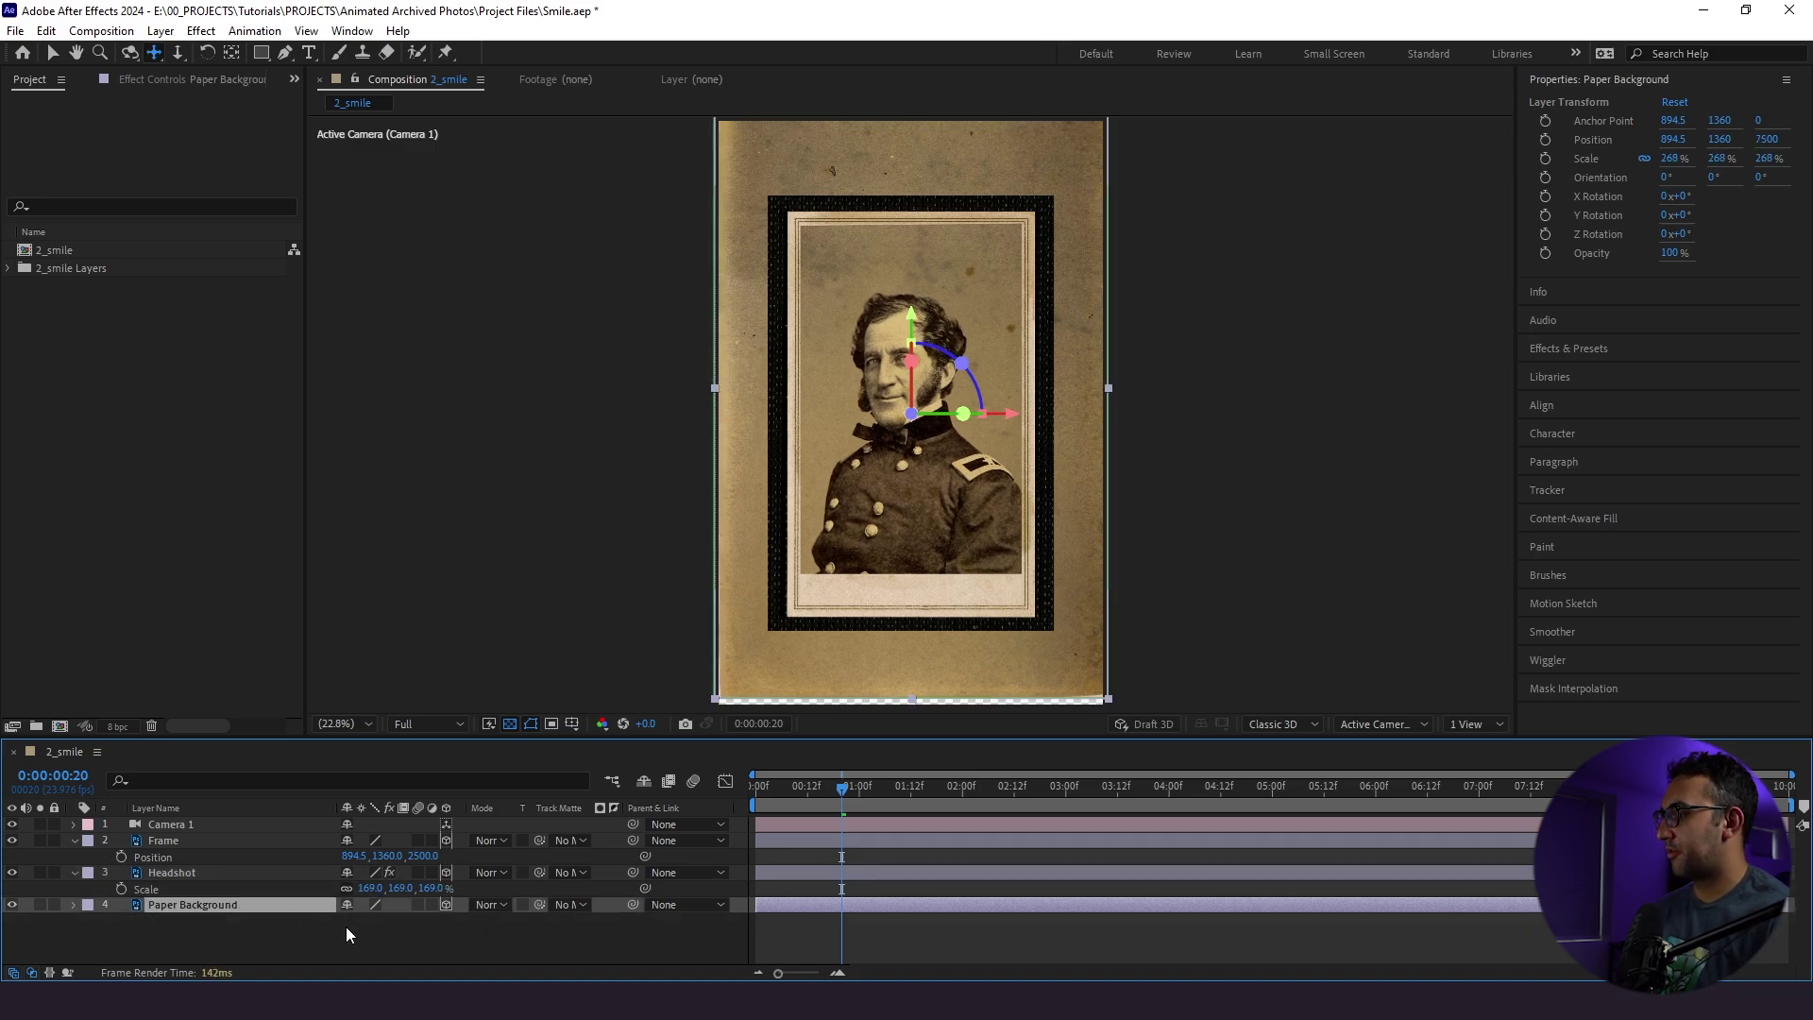
left_click_drag(357, 924, 378, 928)
left_click(236, 840)
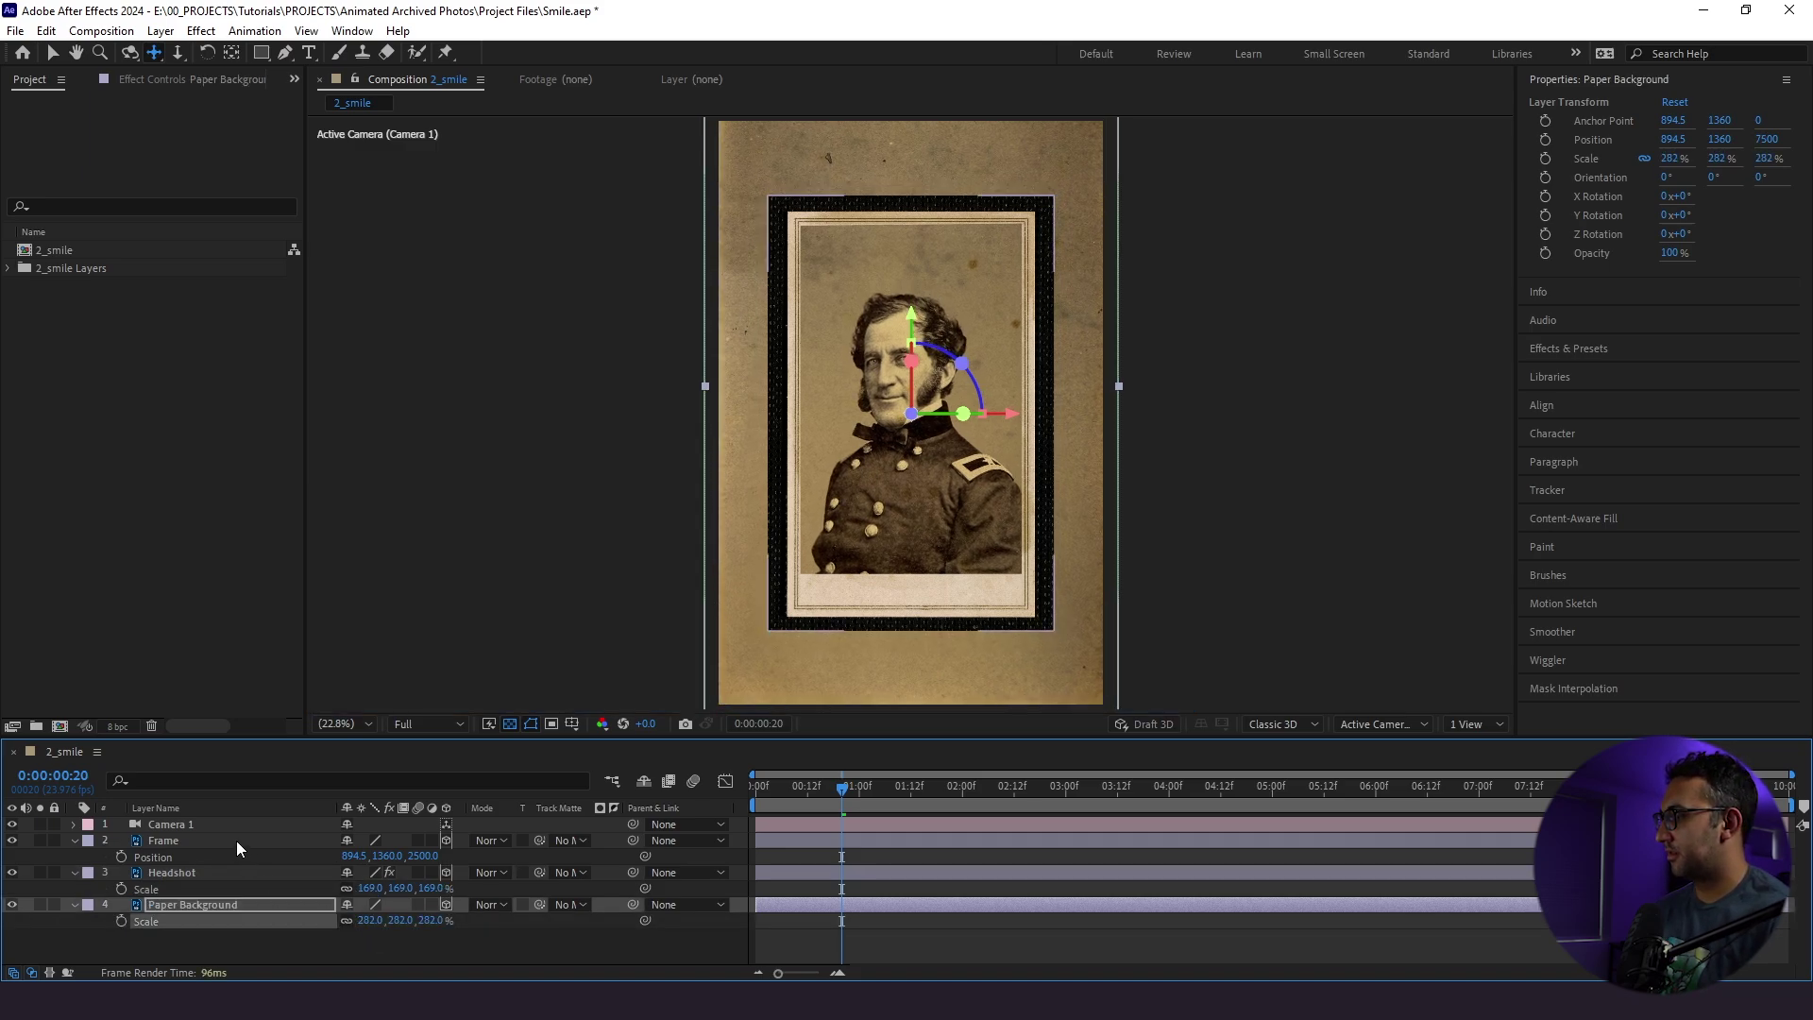
key("s")
left_click_drag(366, 857, 412, 876)
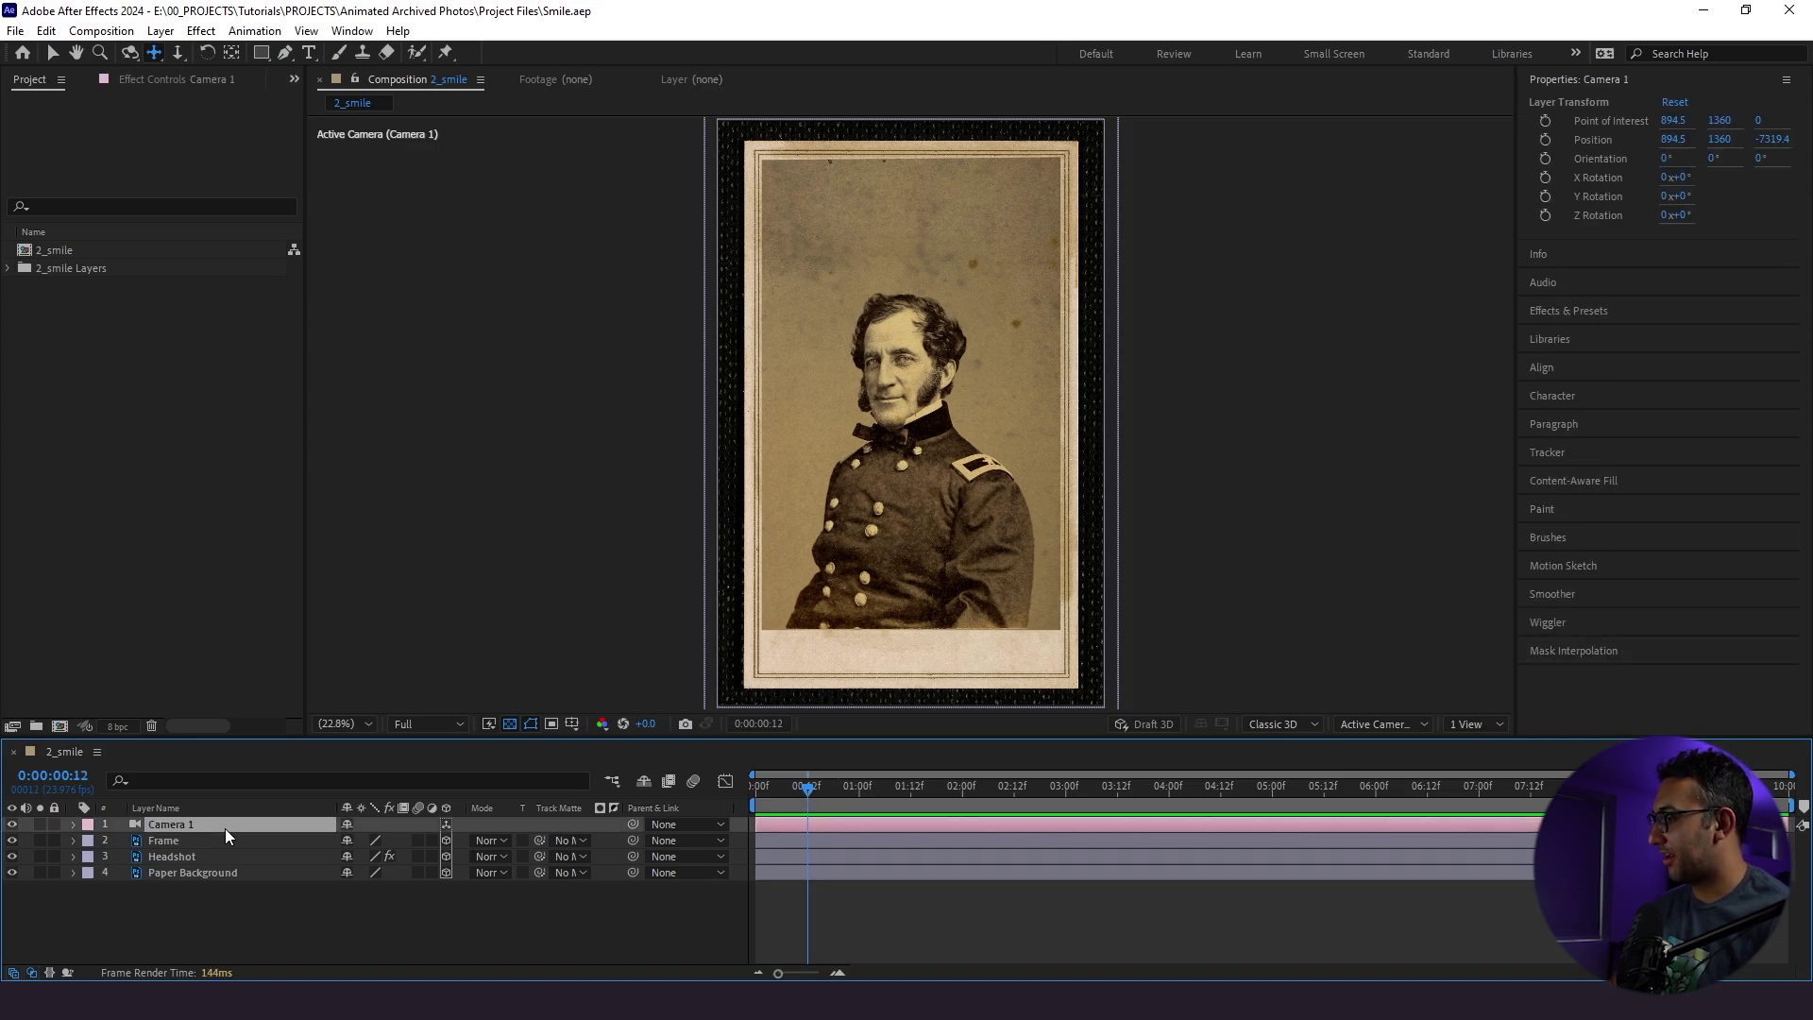
Keyframe Camera 1 Position and push Z from -7319.4 to -4599.4 by 0:00:02:12.
key("alt+shift+p")
left_click(165, 841)
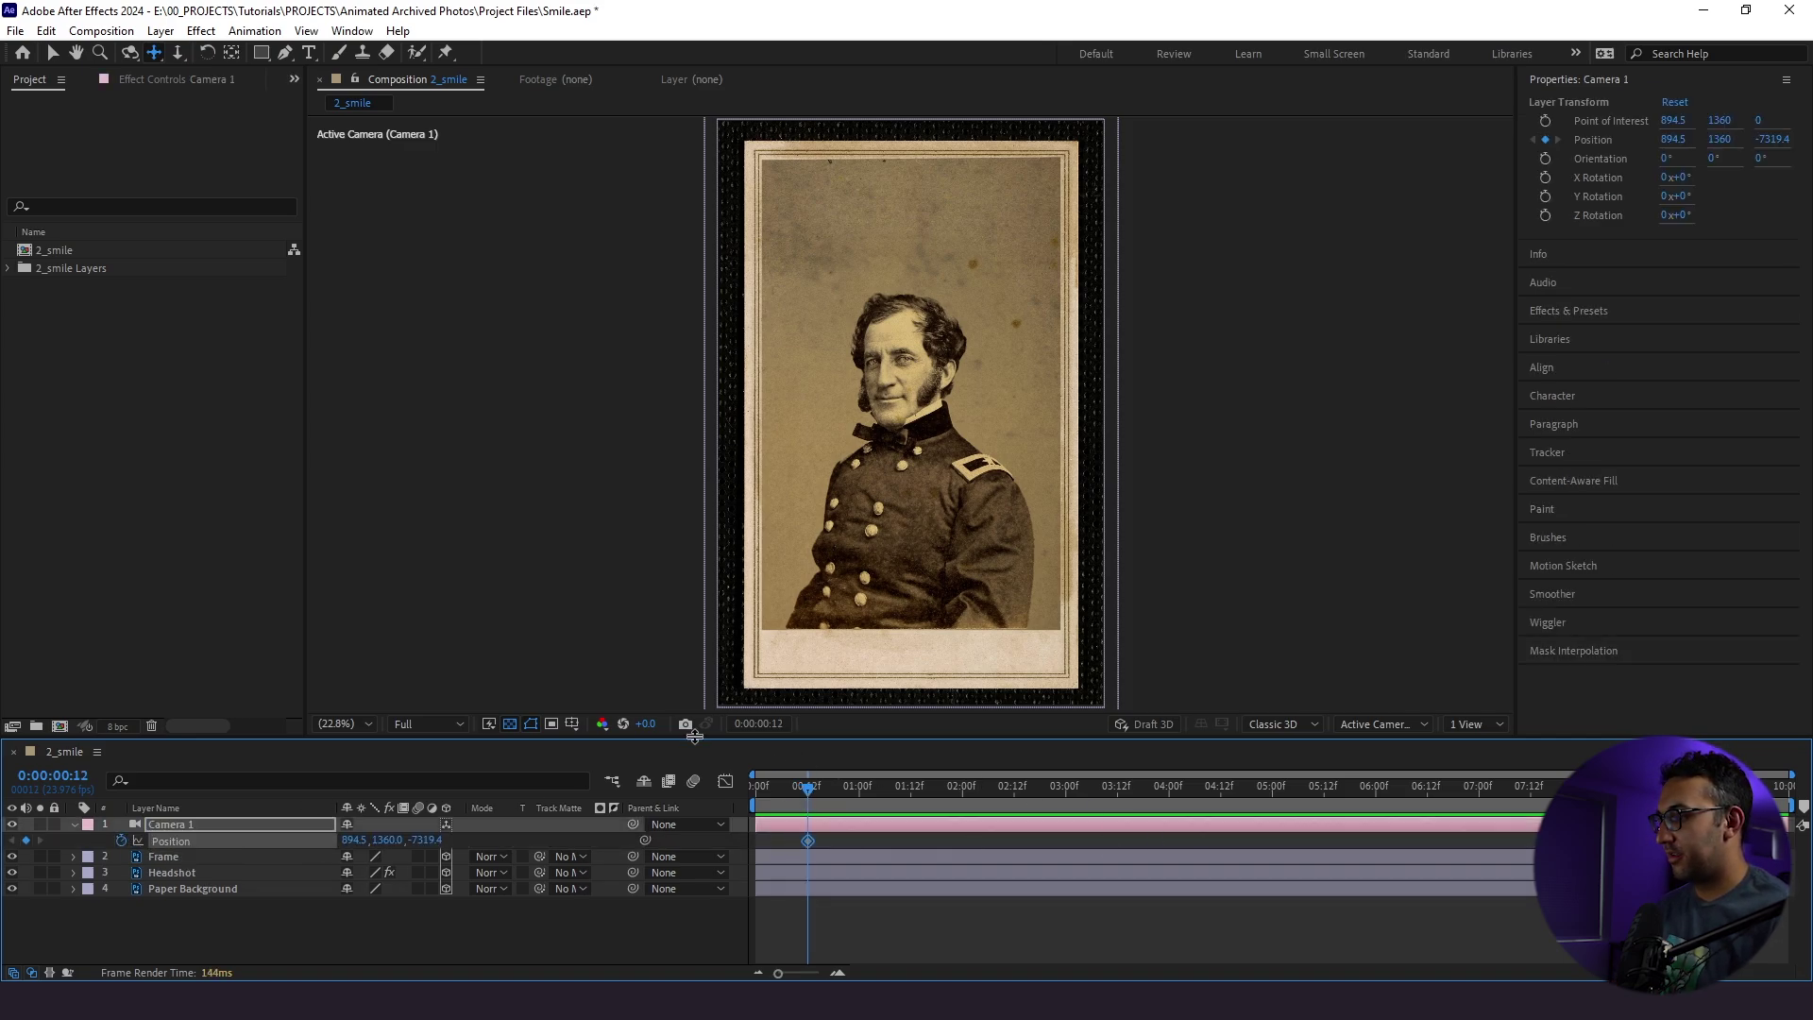
left_click_drag(806, 791, 989, 801)
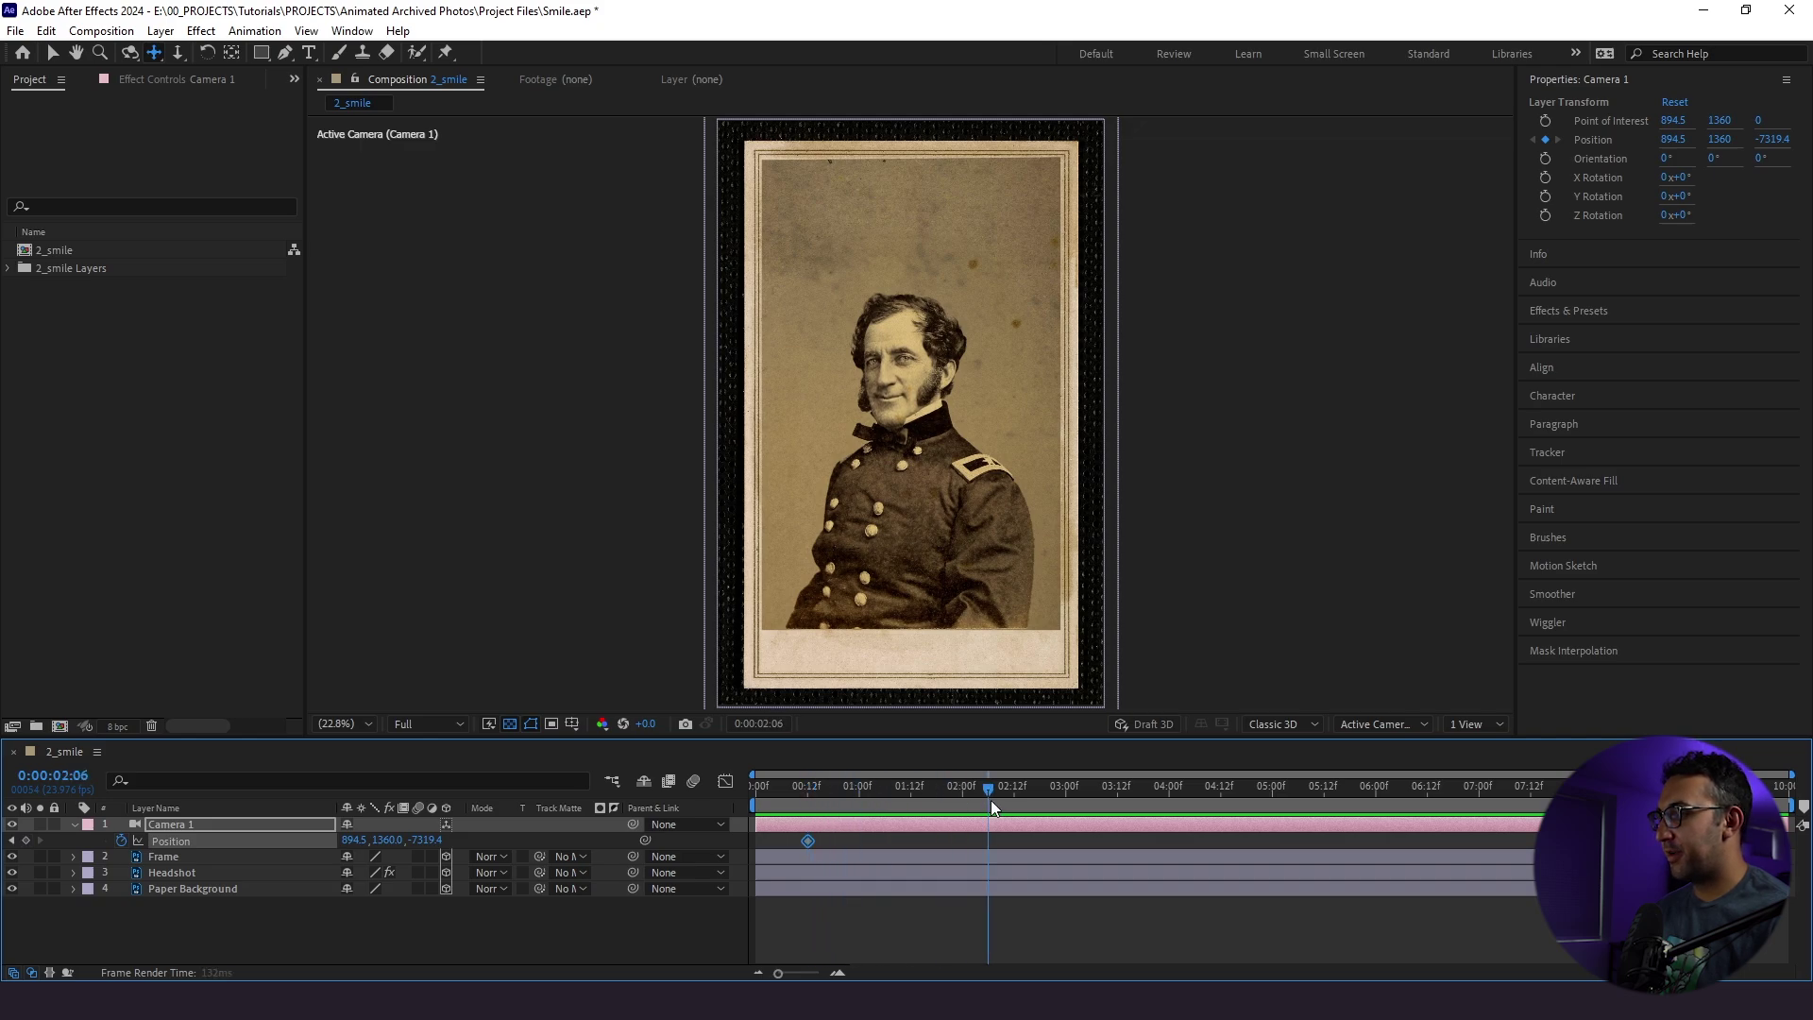
mouse_move(428, 843)
left_mouse_down()
mouse_move(472, 843)
mouse_move(404, 871)
mouse_move(416, 836)
mouse_move(394, 801)
mouse_move(445, 871)
mouse_move(428, 840)
left_mouse_up()
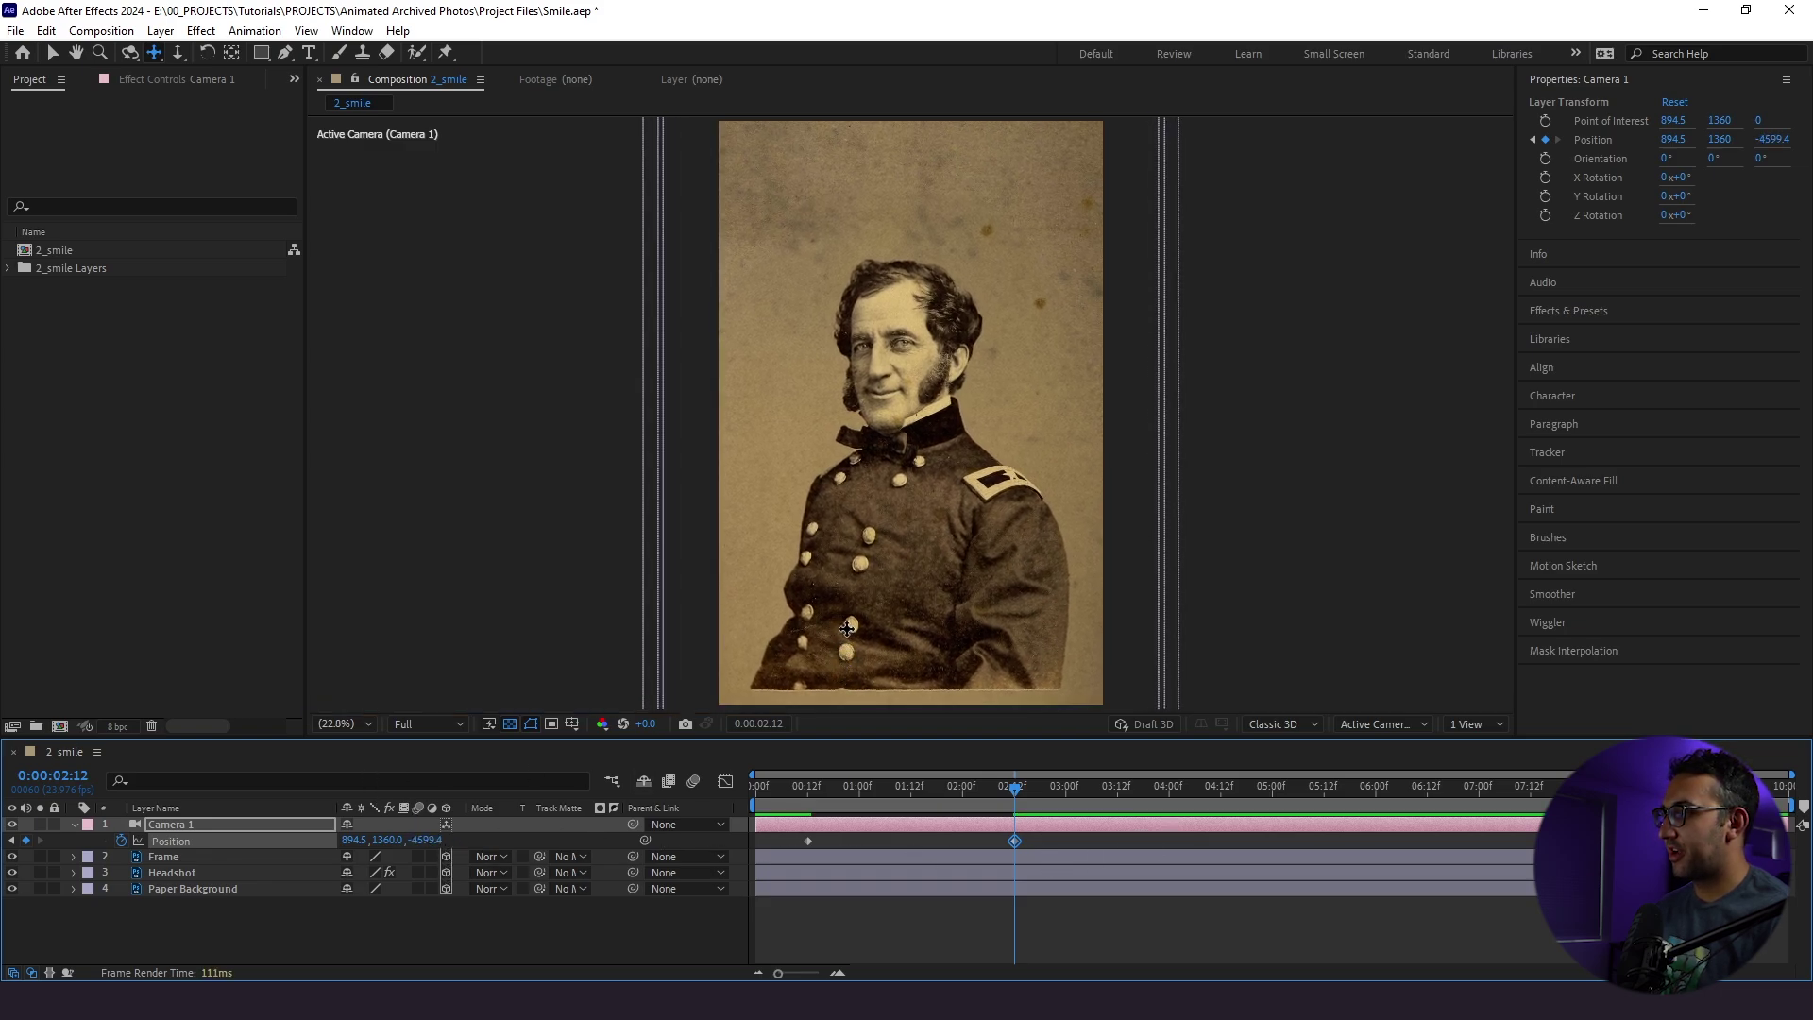
Enlarge the Headshot to 192% and preview the camera push-in from the start.
left_click(206, 870)
key("s")
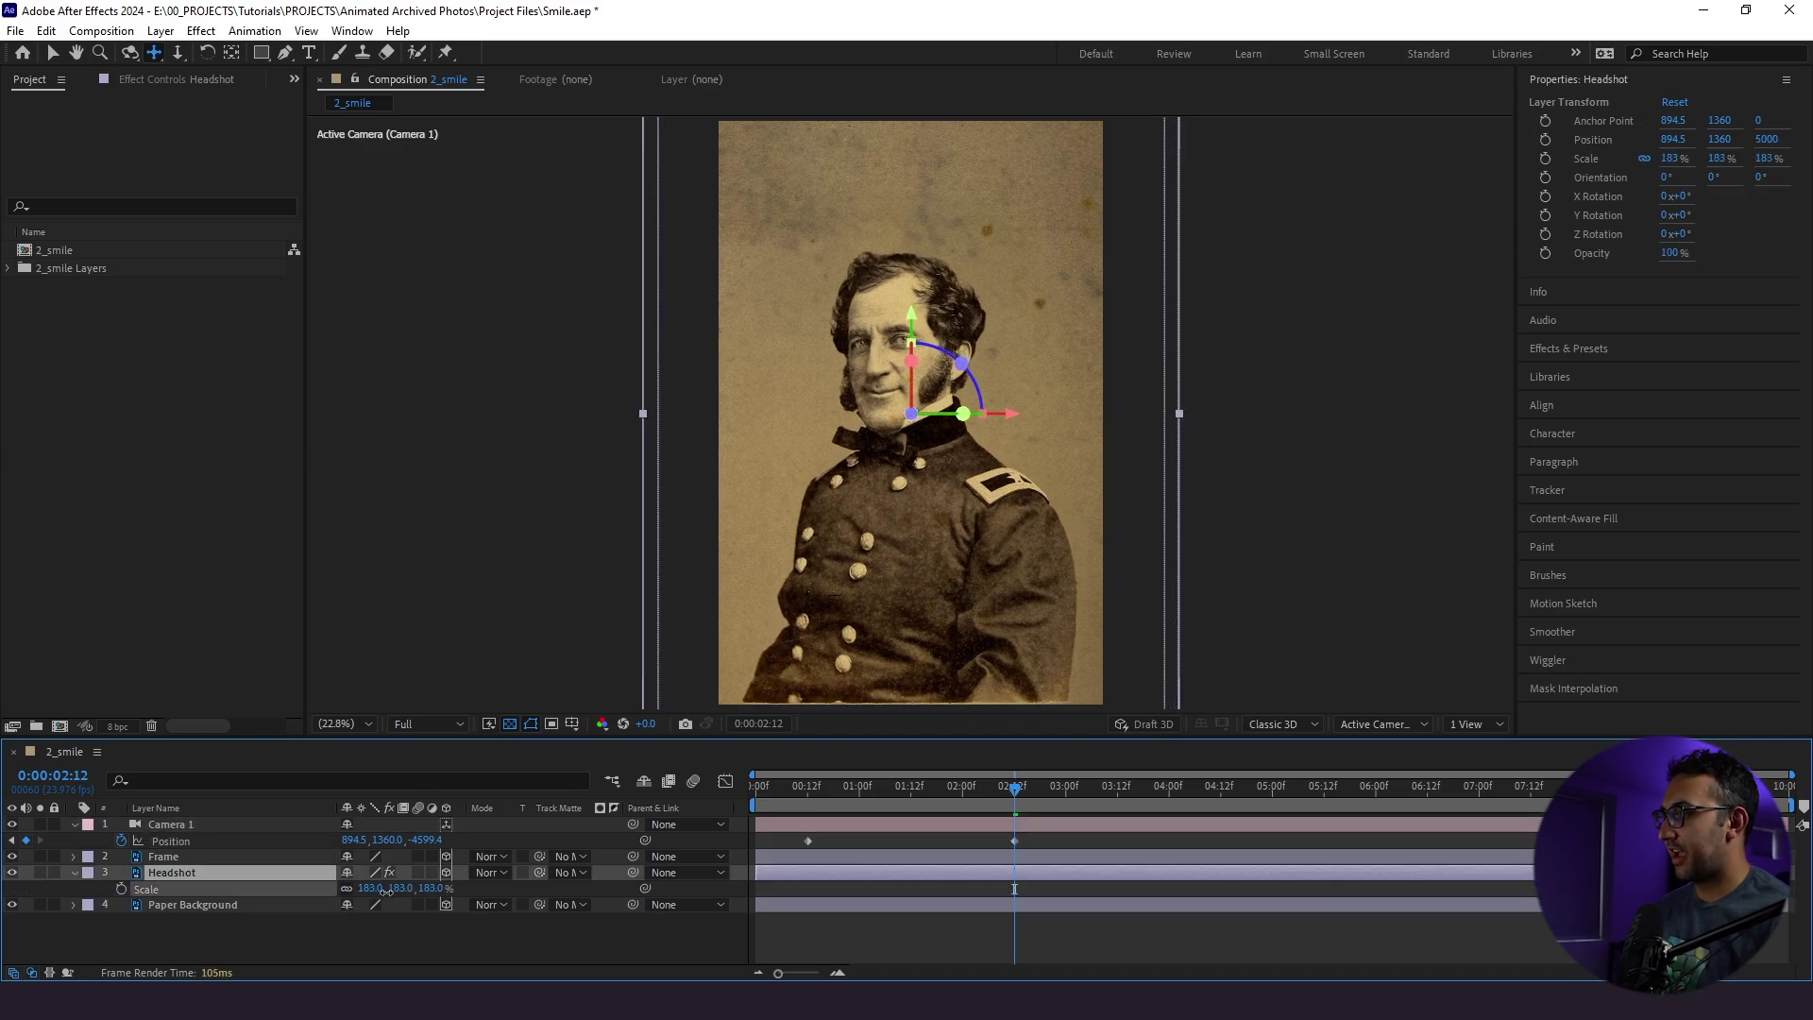
left_click_drag(386, 889, 395, 890)
left_click_drag(806, 792, 755, 818)
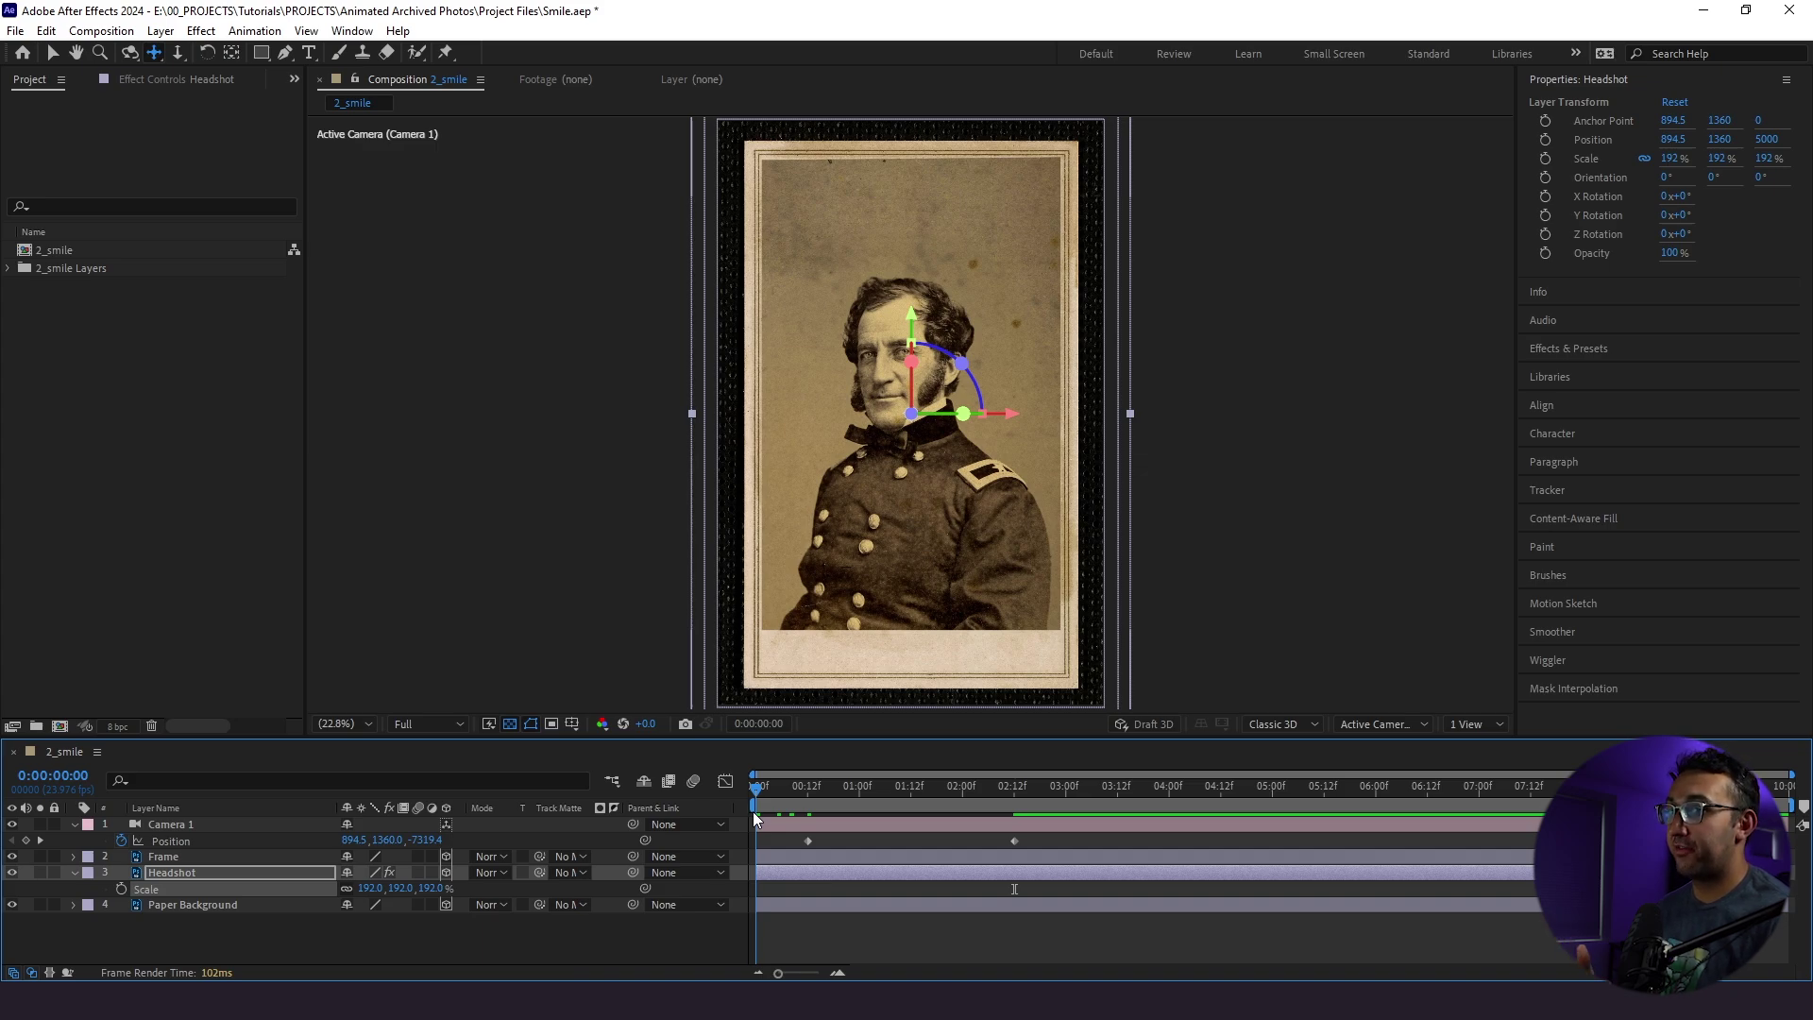
left_click_drag(755, 818, 785, 850)
Easy Ease both camera Position keyframes and lengthen the ease into the second keyframe.
key("F9")
left_click(778, 803)
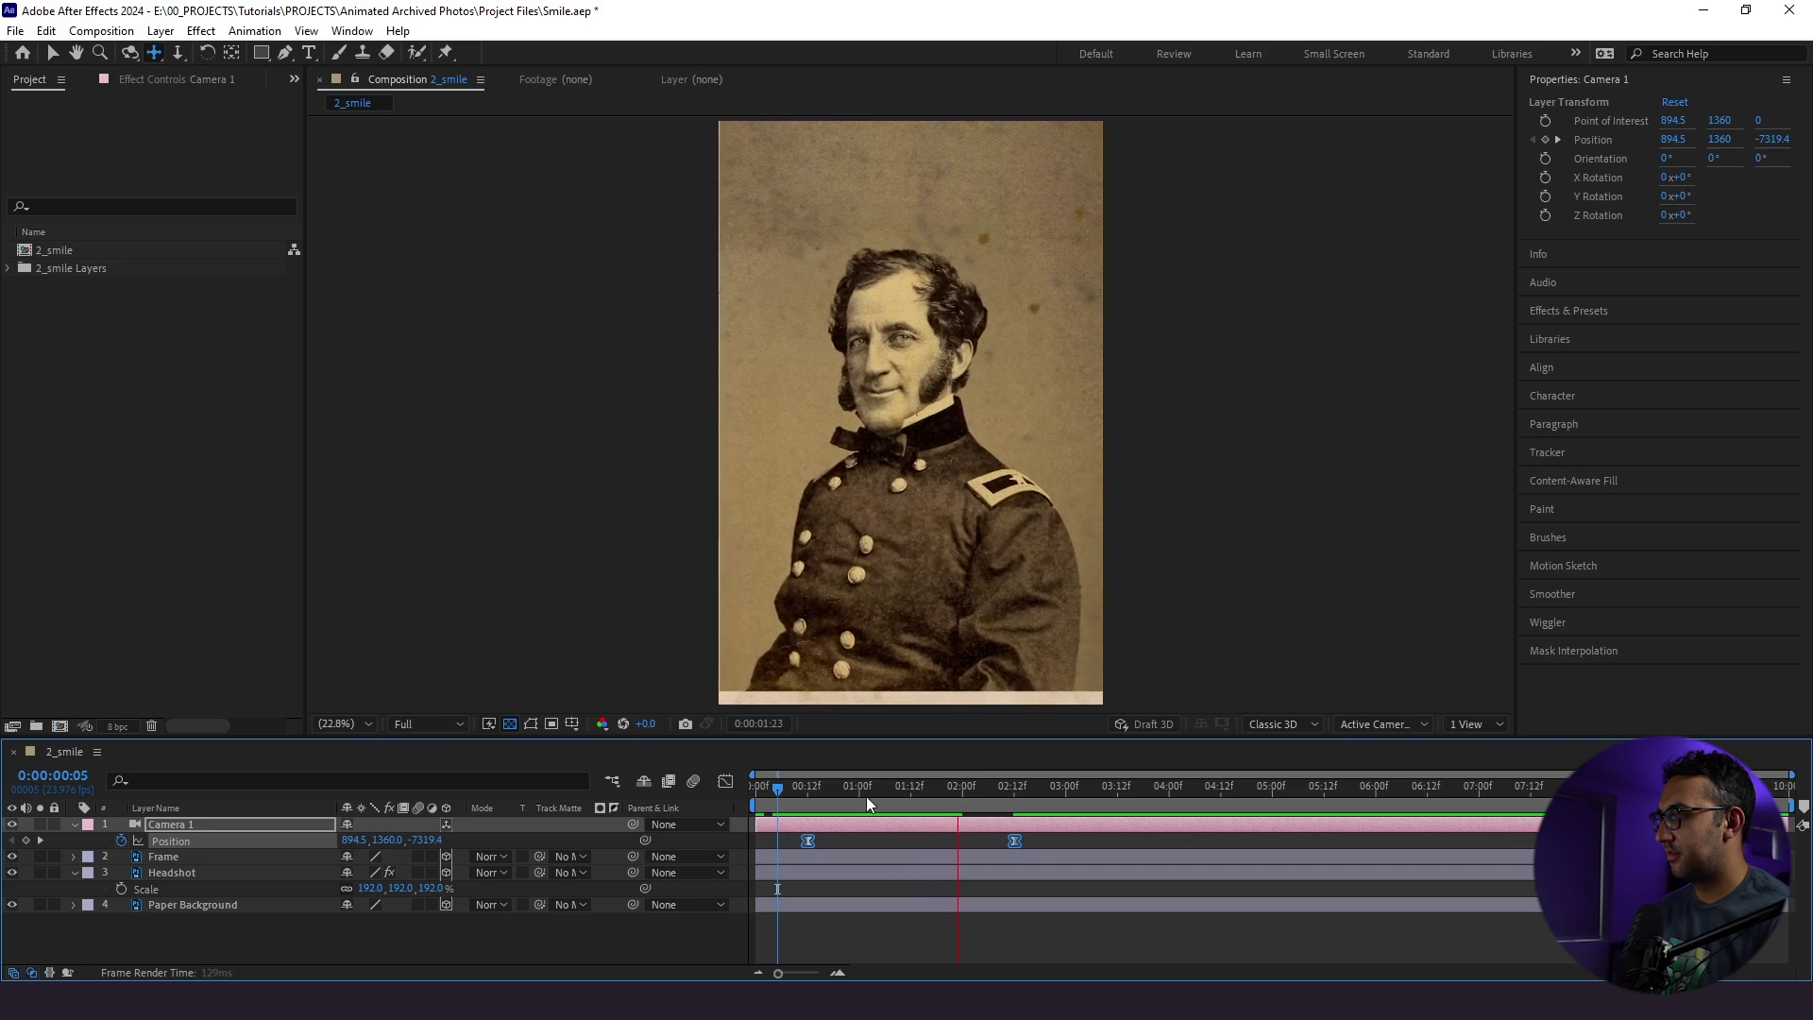
left_click(1015, 842)
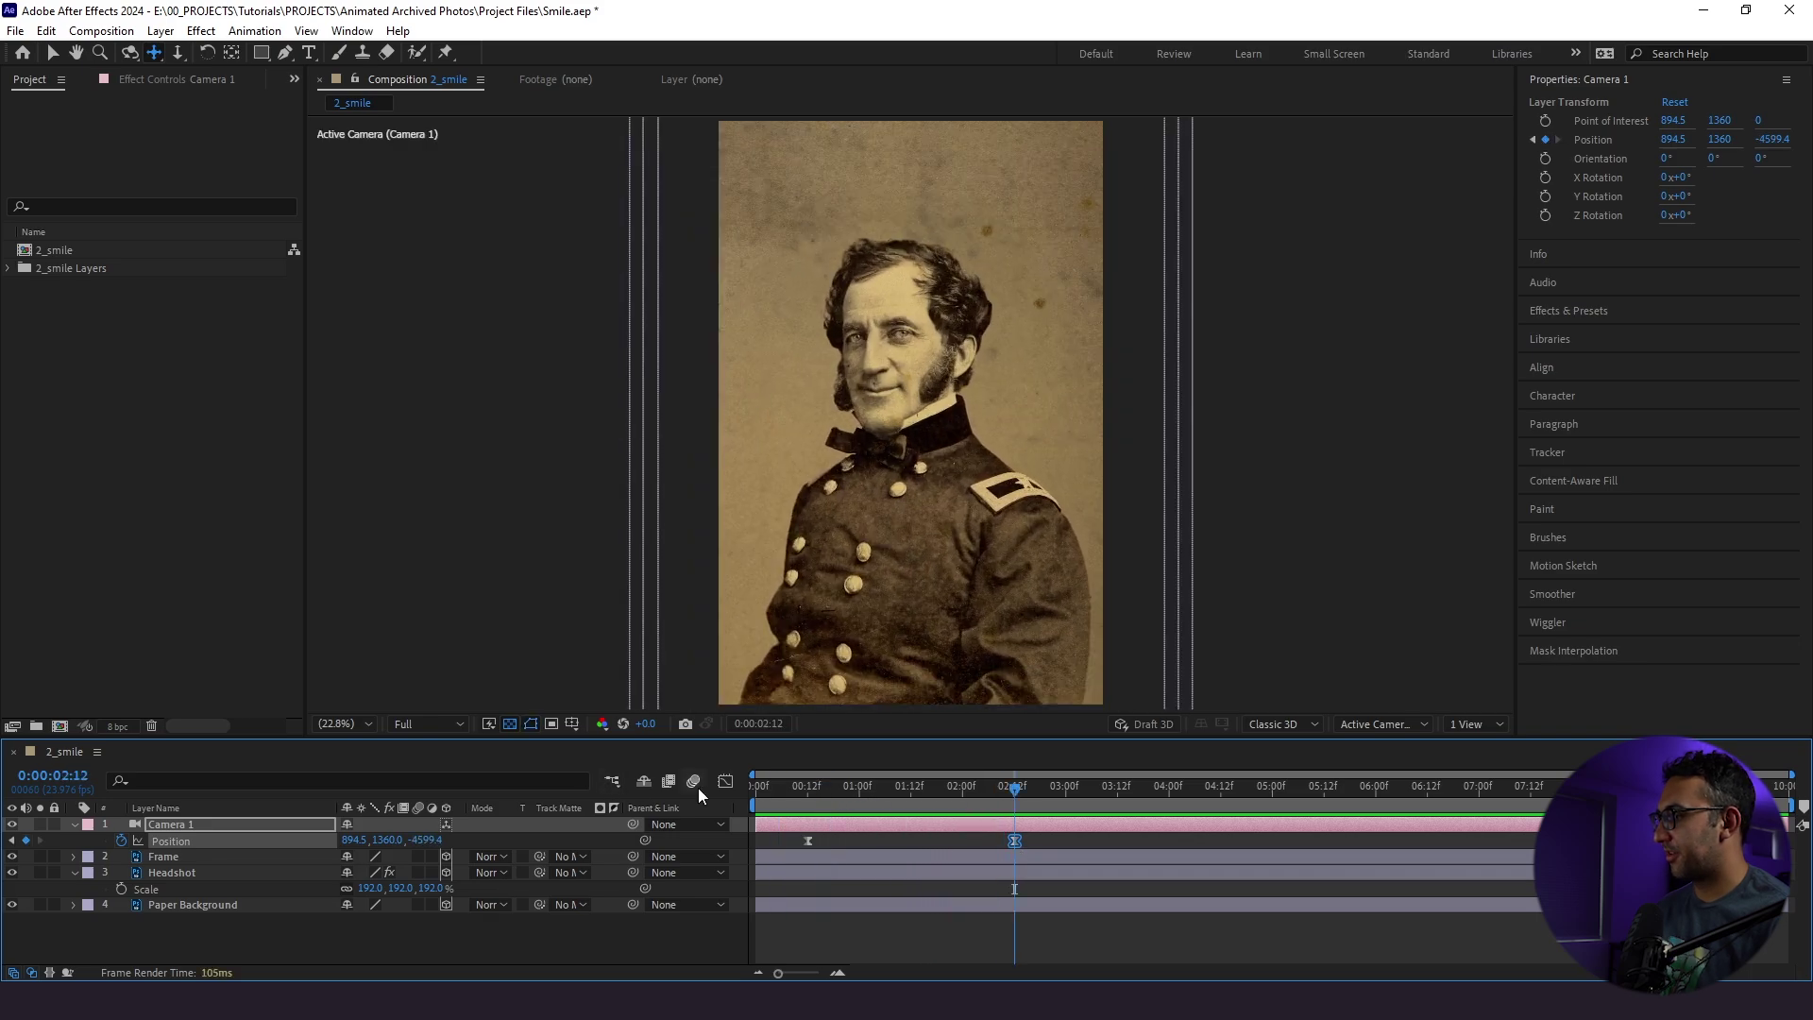
left_click(725, 782)
left_click_drag(979, 926, 858, 926)
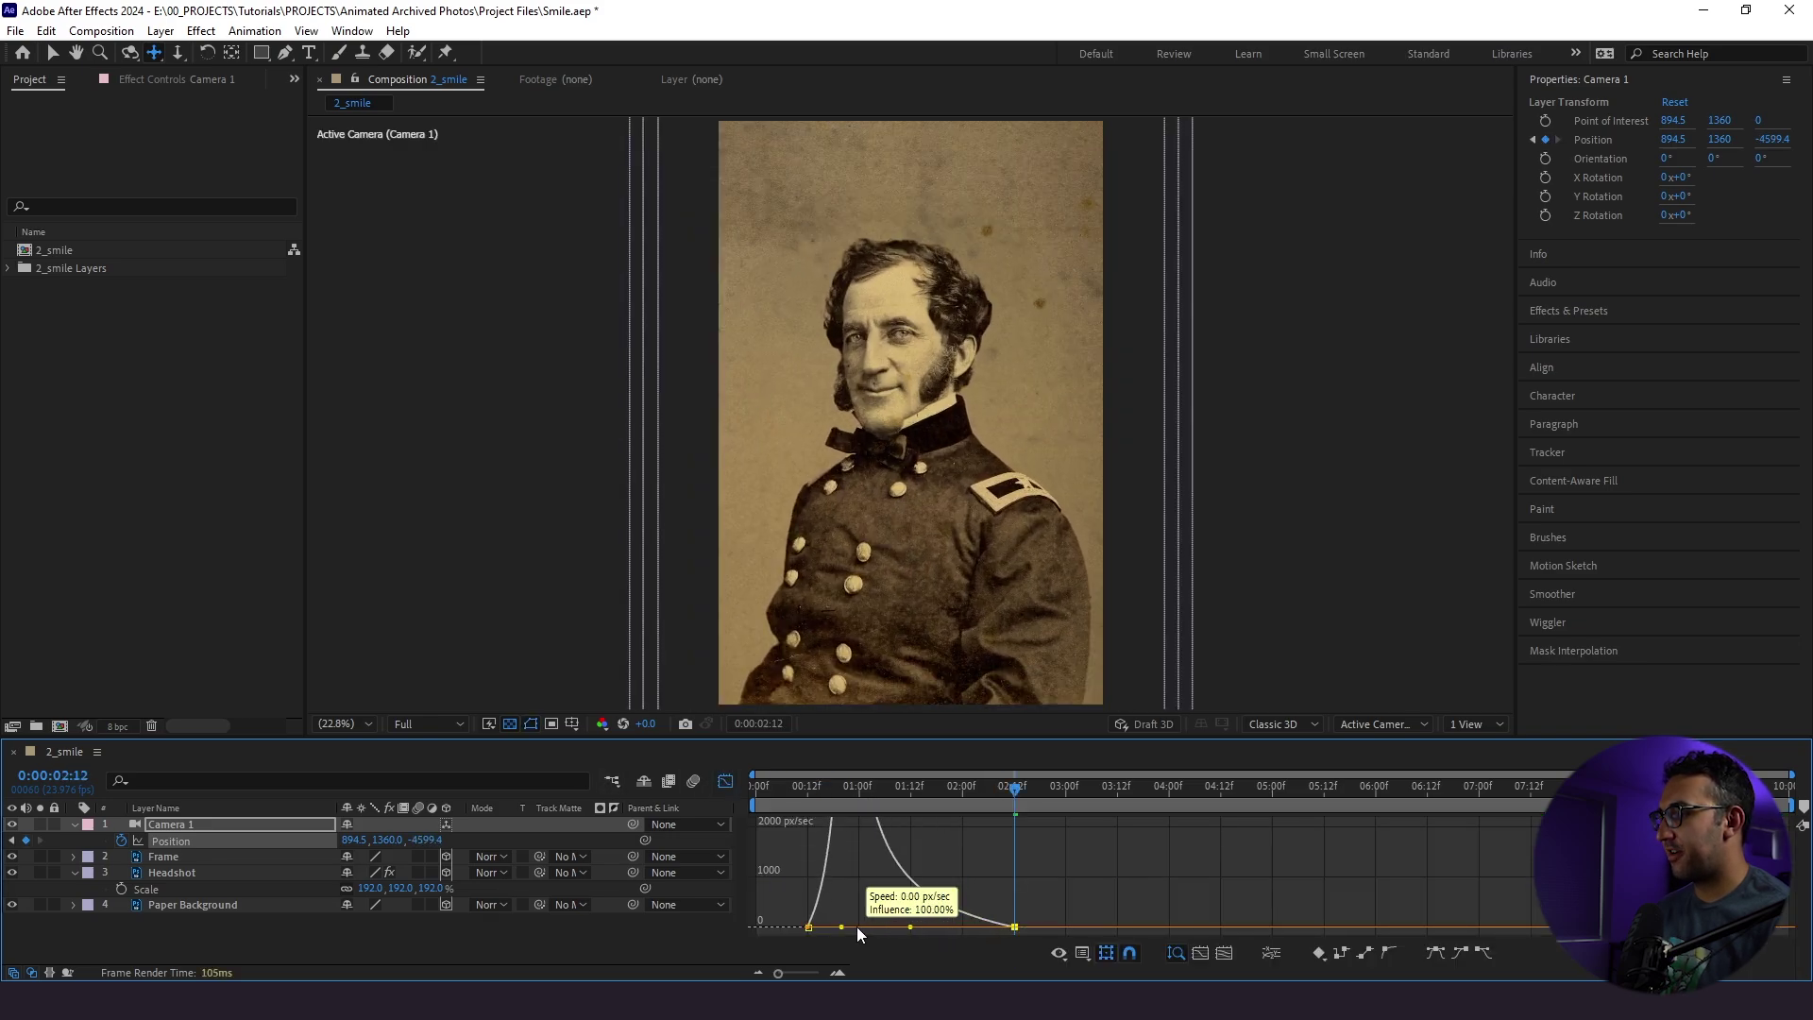
left_click(725, 782)
Preview the camera push-in at Half resolution.
left_click(784, 793)
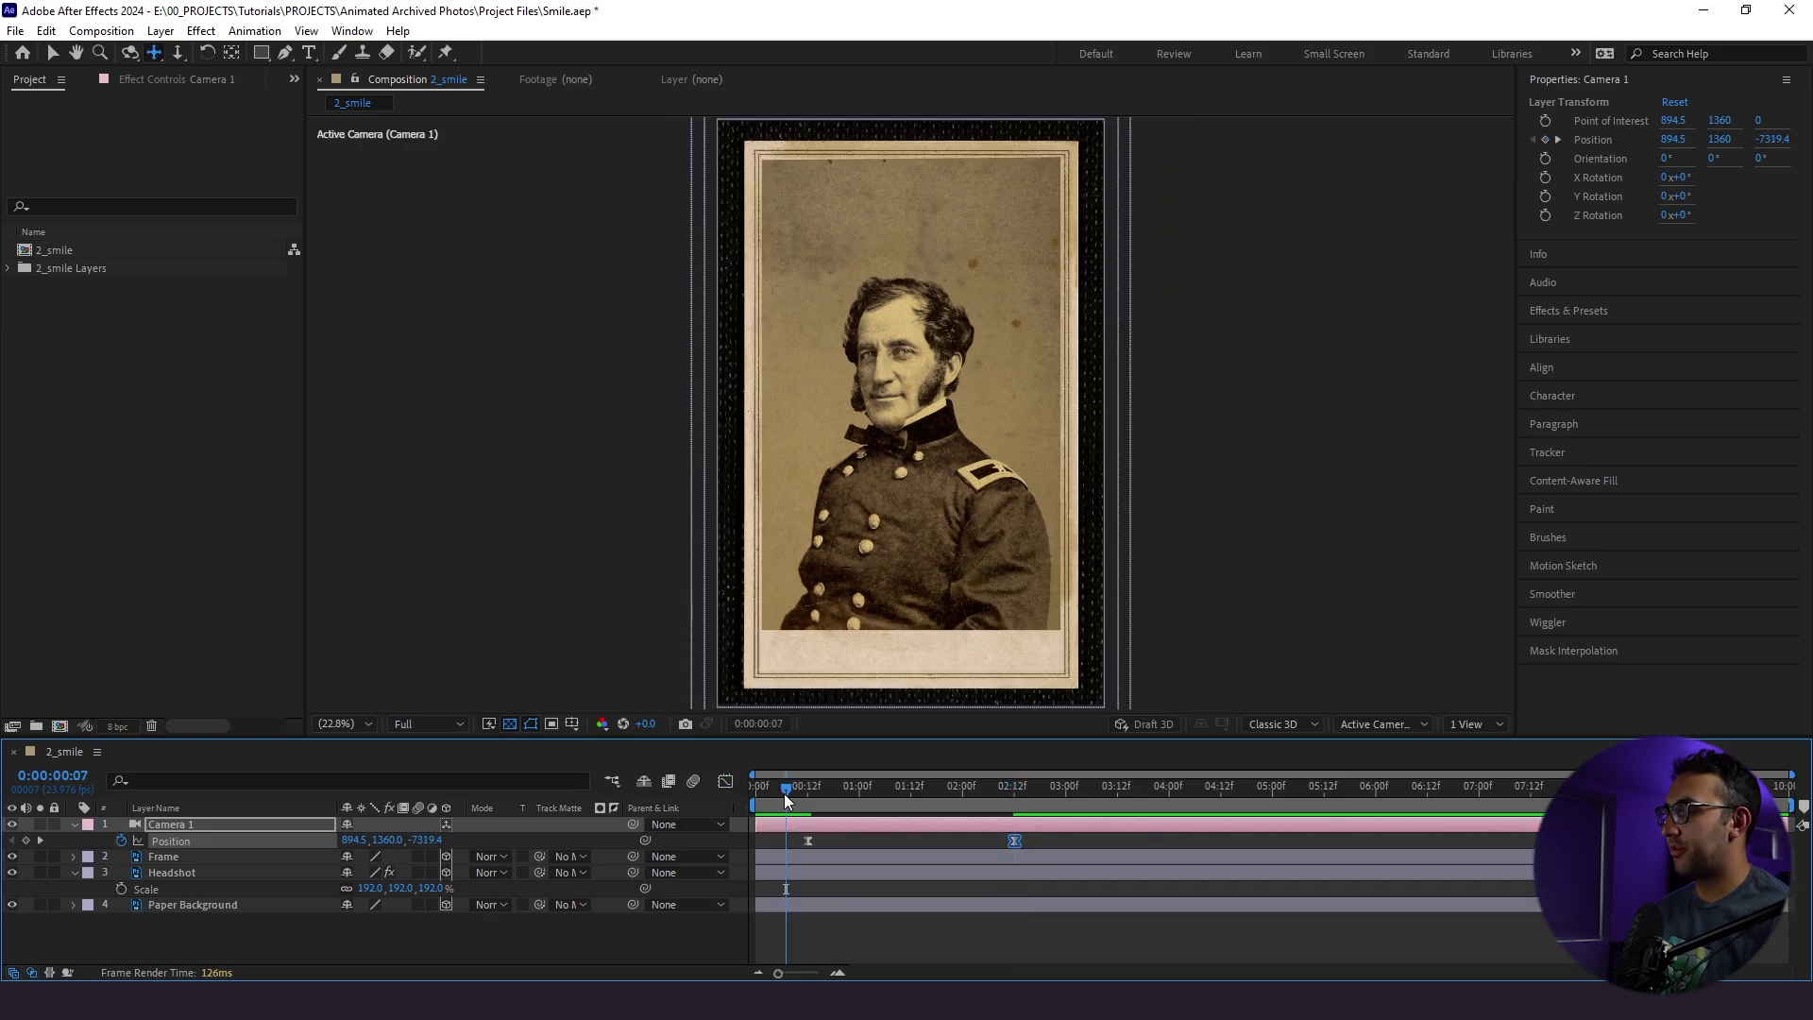
key("space")
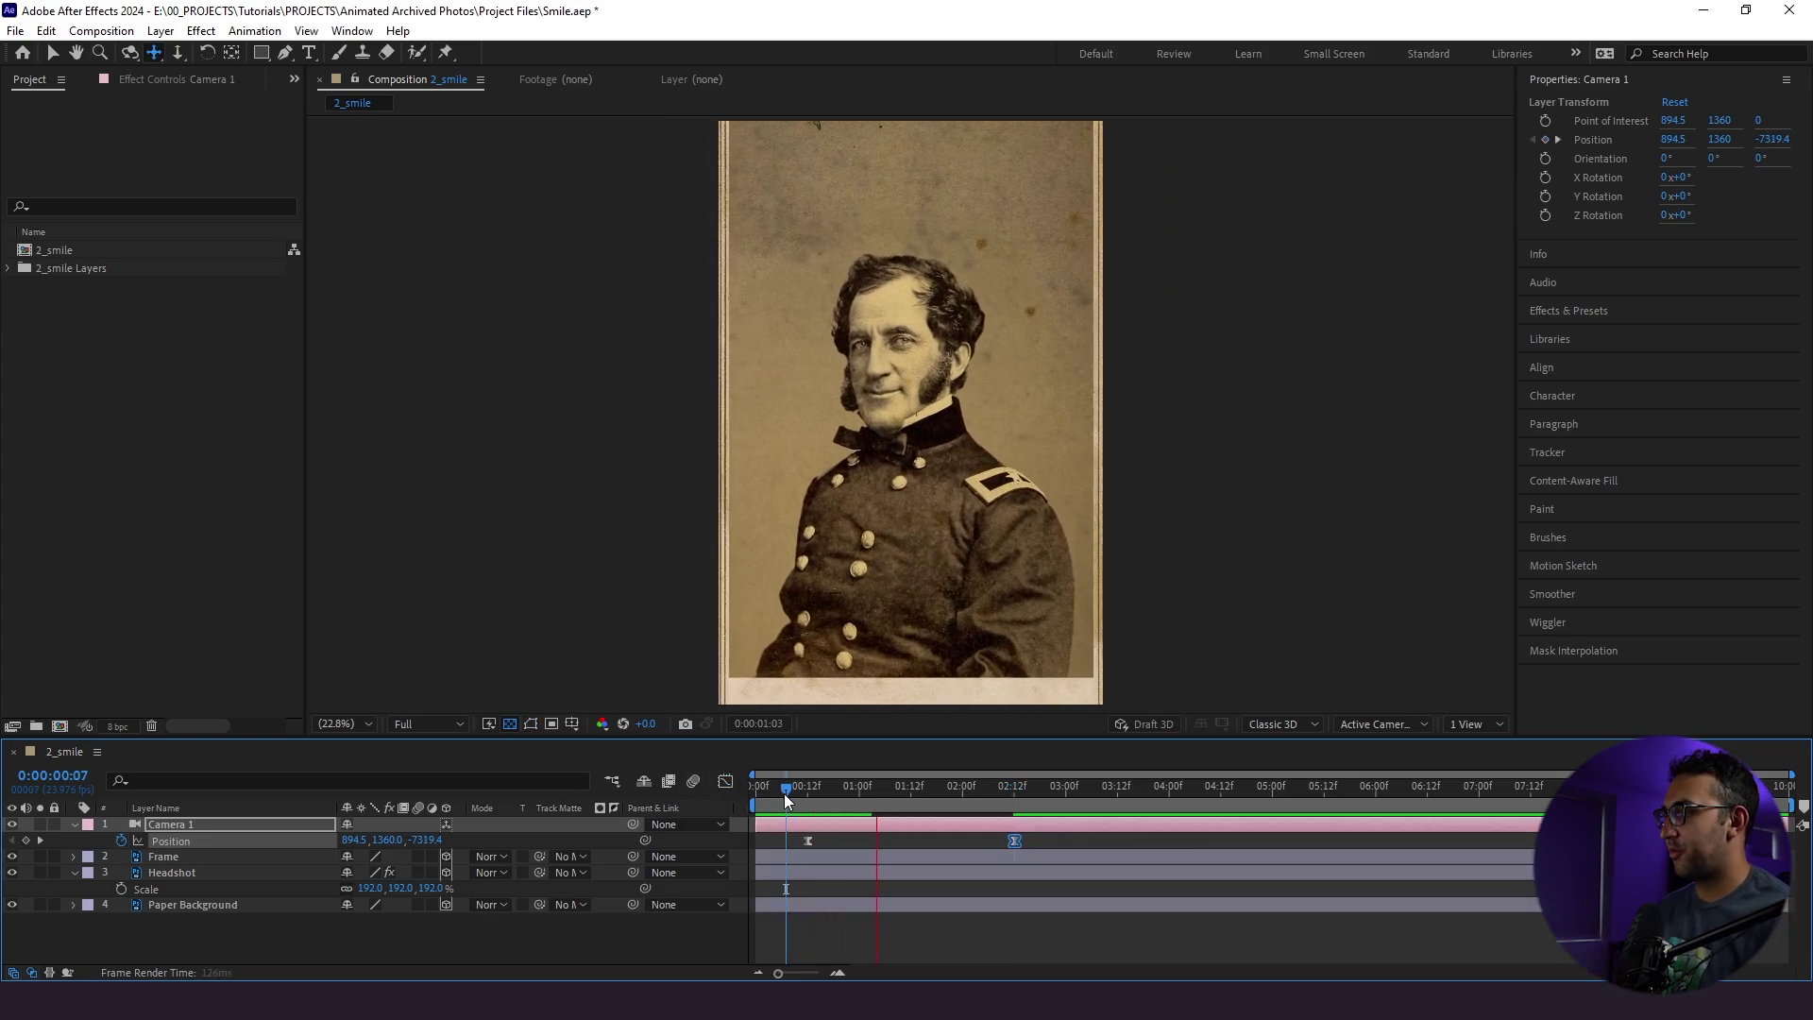
left_click(439, 724)
left_click(418, 790)
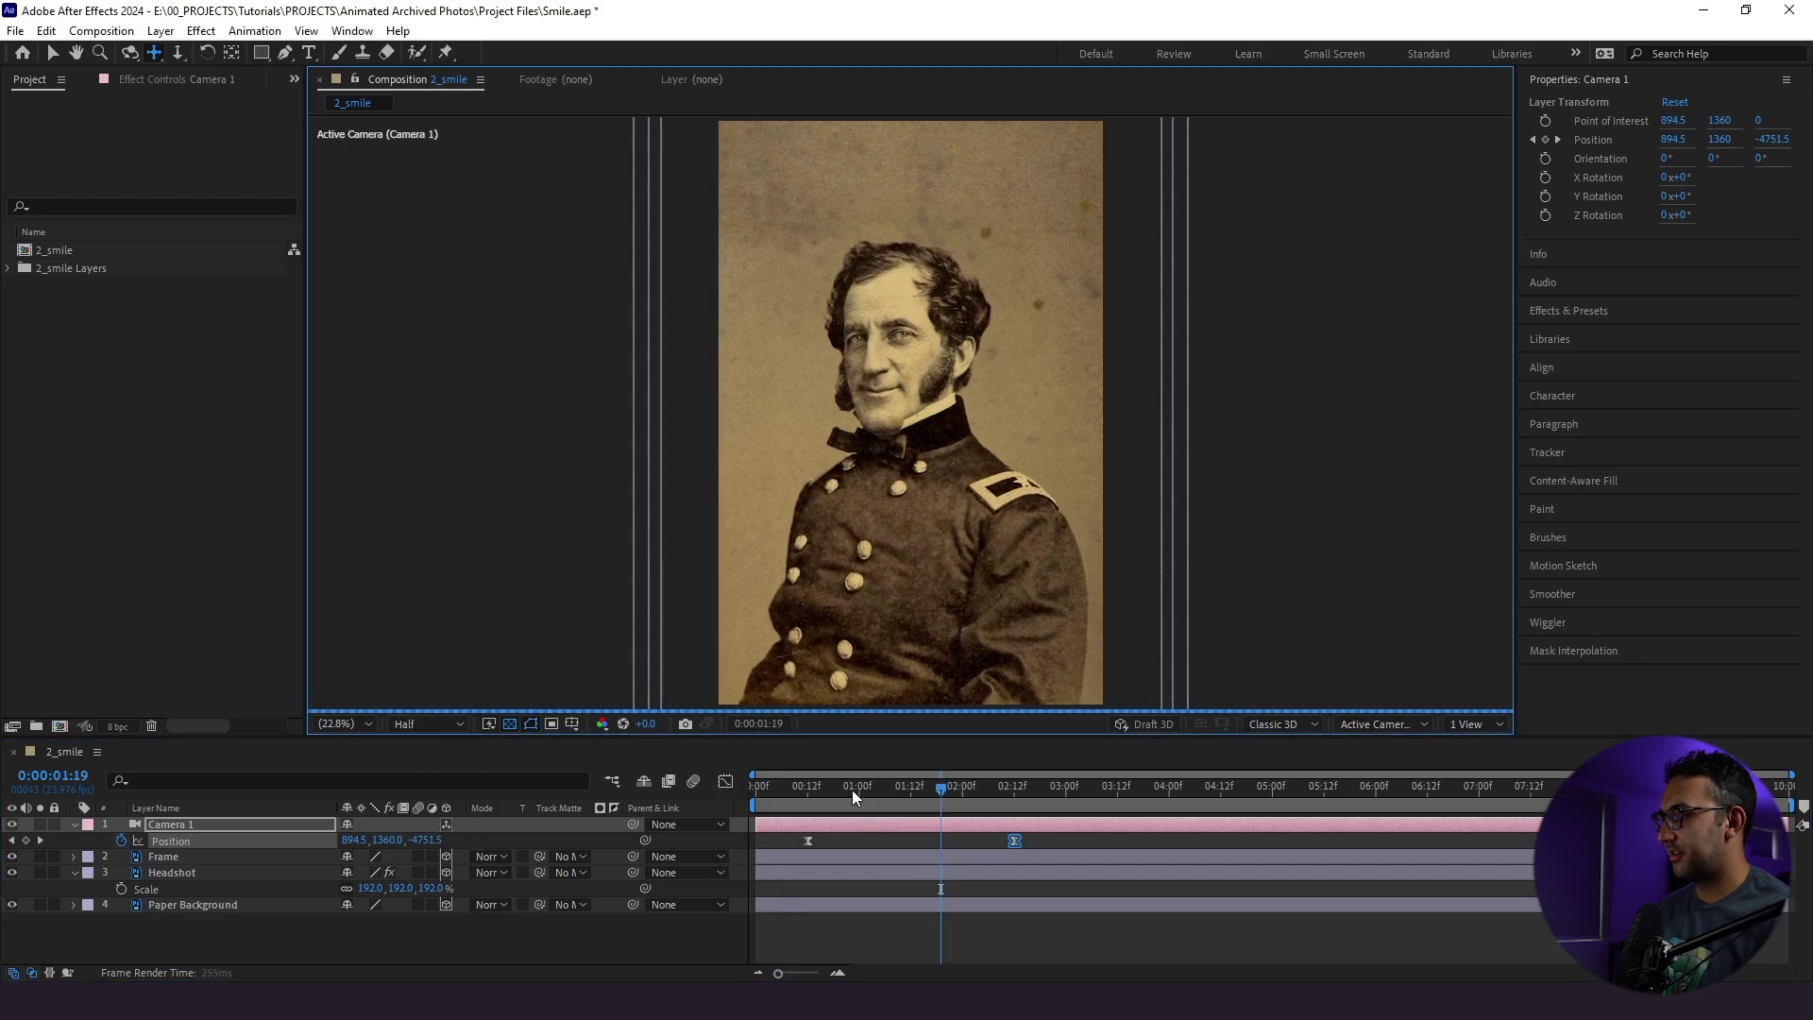
left_click(772, 789)
key("space")
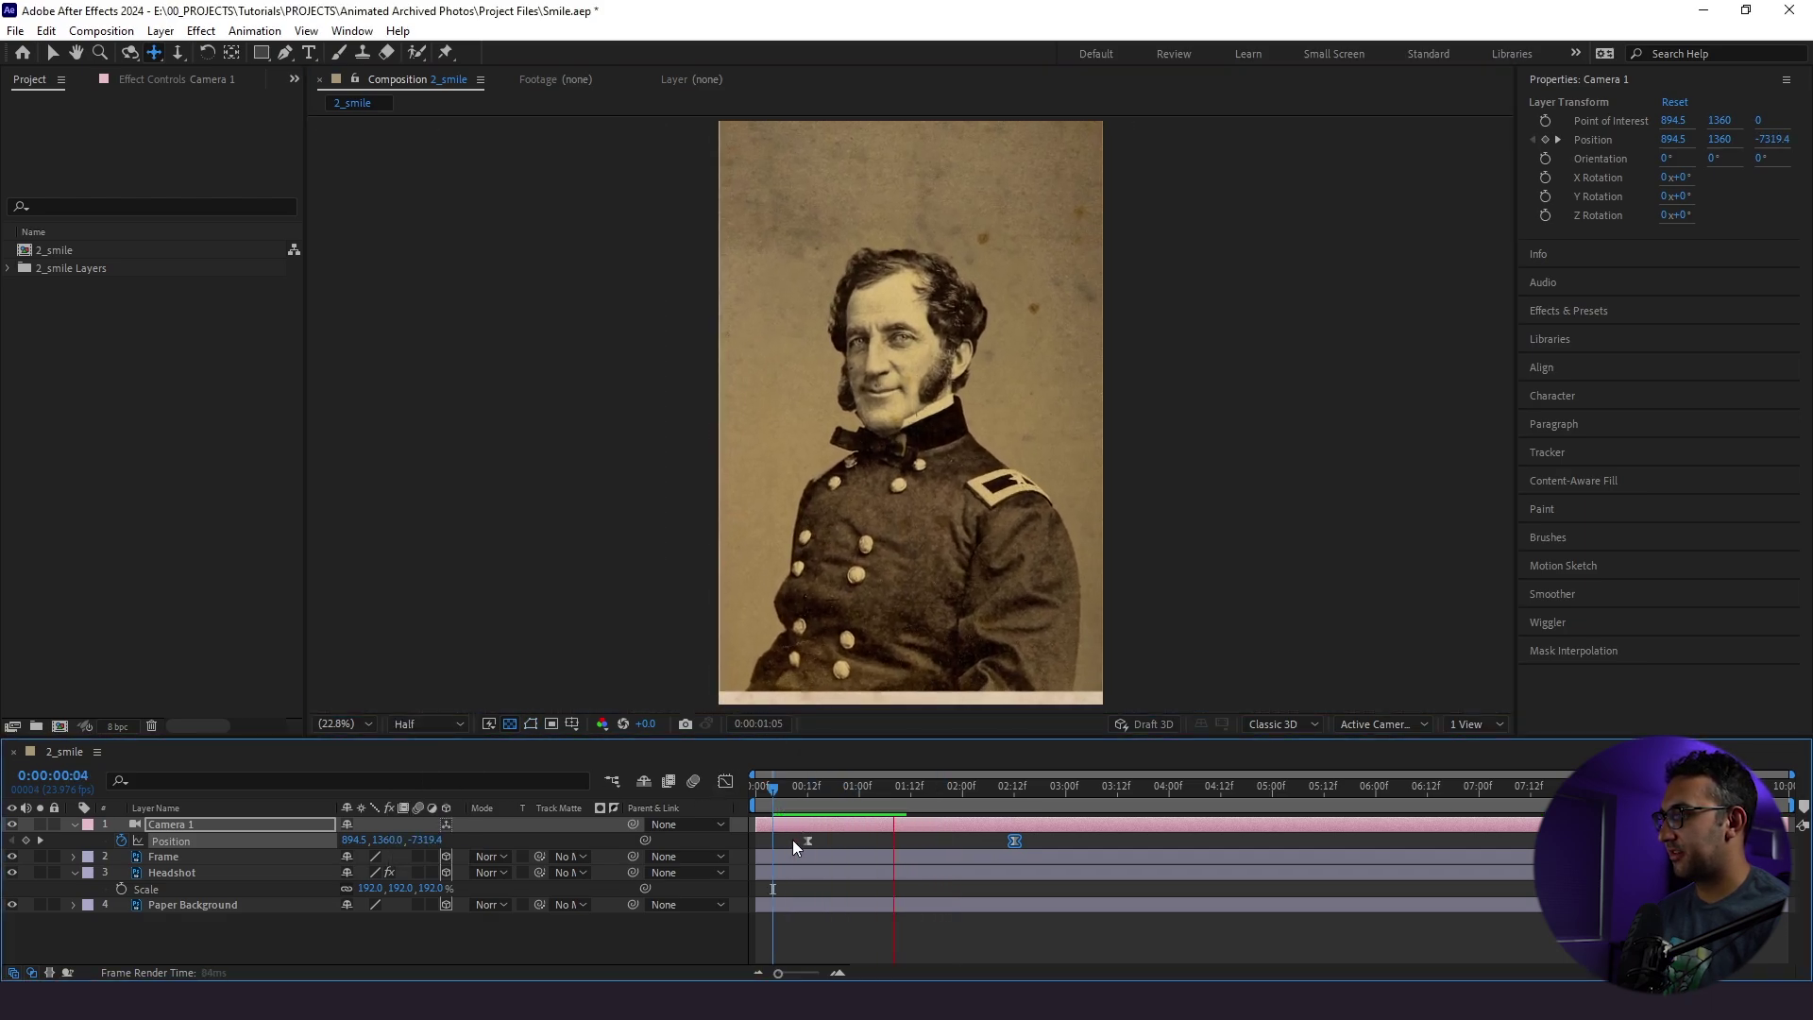
left_click(807, 796)
key("space")
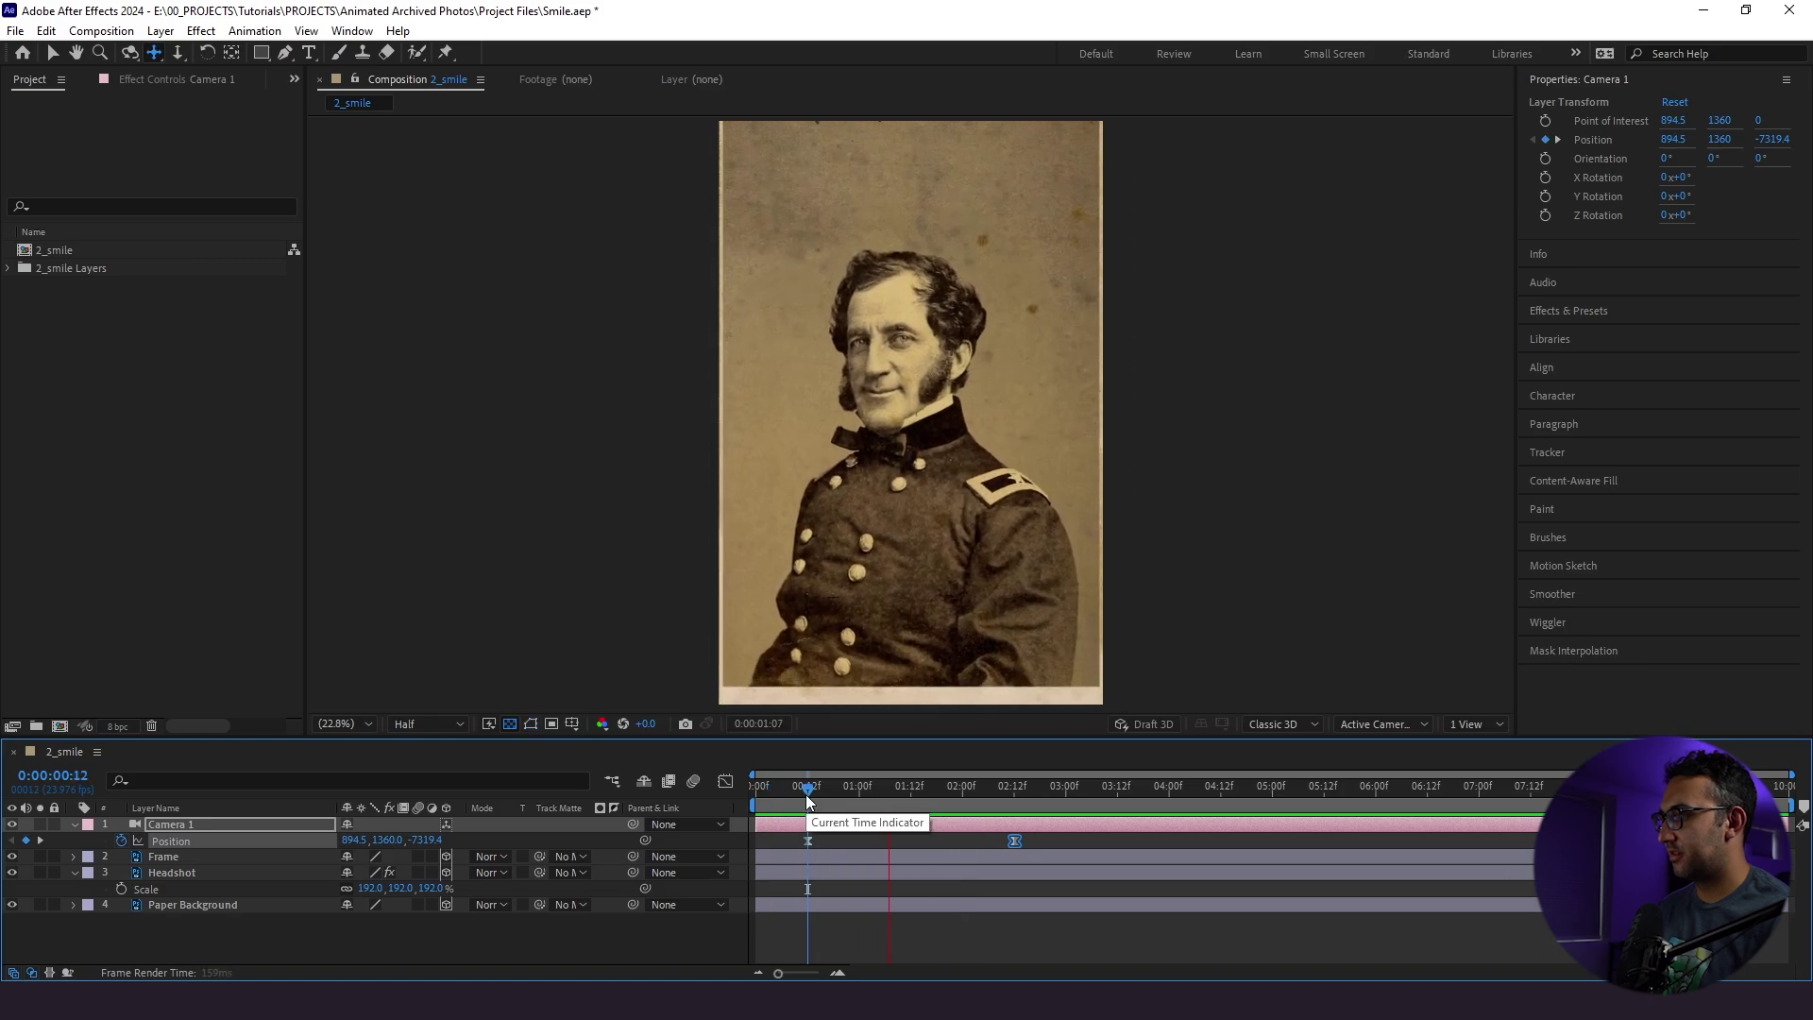
Slide both camera Position keyframes later, to about 1:00 and 3:00, and preview.
left_click_drag(807, 840, 853, 853)
key("Home")
key("space")
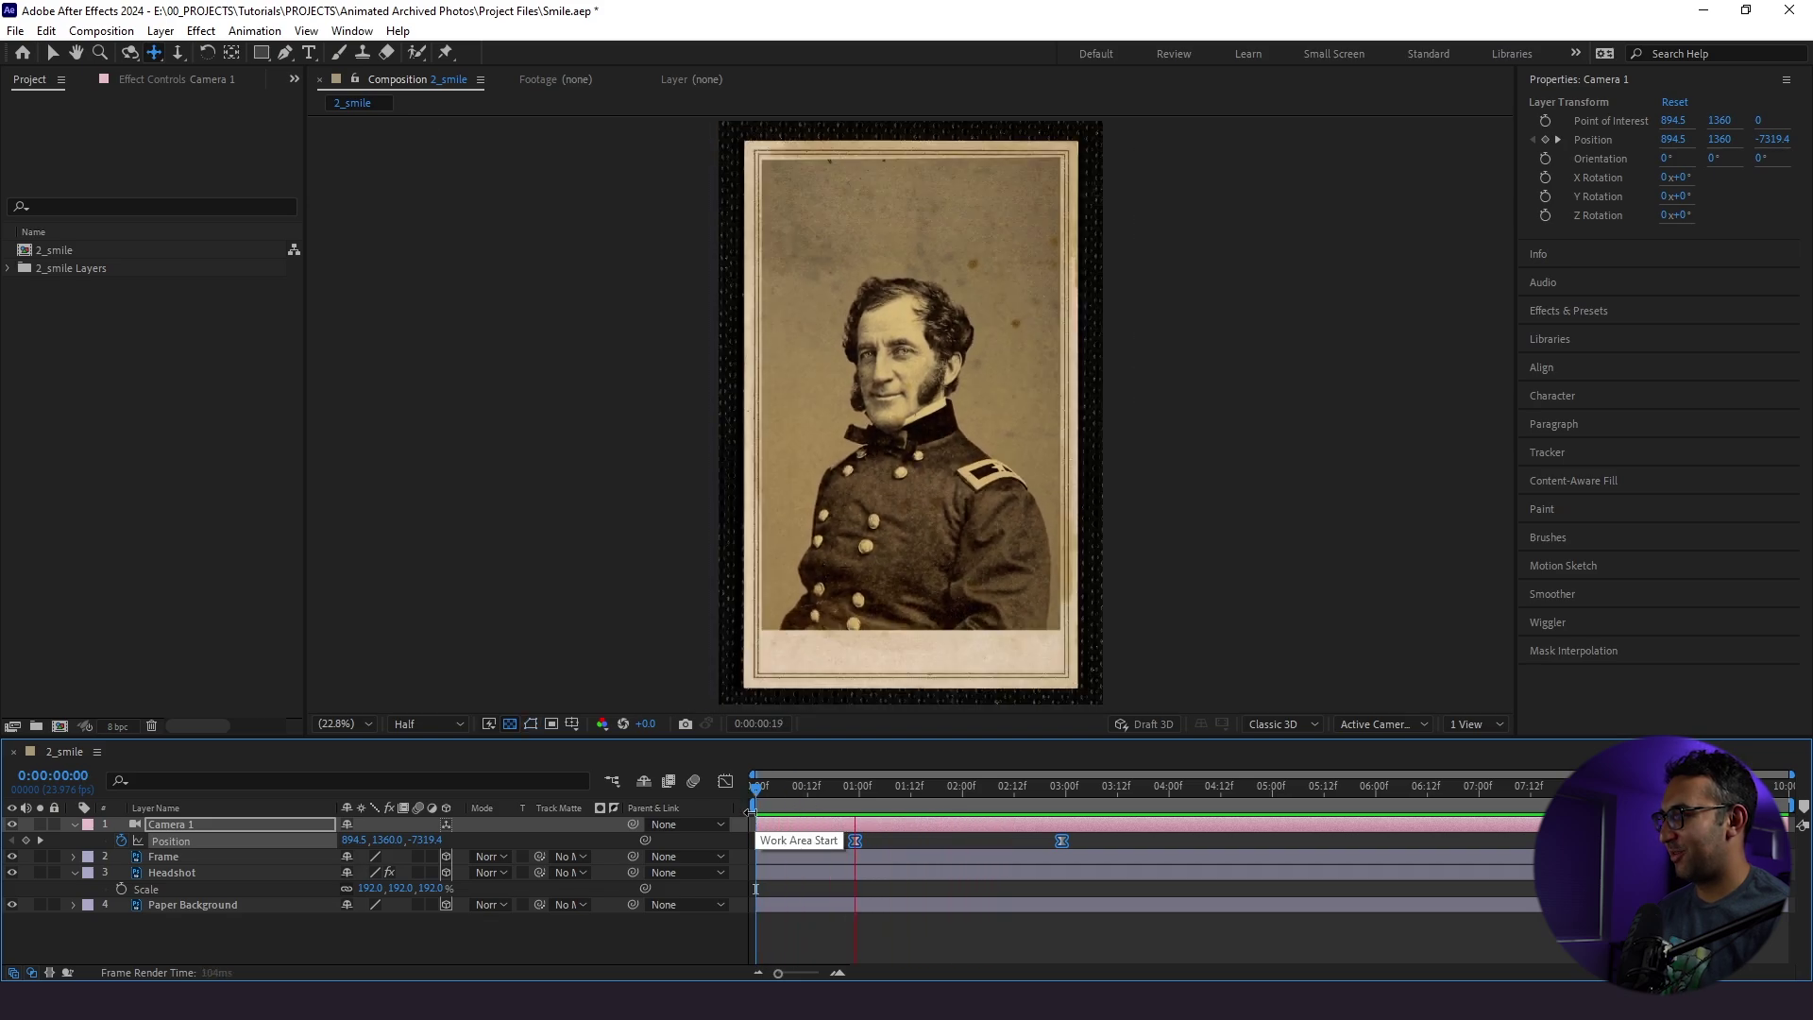
left_click(799, 804)
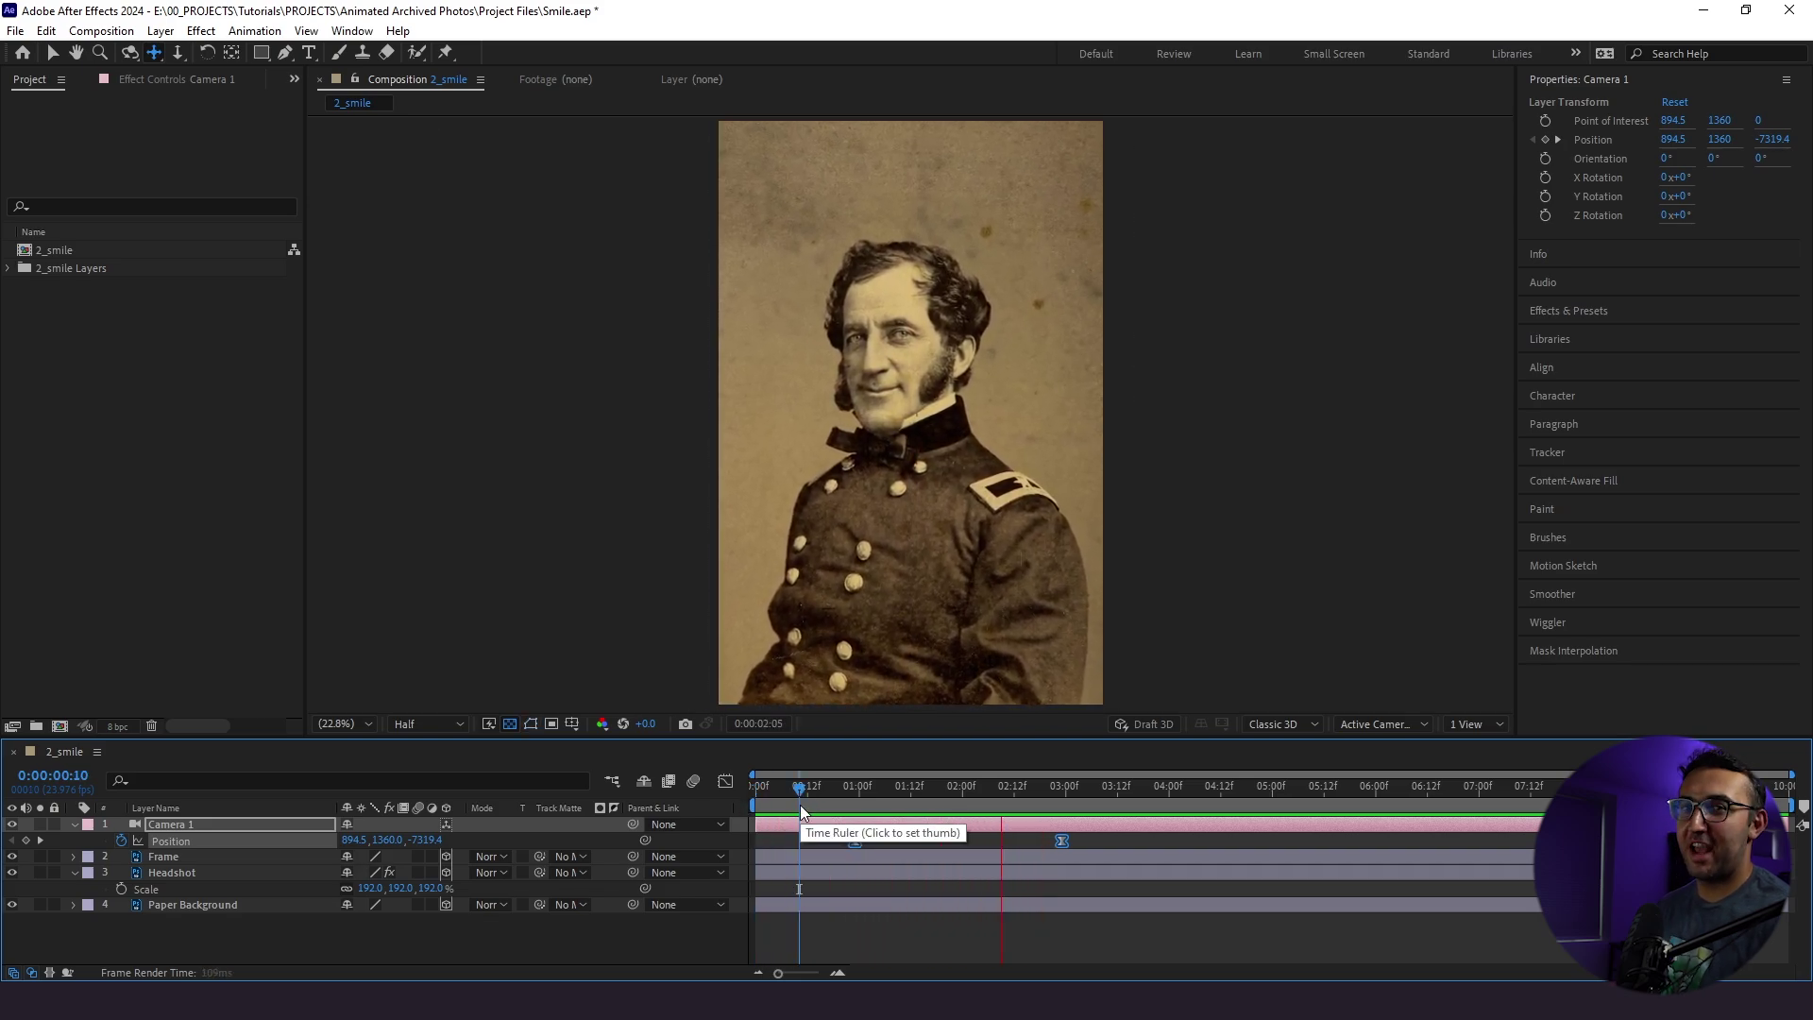
left_click(809, 805)
left_click(756, 801)
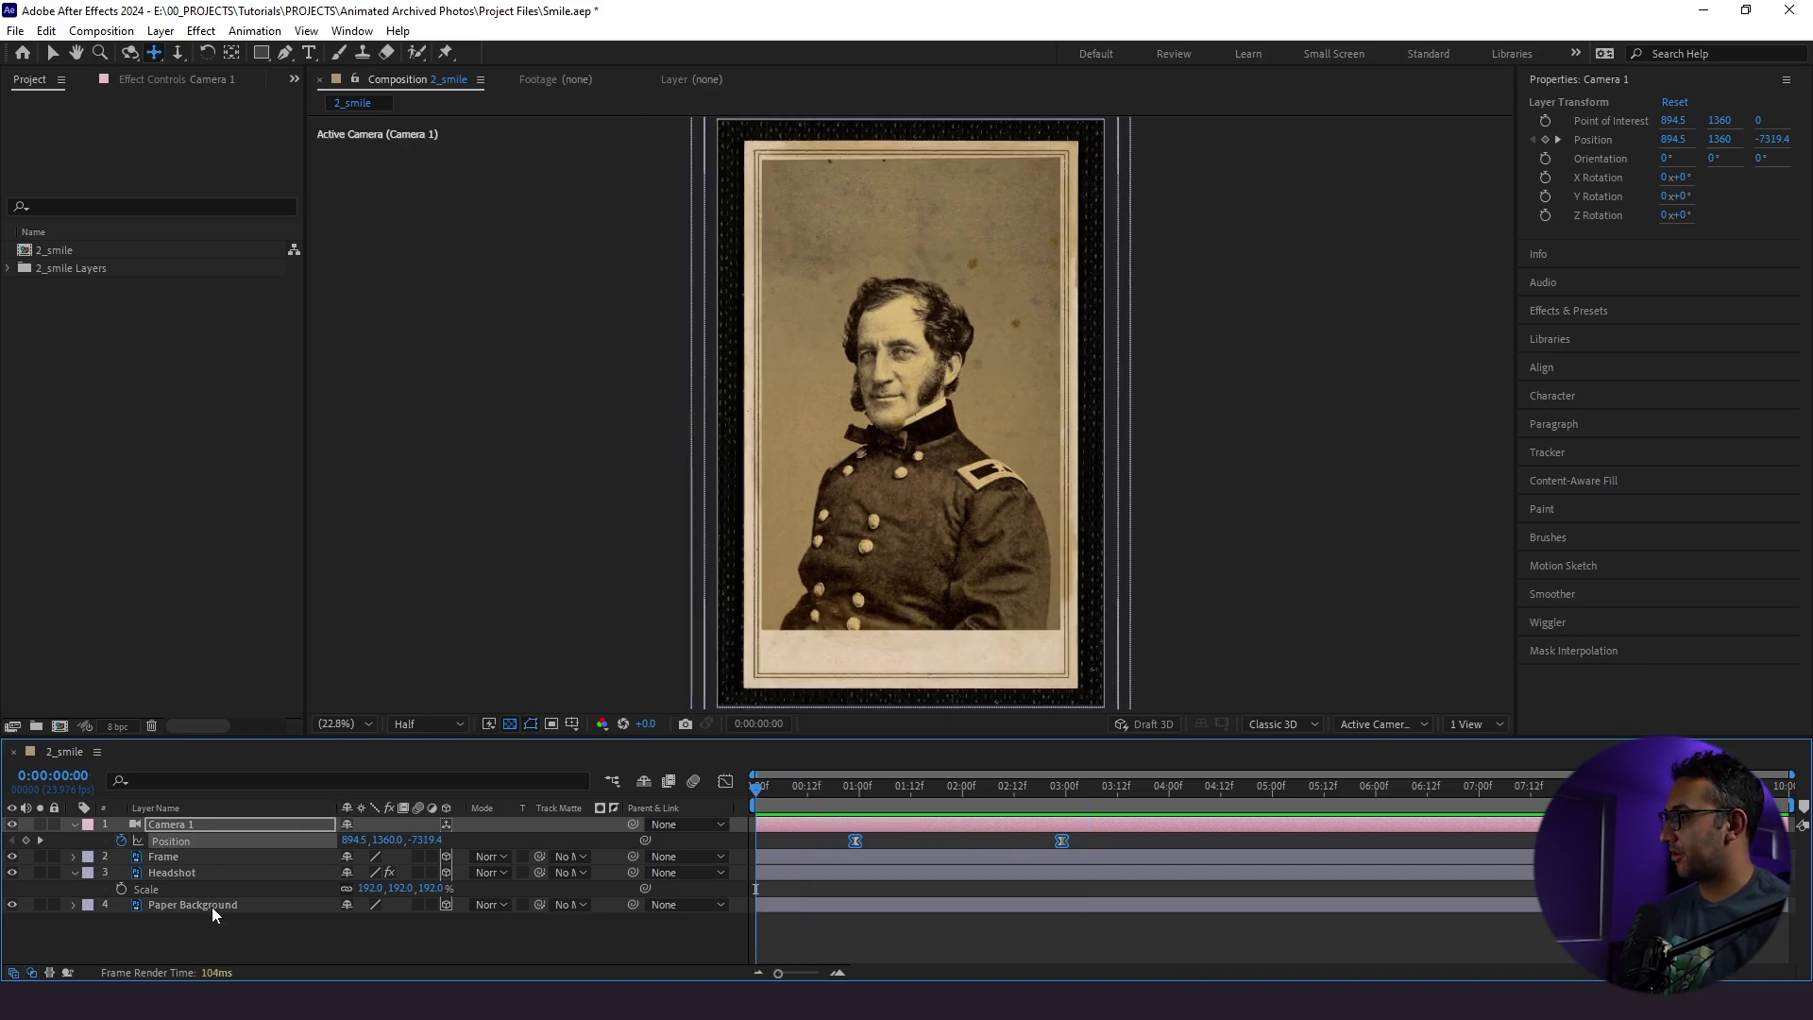
Solo Paper Background and move its anchor point to the left edge (anchor X 205).
left_click(39, 905)
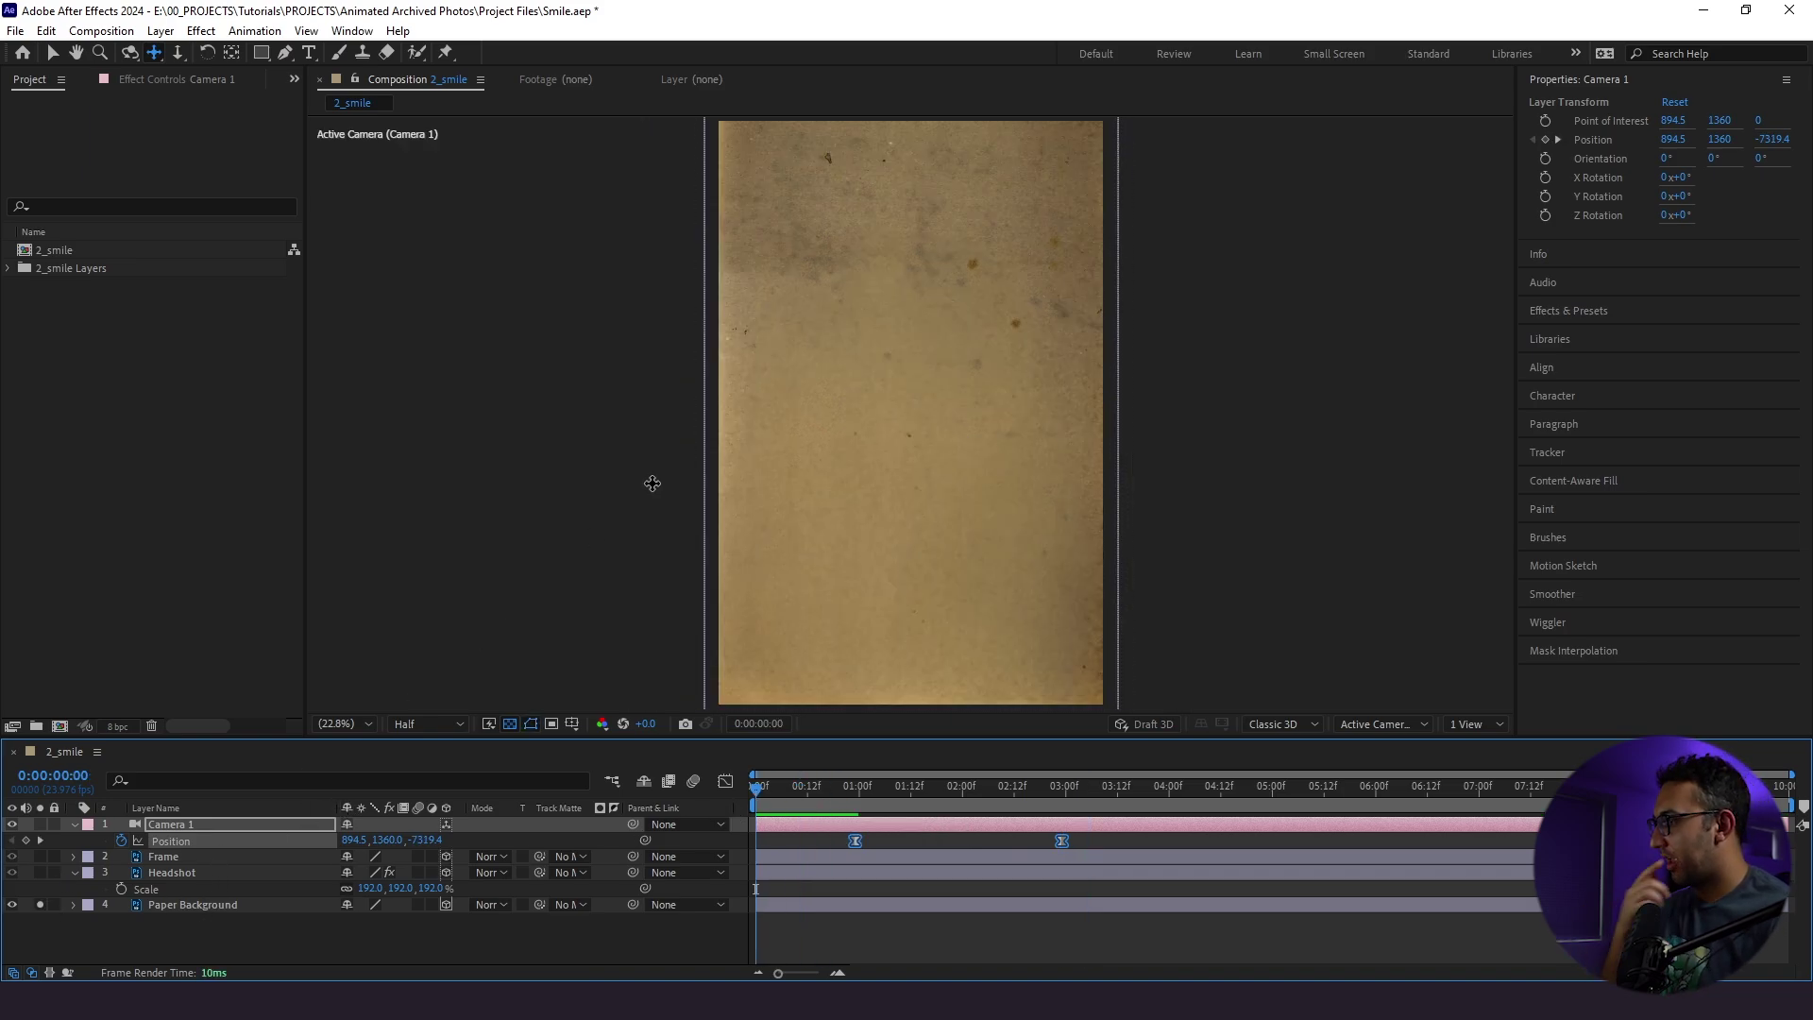
key("comma")
left_click(194, 905)
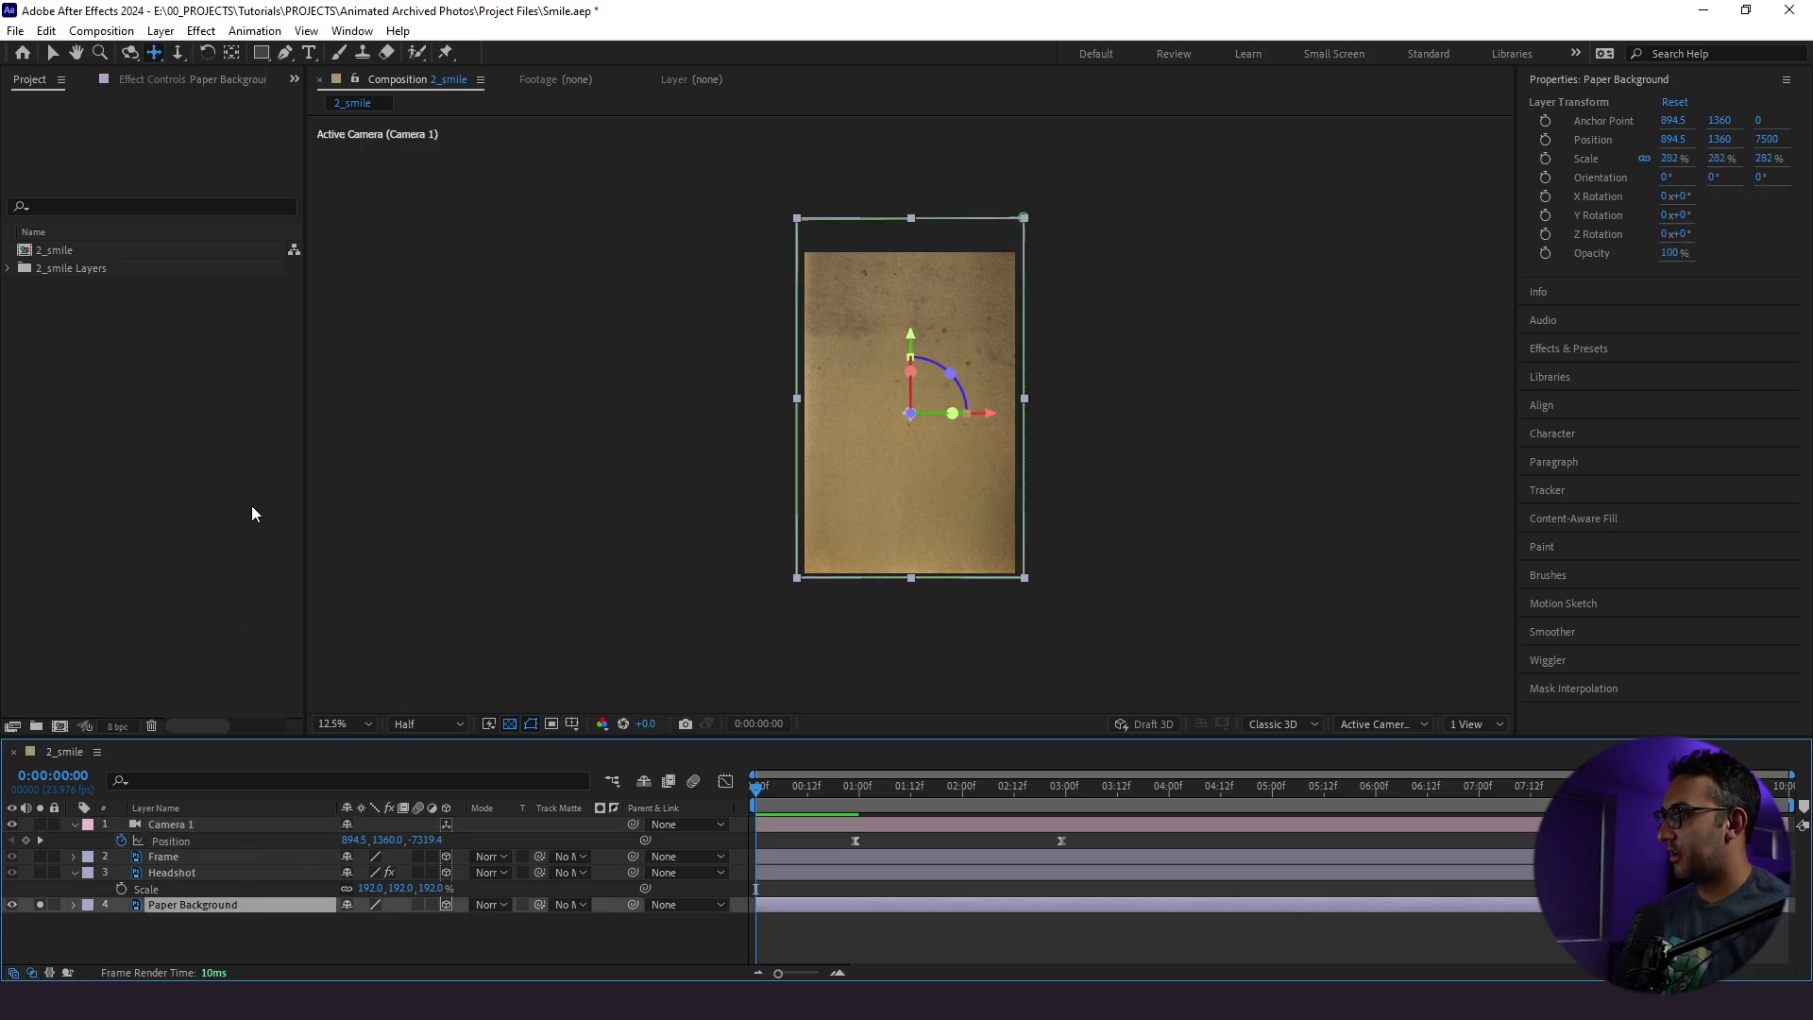
left_click(230, 54)
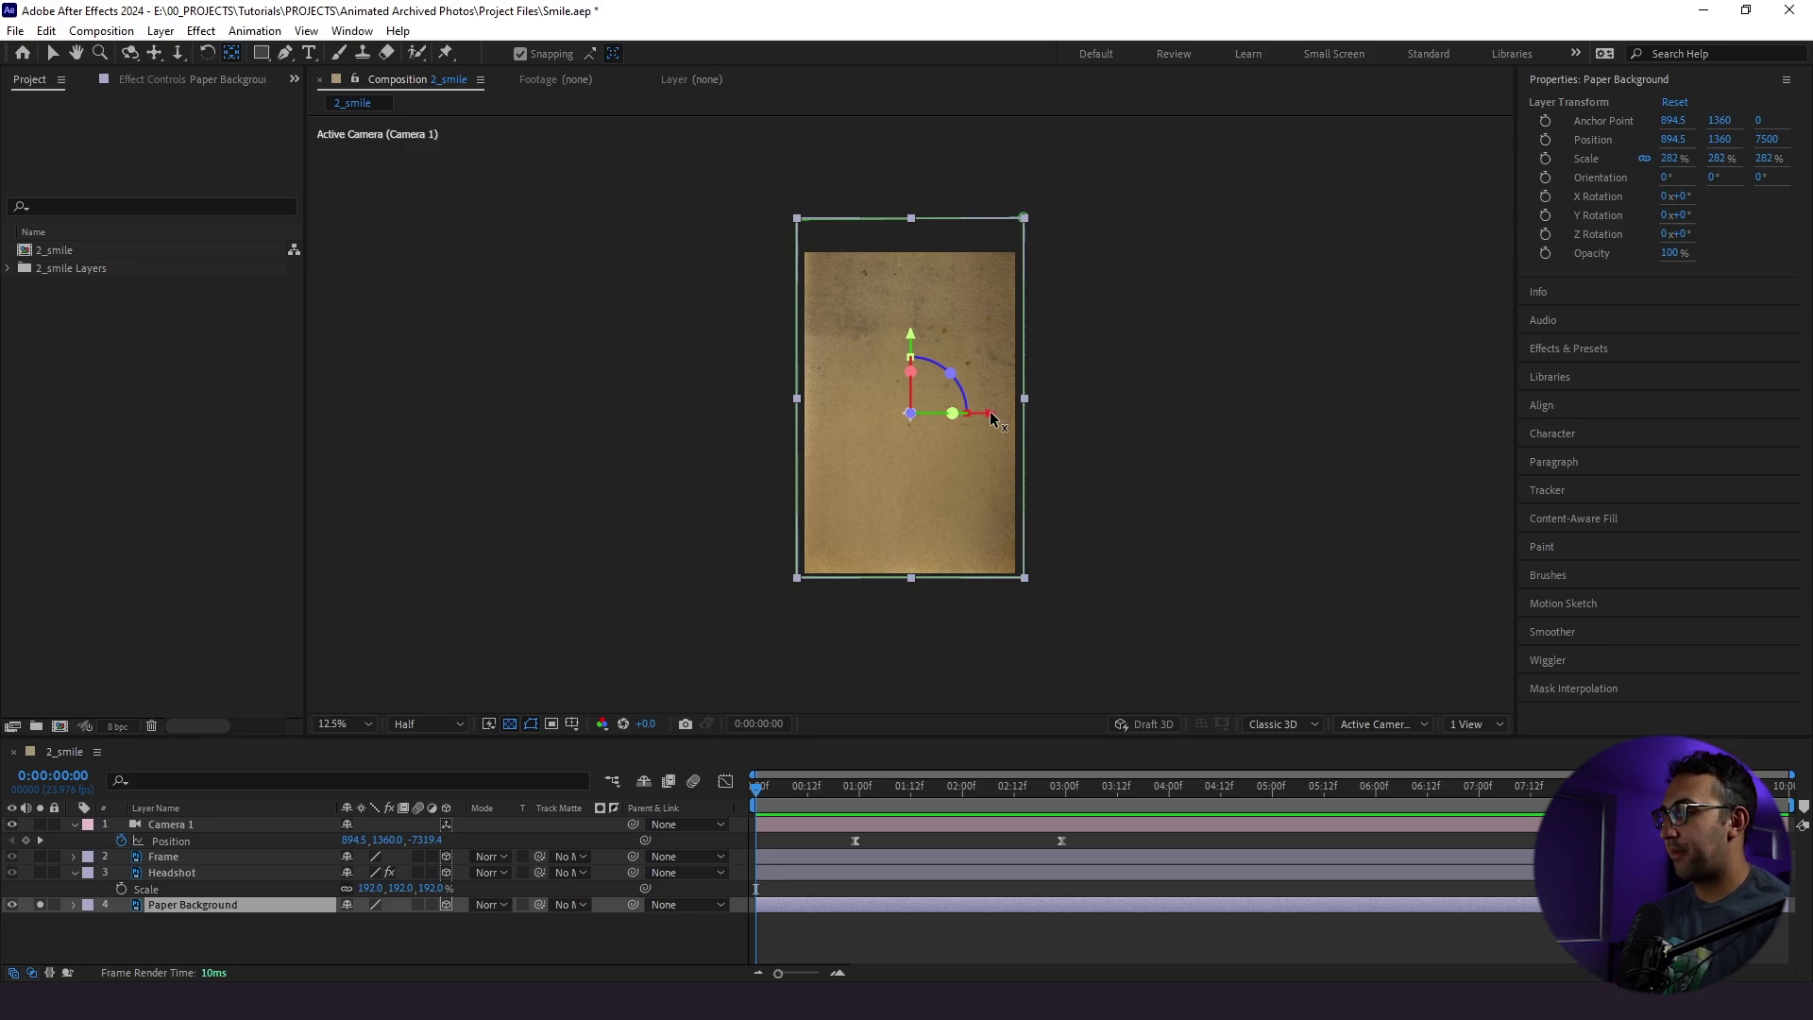
left_click_drag(992, 416, 886, 413)
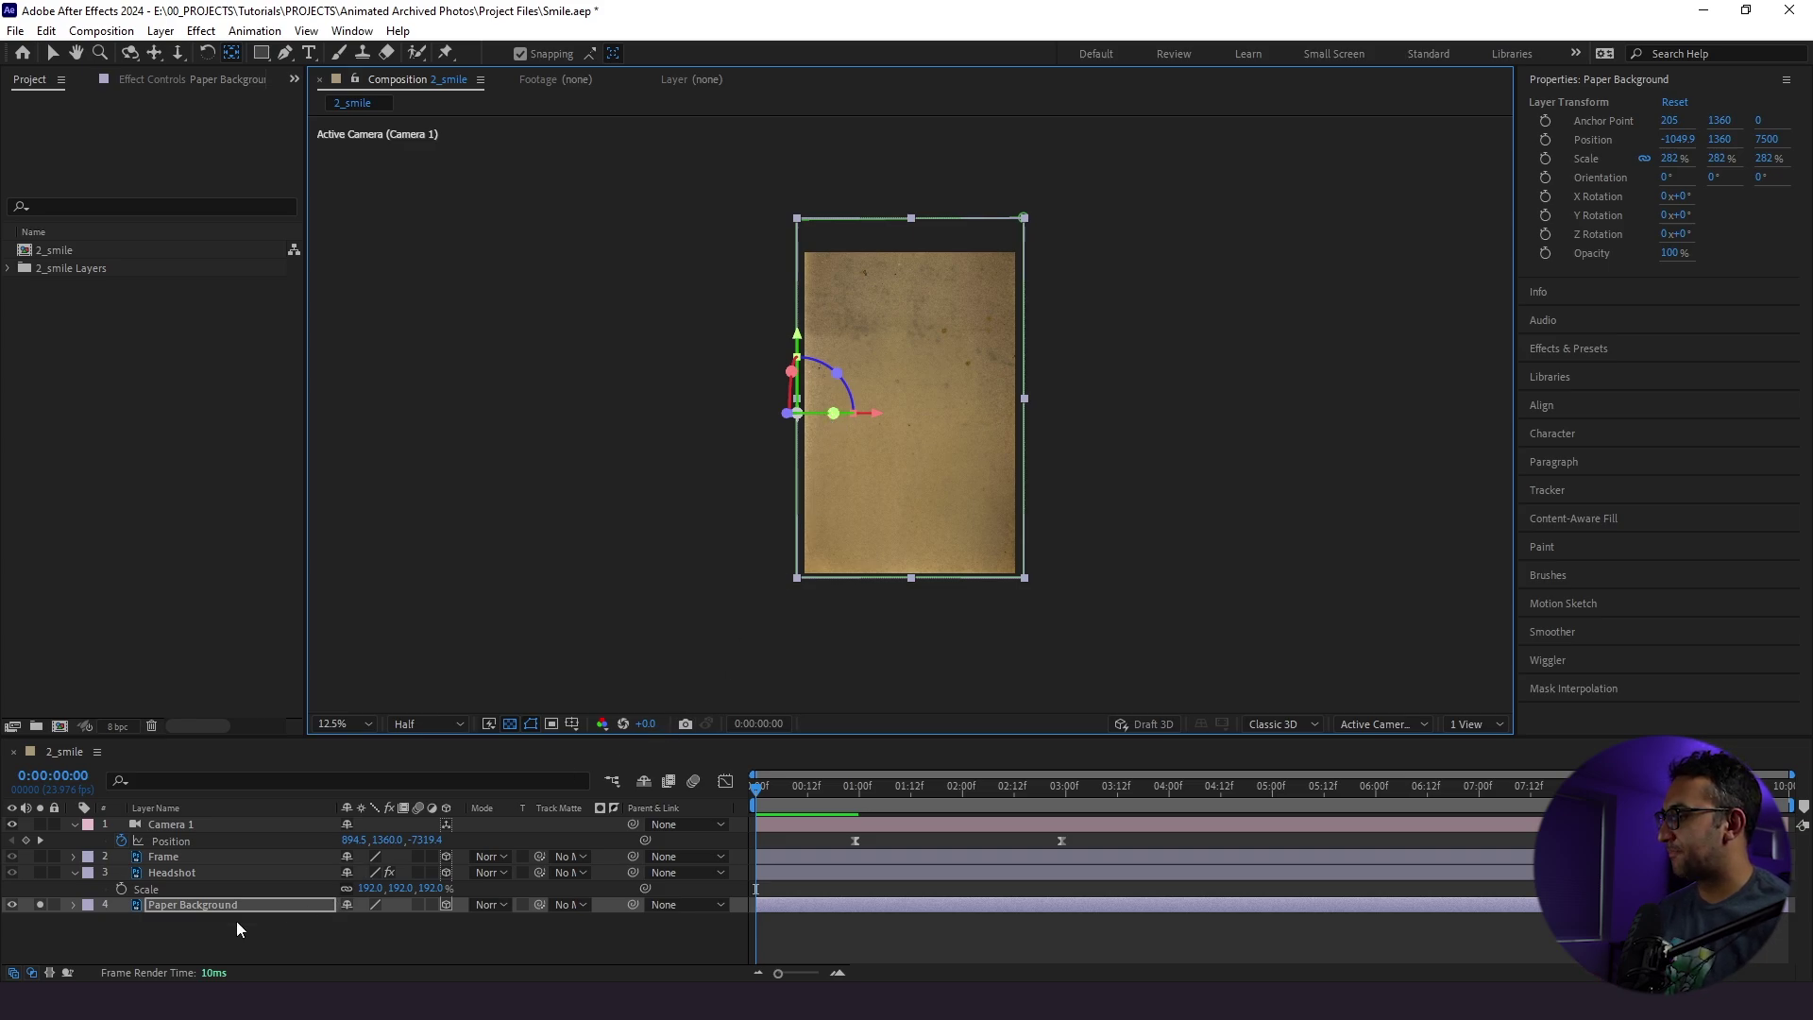
Keyframe Paper Background Y Rotation from 0° at 0:00:00:23 to -140° at 0:00:02:23, eased.
key("r")
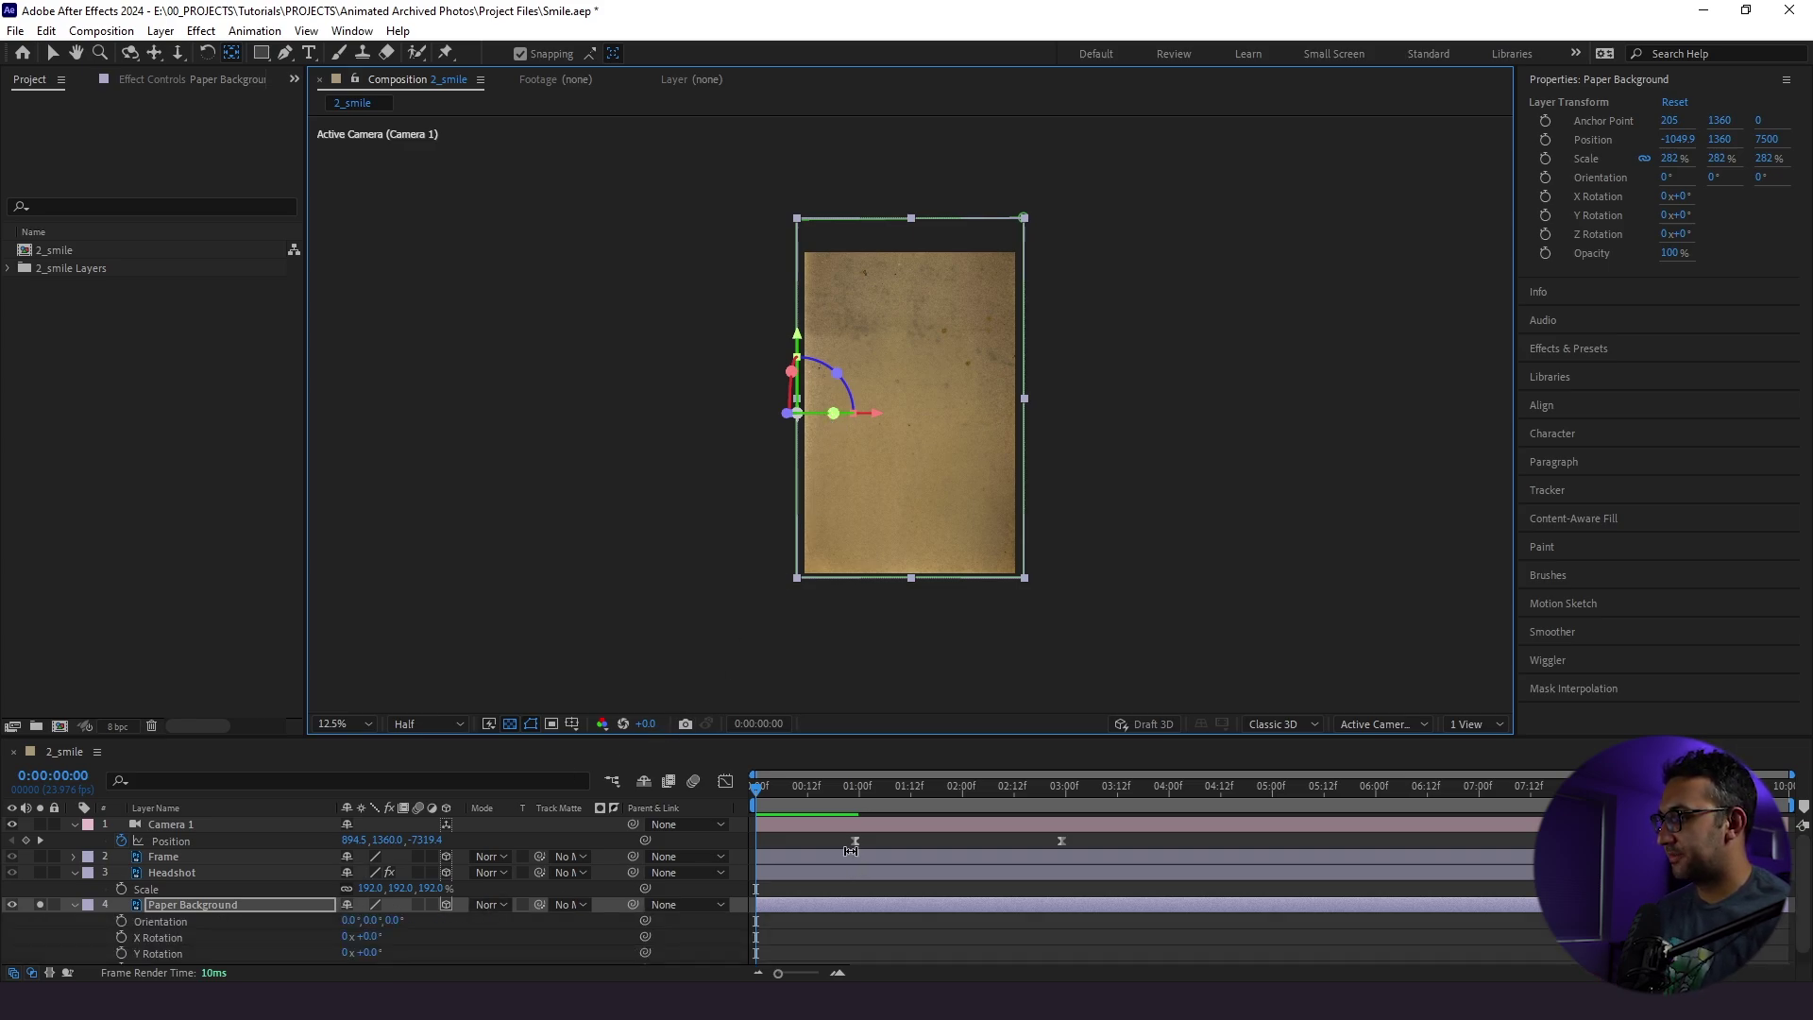
key("k")
scroll(435, 923, "down", 1)
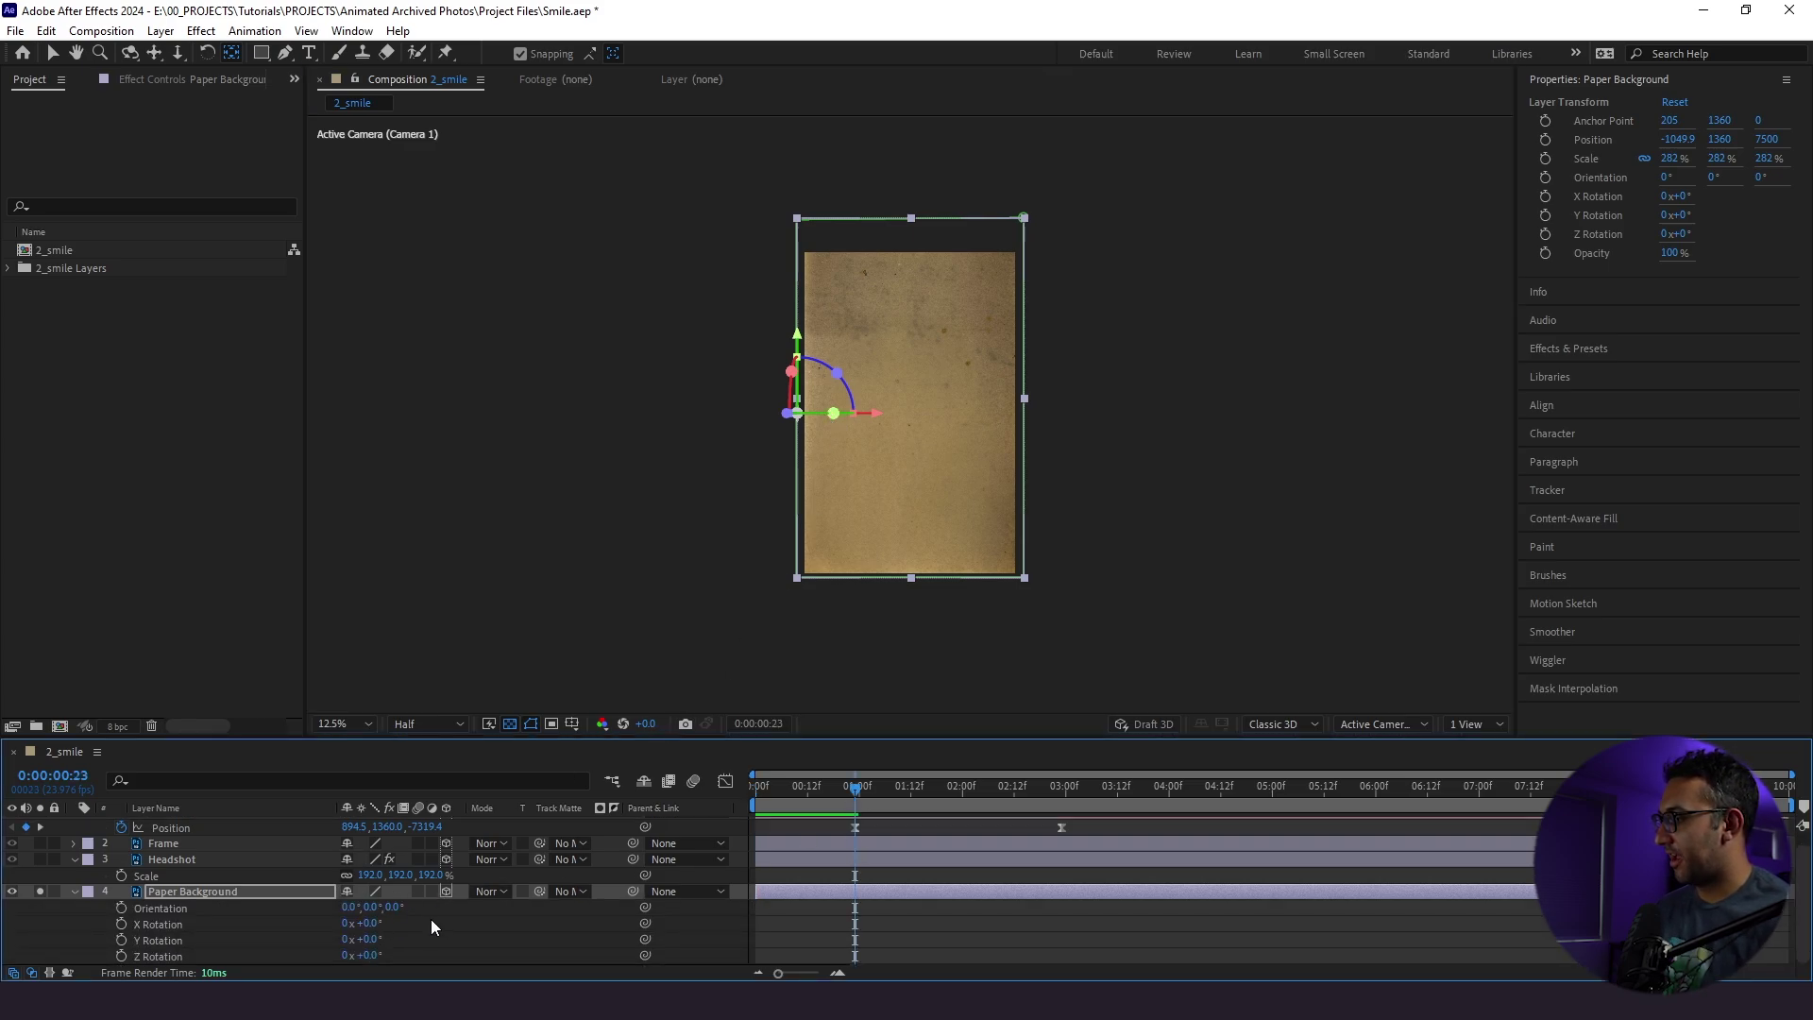
mouse_move(364, 939)
left_mouse_down()
mouse_move(444, 960)
mouse_move(335, 949)
mouse_move(368, 936)
left_mouse_up()
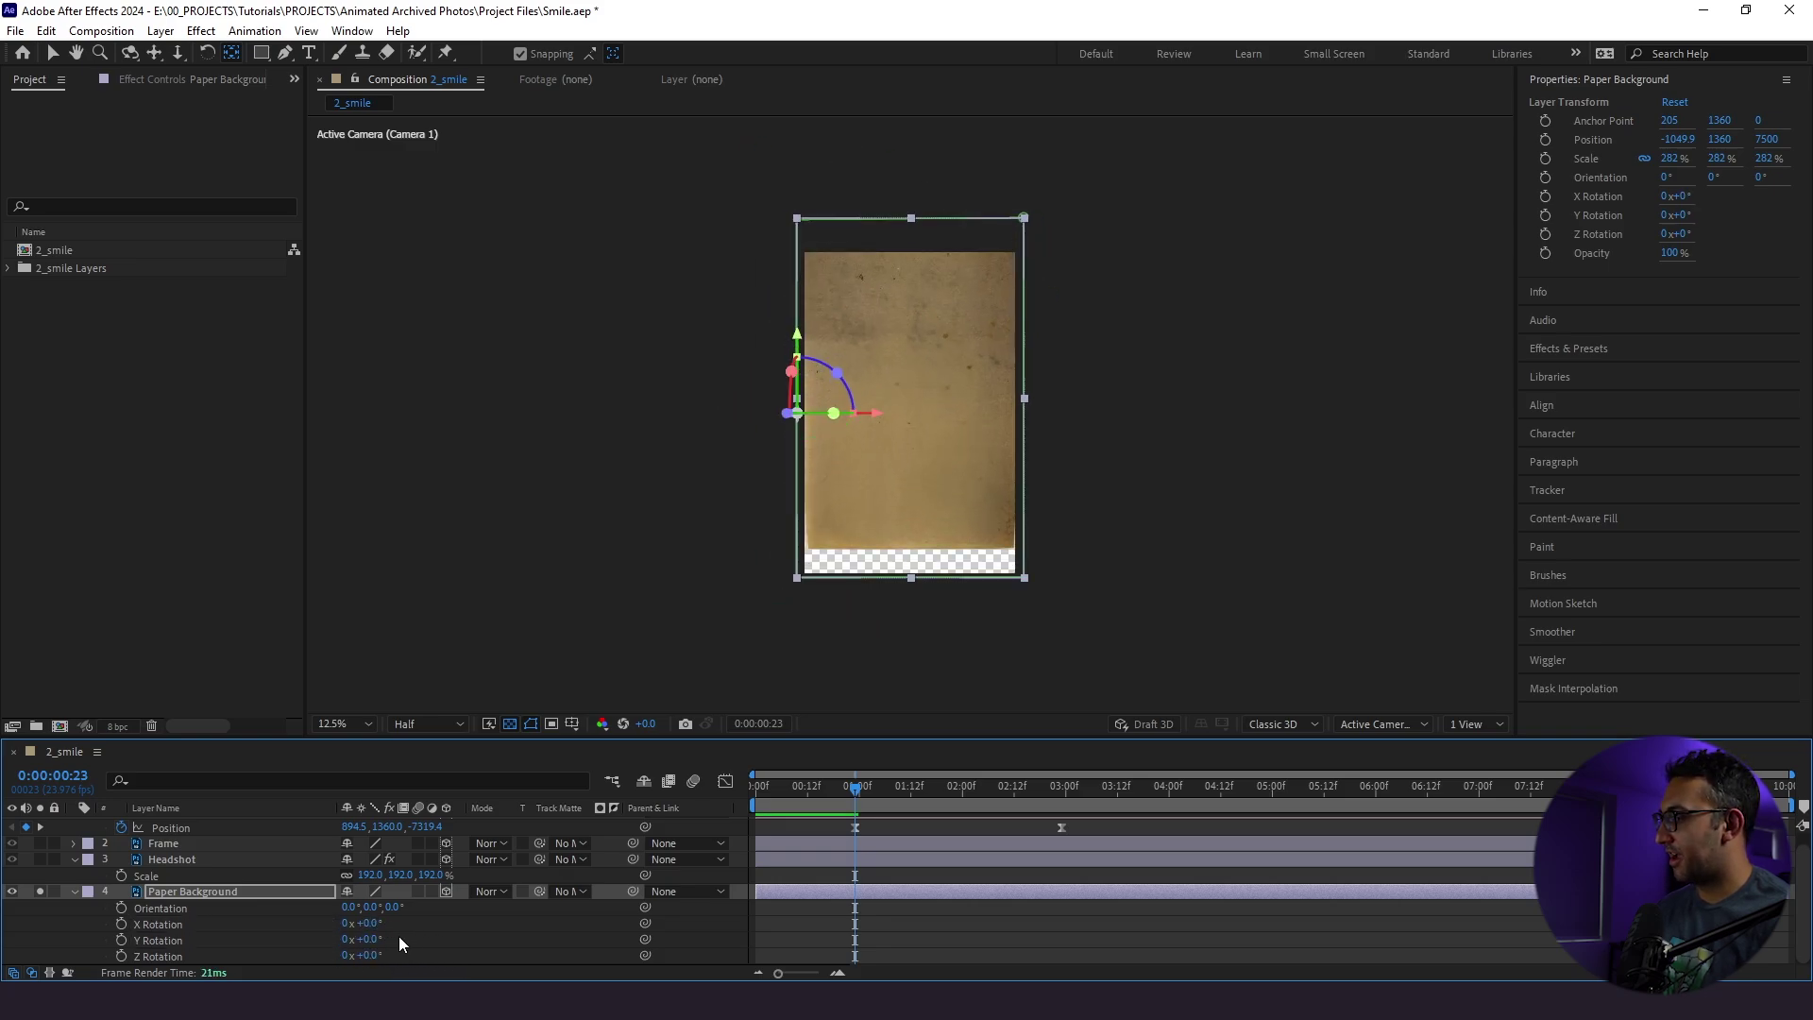
left_click(119, 942)
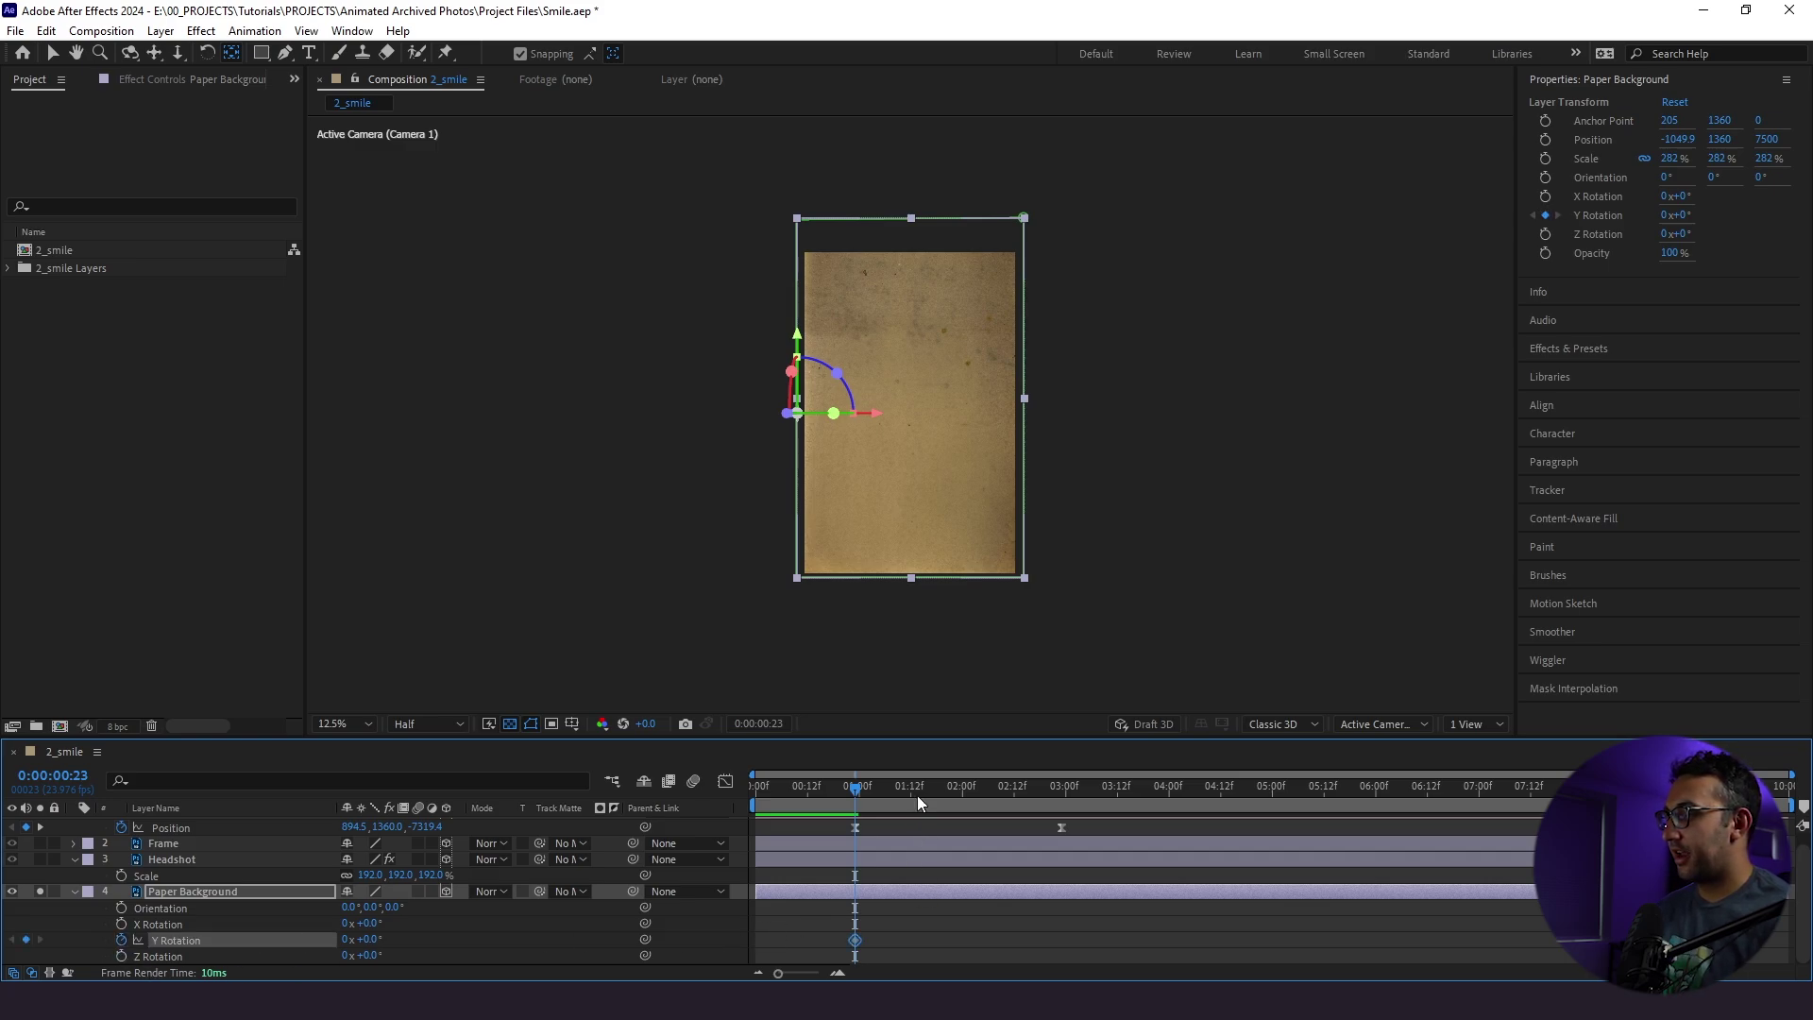
left_click_drag(916, 795, 1046, 829)
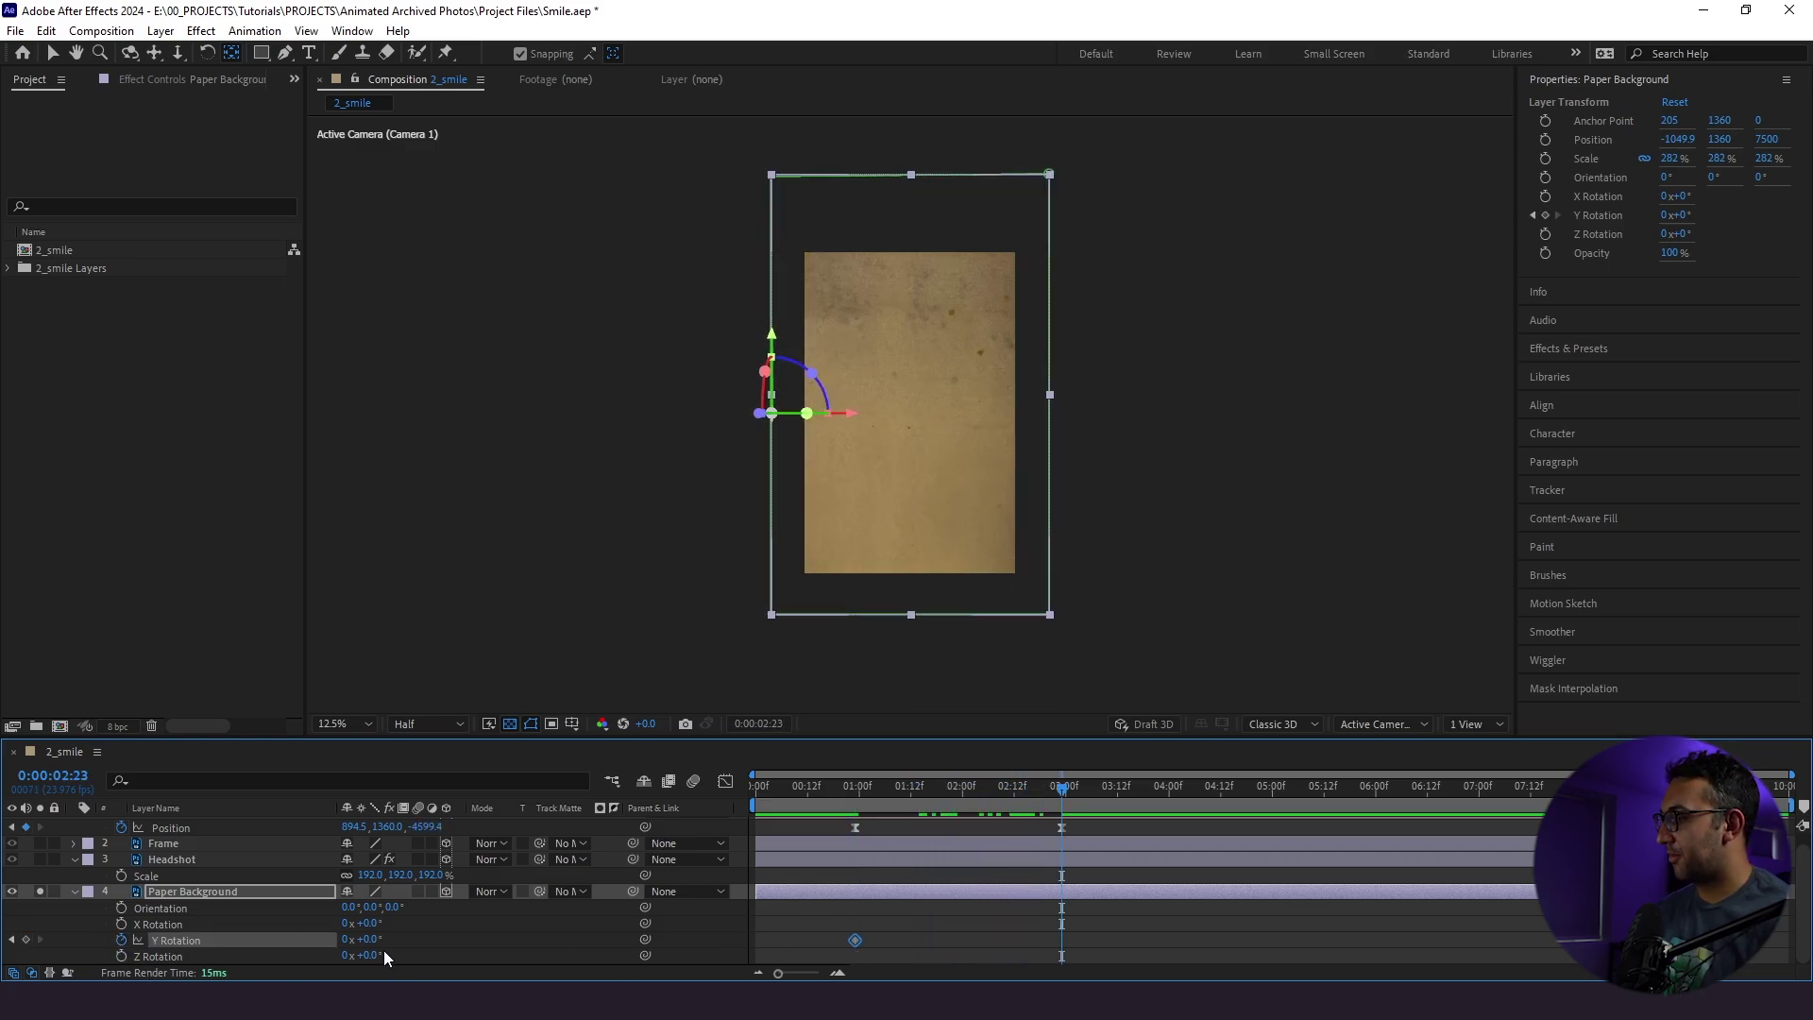
left_click_drag(372, 941, 269, 974)
left_click_drag(1034, 920, 780, 947)
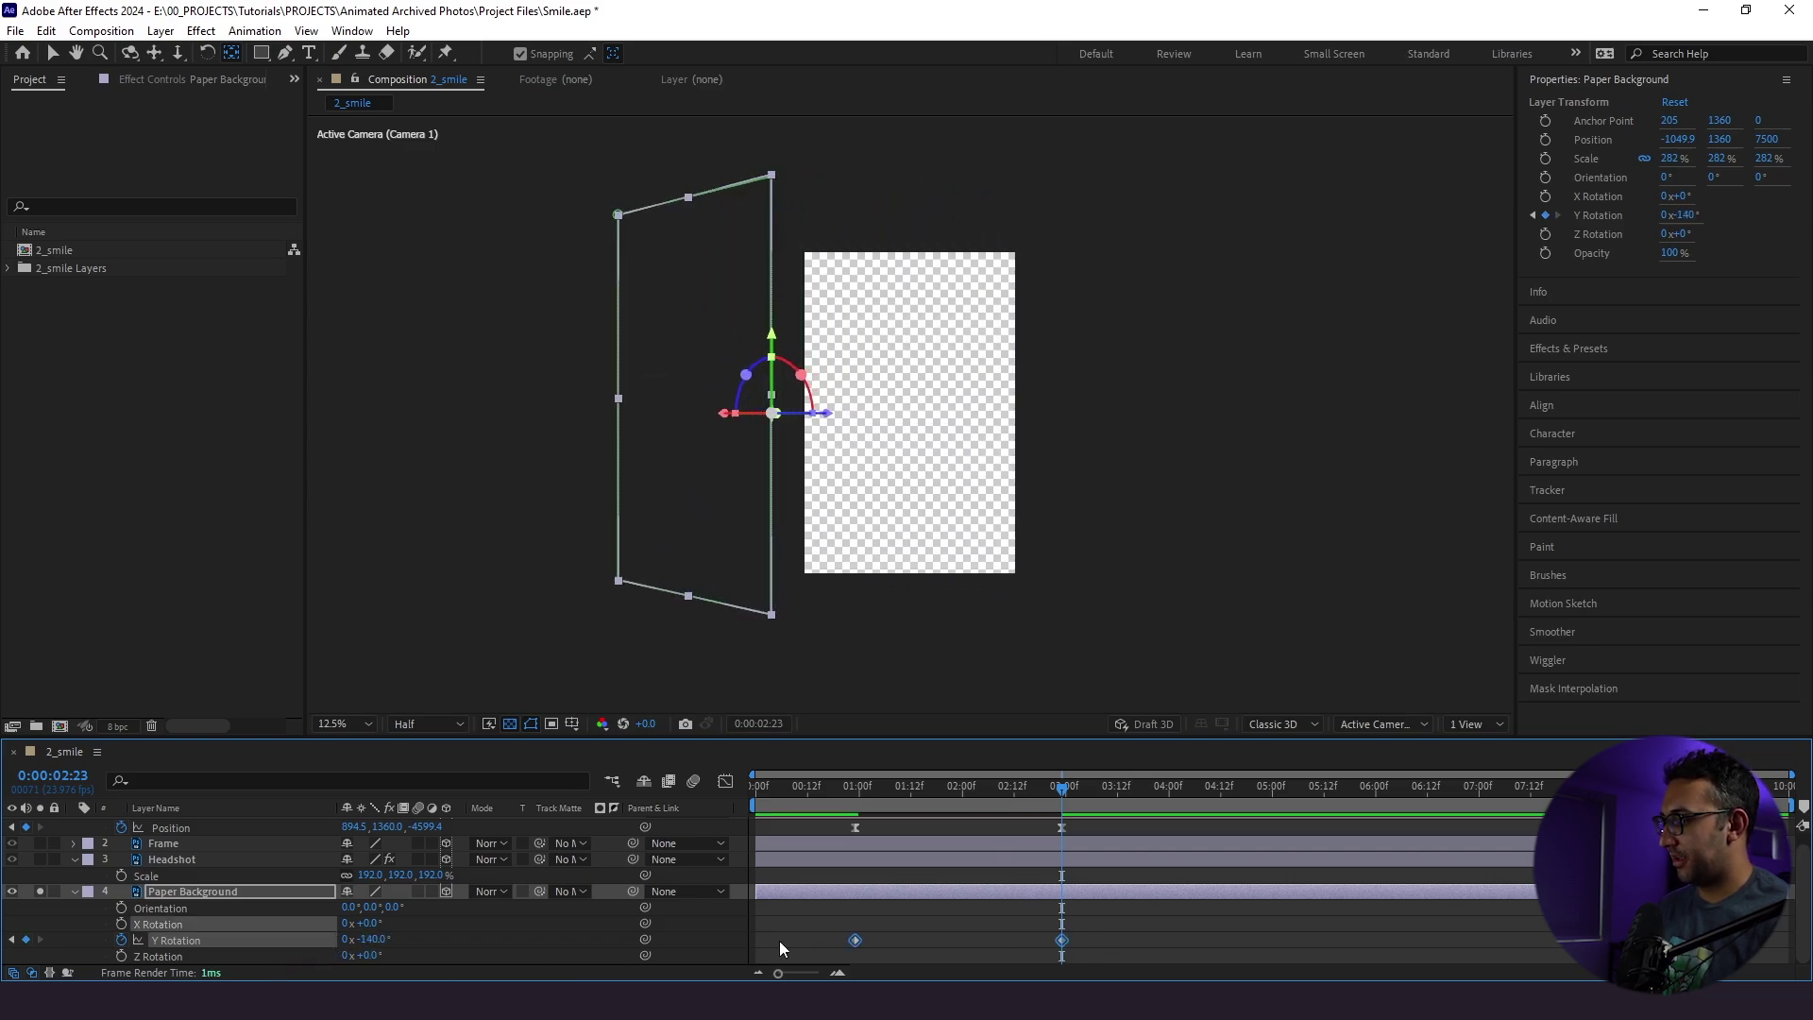
key("F9")
left_click(1076, 933)
left_click(835, 798)
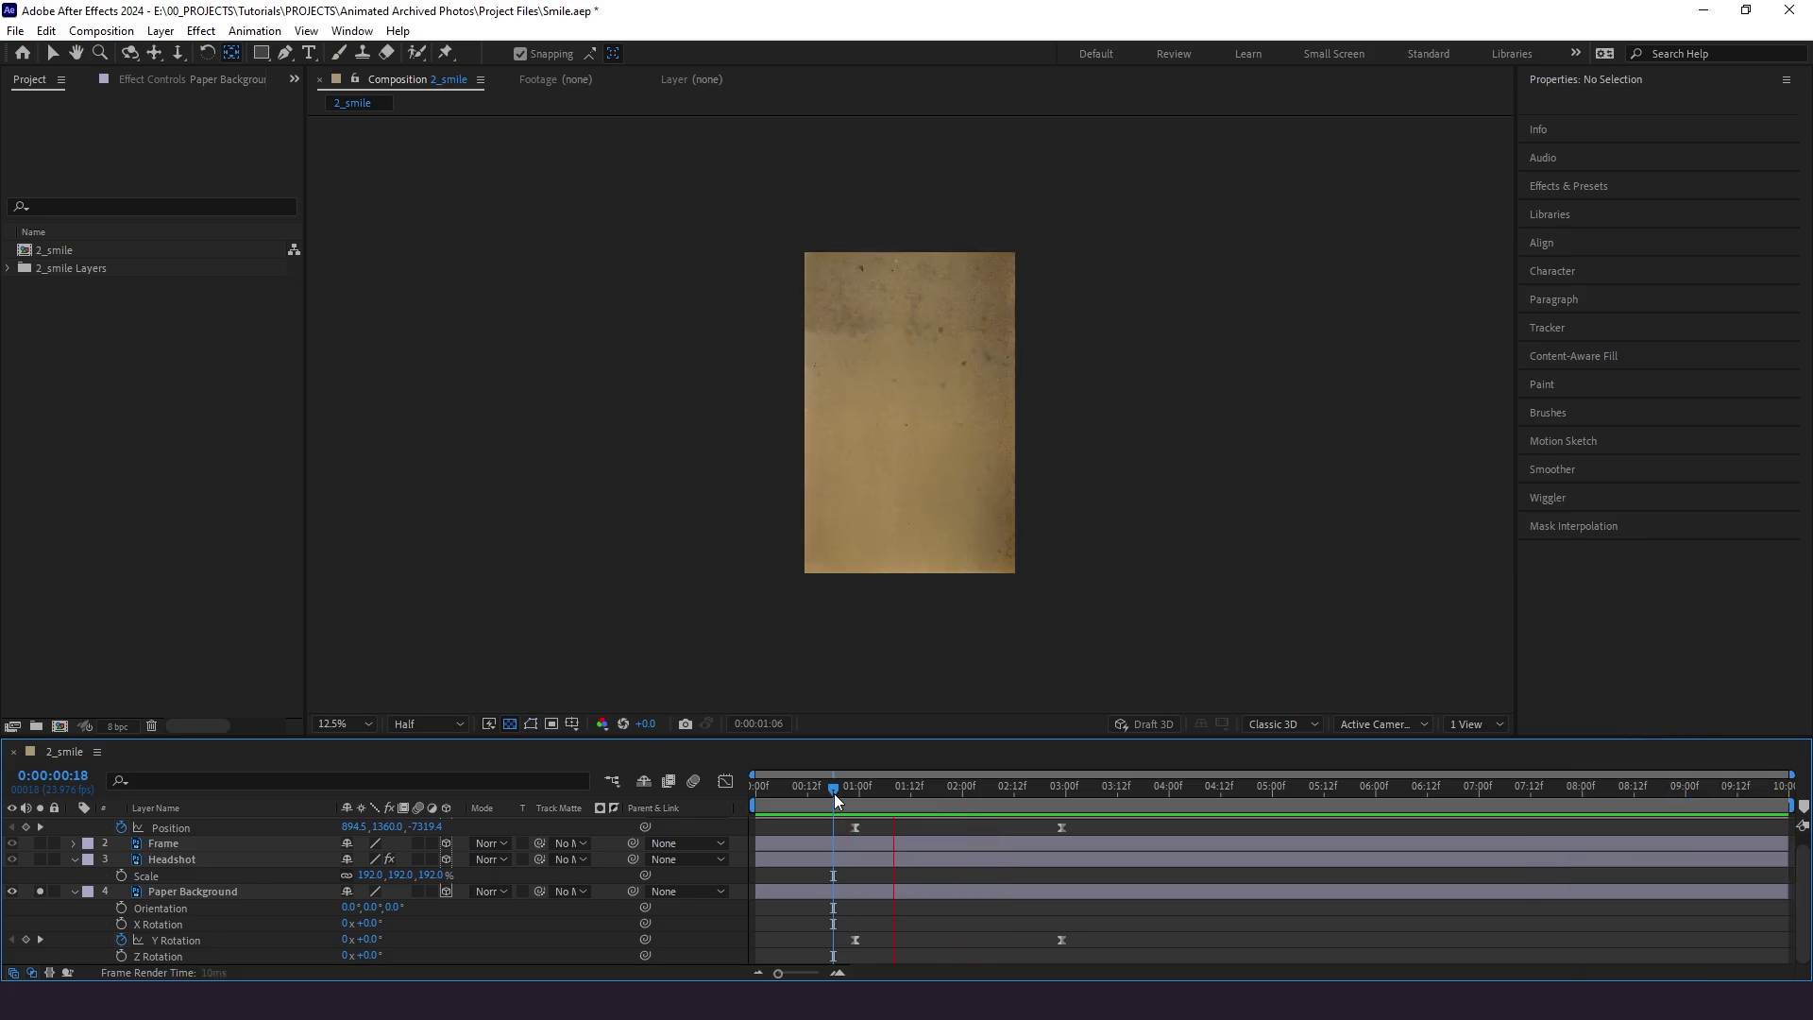
Unsolo Paper Background and preview the door swing with all layers visible.
left_click(1061, 939)
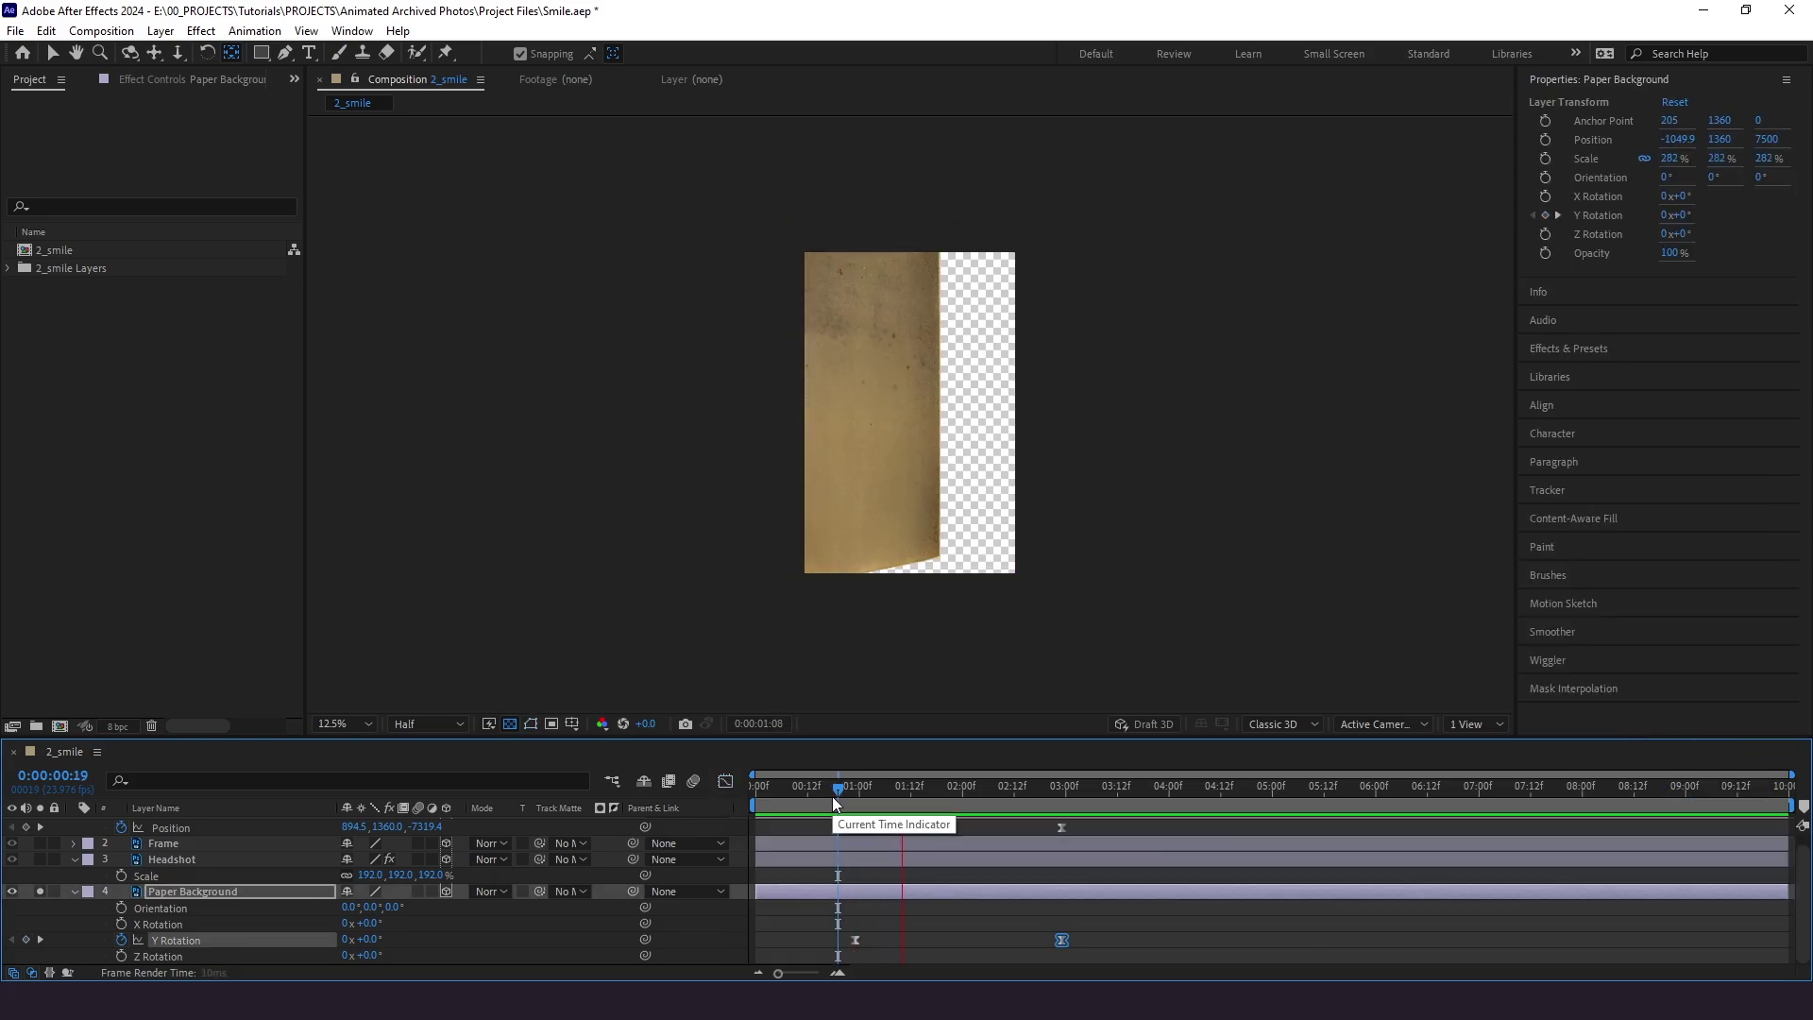
left_click_drag(835, 802, 855, 796)
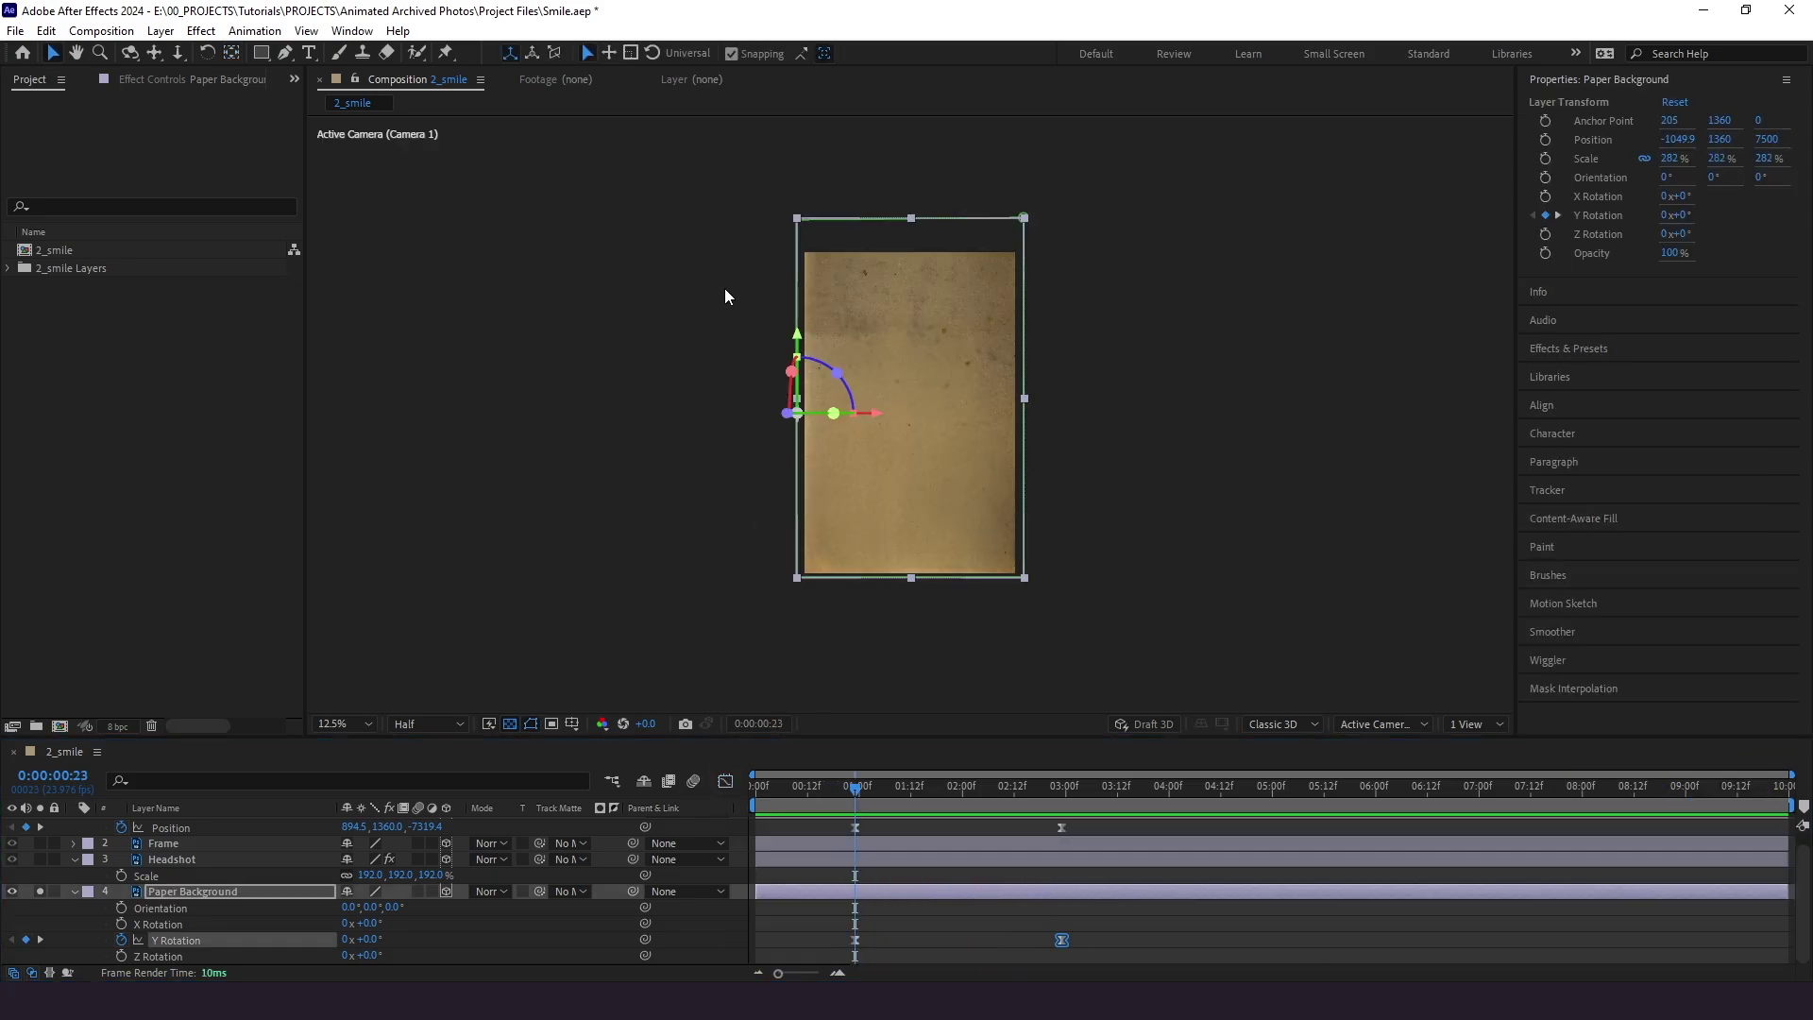
left_click(953, 921)
key("space")
scroll(813, 850, "up", 1)
left_click(813, 797)
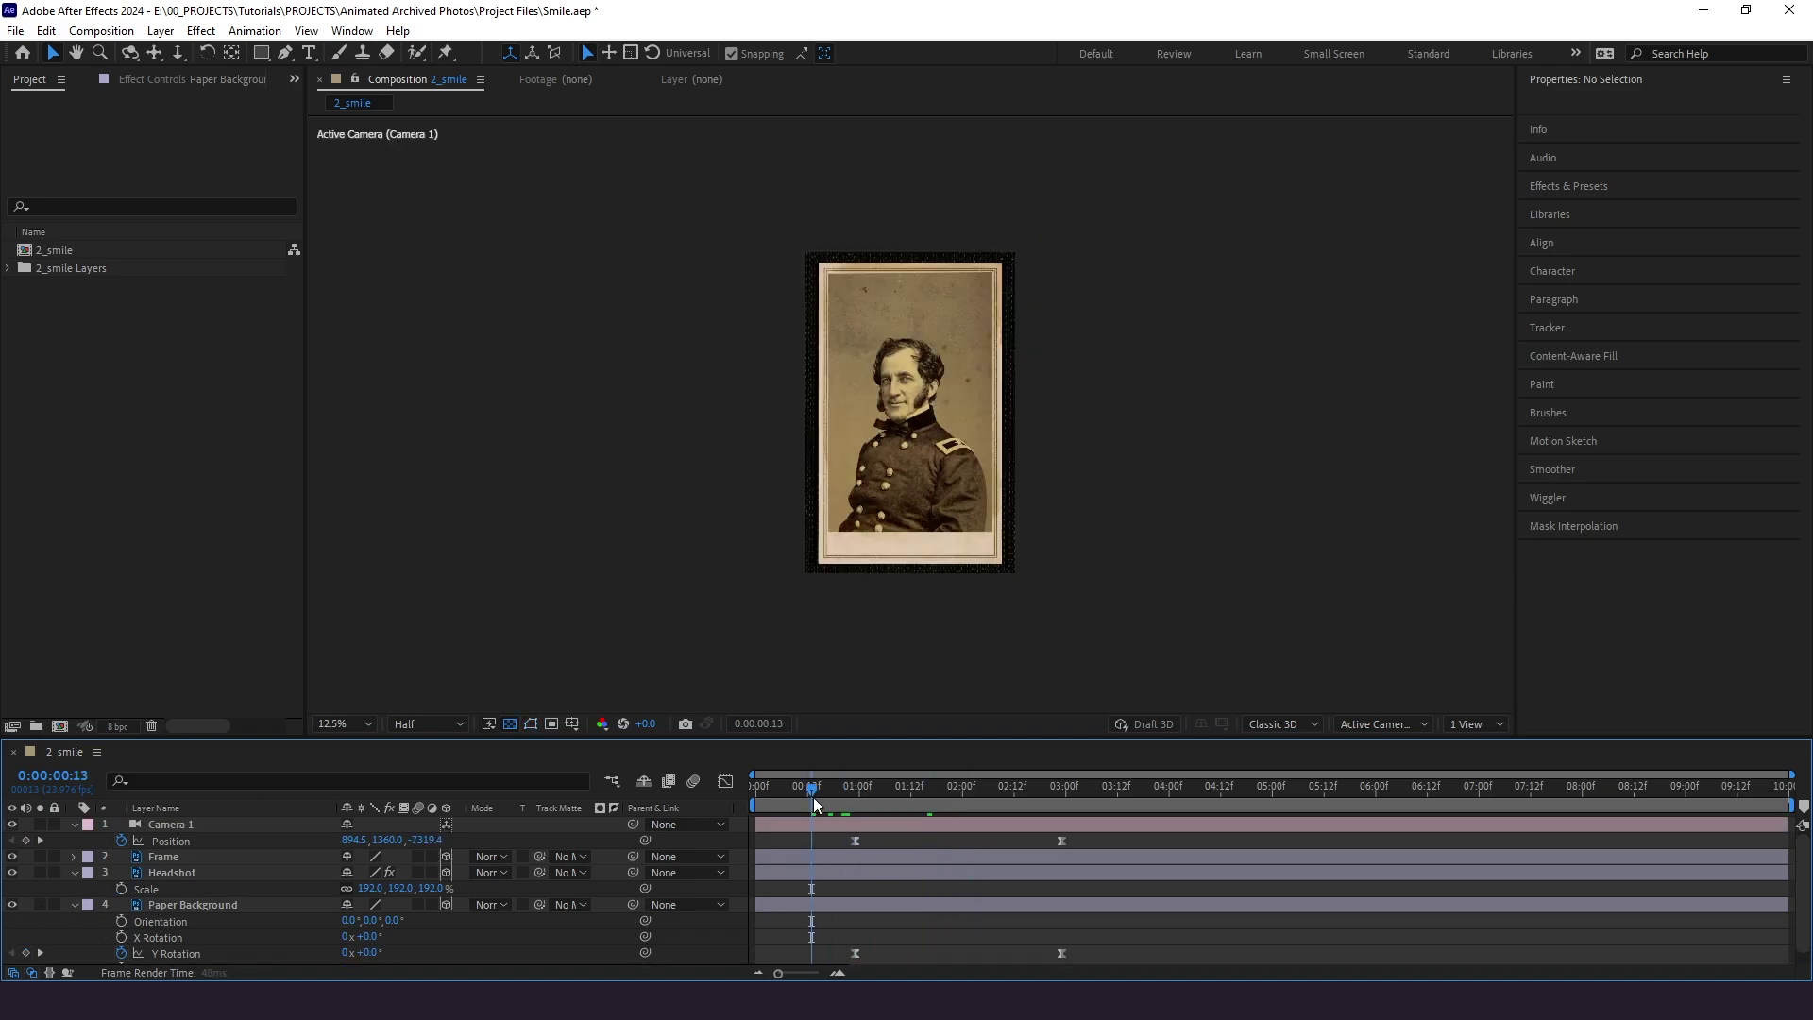
key("space")
Shift both Y Rotation keyframes about five frames later and preview the result.
left_click_drag(1101, 949, 895, 952)
left_click(836, 790)
key("space")
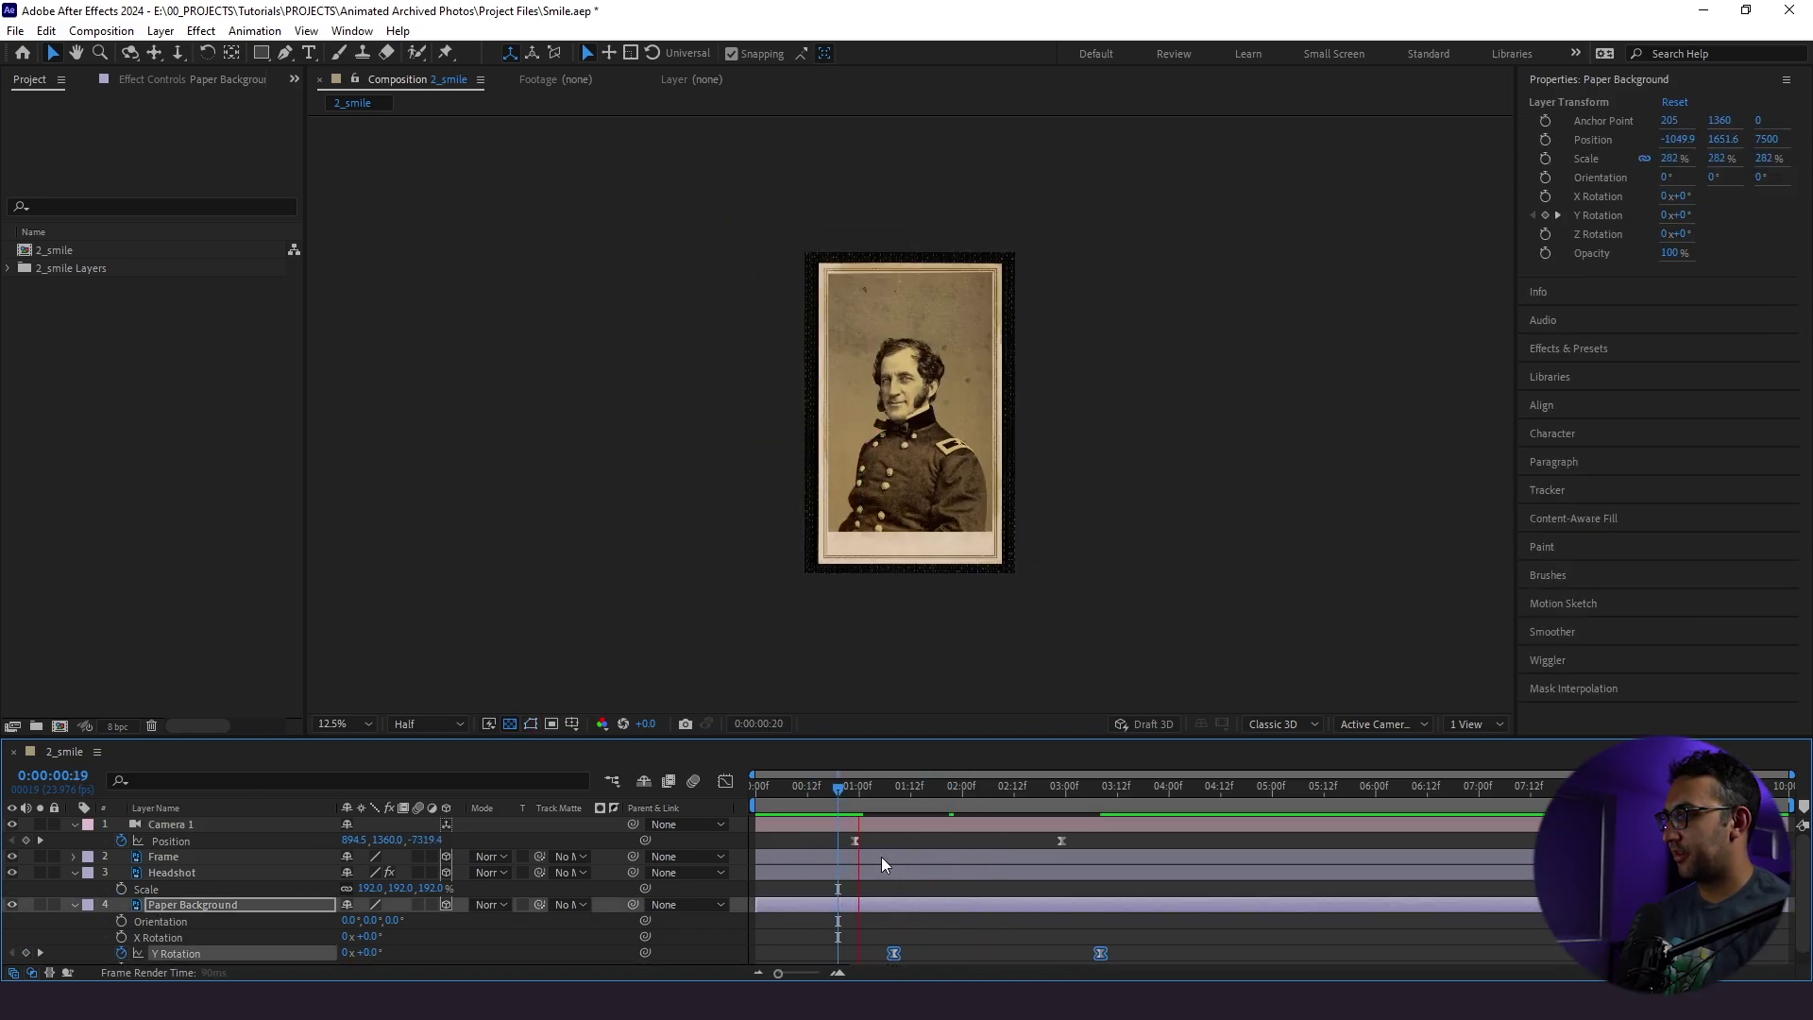
left_click(830, 790)
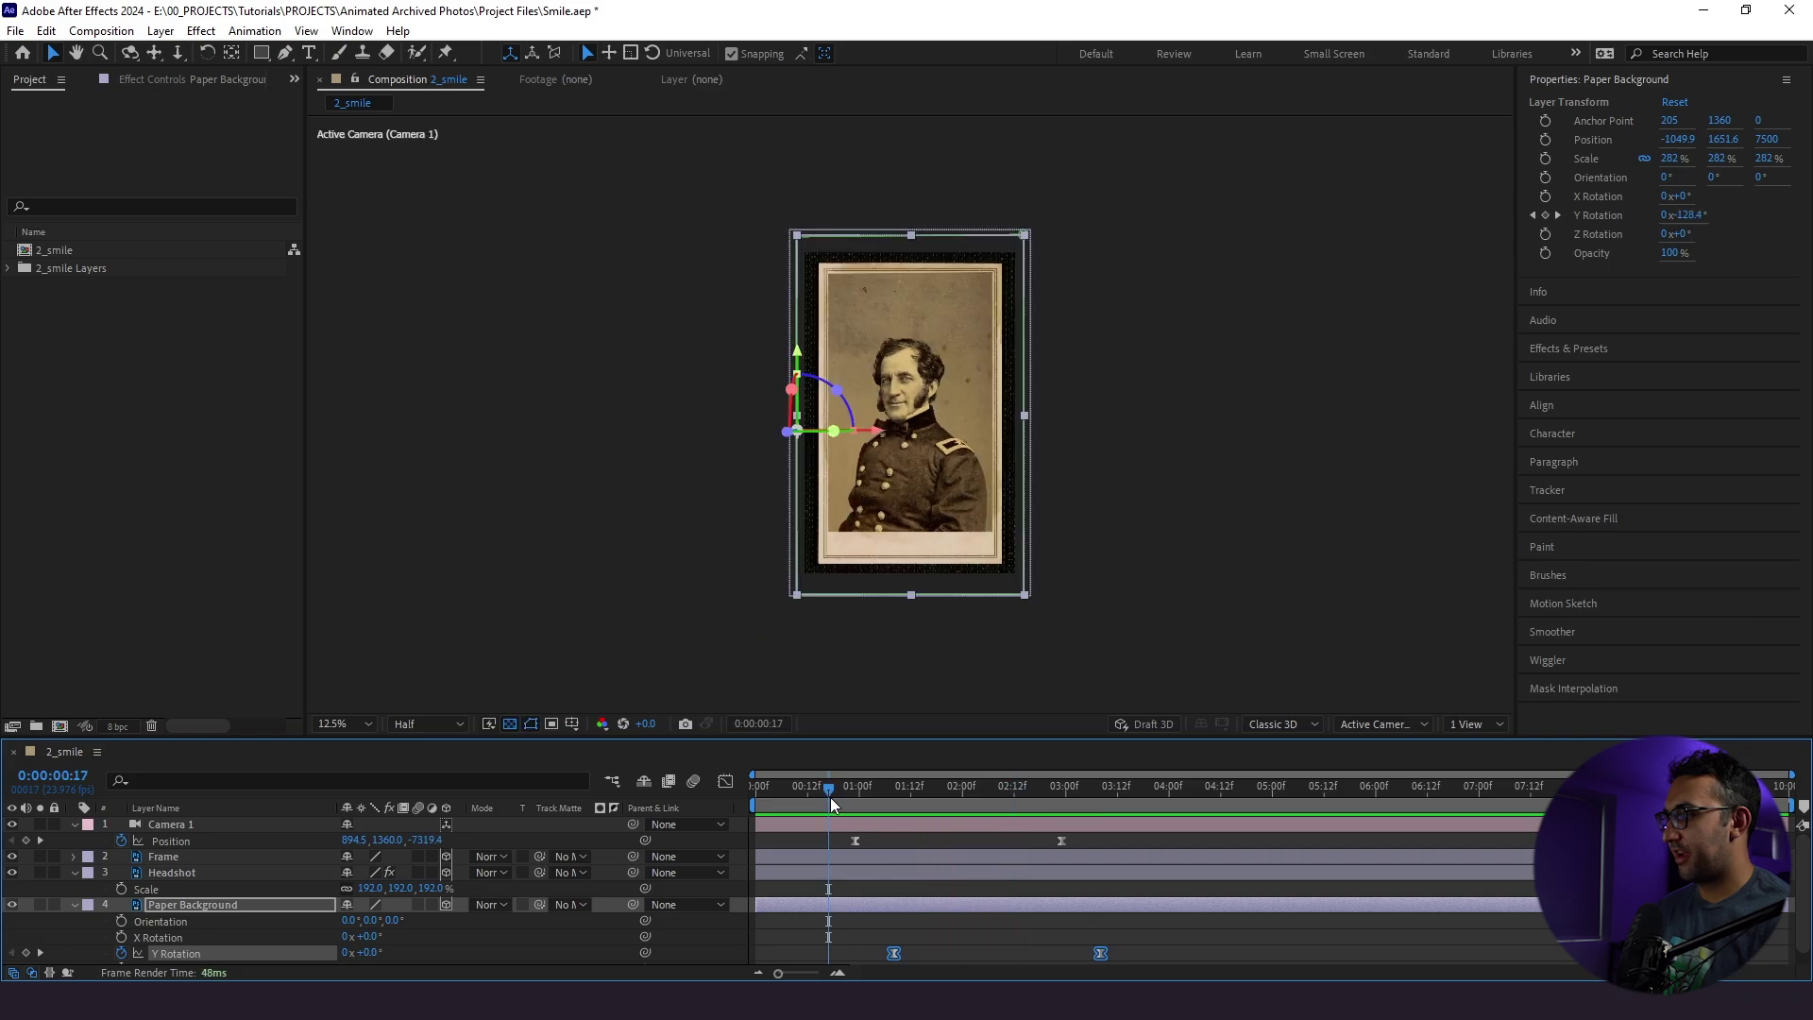
key("space")
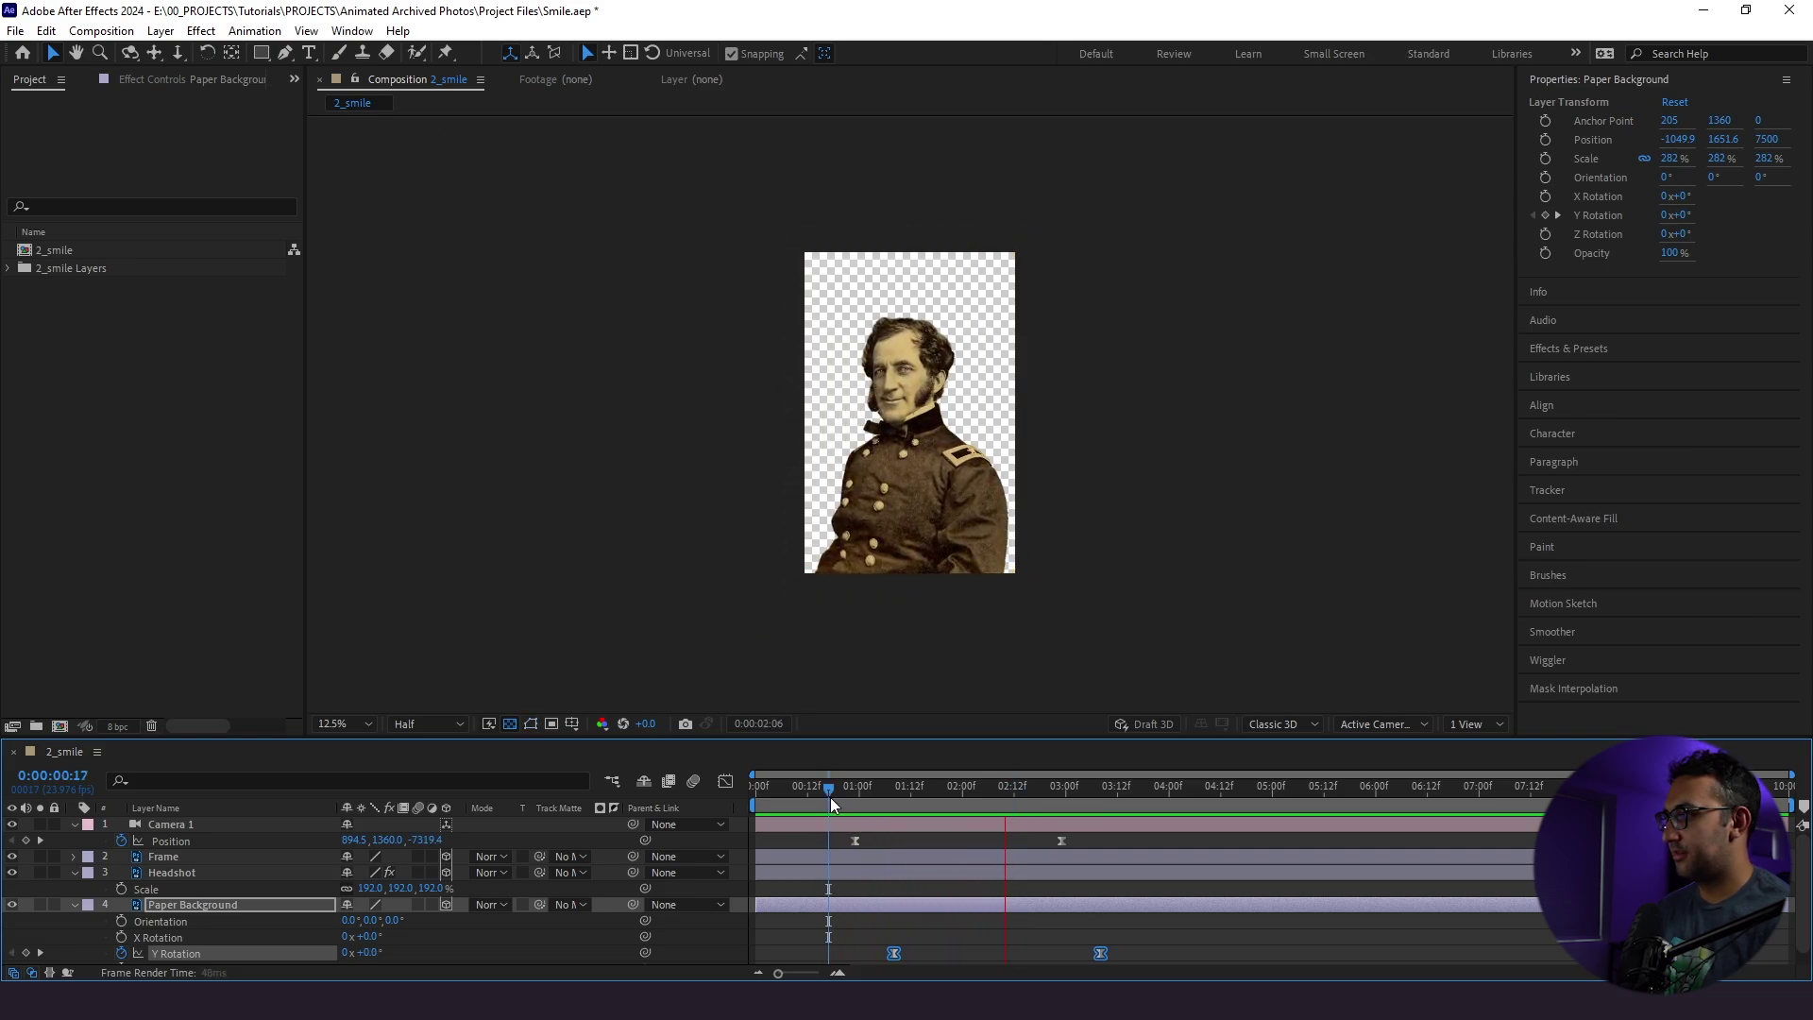
left_click(821, 789)
key("Home")
key("space")
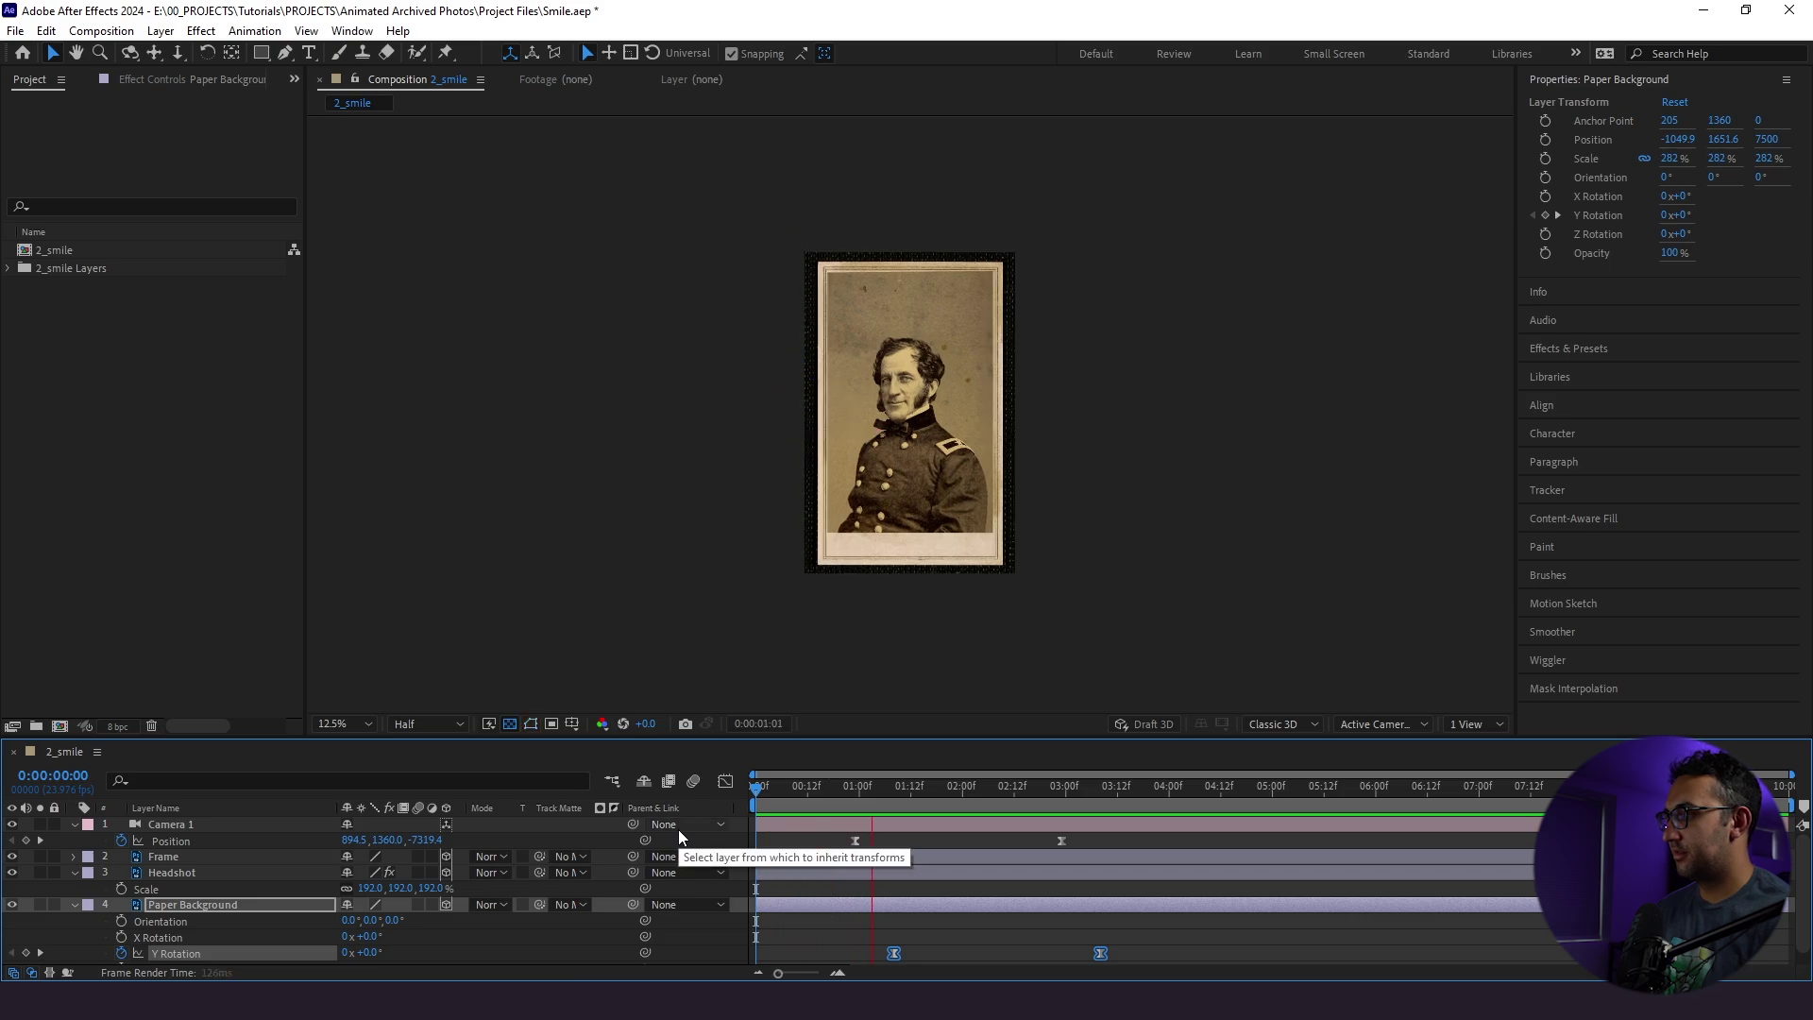
left_click(810, 800)
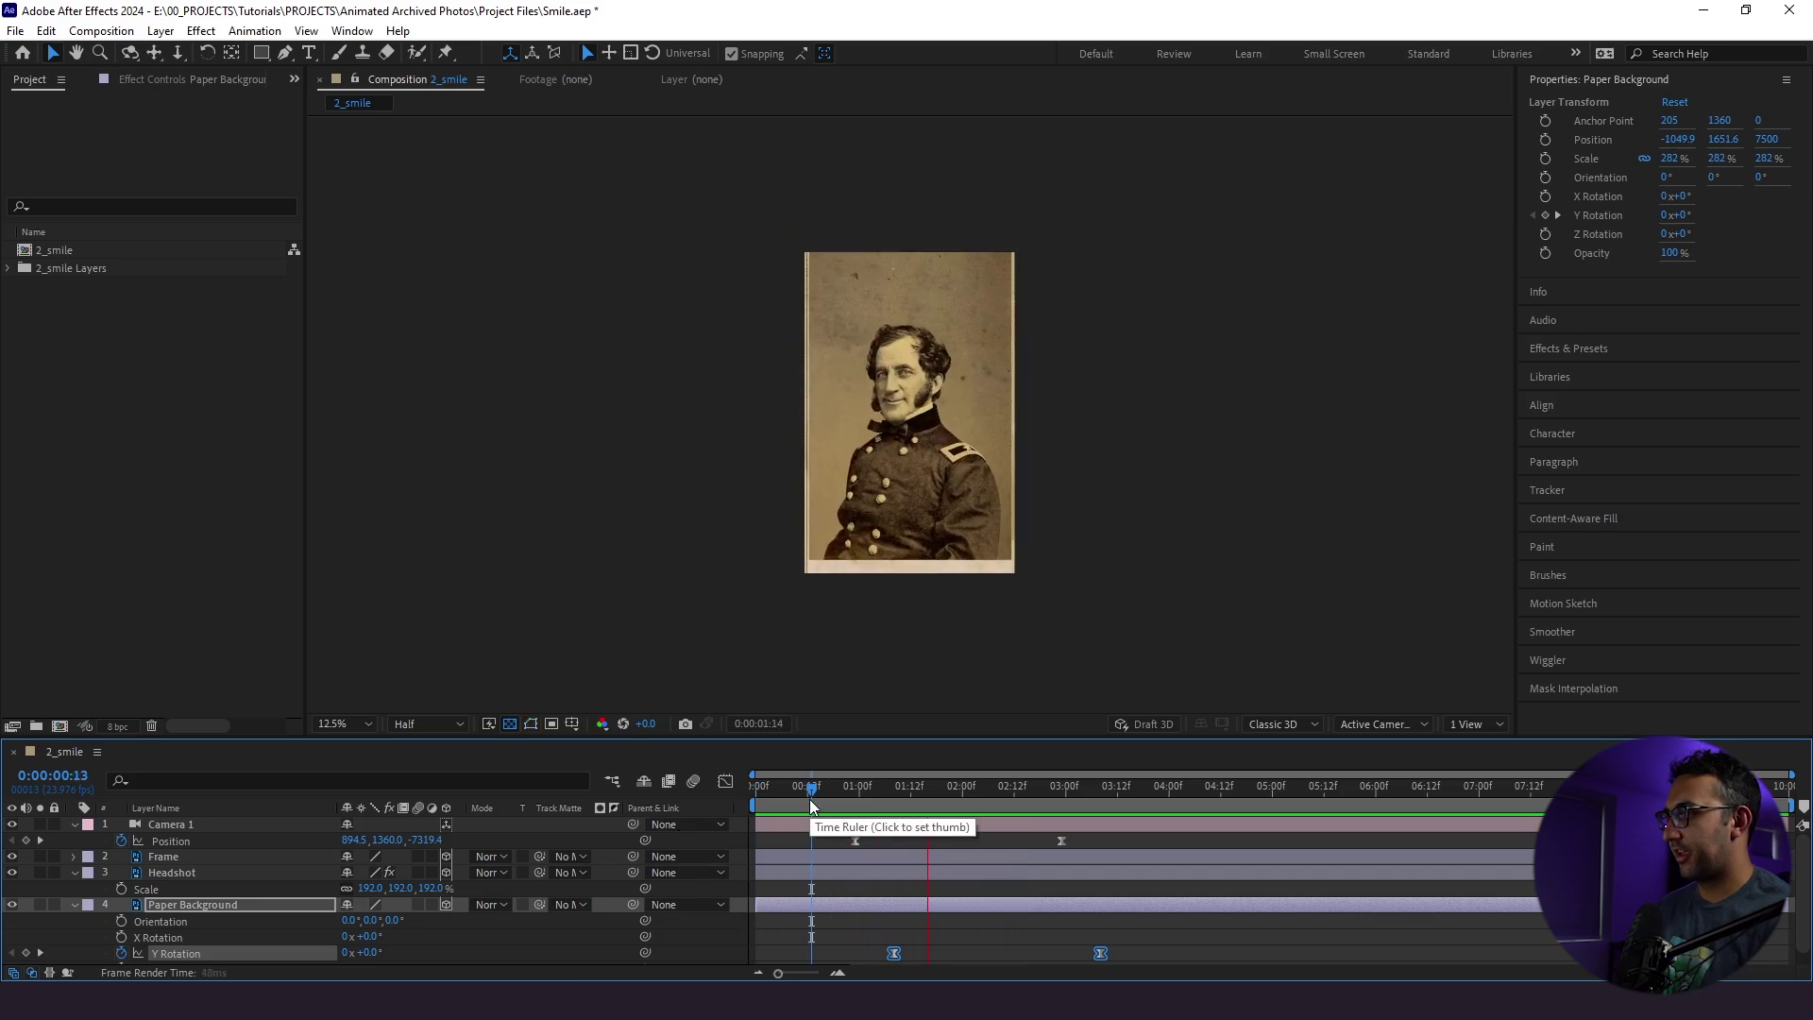
key("space")
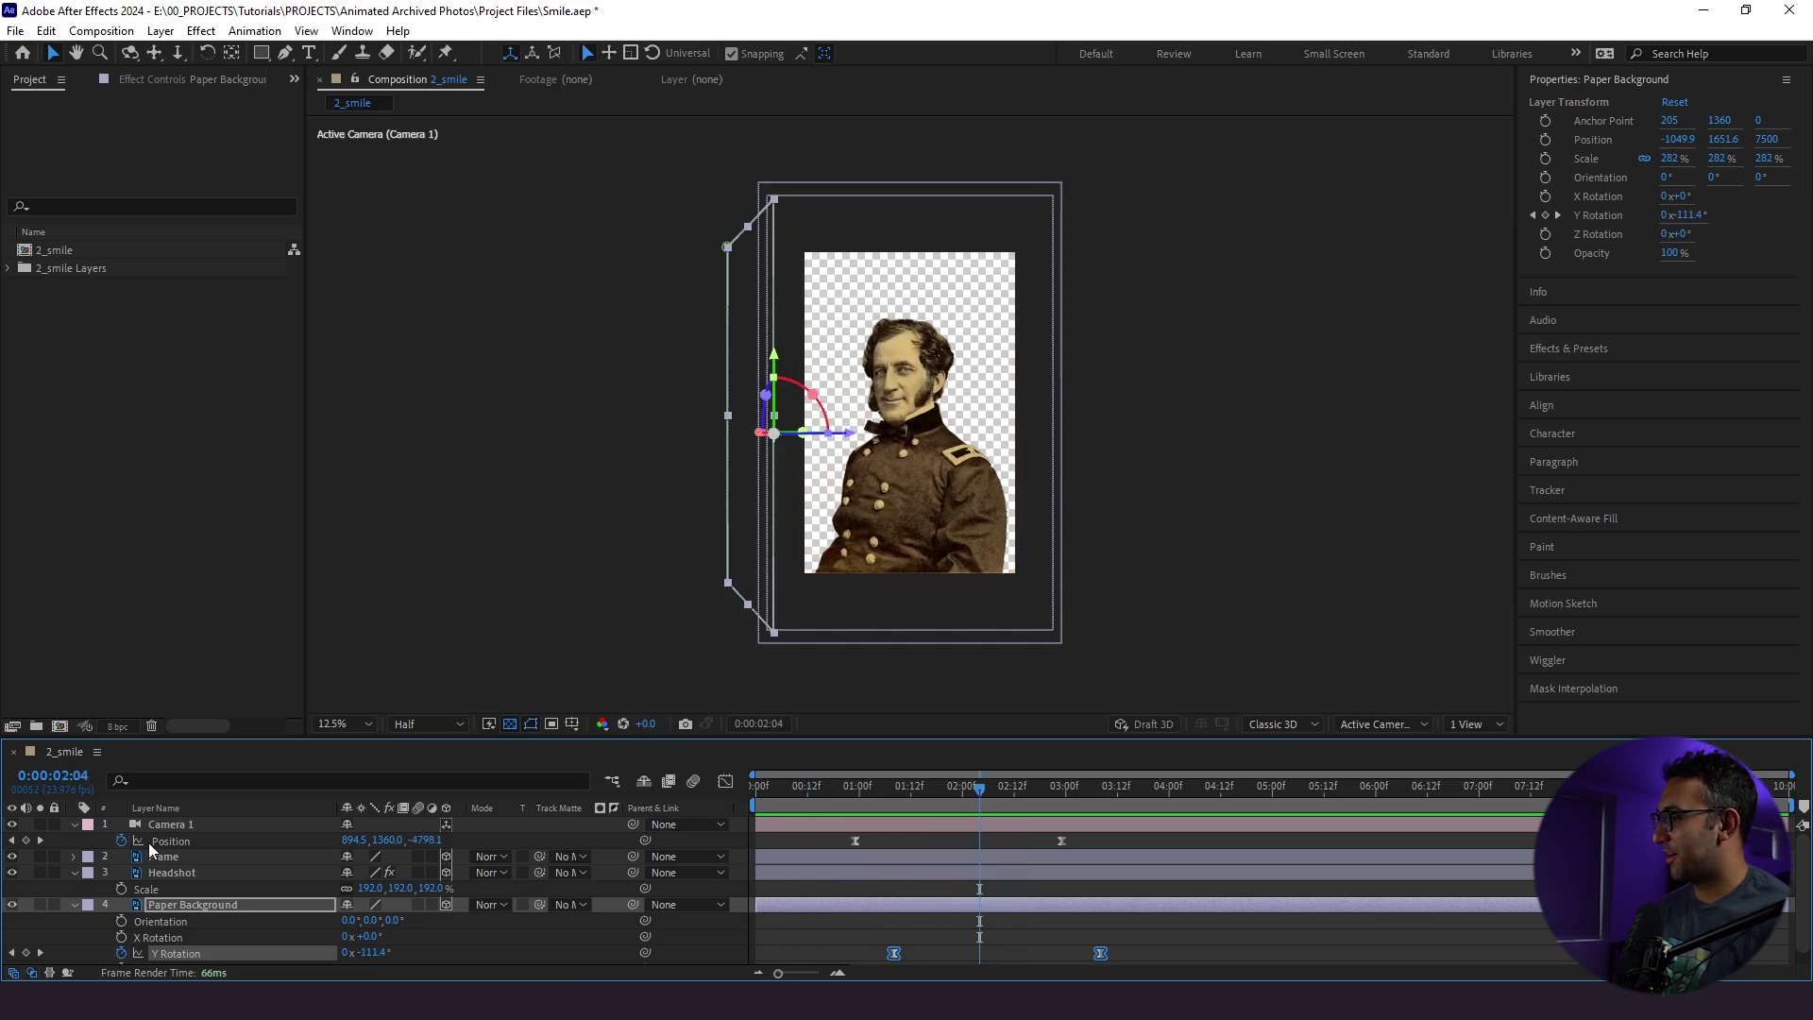
Keyframe Headshot Position at 01:08 and lower the headshot by 03:08.
left_click(177, 873)
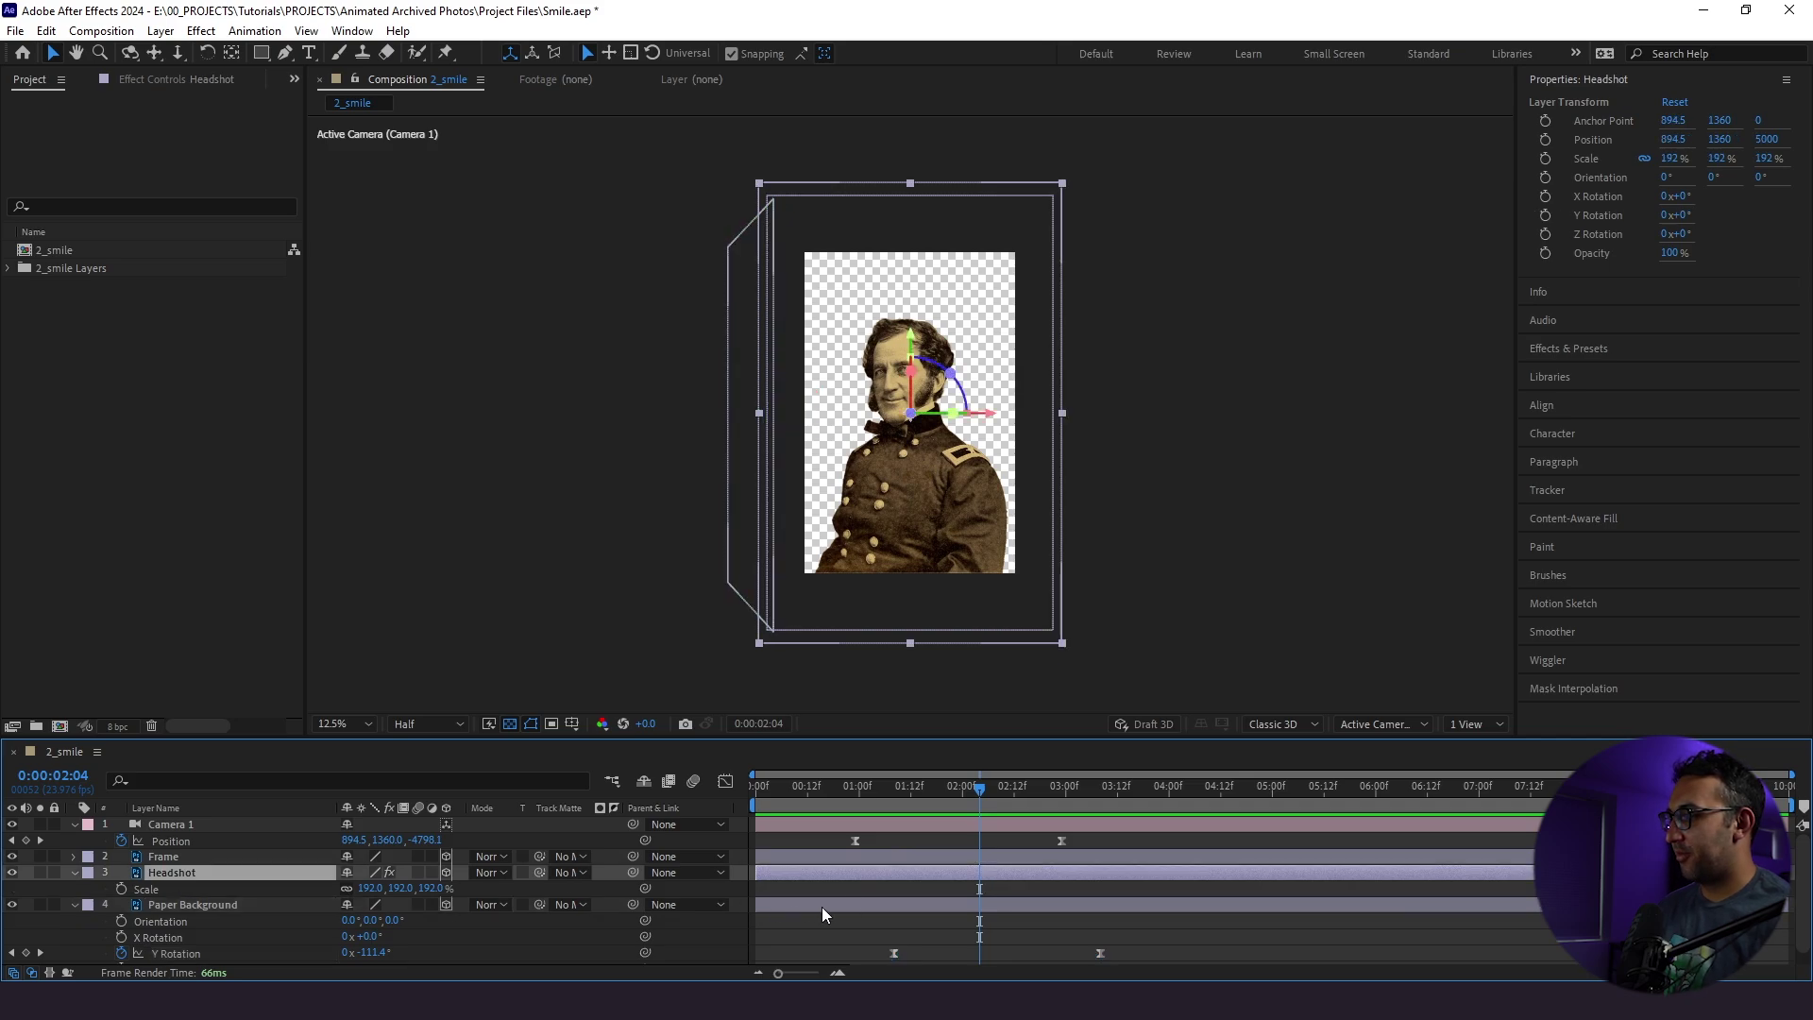
left_click(904, 808)
key("p")
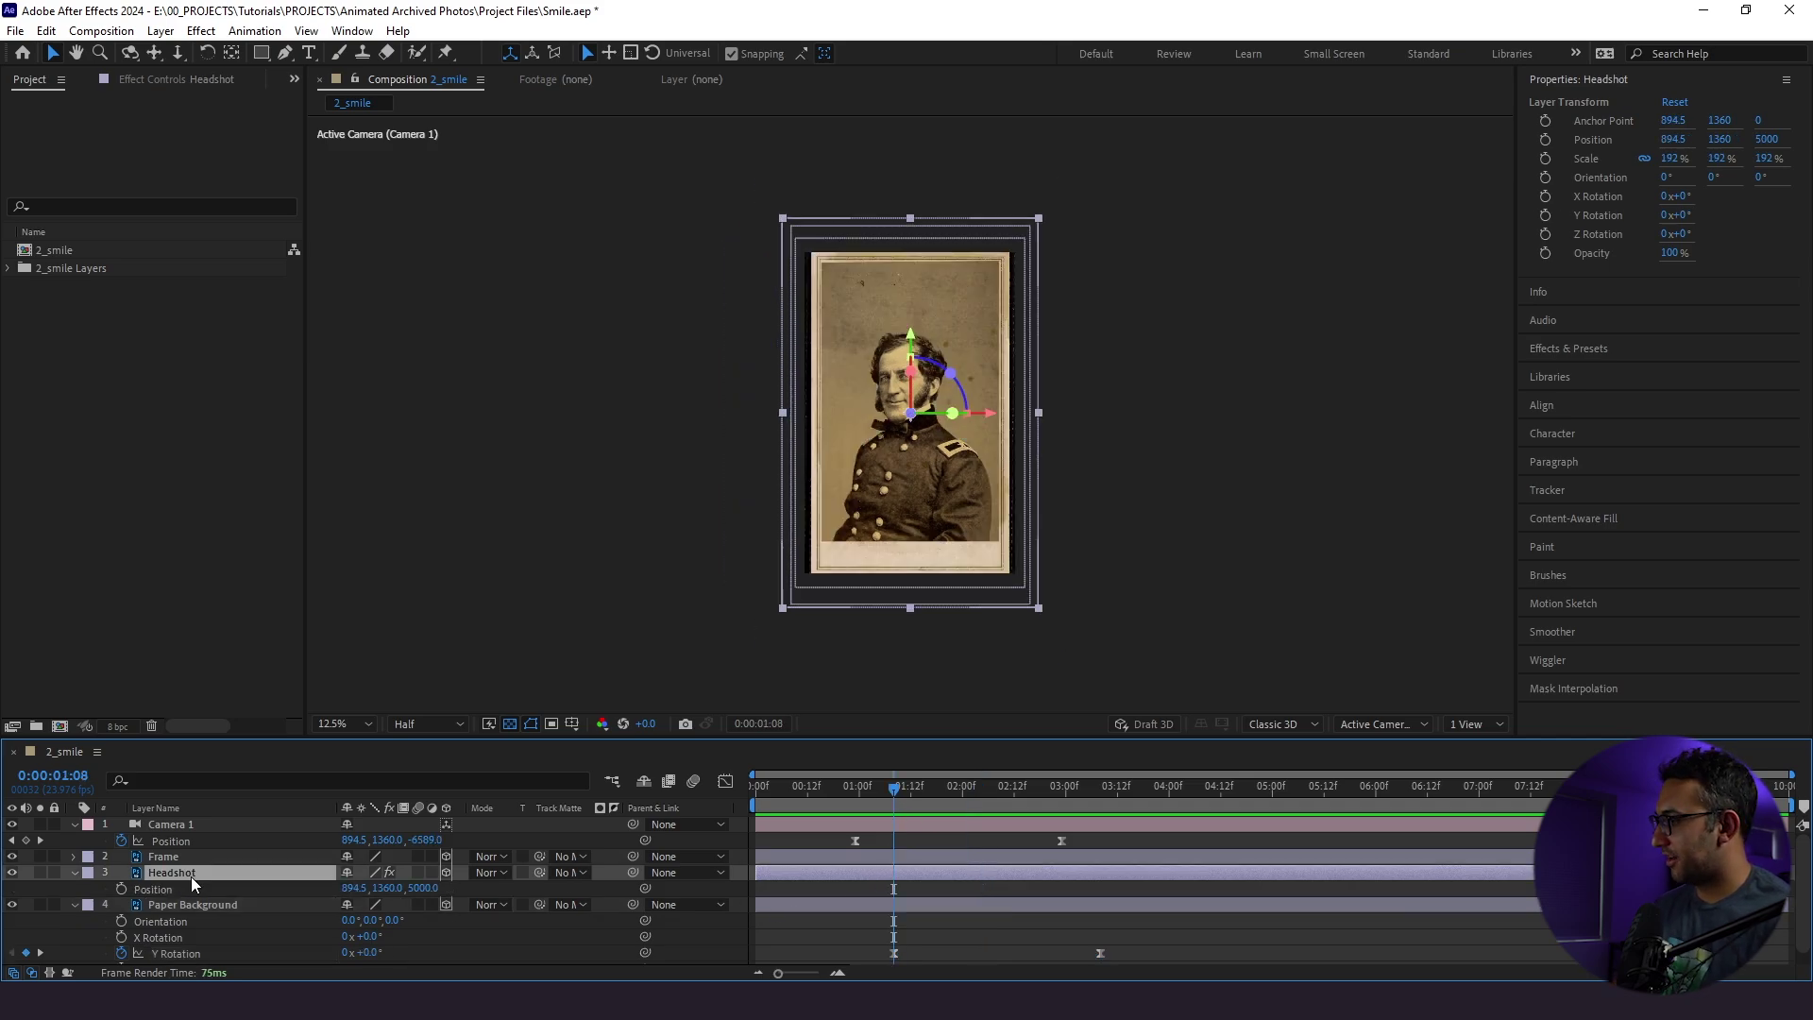
left_click(121, 888)
left_click_drag(1059, 804, 1098, 804)
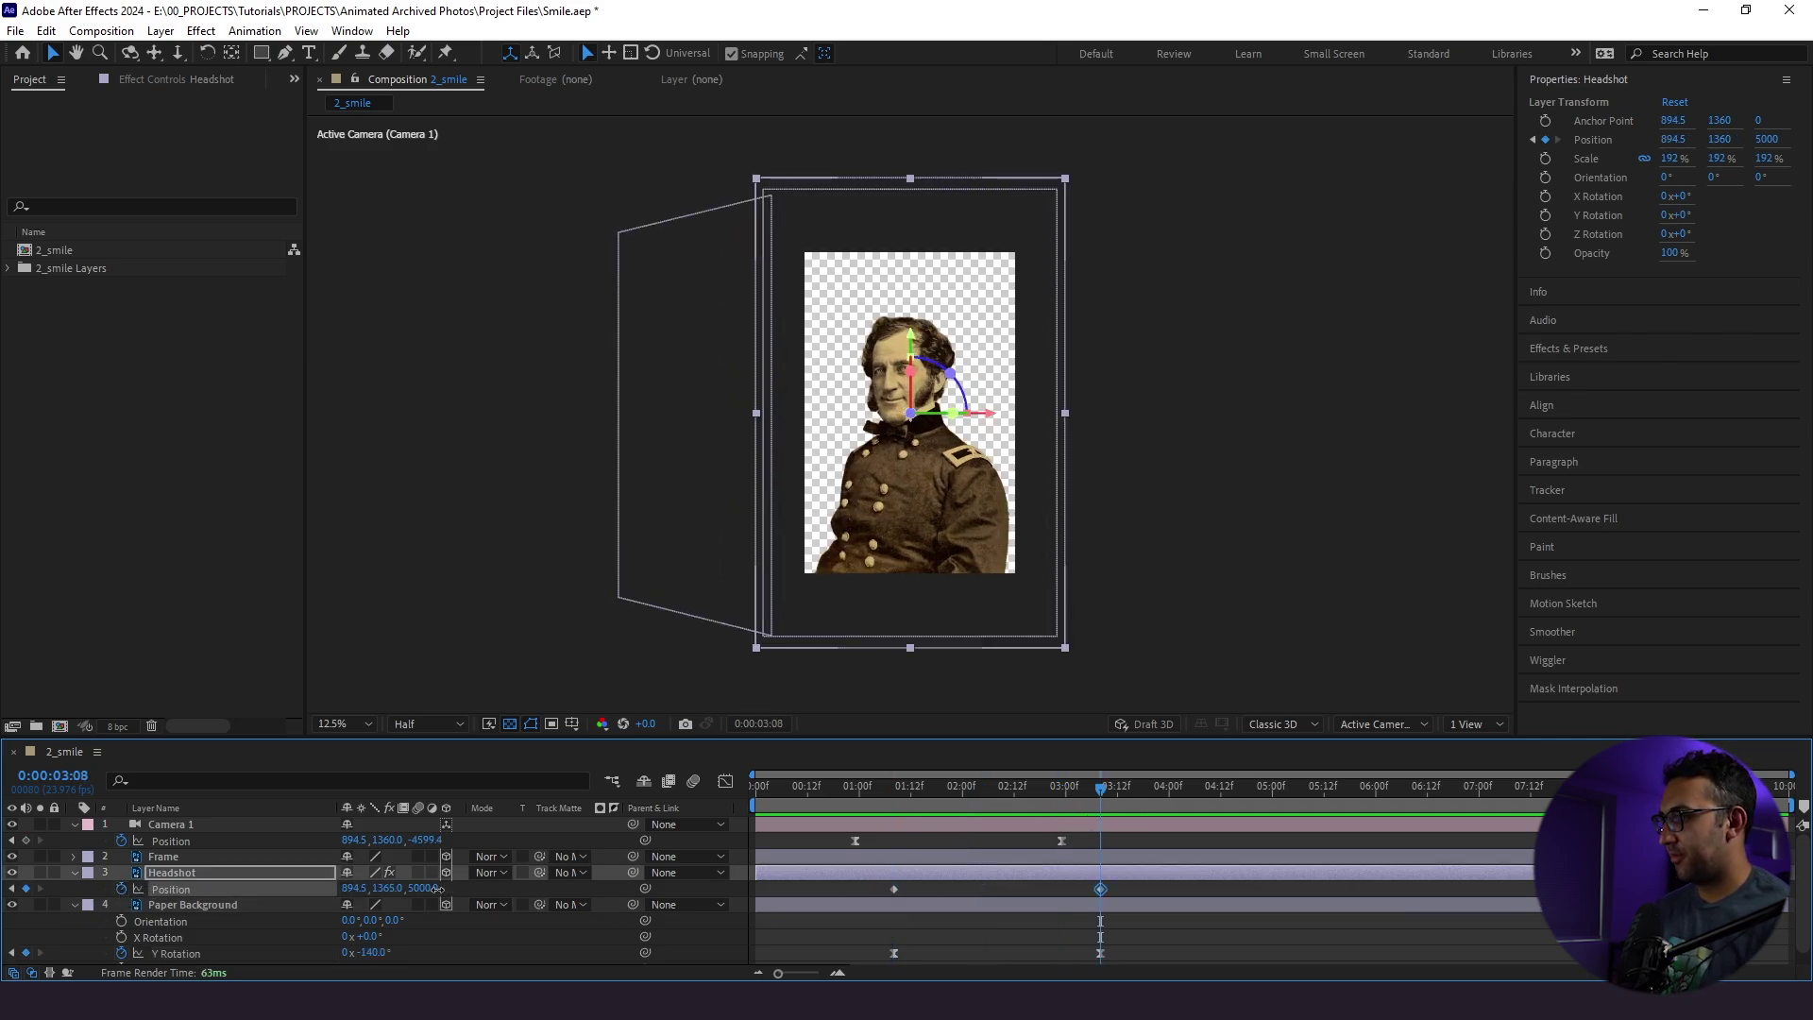
left_click_drag(387, 889, 925, 887)
Reshape the 03:08 keyframe's speed curve into a sharp early peak, then select all layers.
left_click_drag(1142, 895, 840, 899)
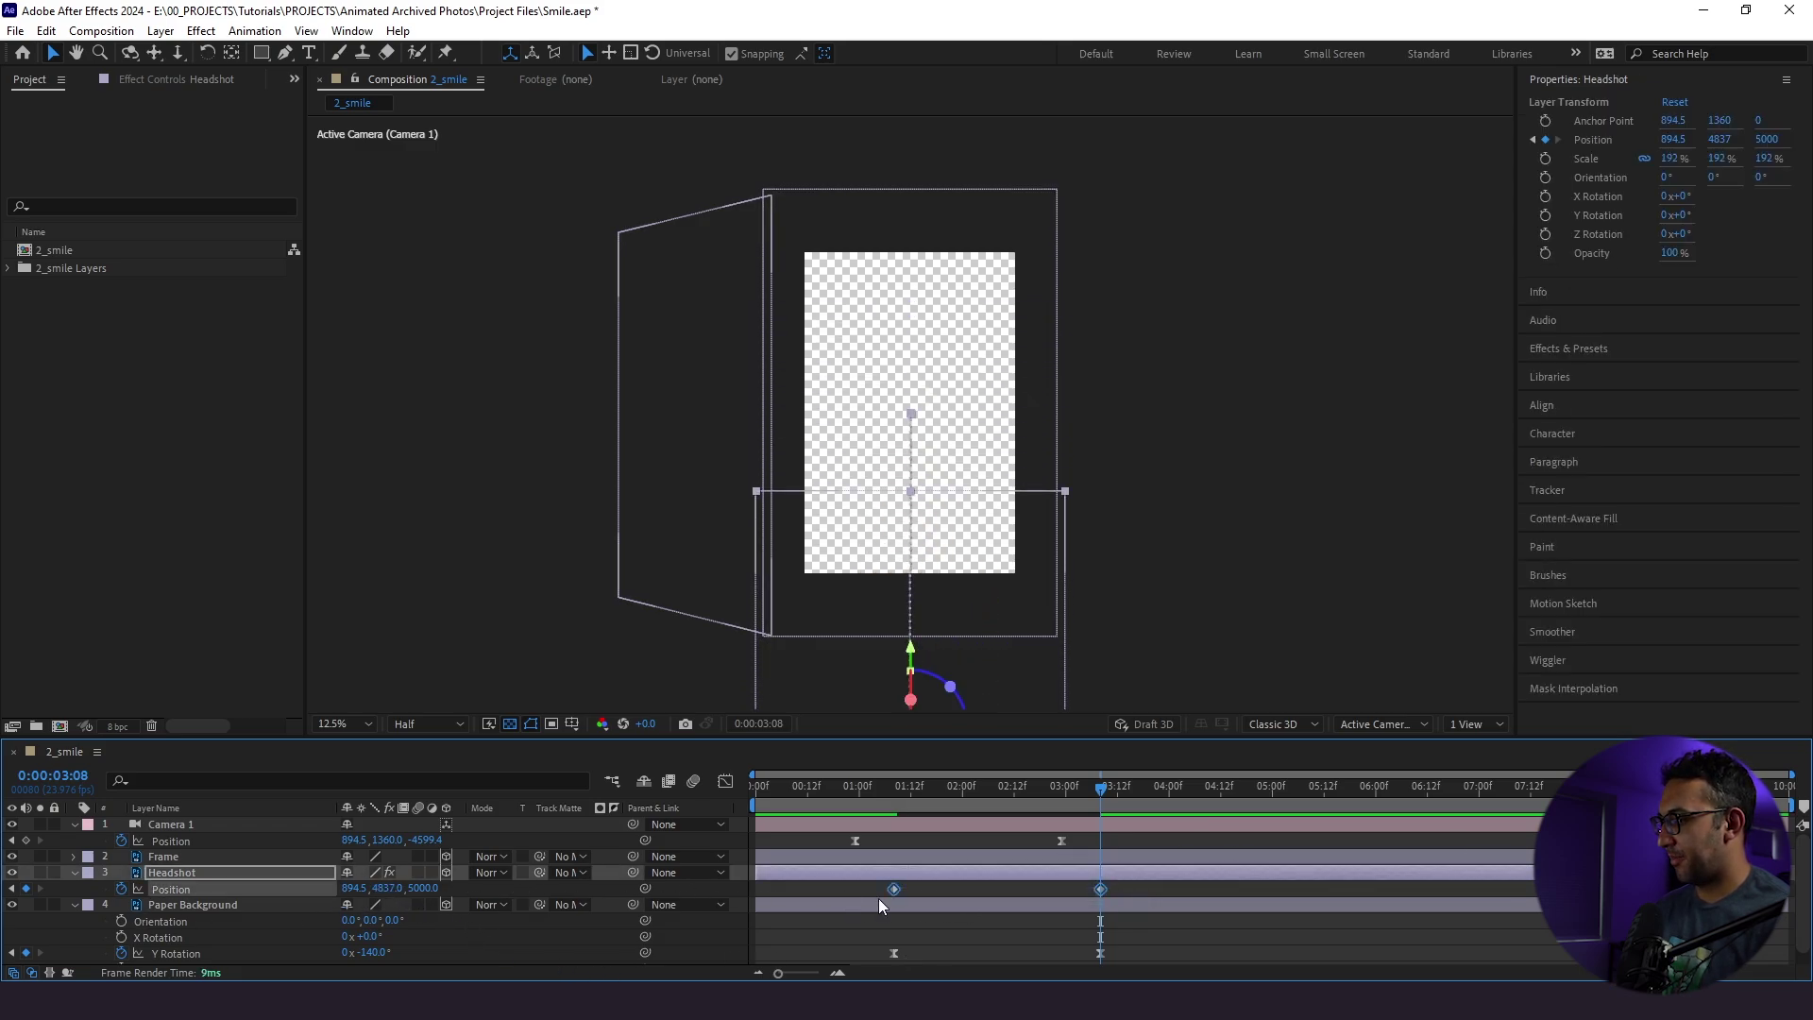
left_click(1103, 891)
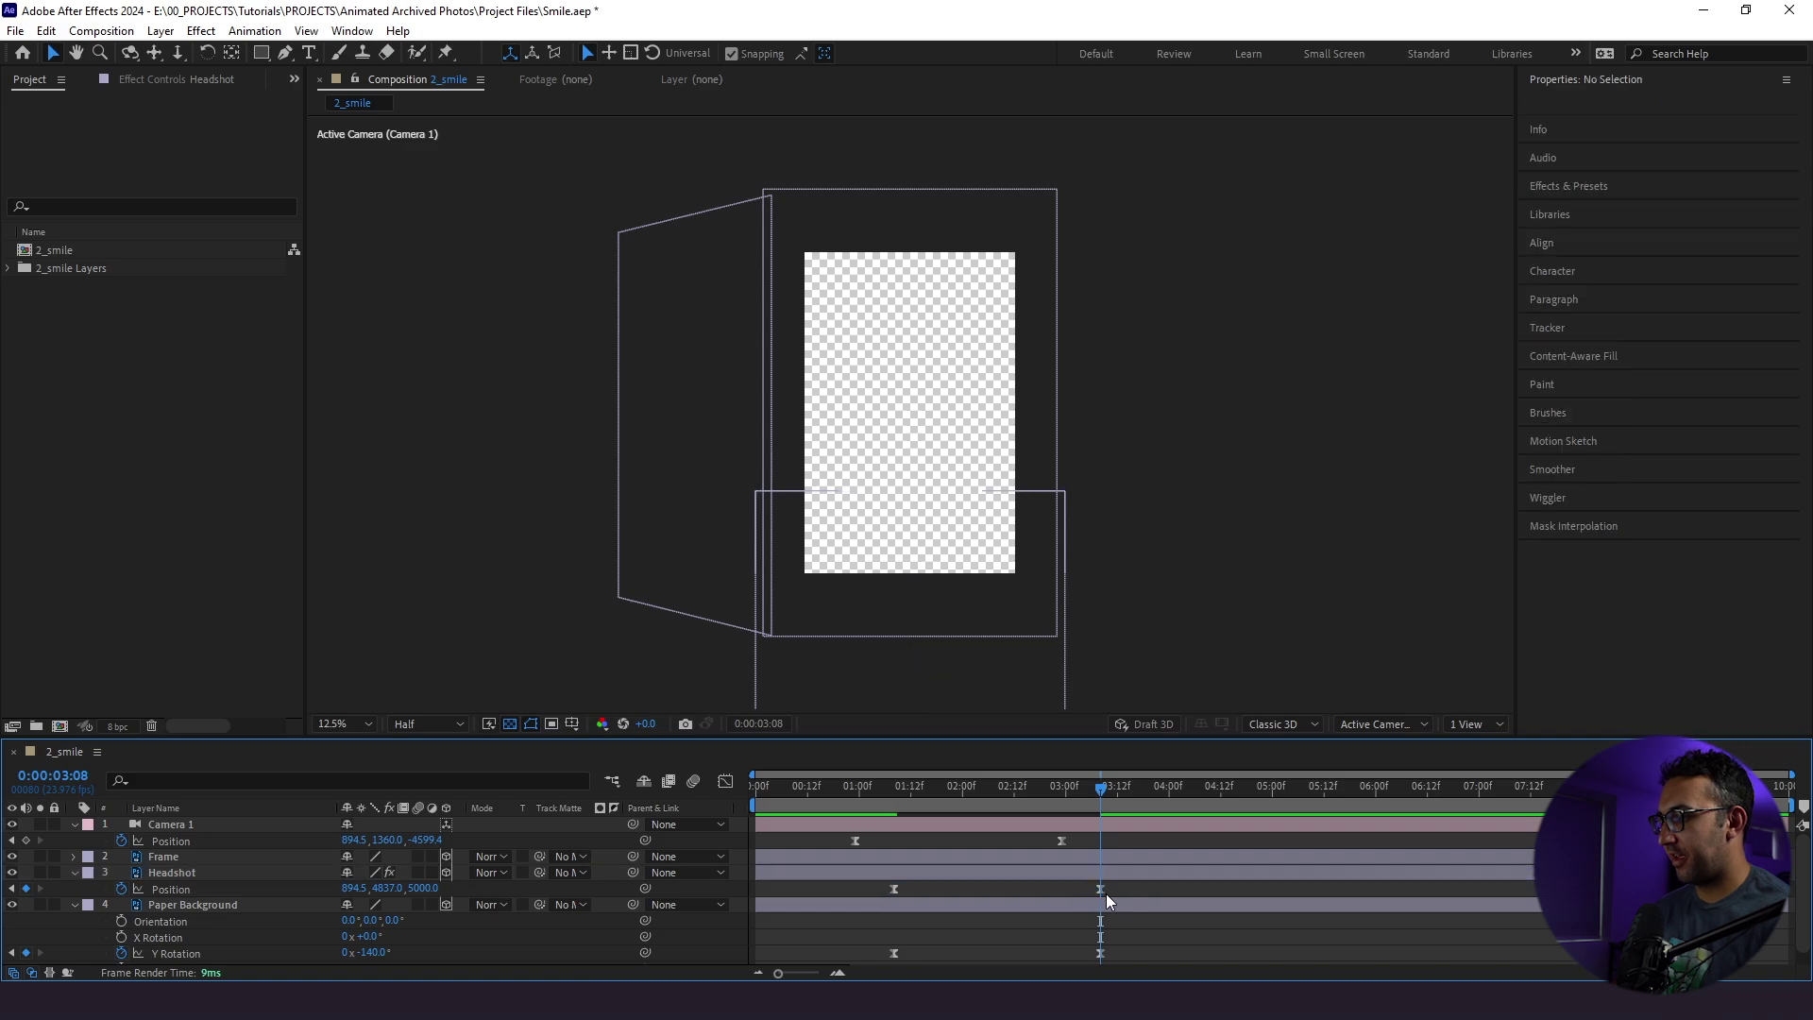
left_click(725, 782)
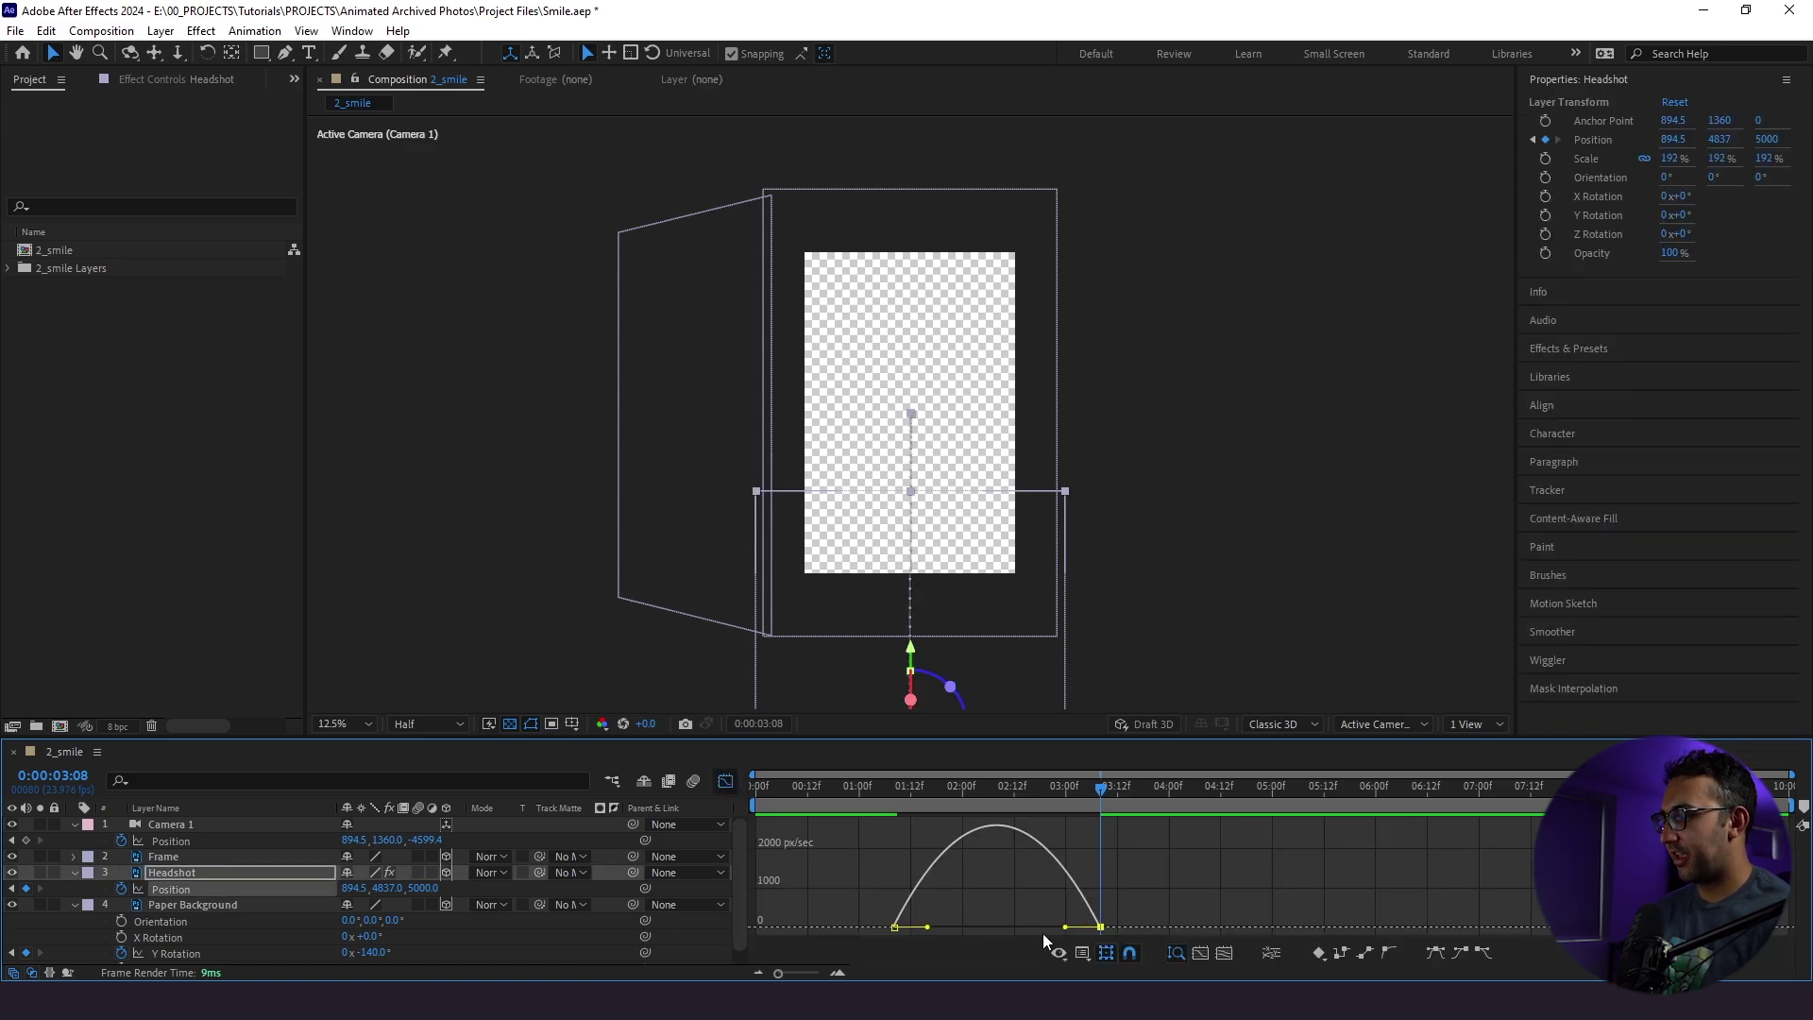
left_click_drag(1066, 927, 892, 932)
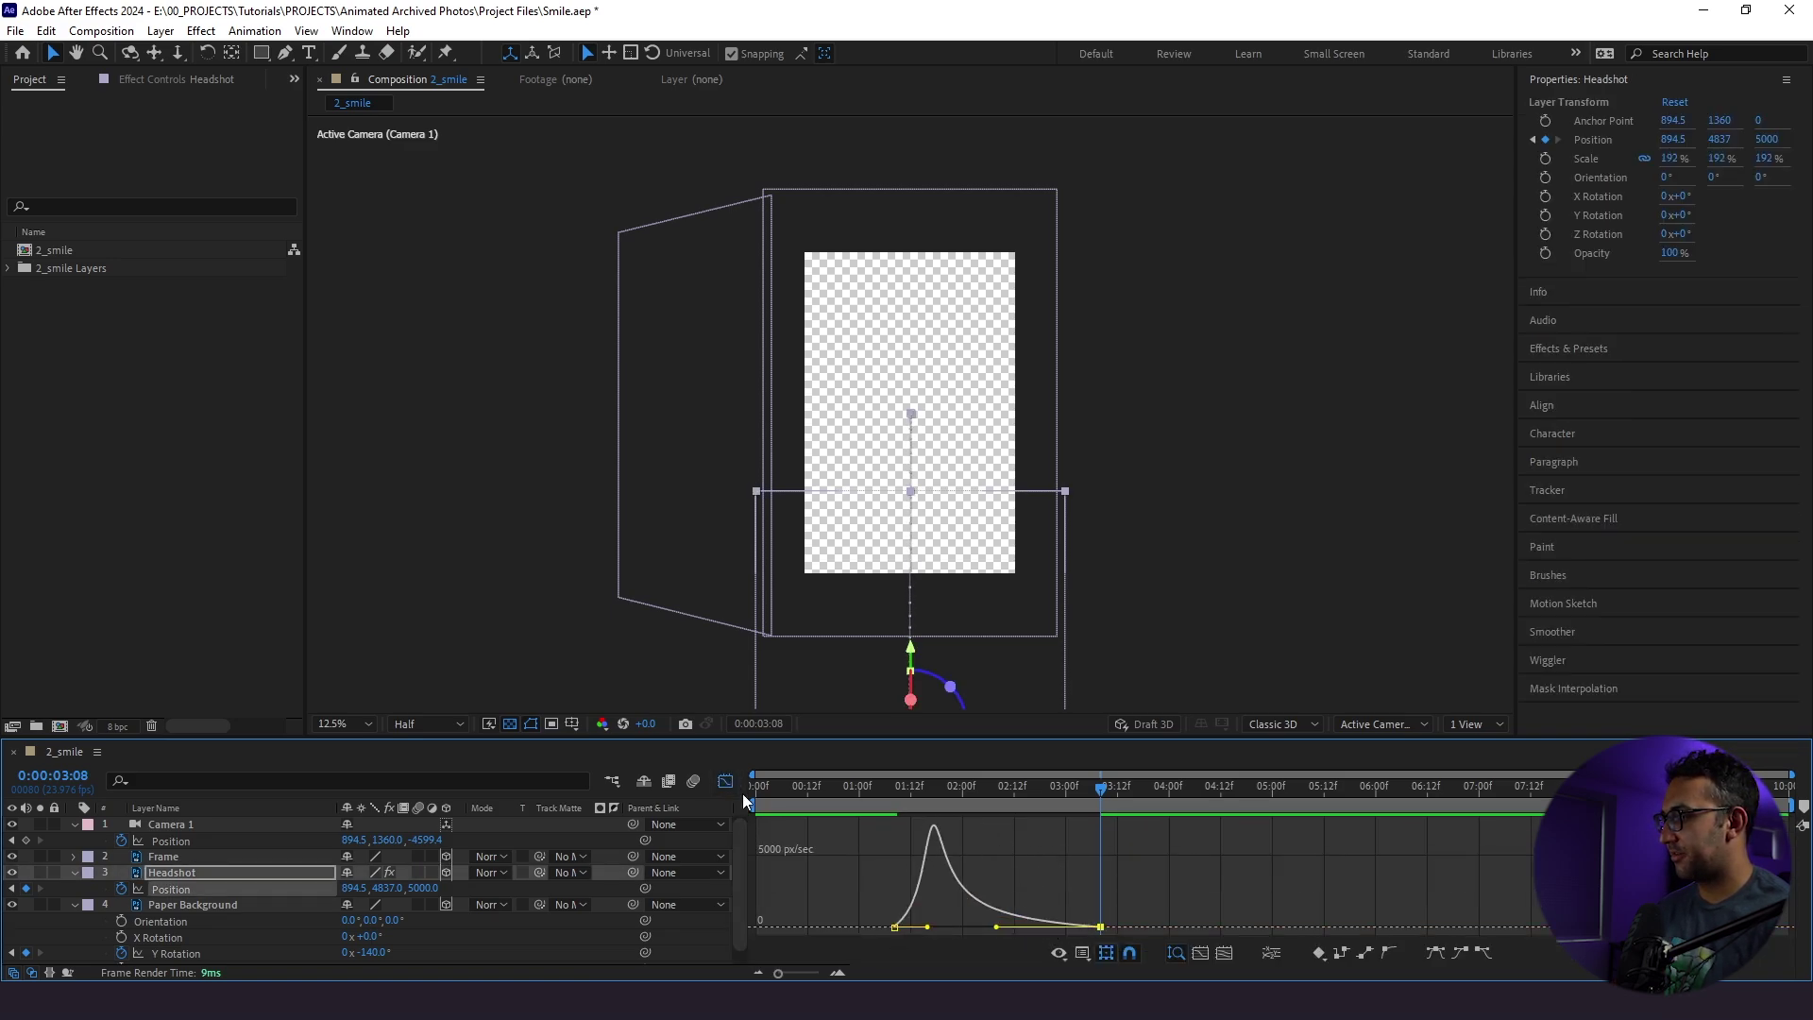
left_click(727, 784)
key("ctrl+a")
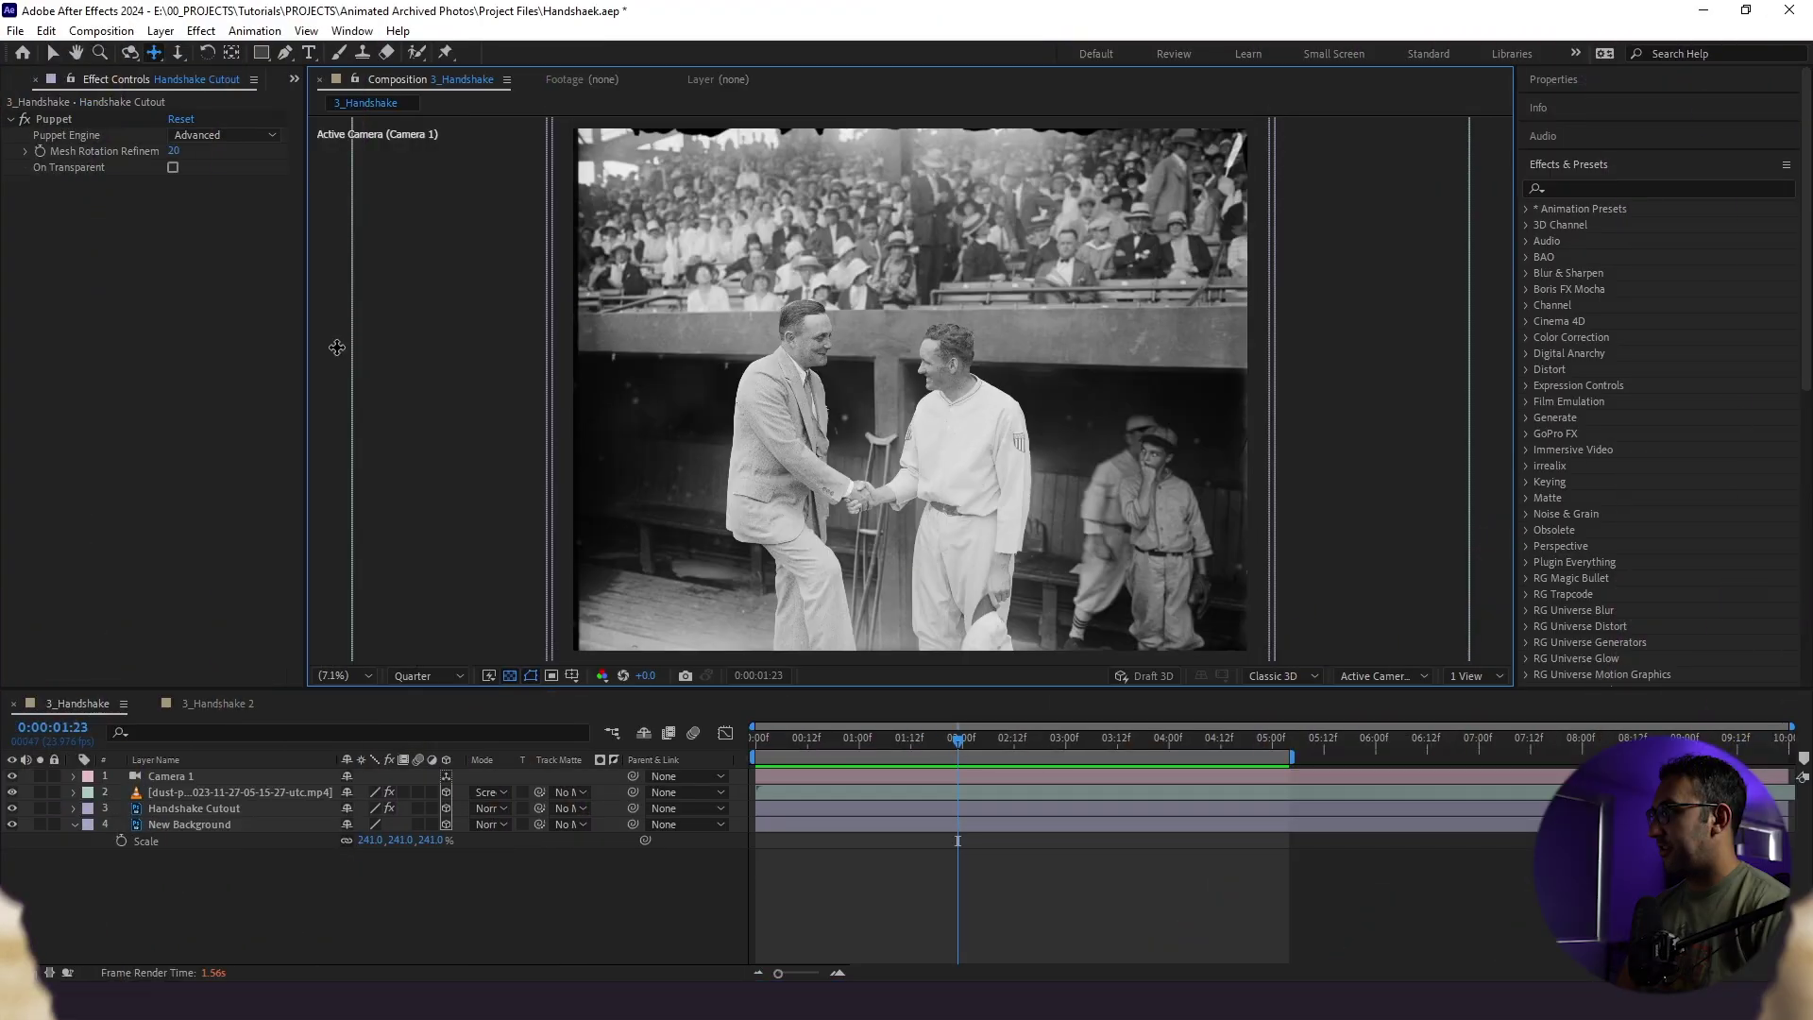
Show the Puppet pins on Handshake Cutout, then clear the layer selection.
left_click(51, 119)
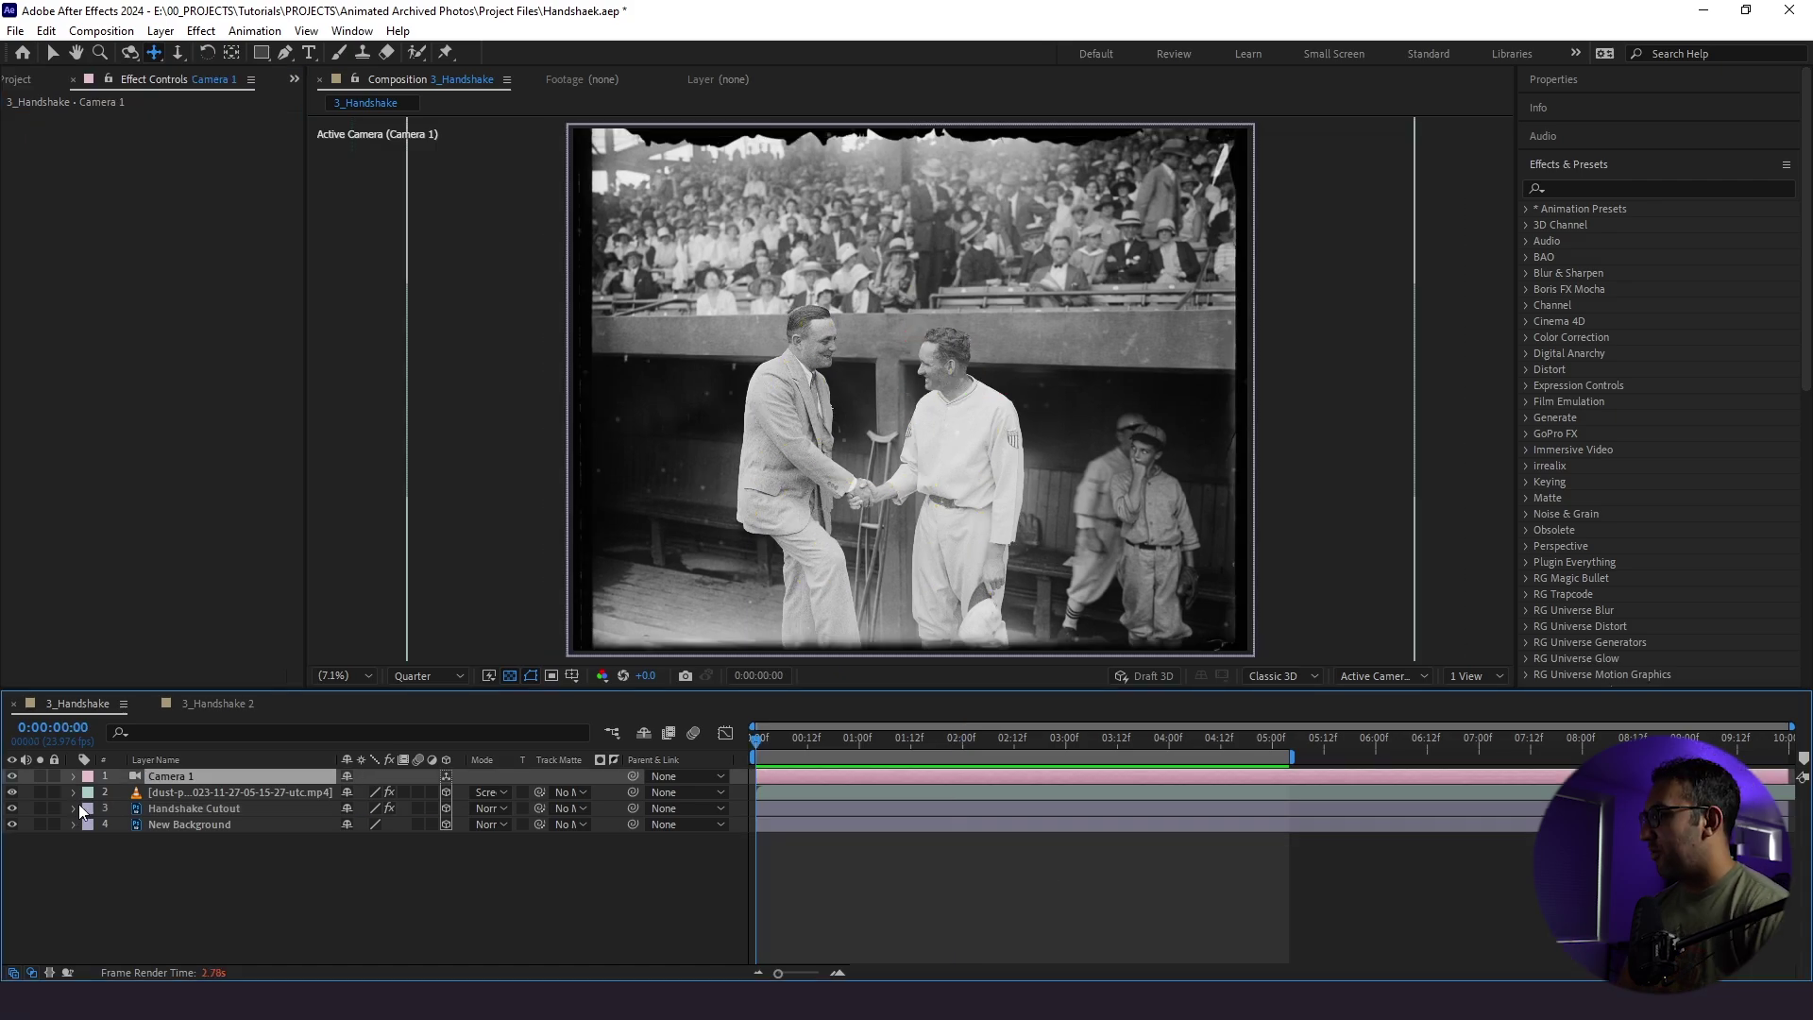
left_click(104, 866)
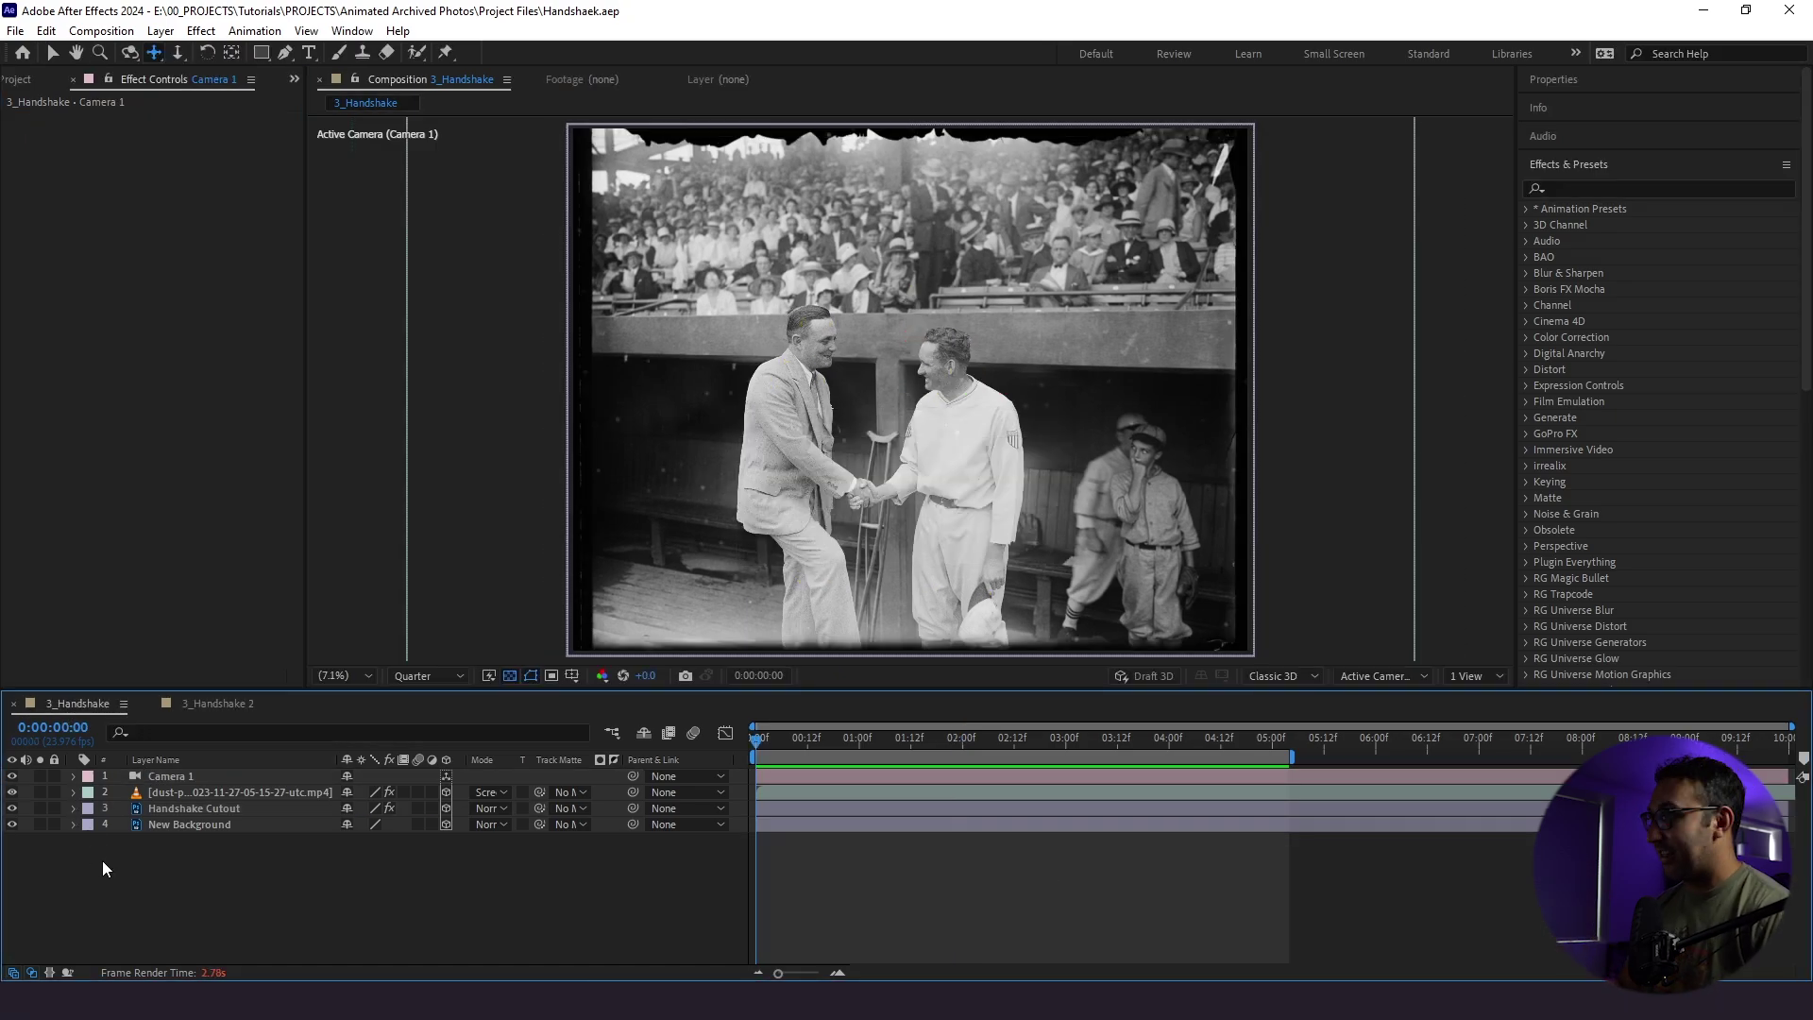
Create Spot Light 1 via Layer > New > Light with a near-white Light Color.
left_click(160, 31)
mouse_move(200, 50)
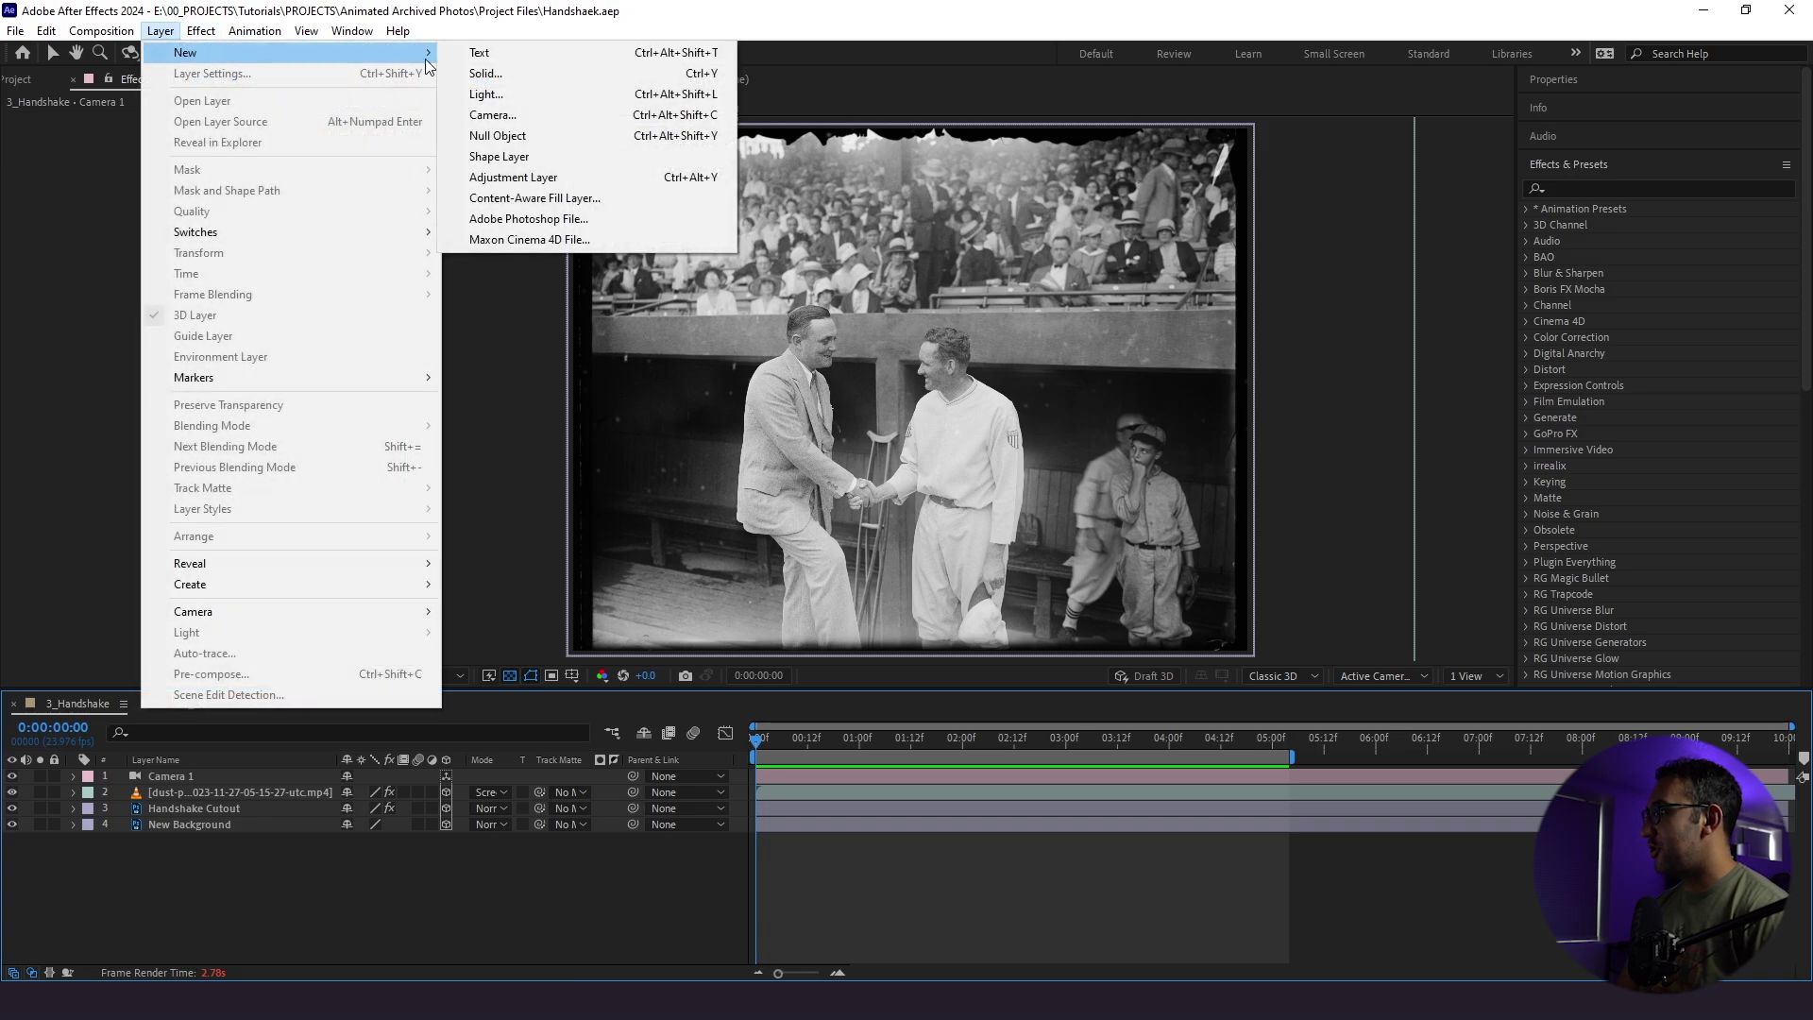
left_click(510, 97)
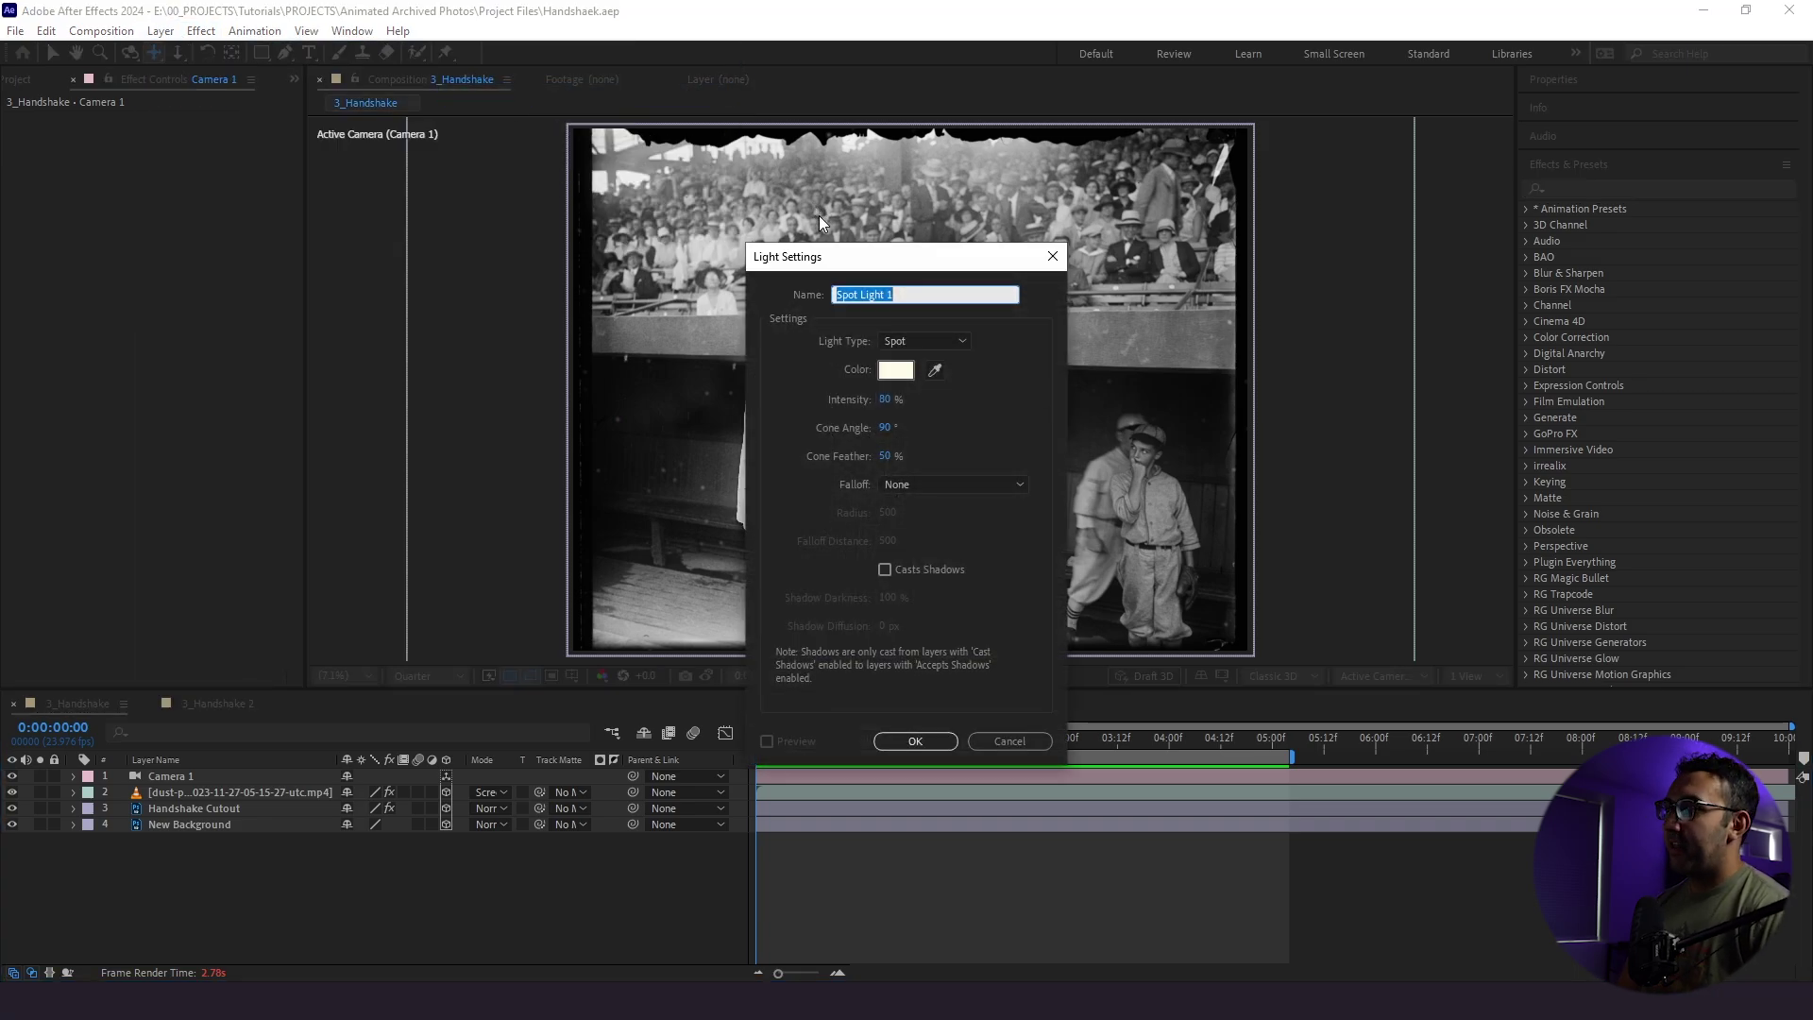
left_click(895, 369)
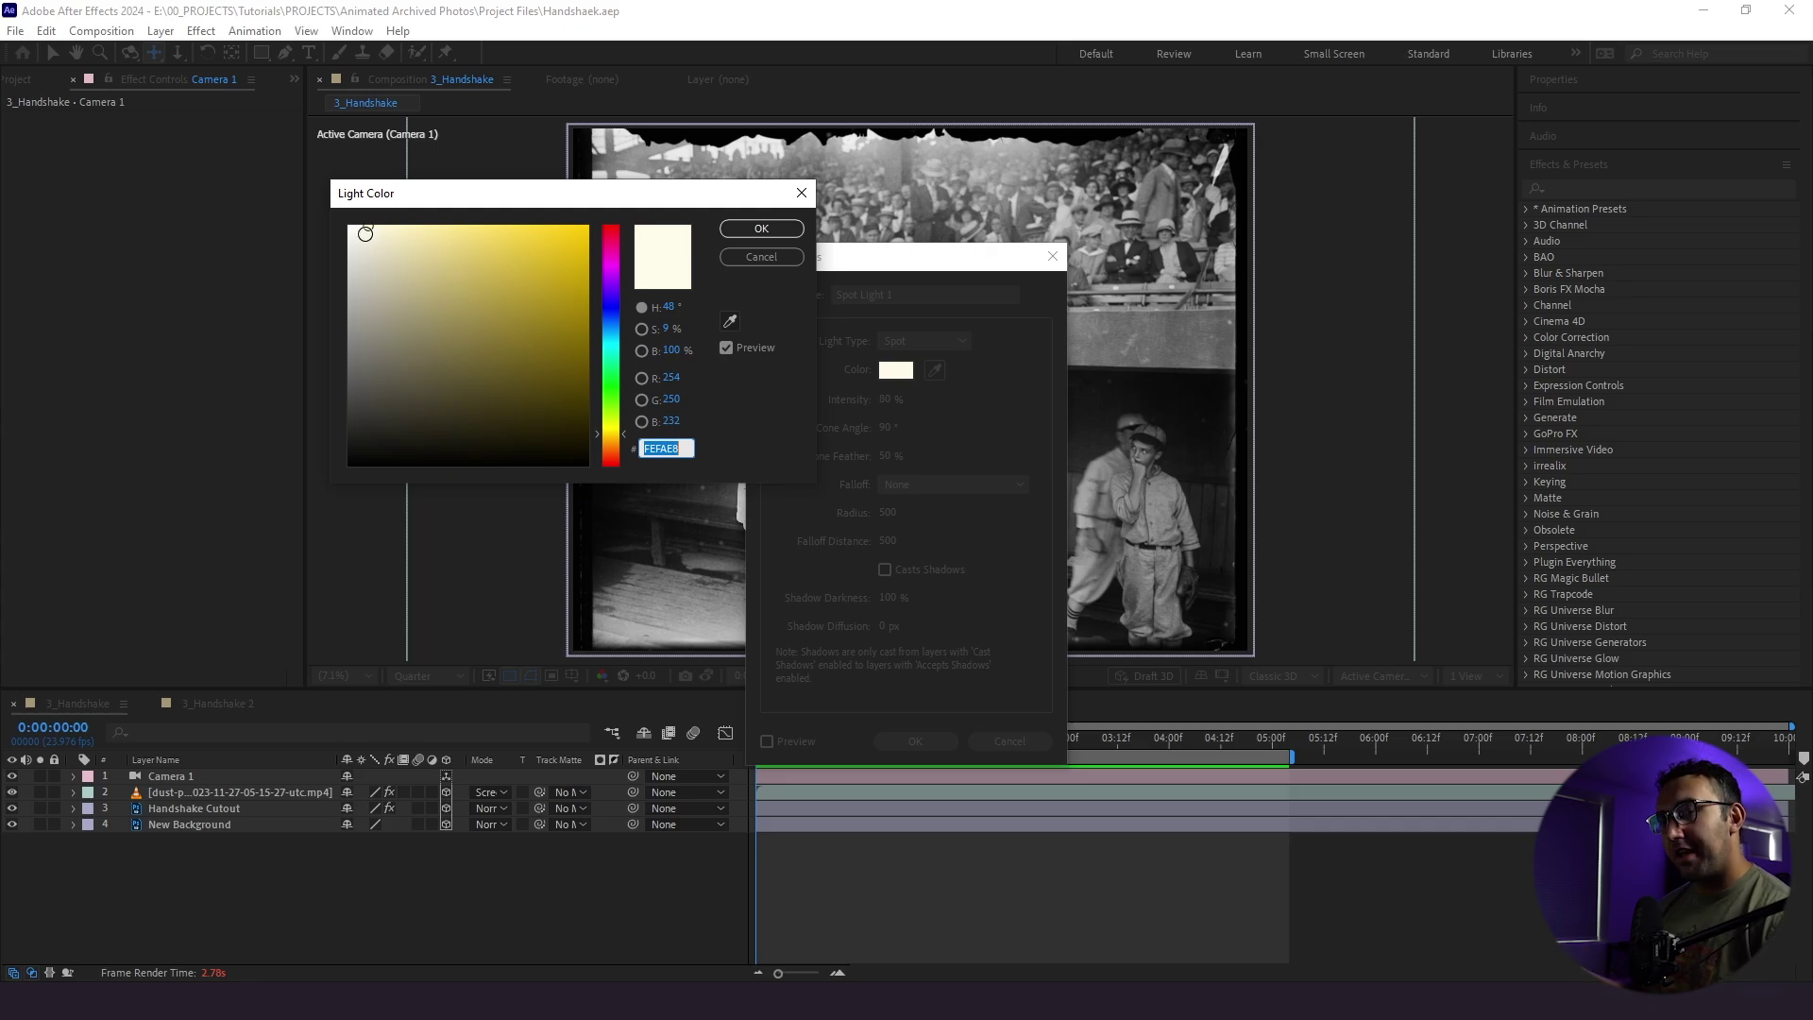
left_click(748, 234)
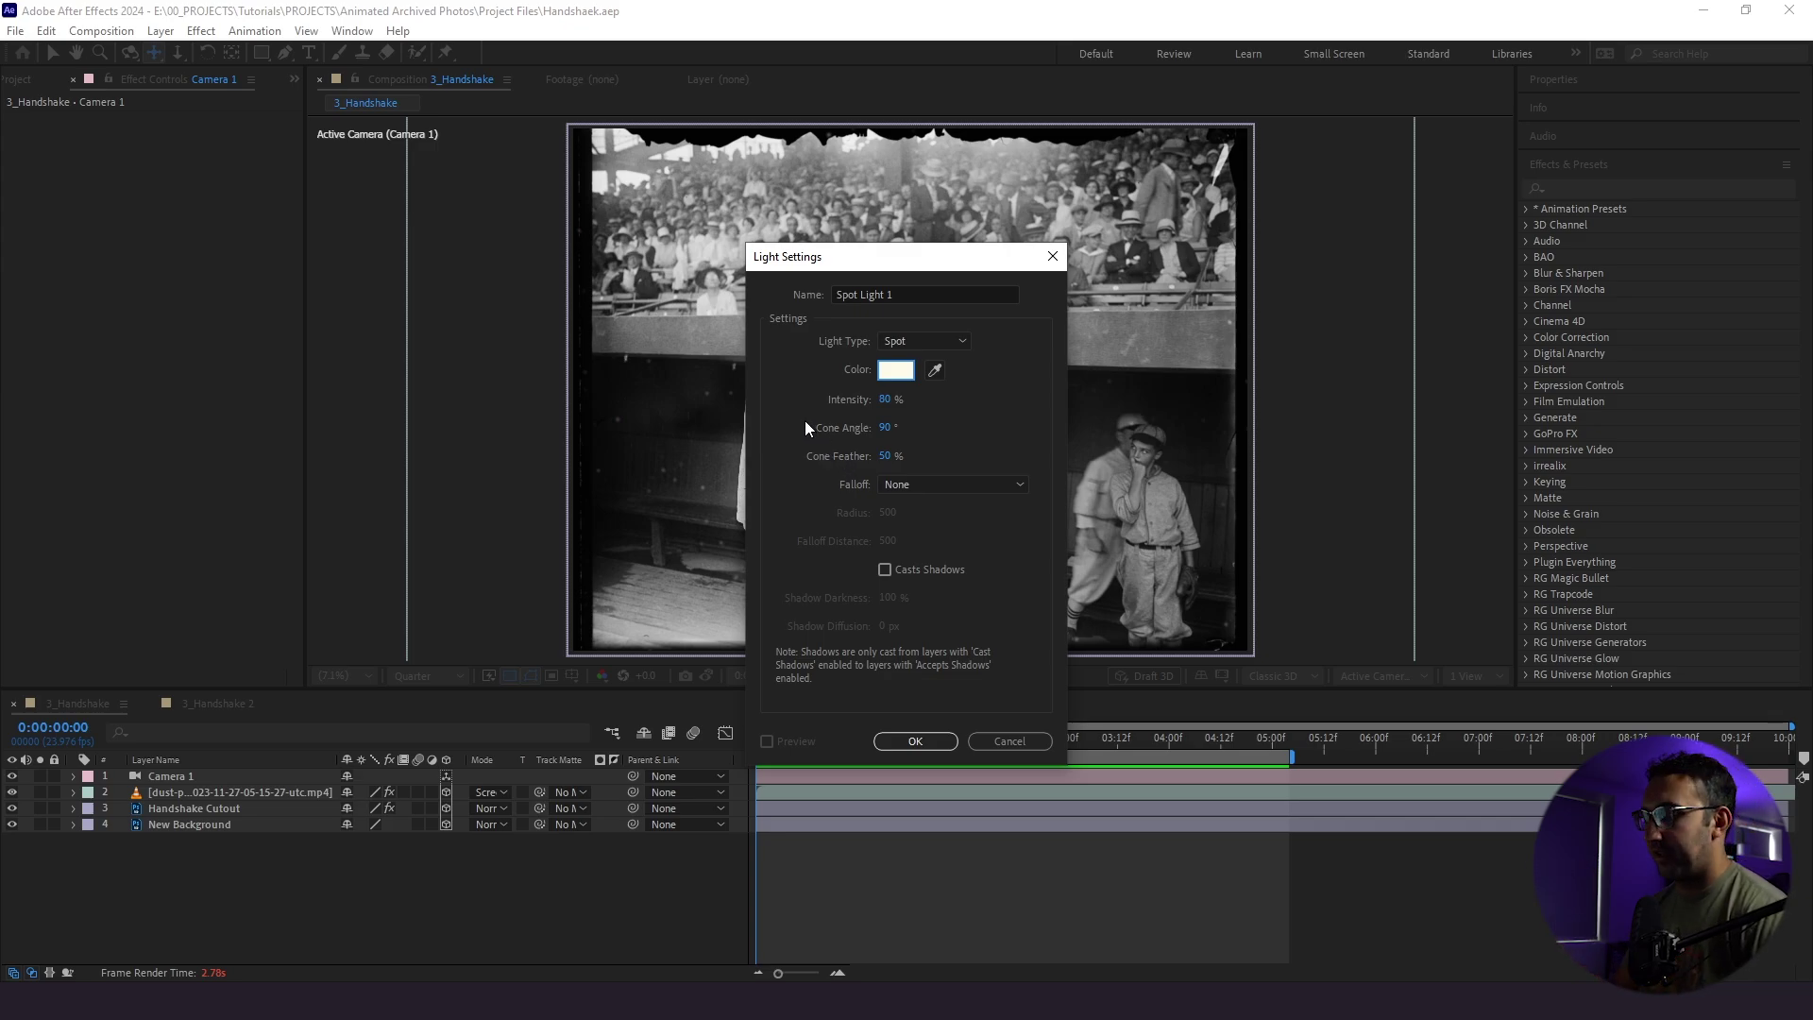
left_click(926, 741)
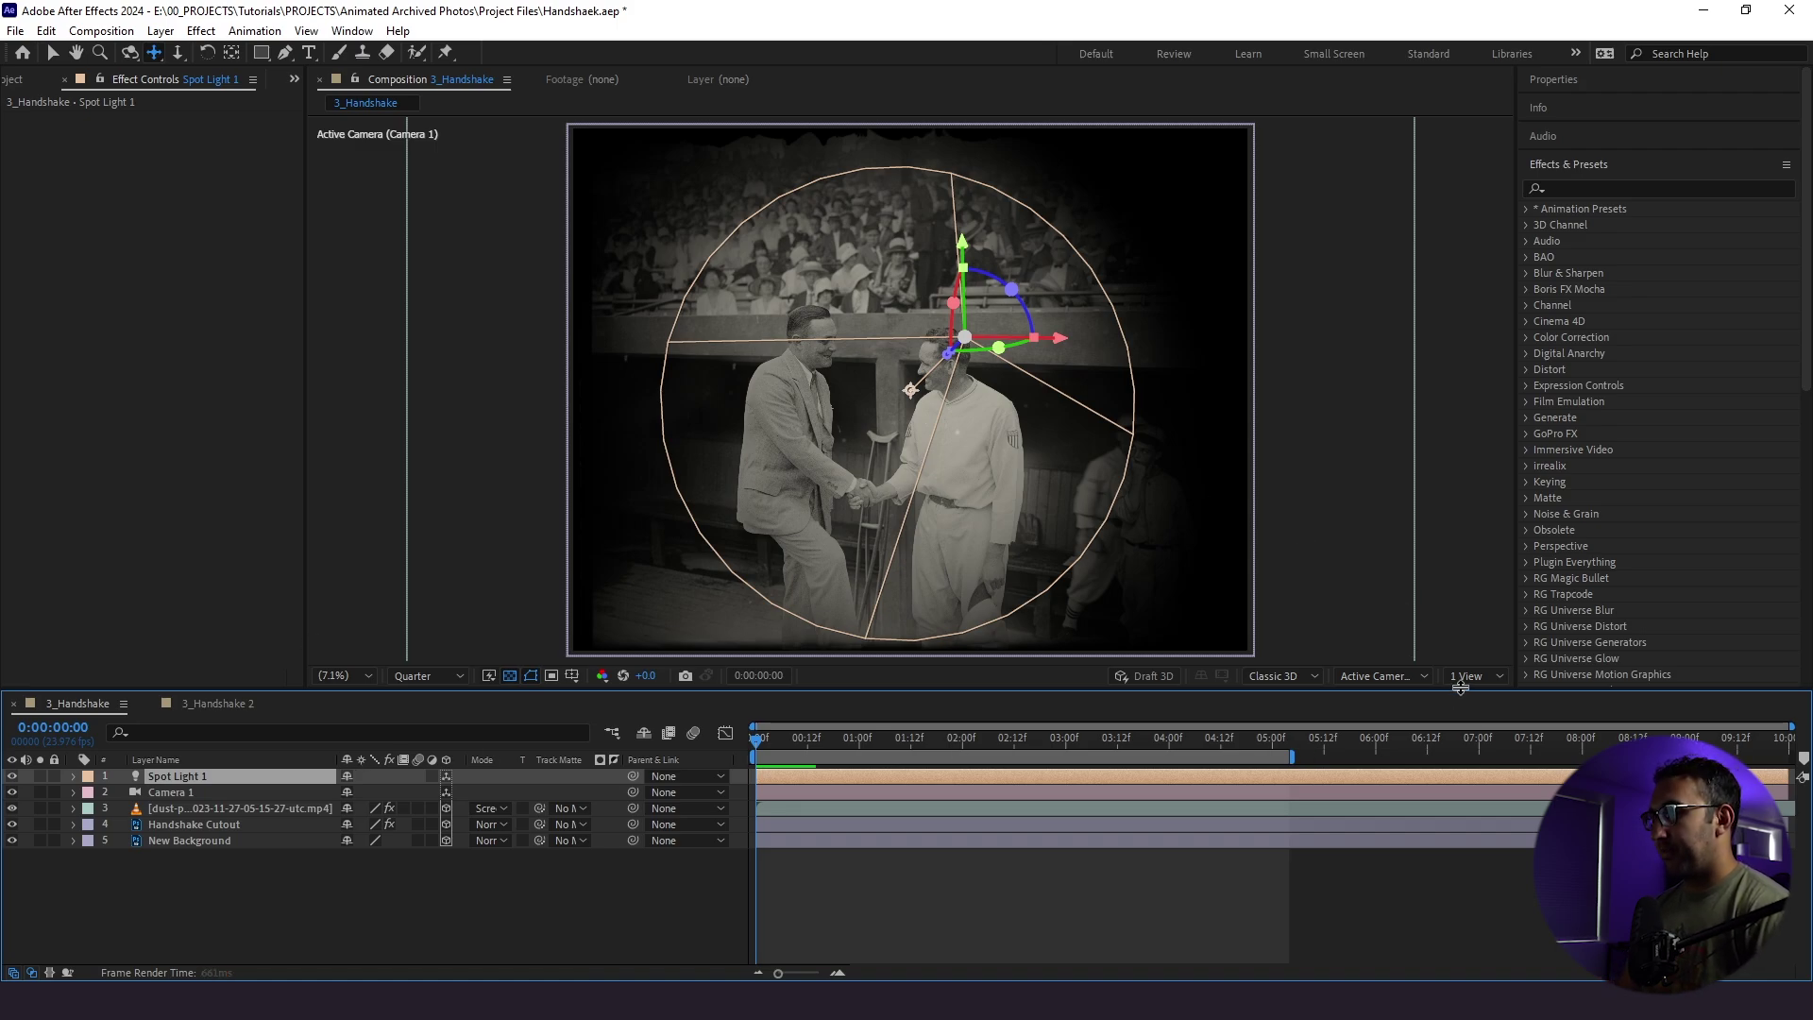
Switch the viewer to a side-by-side 2 Views layout and pick the Selection tool.
left_click(1466, 676)
left_click(1459, 725)
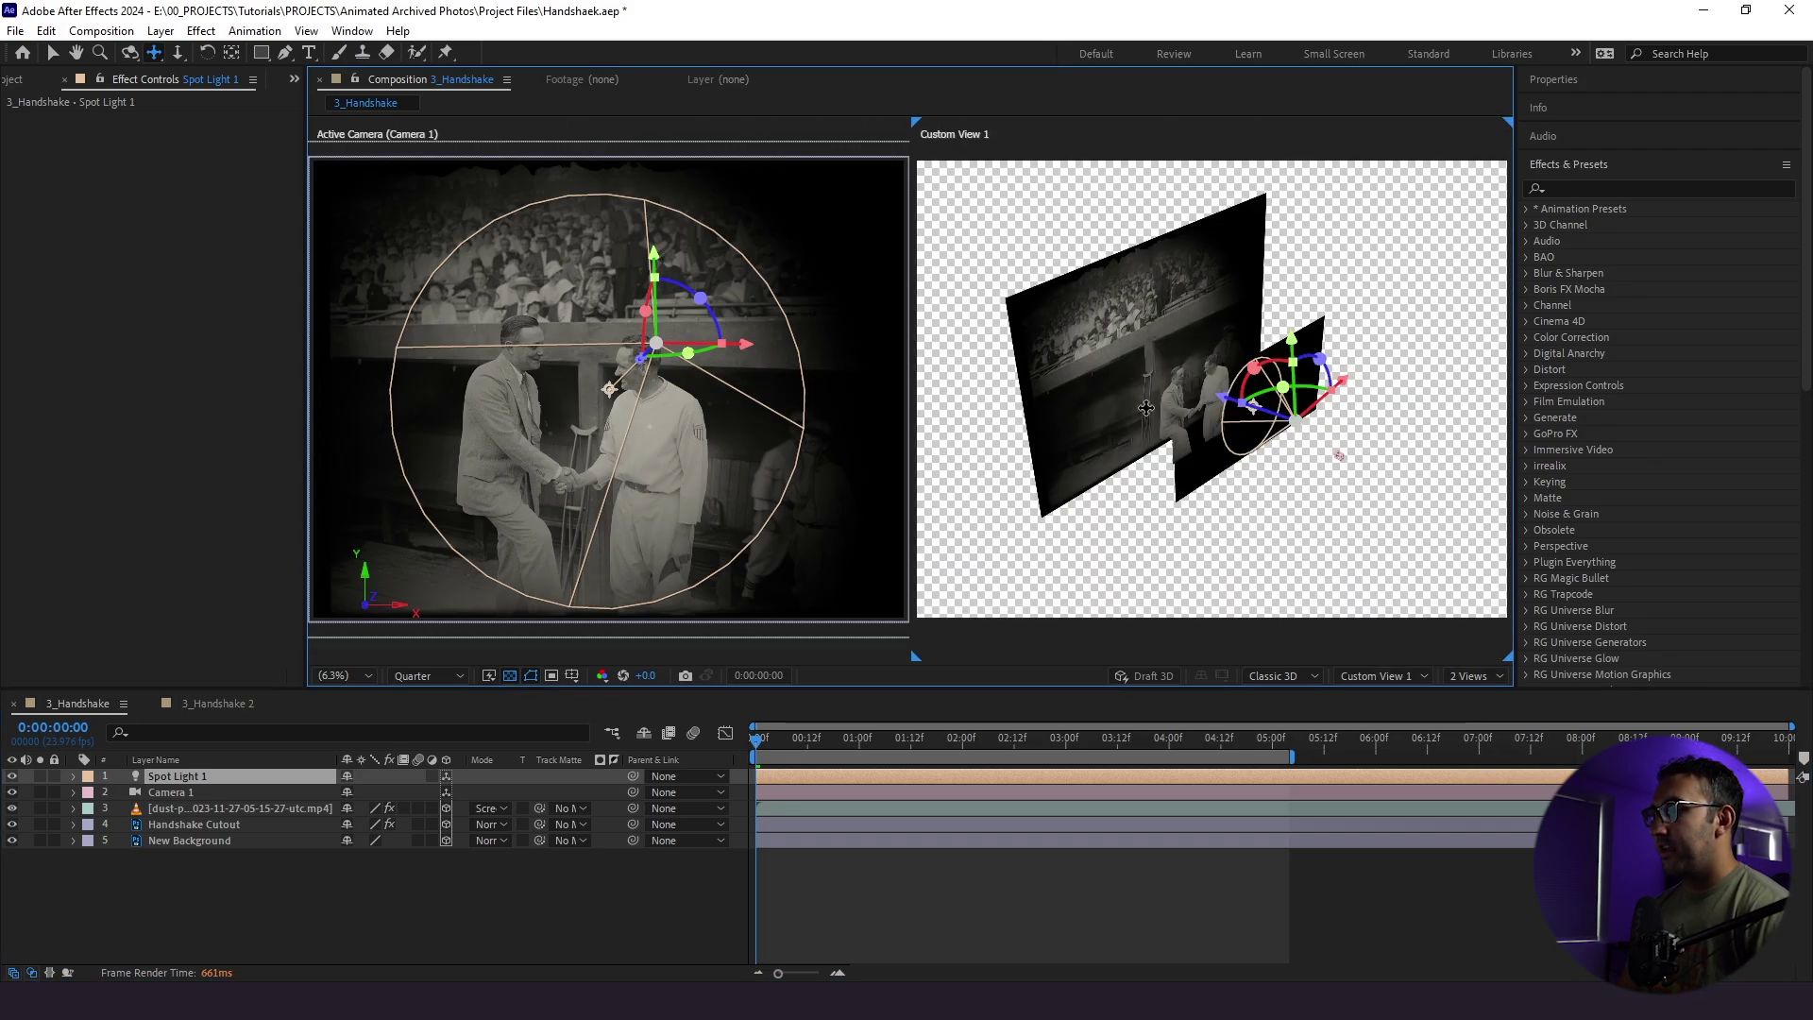
left_click(53, 55)
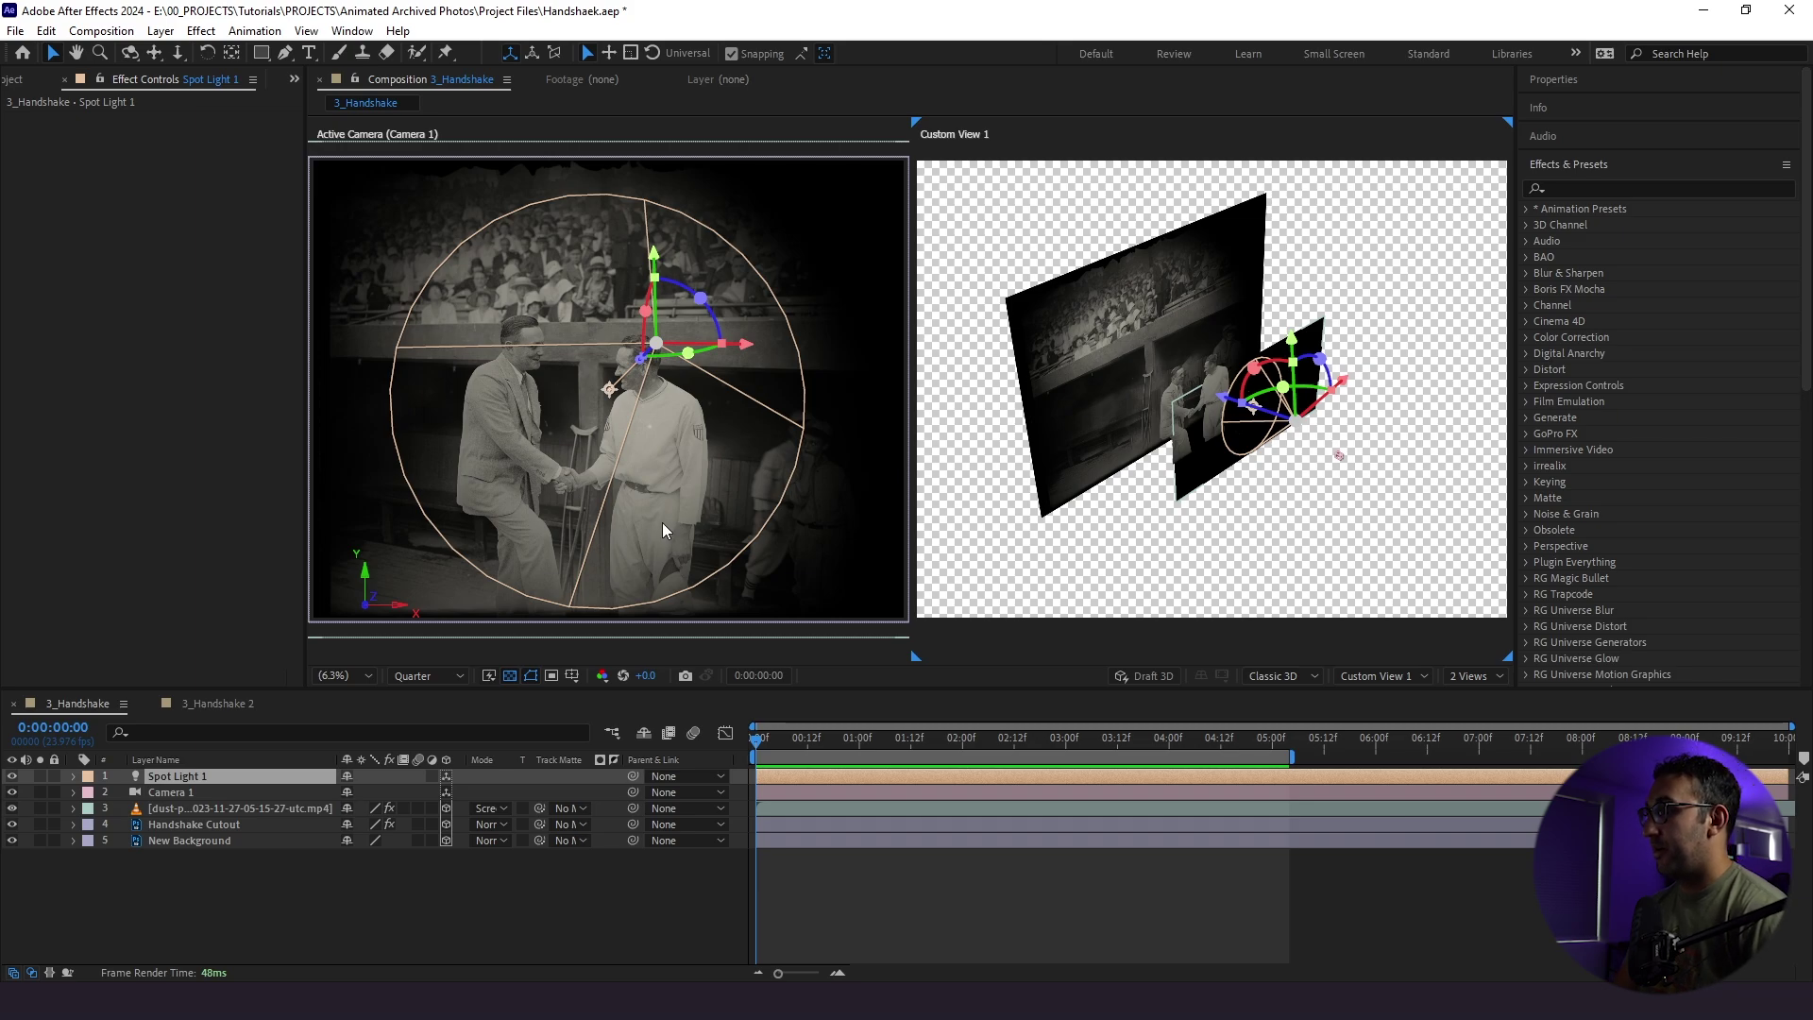
Set starting keyframes at 0:00 for Spot Light 1's transform, Intensity and Cone Angle.
left_click(74, 776)
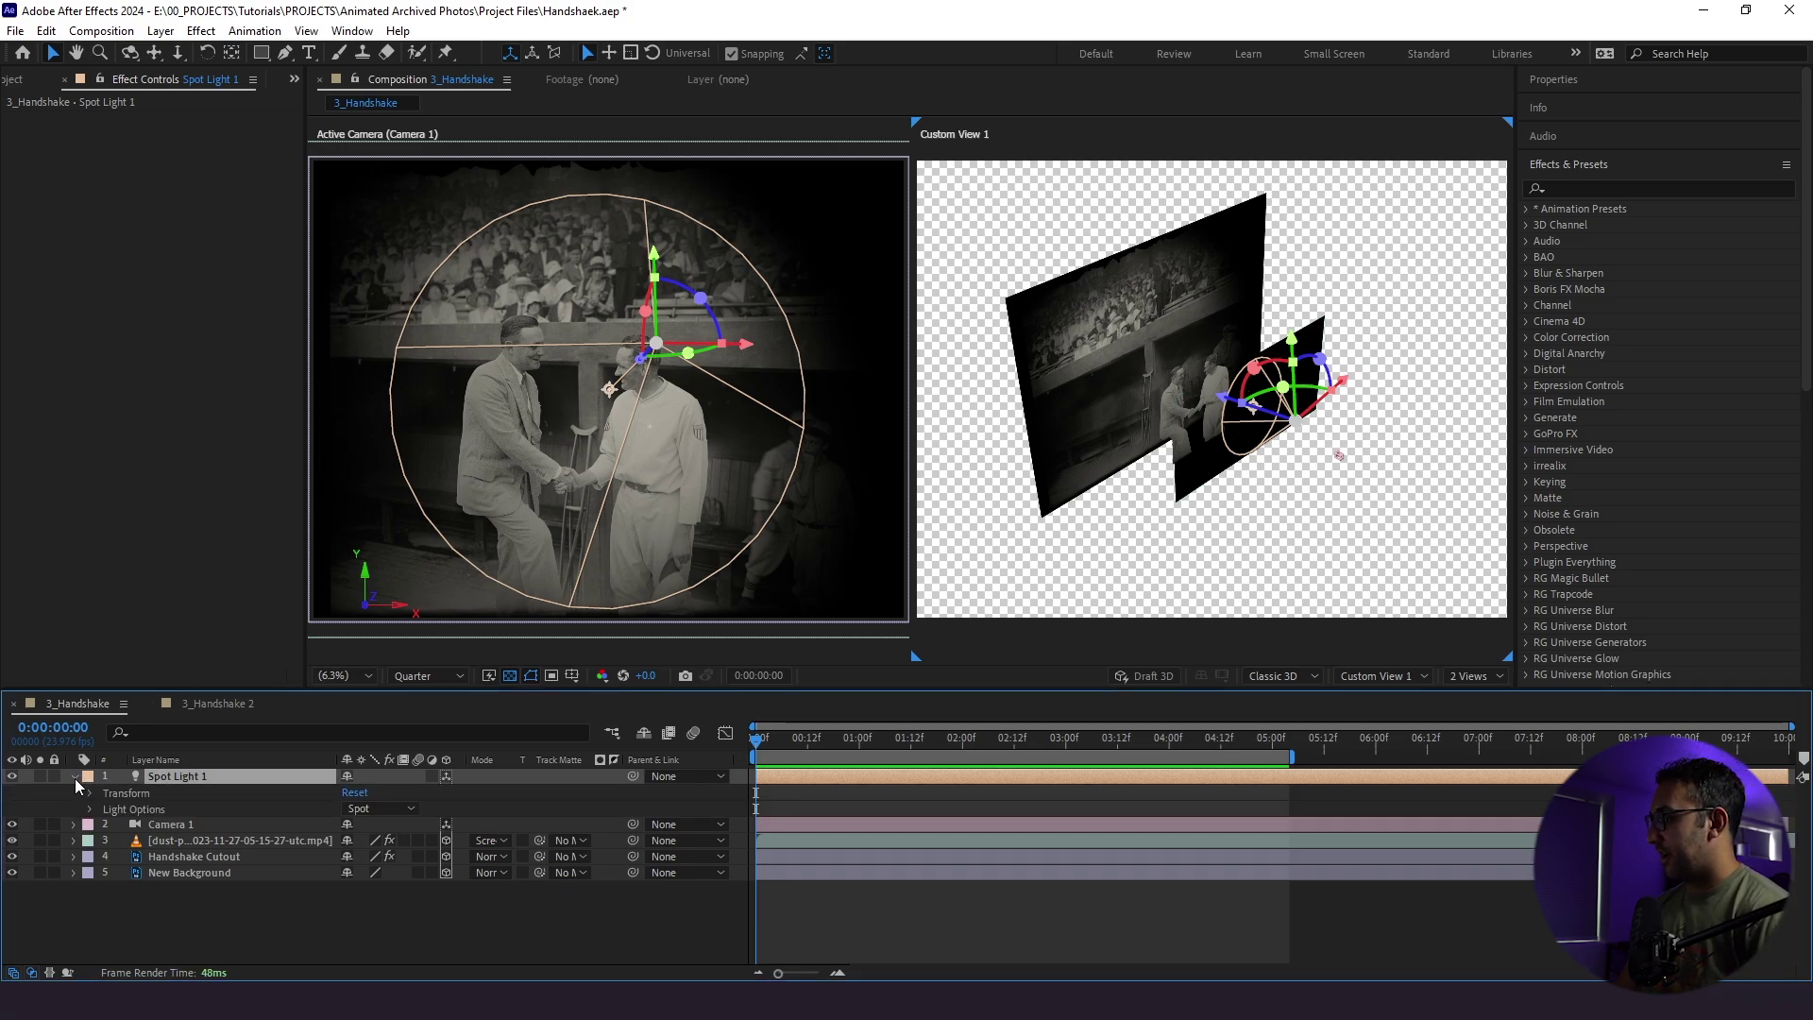
left_click(87, 793)
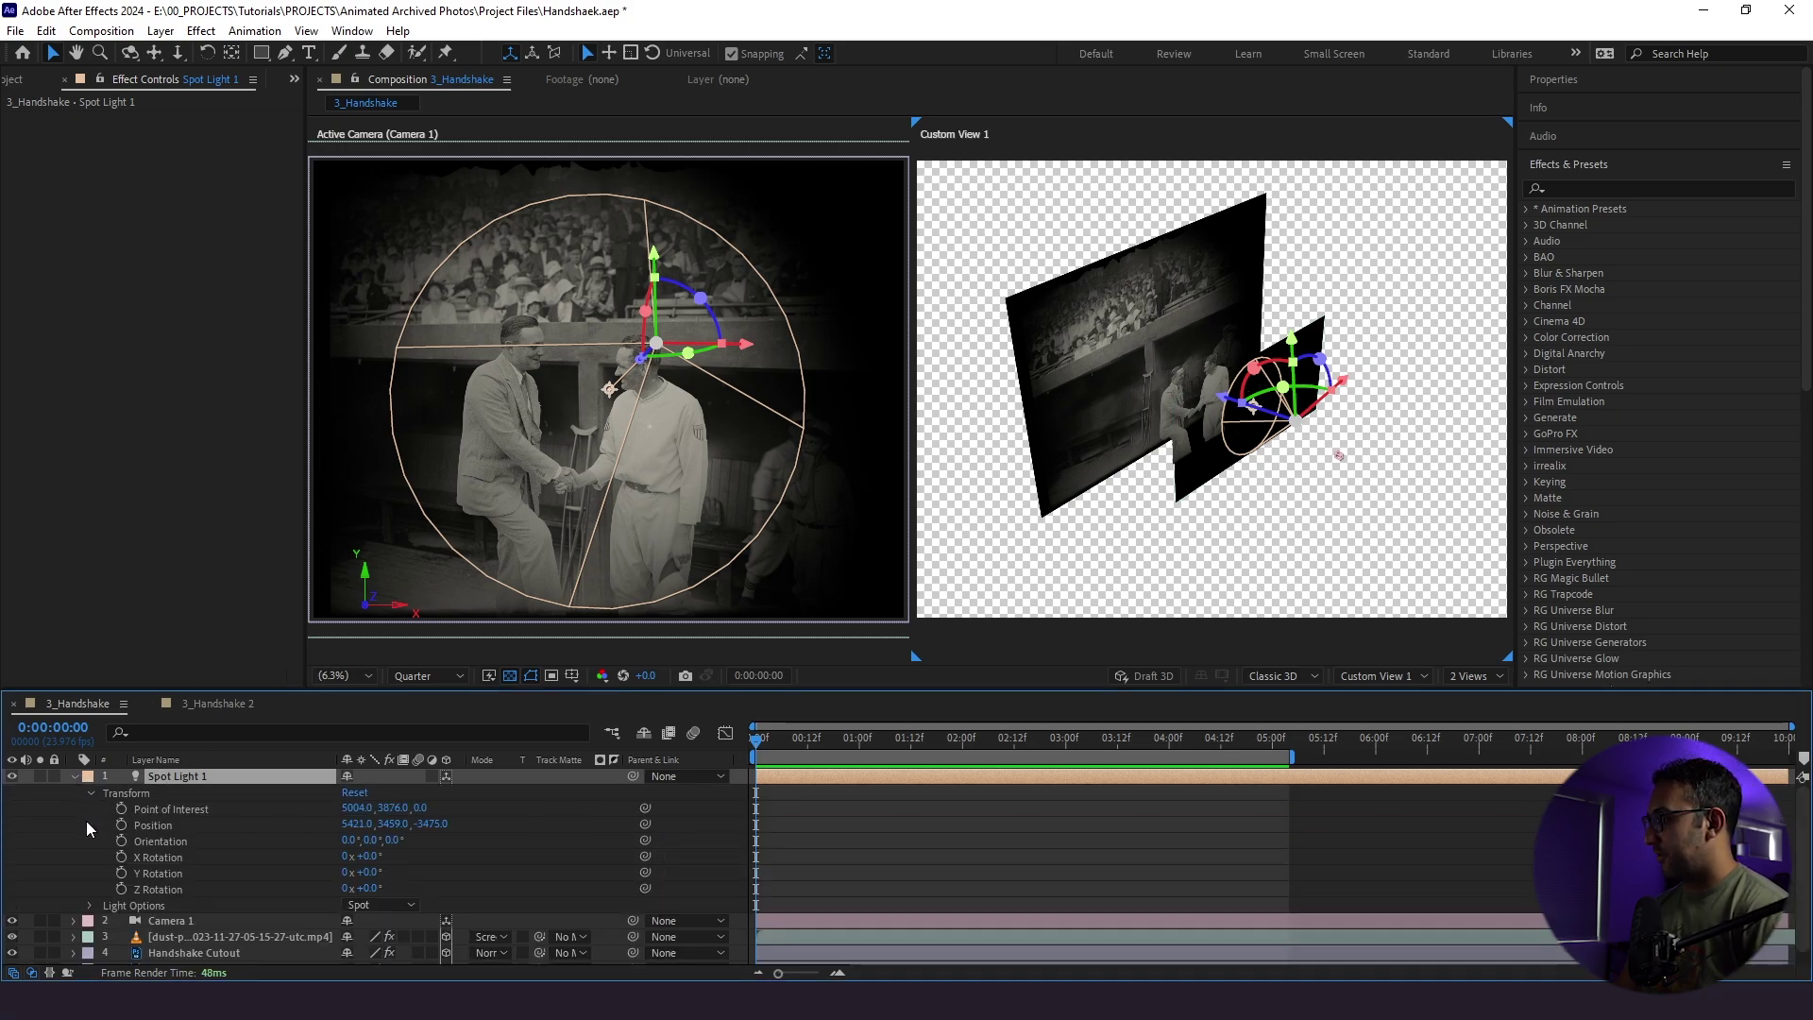
left_click(89, 905)
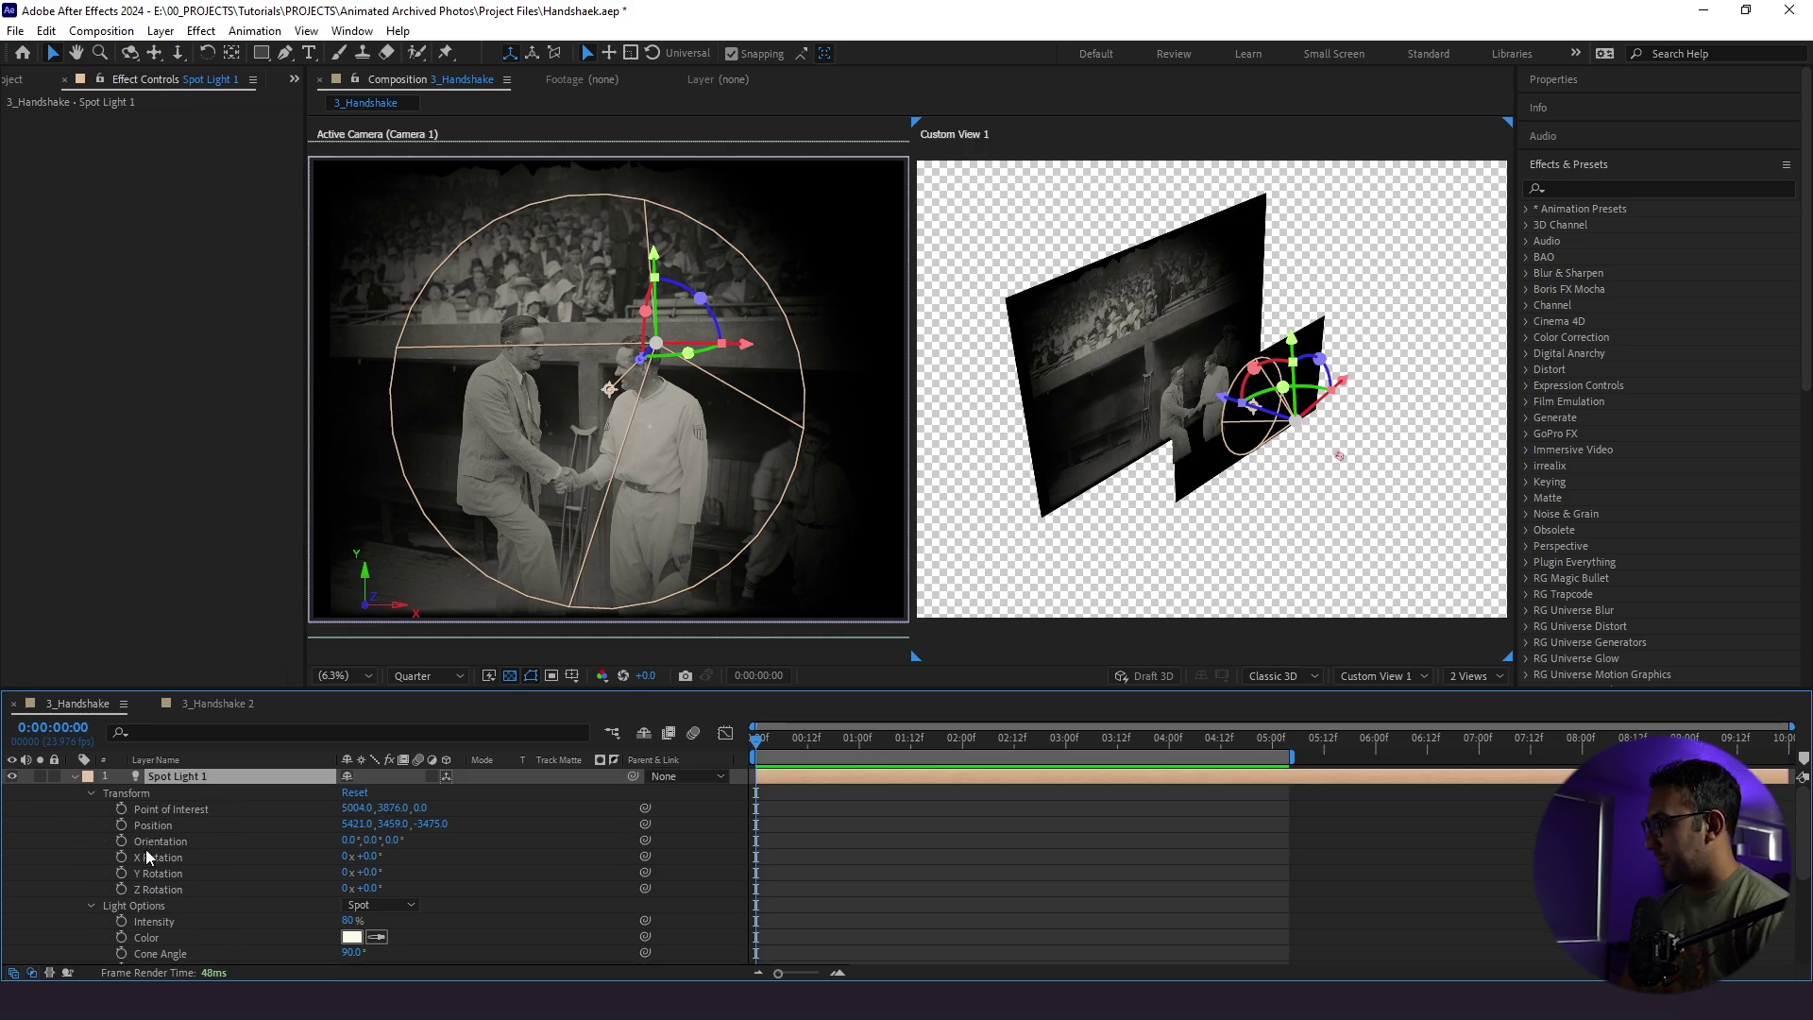
left_click(121, 840)
scroll(104, 855, "down", 2)
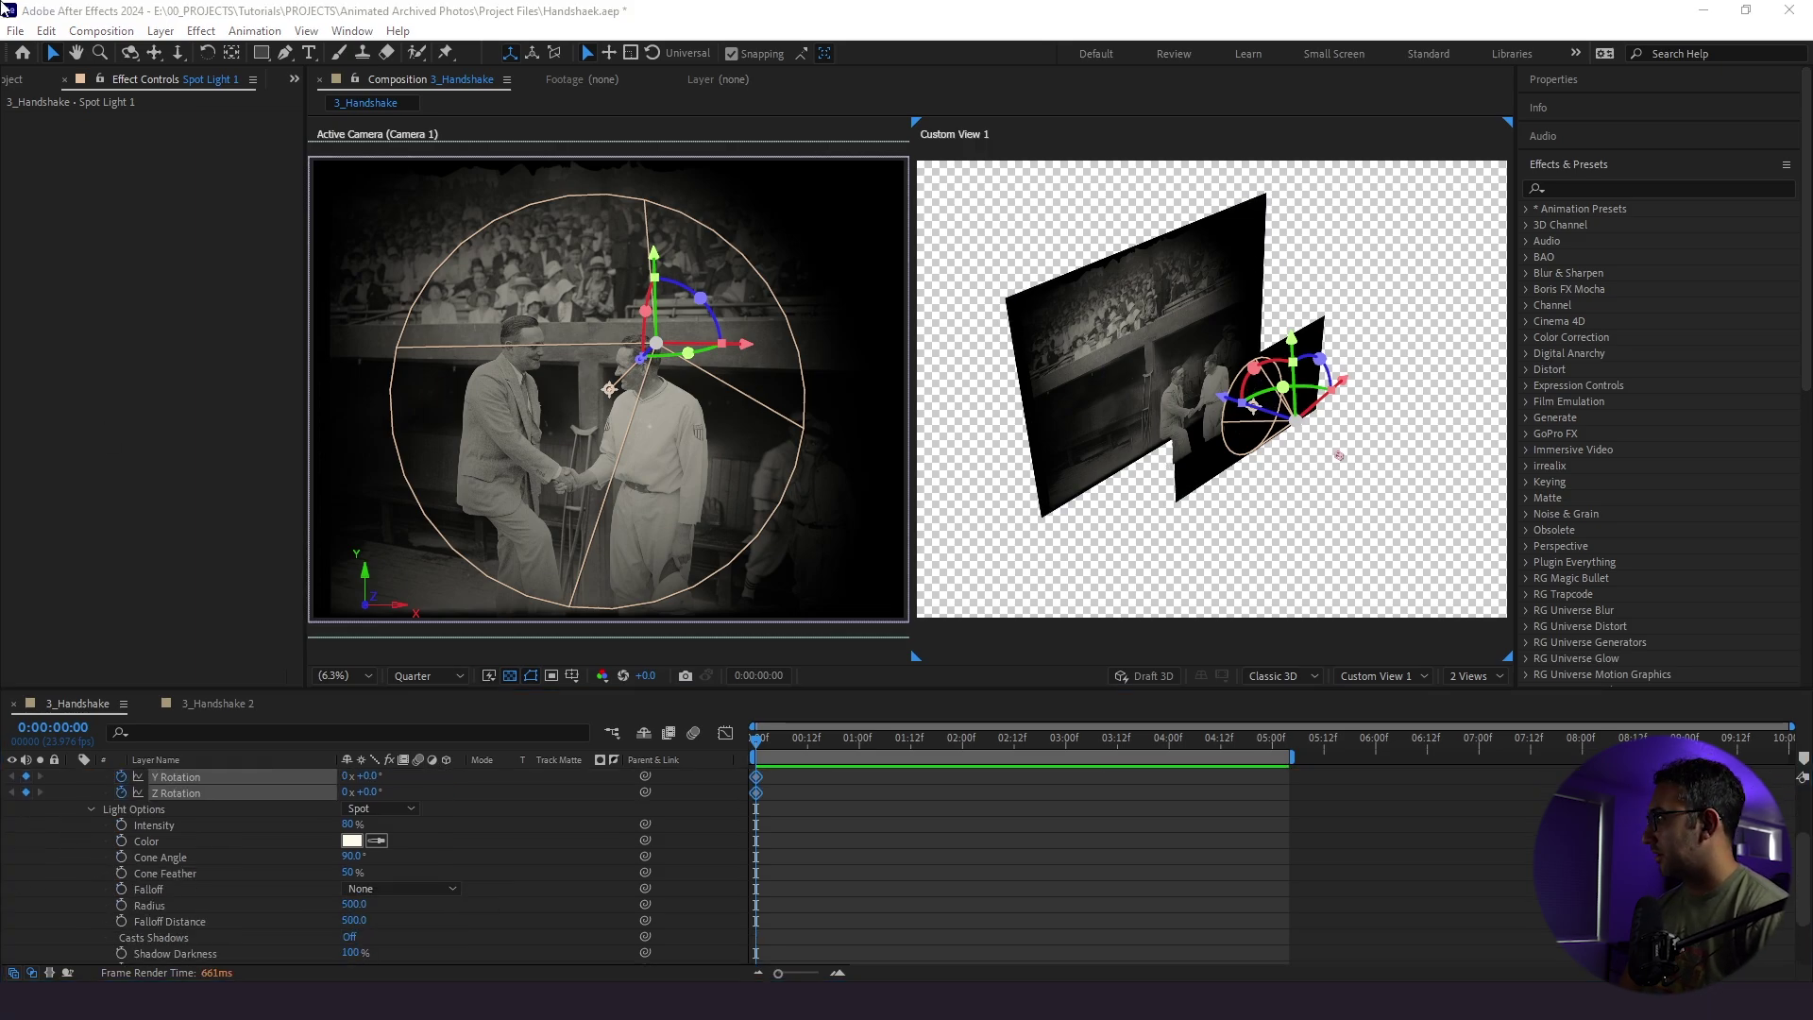
left_click(121, 824)
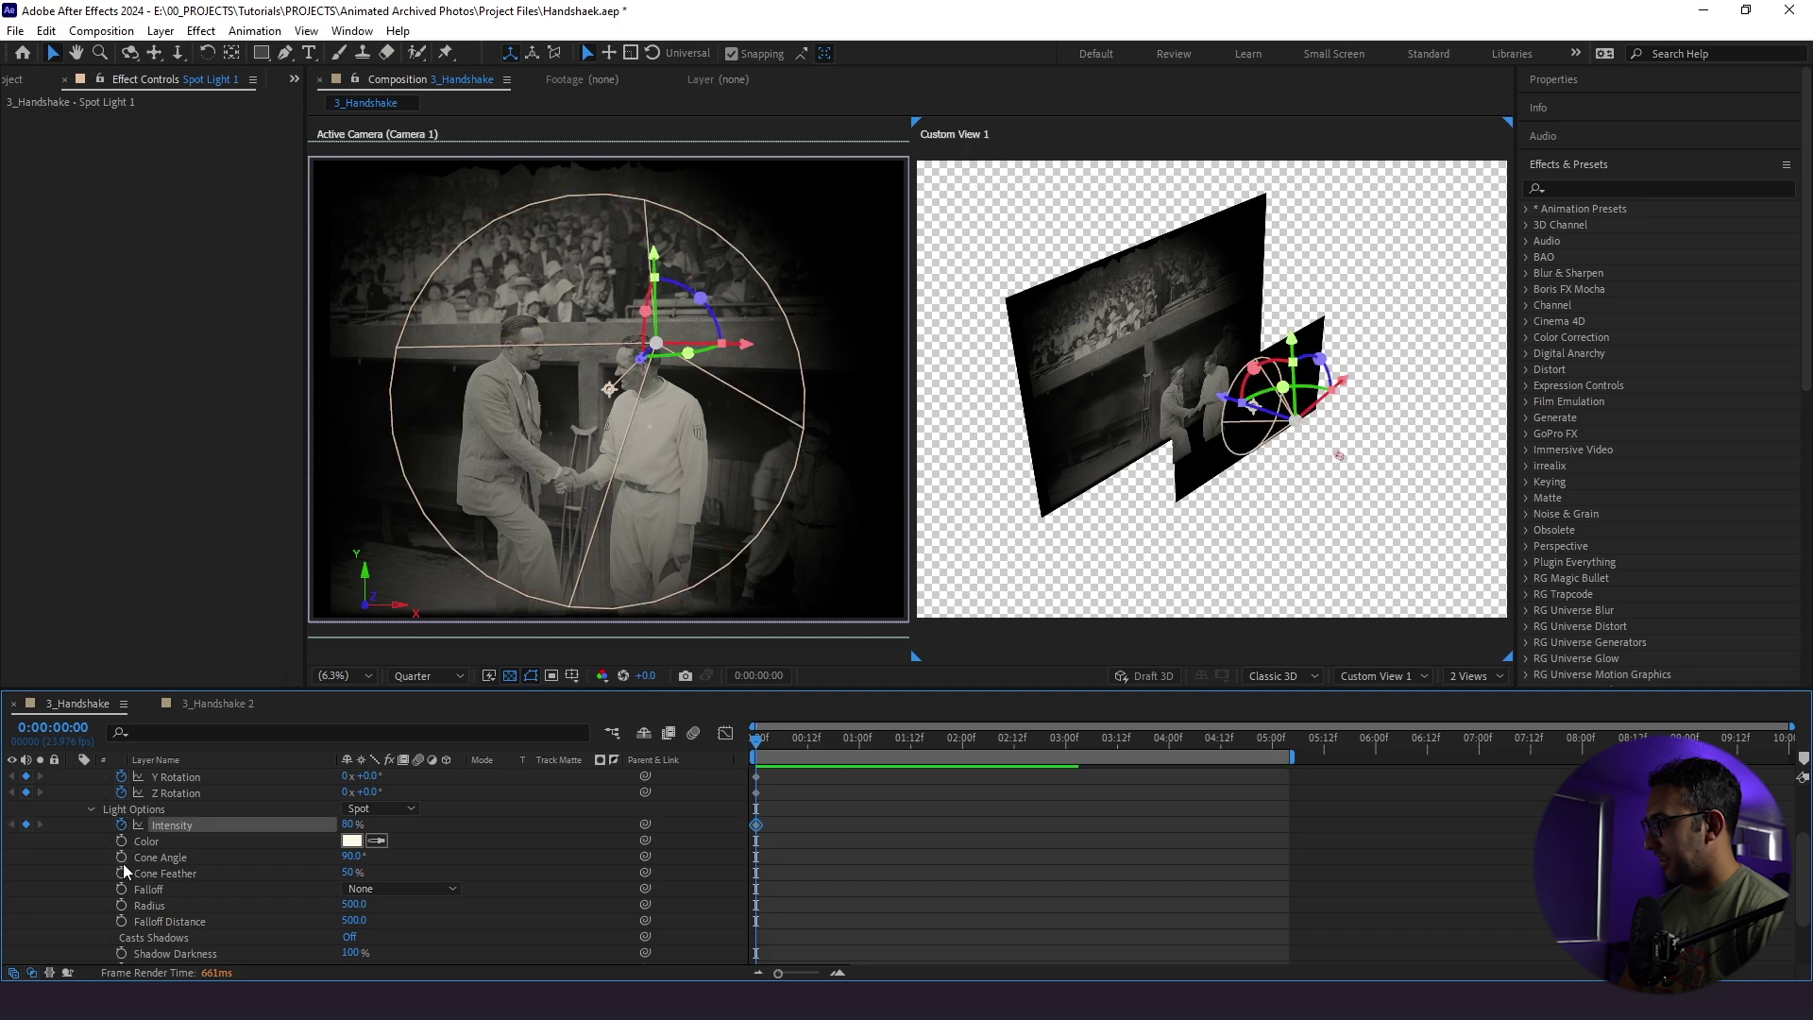
left_click(121, 857)
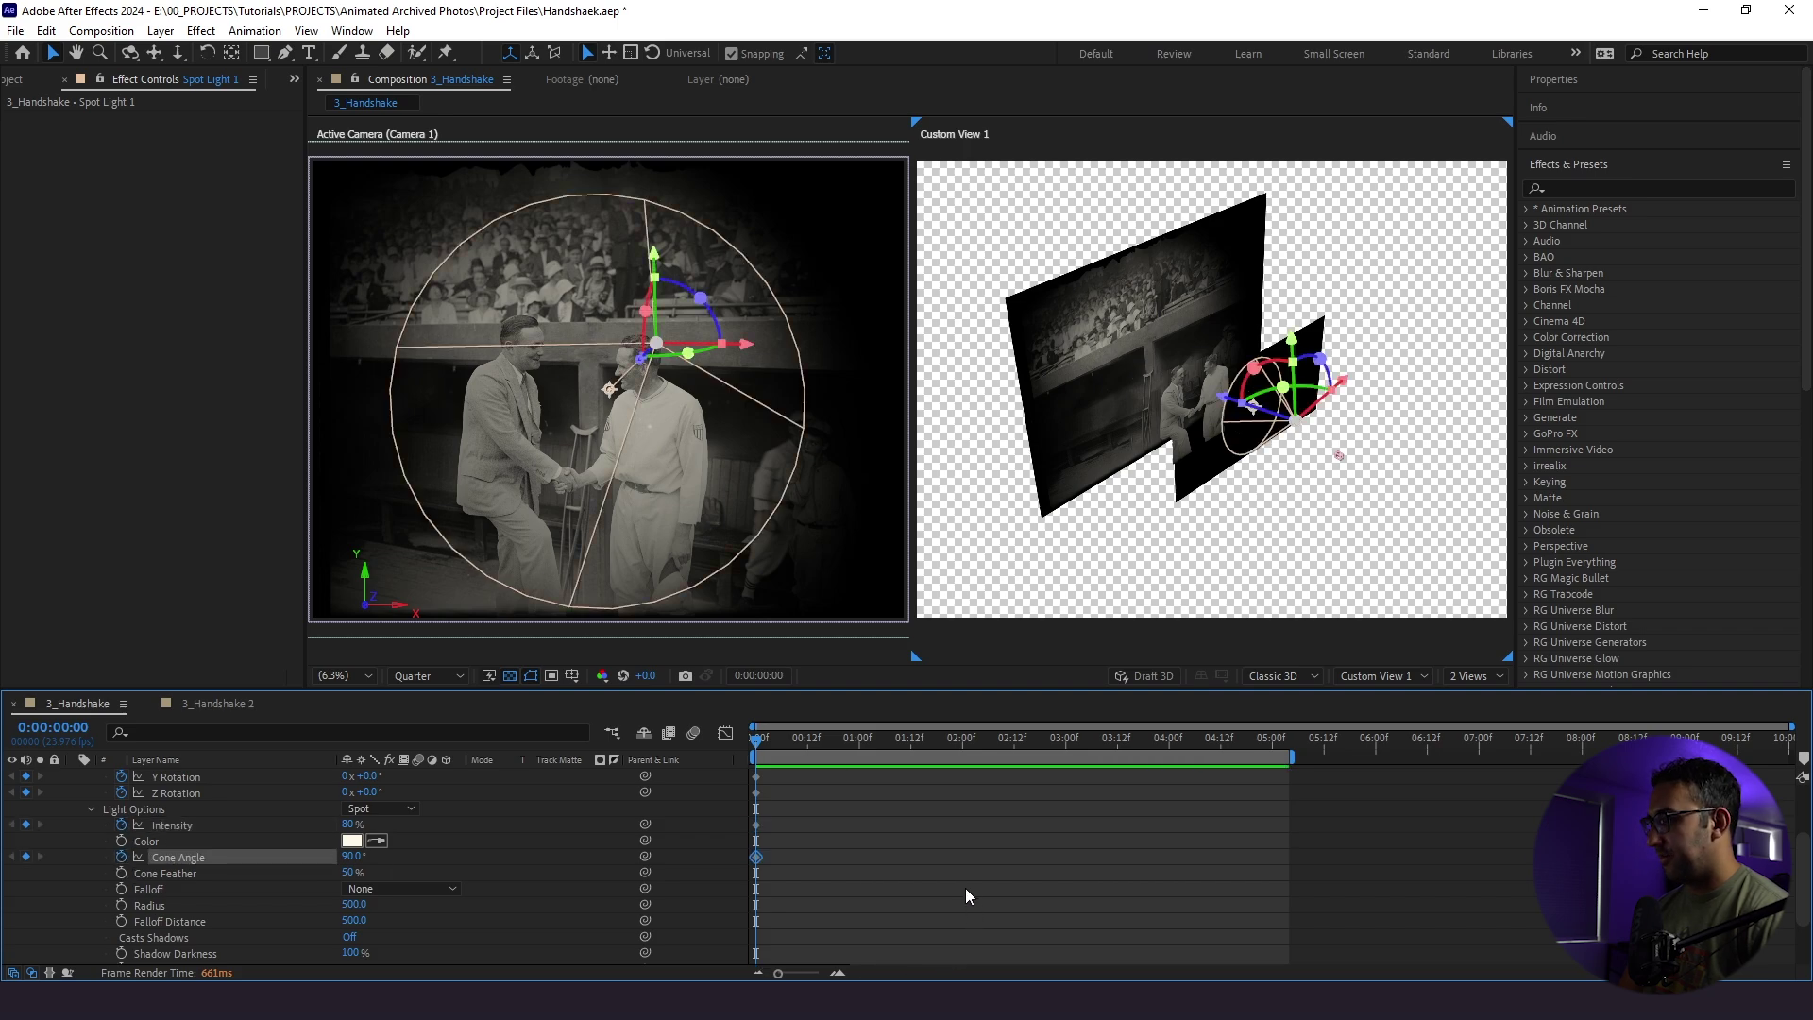
Add matching Cone Angle, Intensity and transform keyframes at 0:00:05:00, then return to the start.
left_click_drag(1175, 733, 1271, 761)
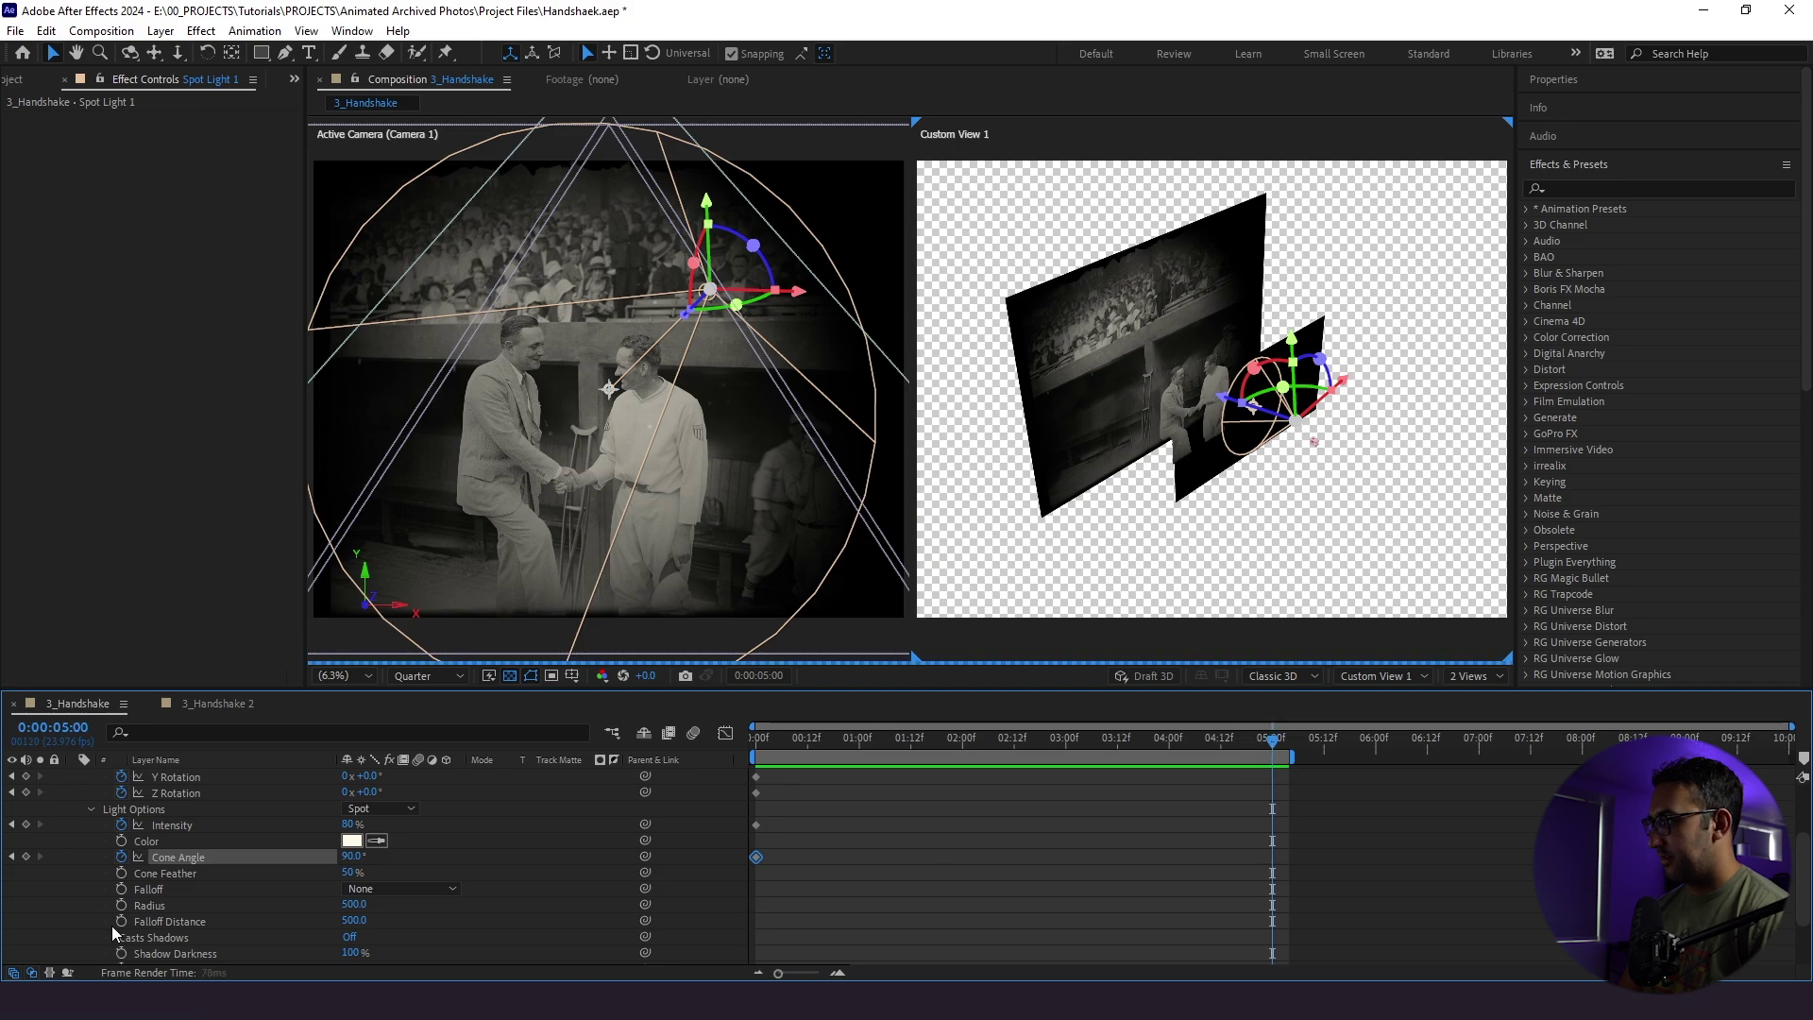
left_click(25, 855)
left_click(25, 823)
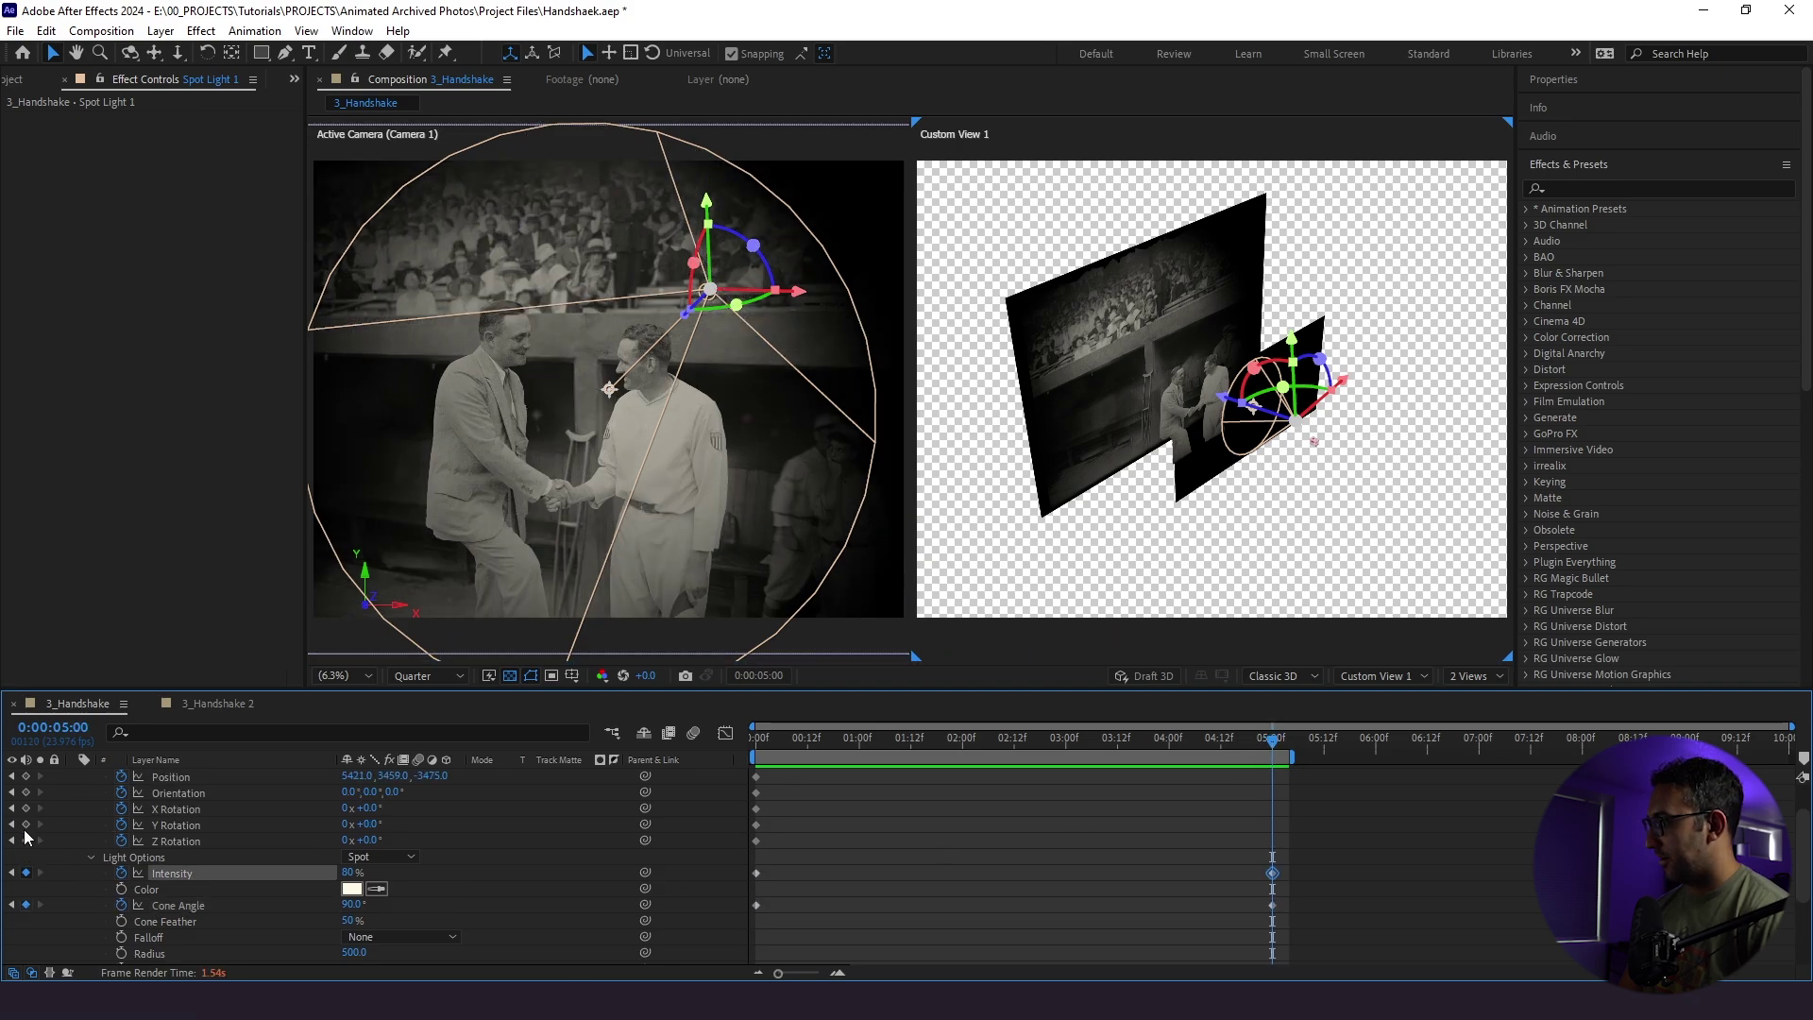
scroll(18, 827, "up", 3)
left_click_drag(25, 809, 25, 888)
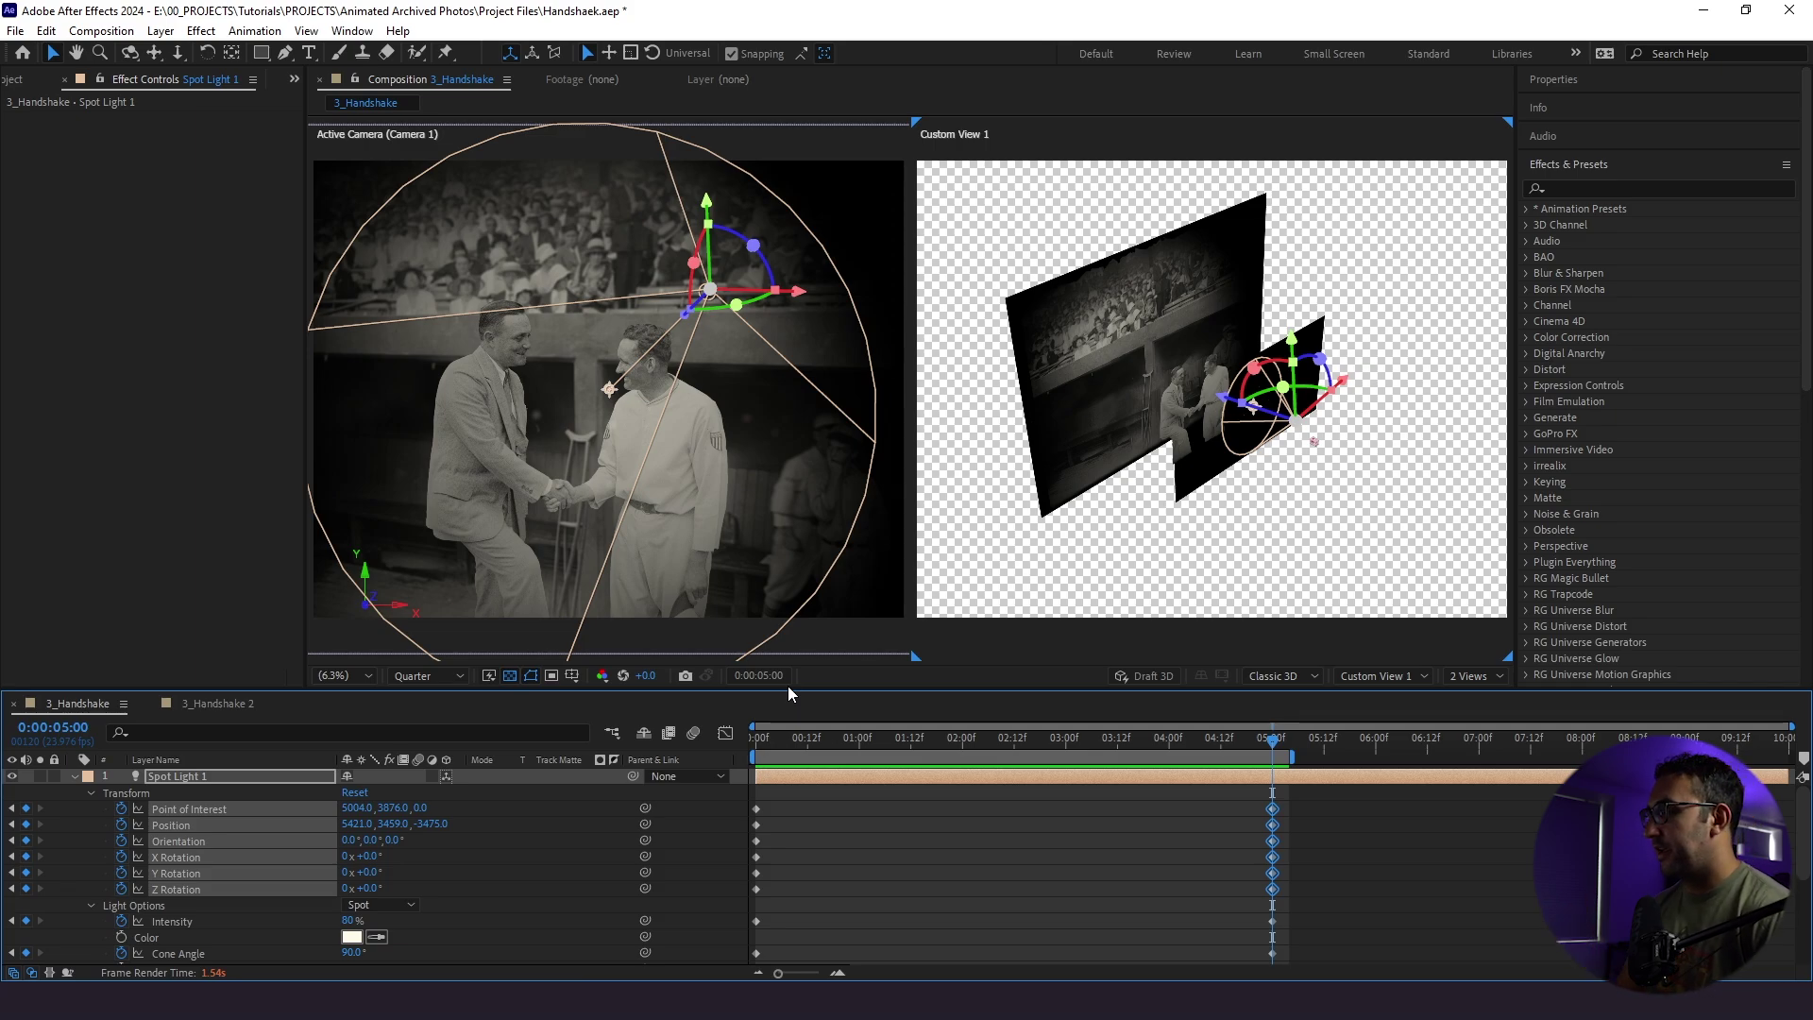
key("Home")
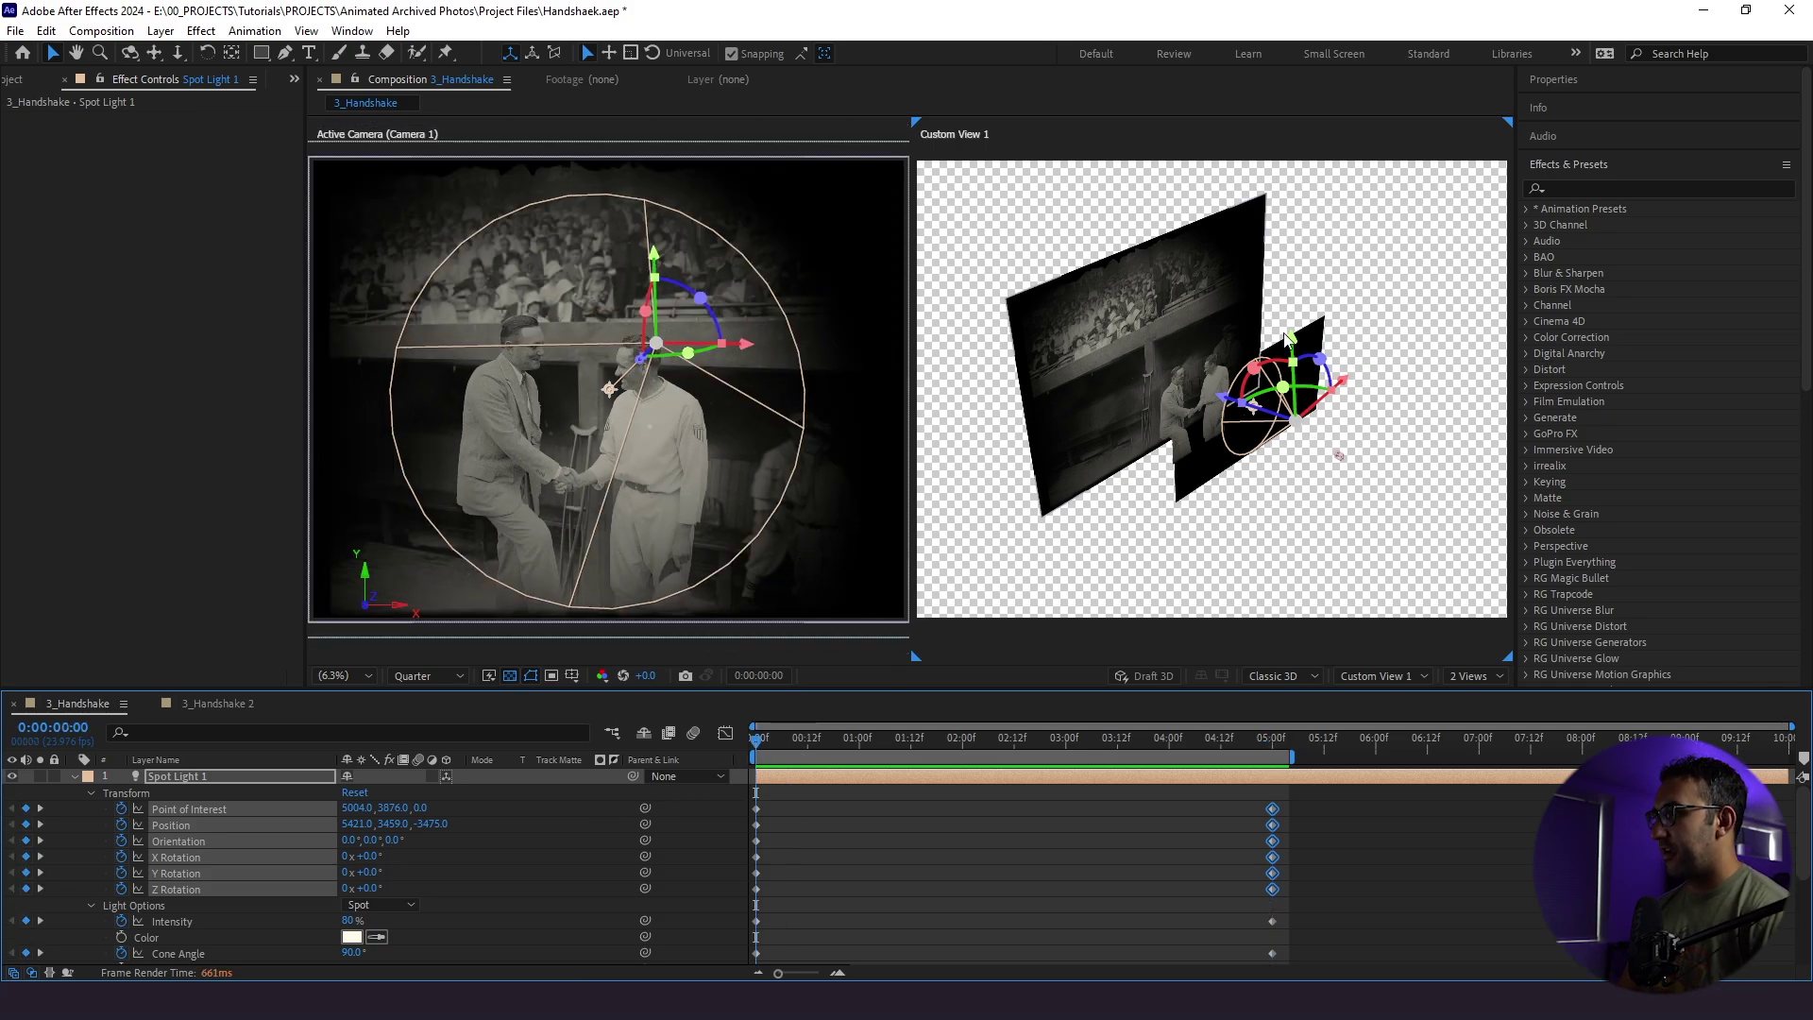
Reposition the spot light vertically and in depth on the opening frame.
left_click_drag(1294, 338, 1299, 368)
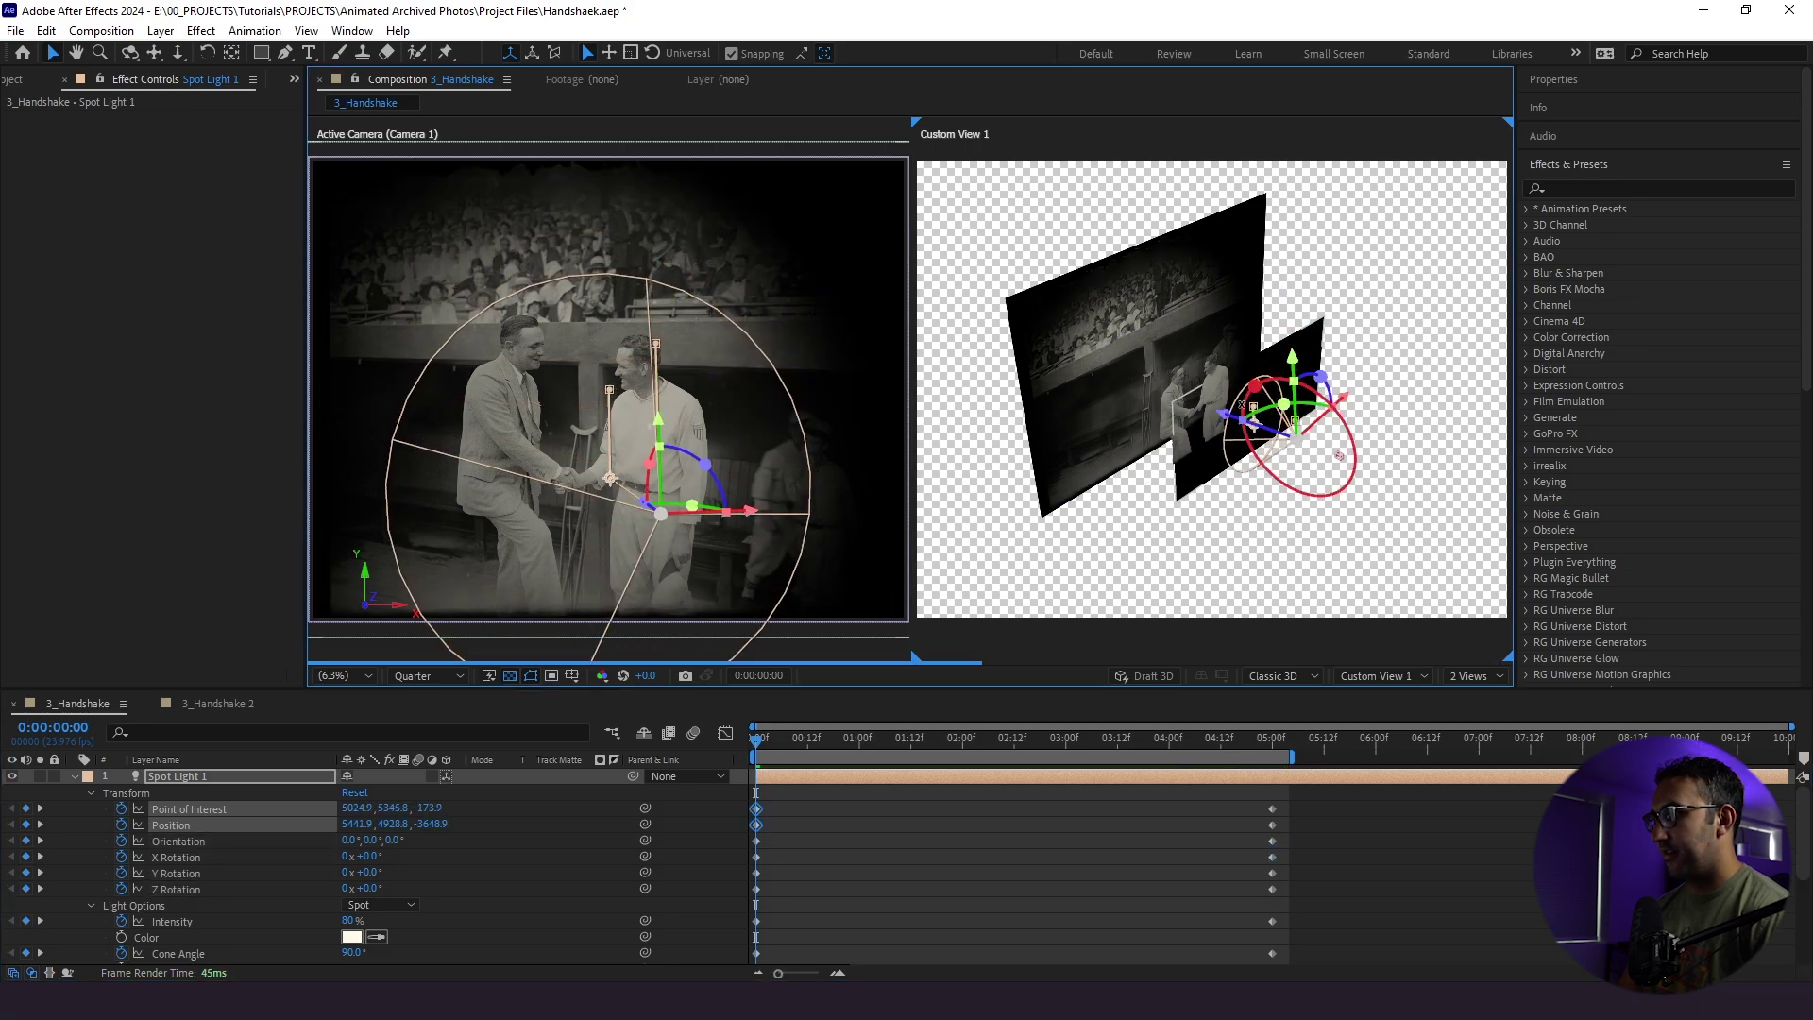
left_click_drag(1255, 430, 1161, 401)
left_click_drag(1210, 342, 1271, 396)
Set the starting Intensity to 60% and Cone Angle to 25°, and push the light back in depth.
scroll(336, 961, "down", 3)
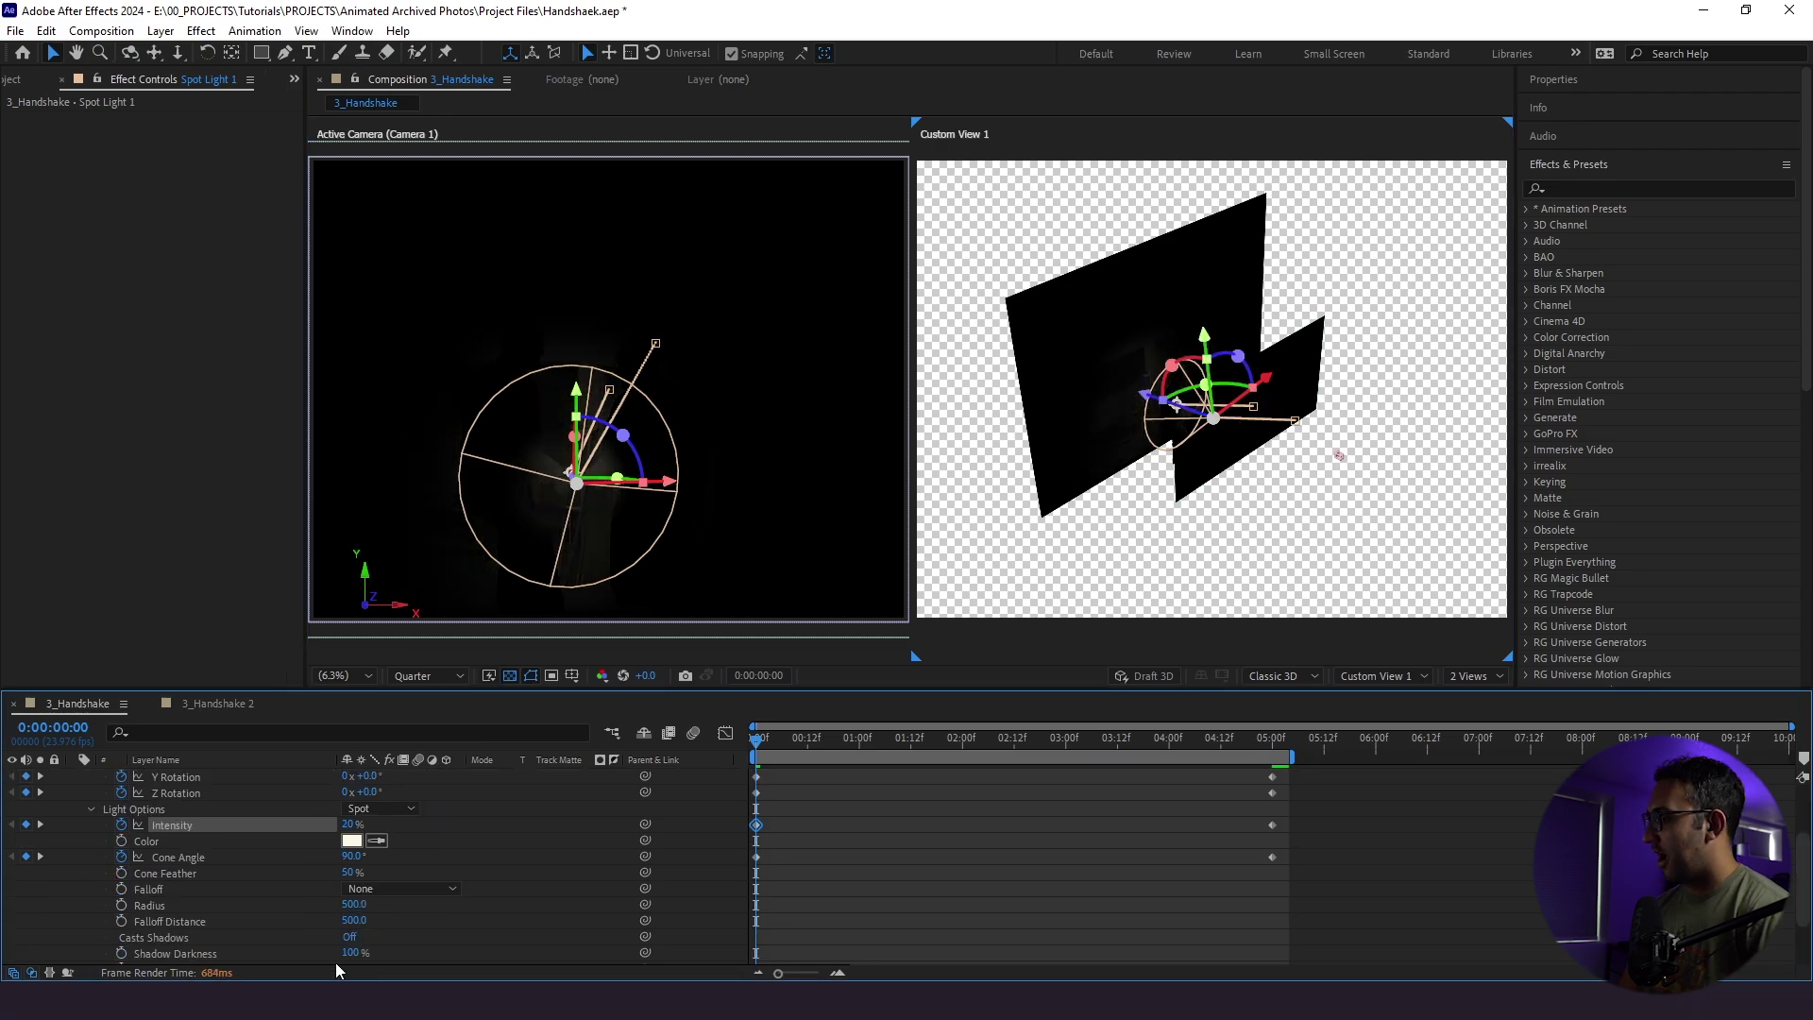
type("60")
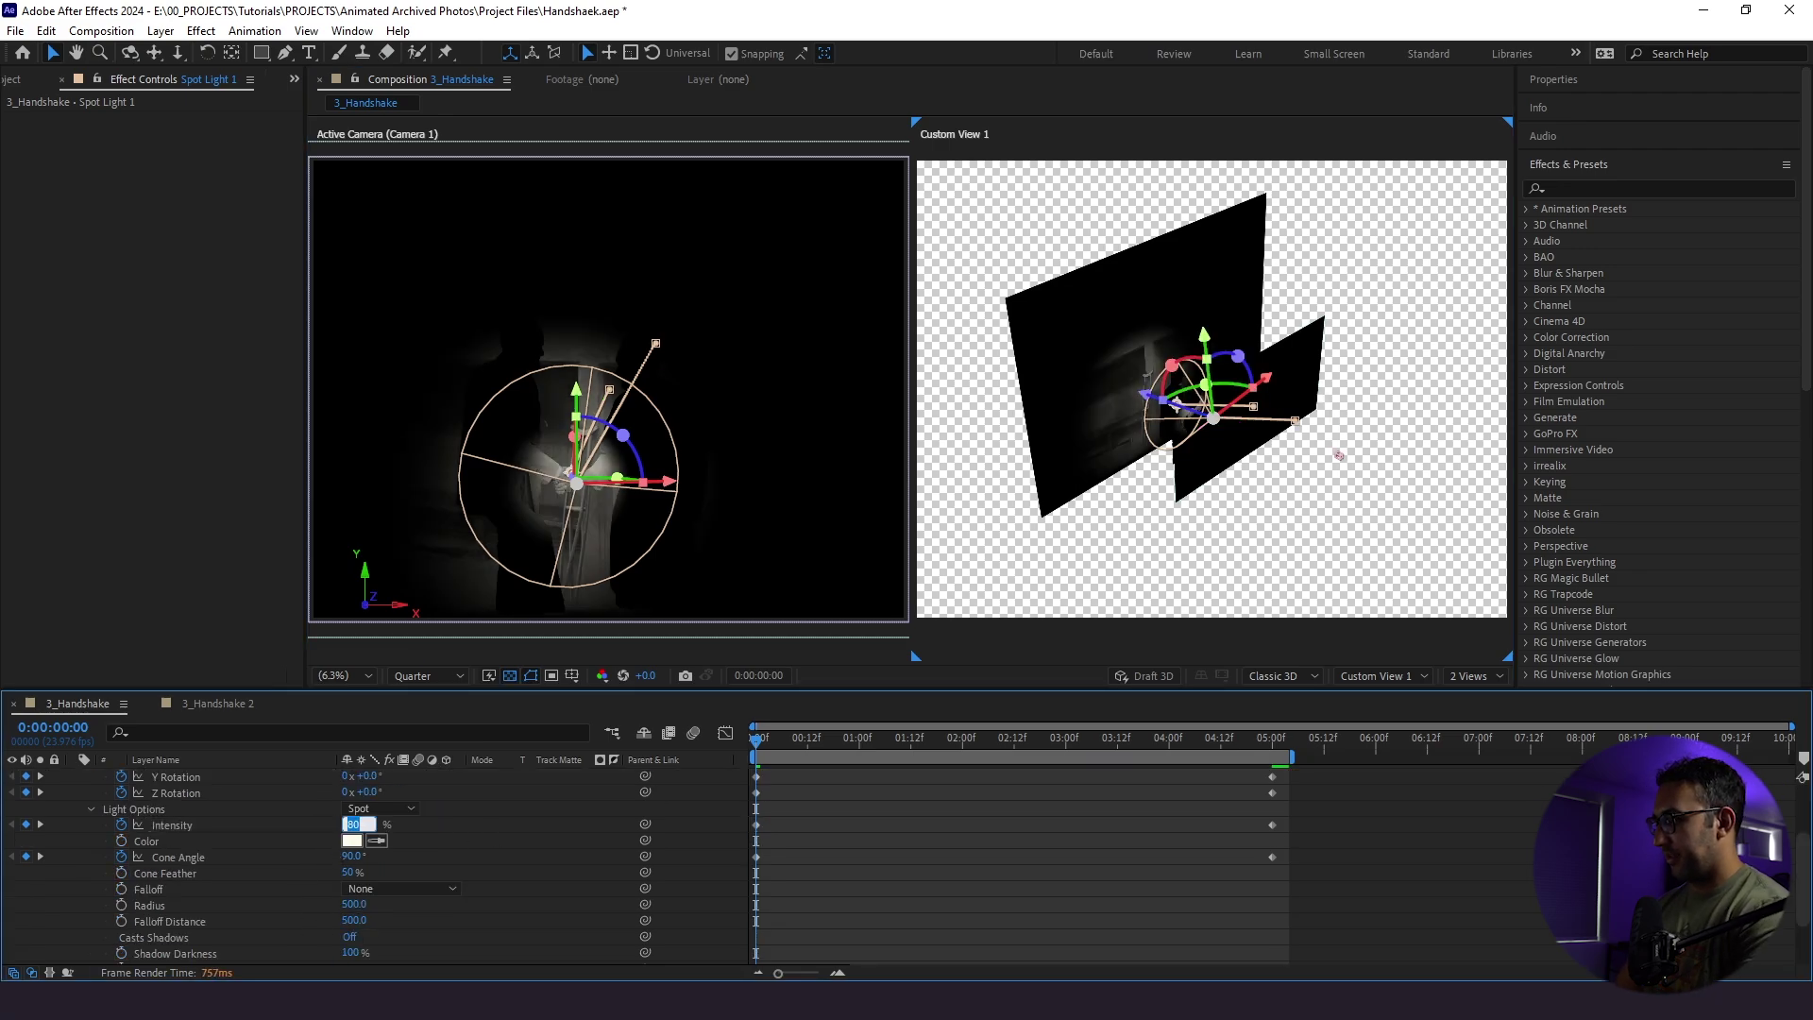
key("Return")
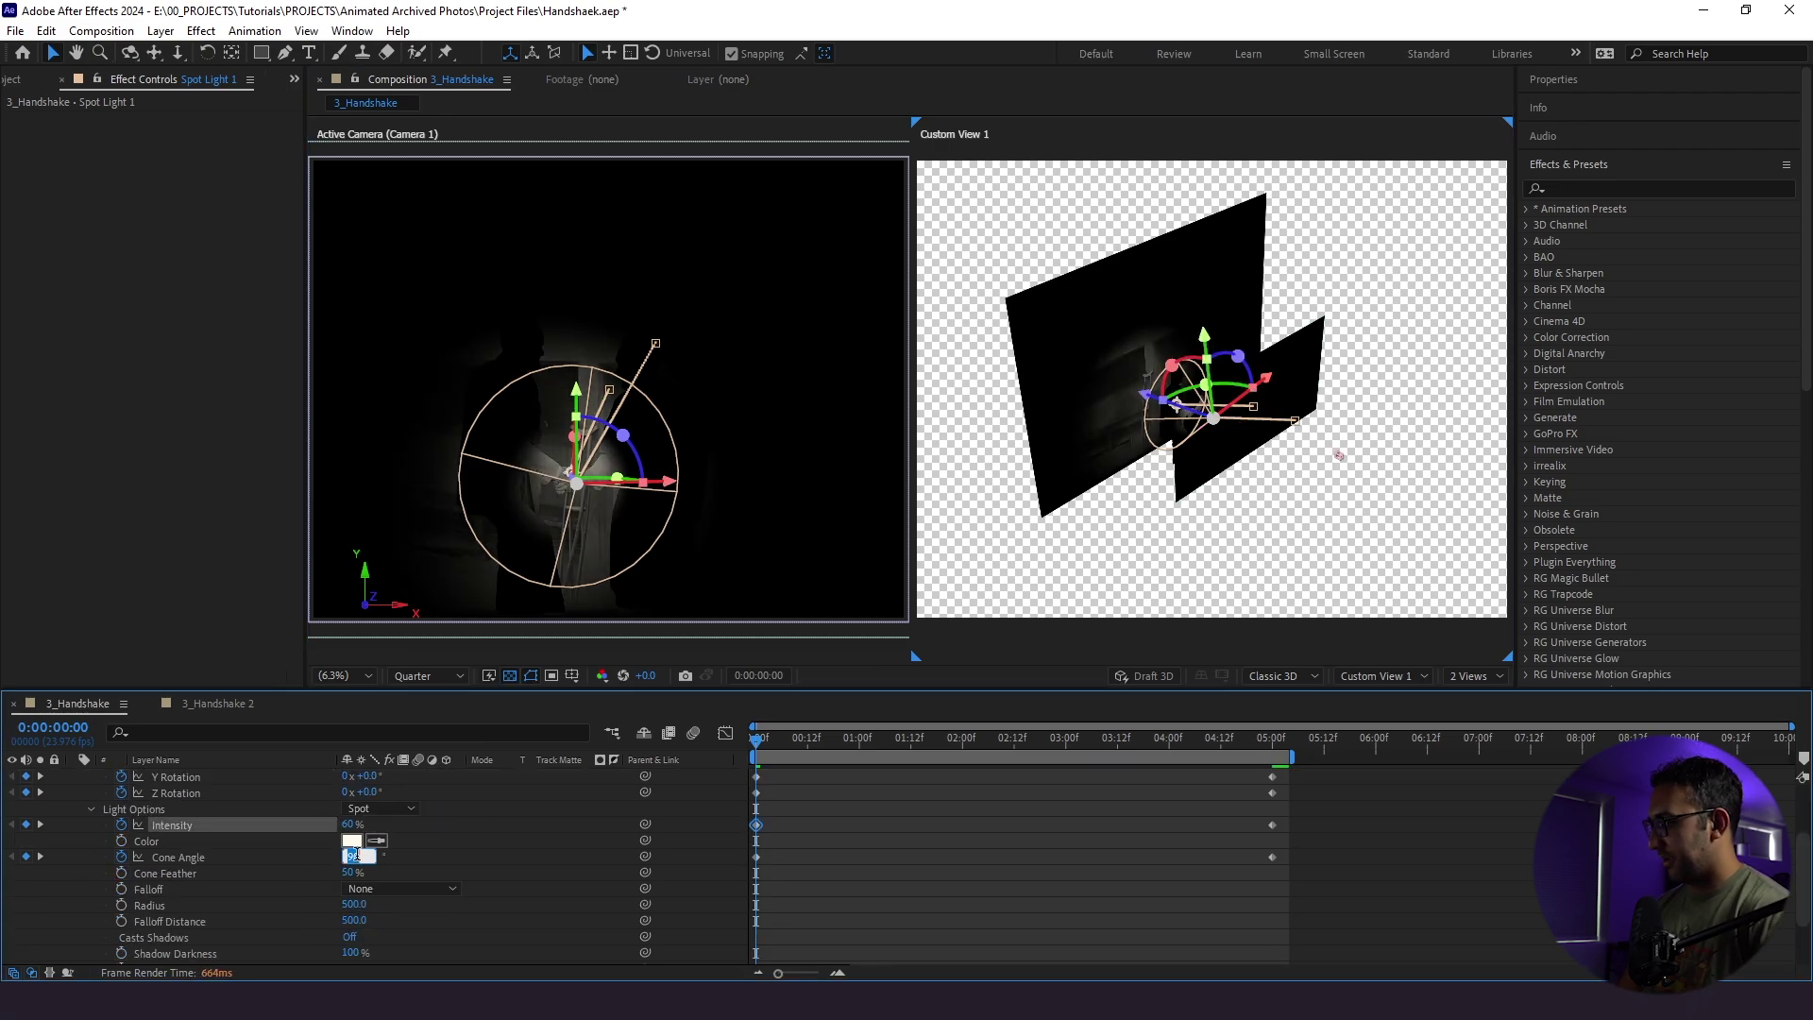
type("25")
key("Return")
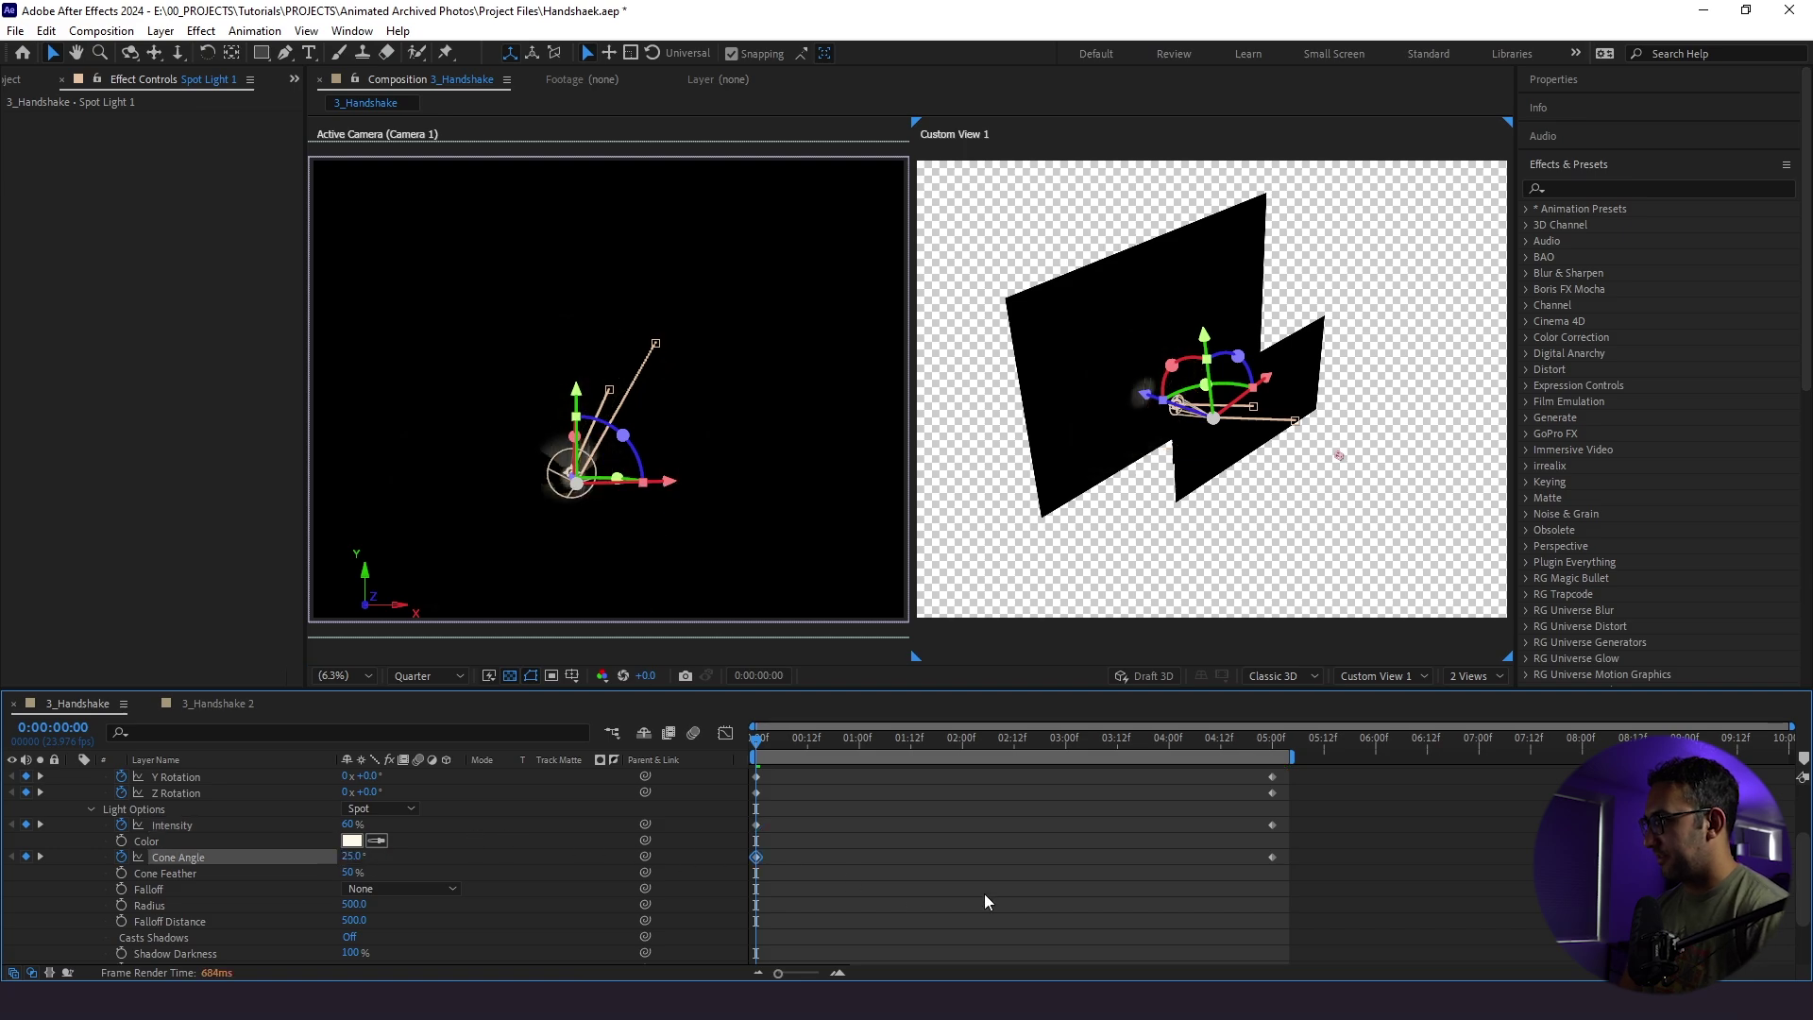
left_click_drag(1146, 396, 1275, 461)
left_click(957, 805)
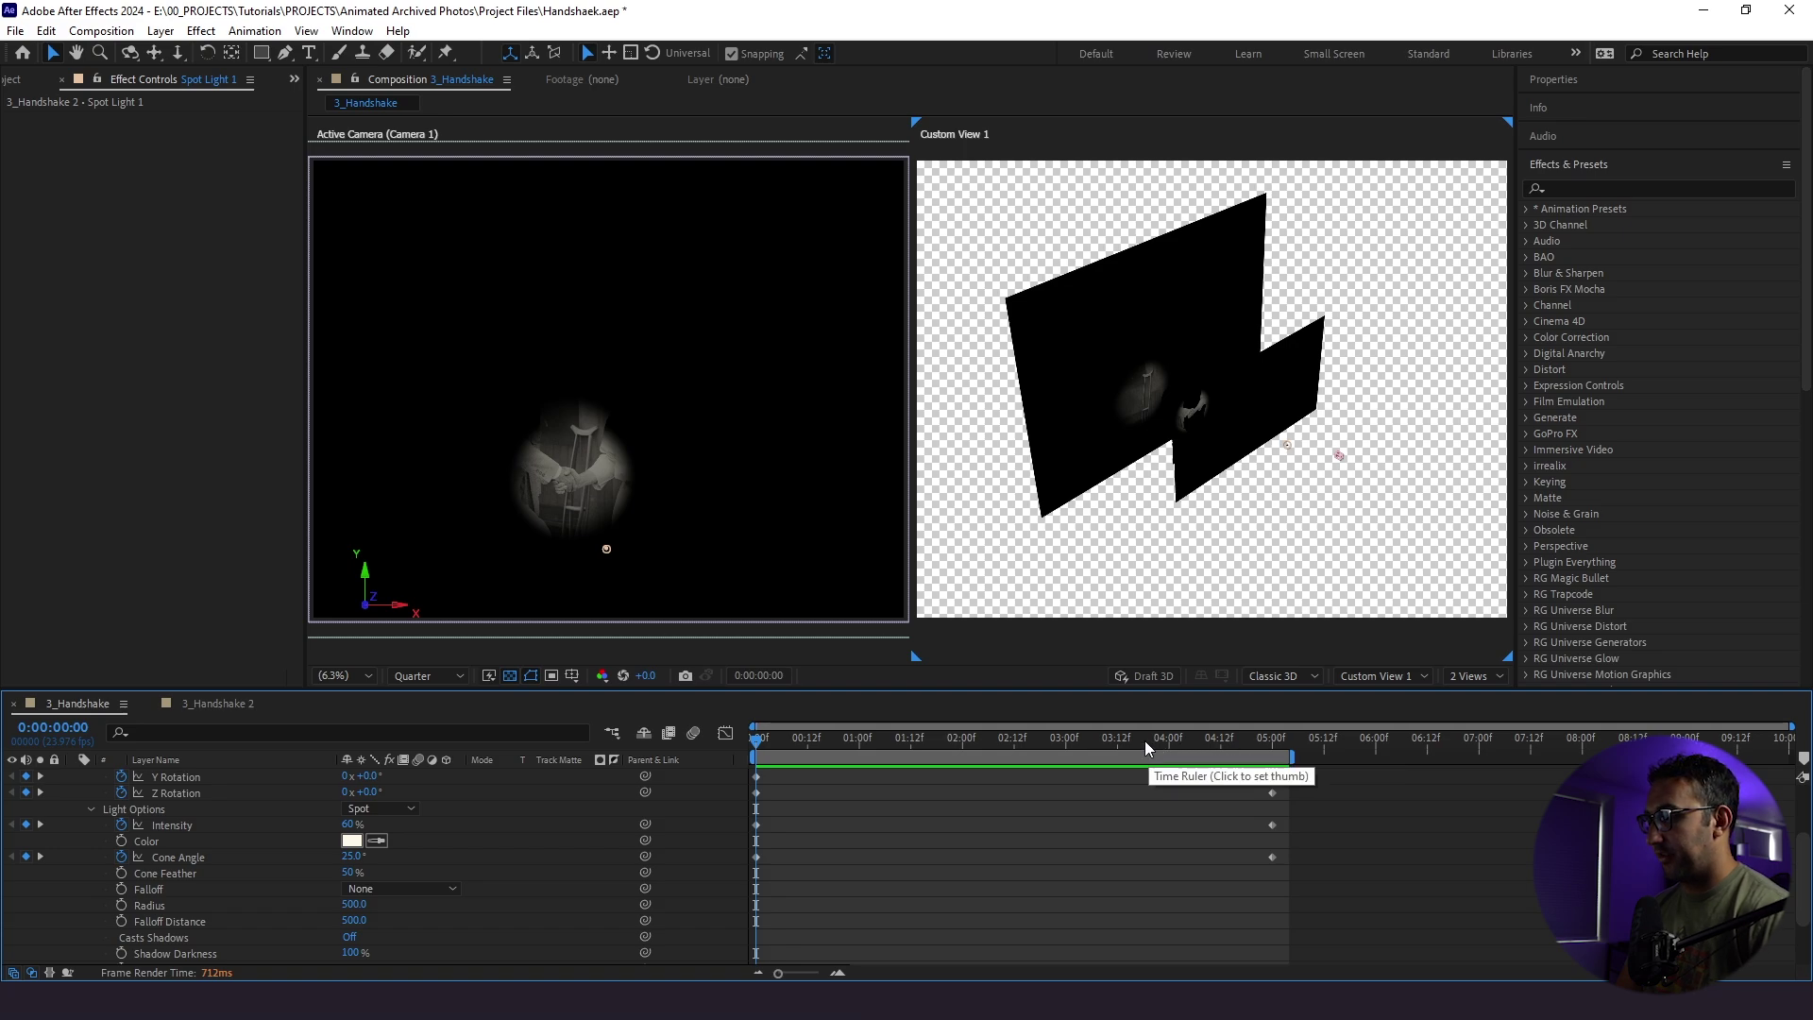
At 0:00:05:00 raise the spotlight Intensity to 90% and widen its Cone Angle to 70°.
left_click_drag(1145, 740, 1264, 779)
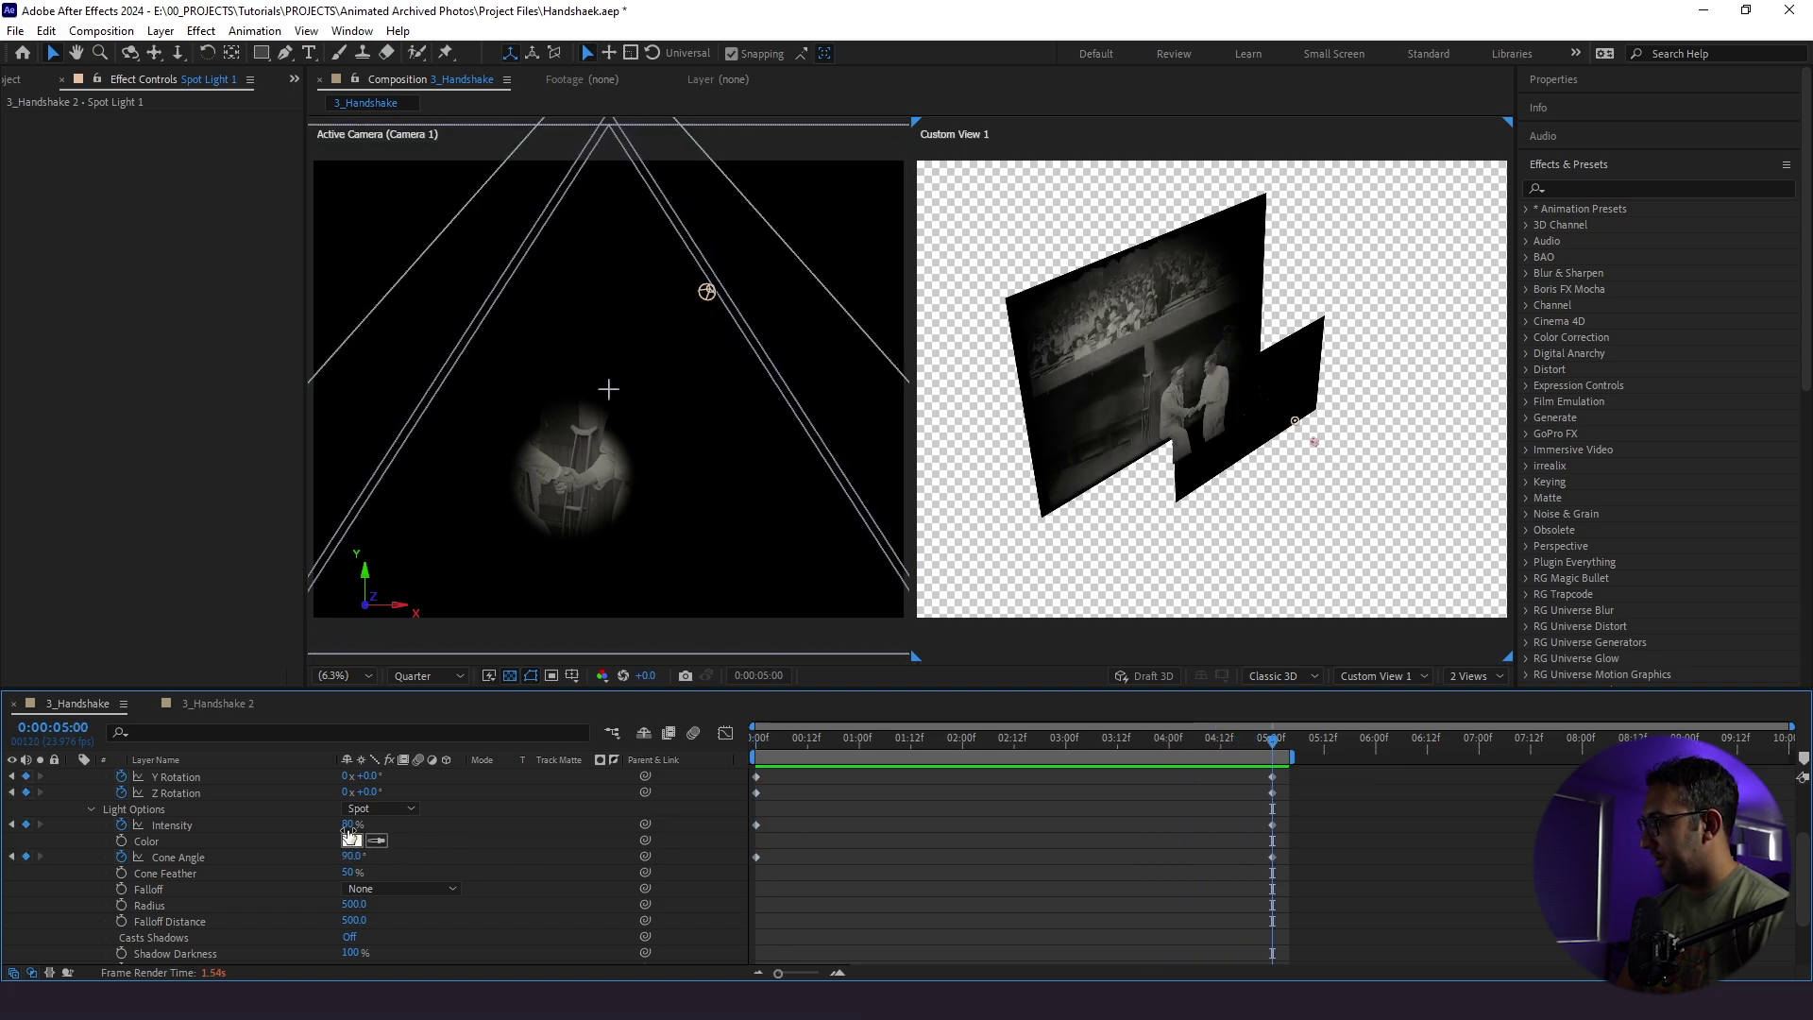
type("90")
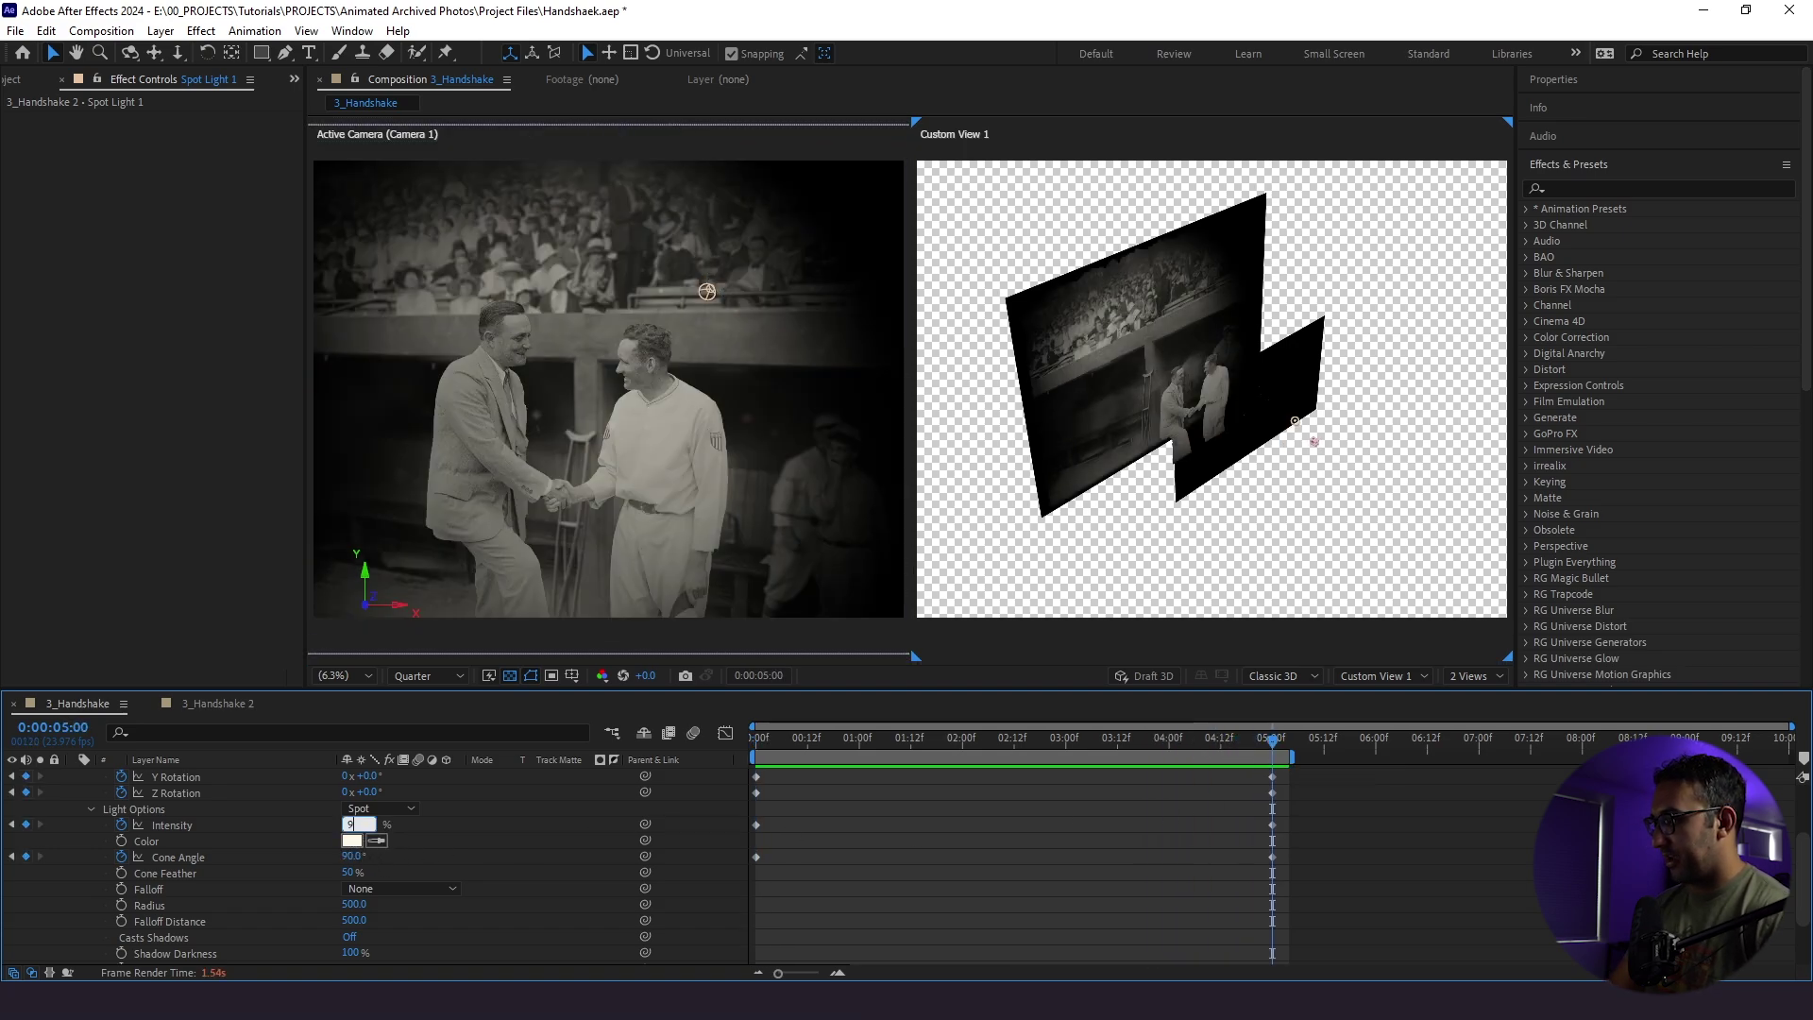
key("Return")
left_click_drag(351, 857, 330, 863)
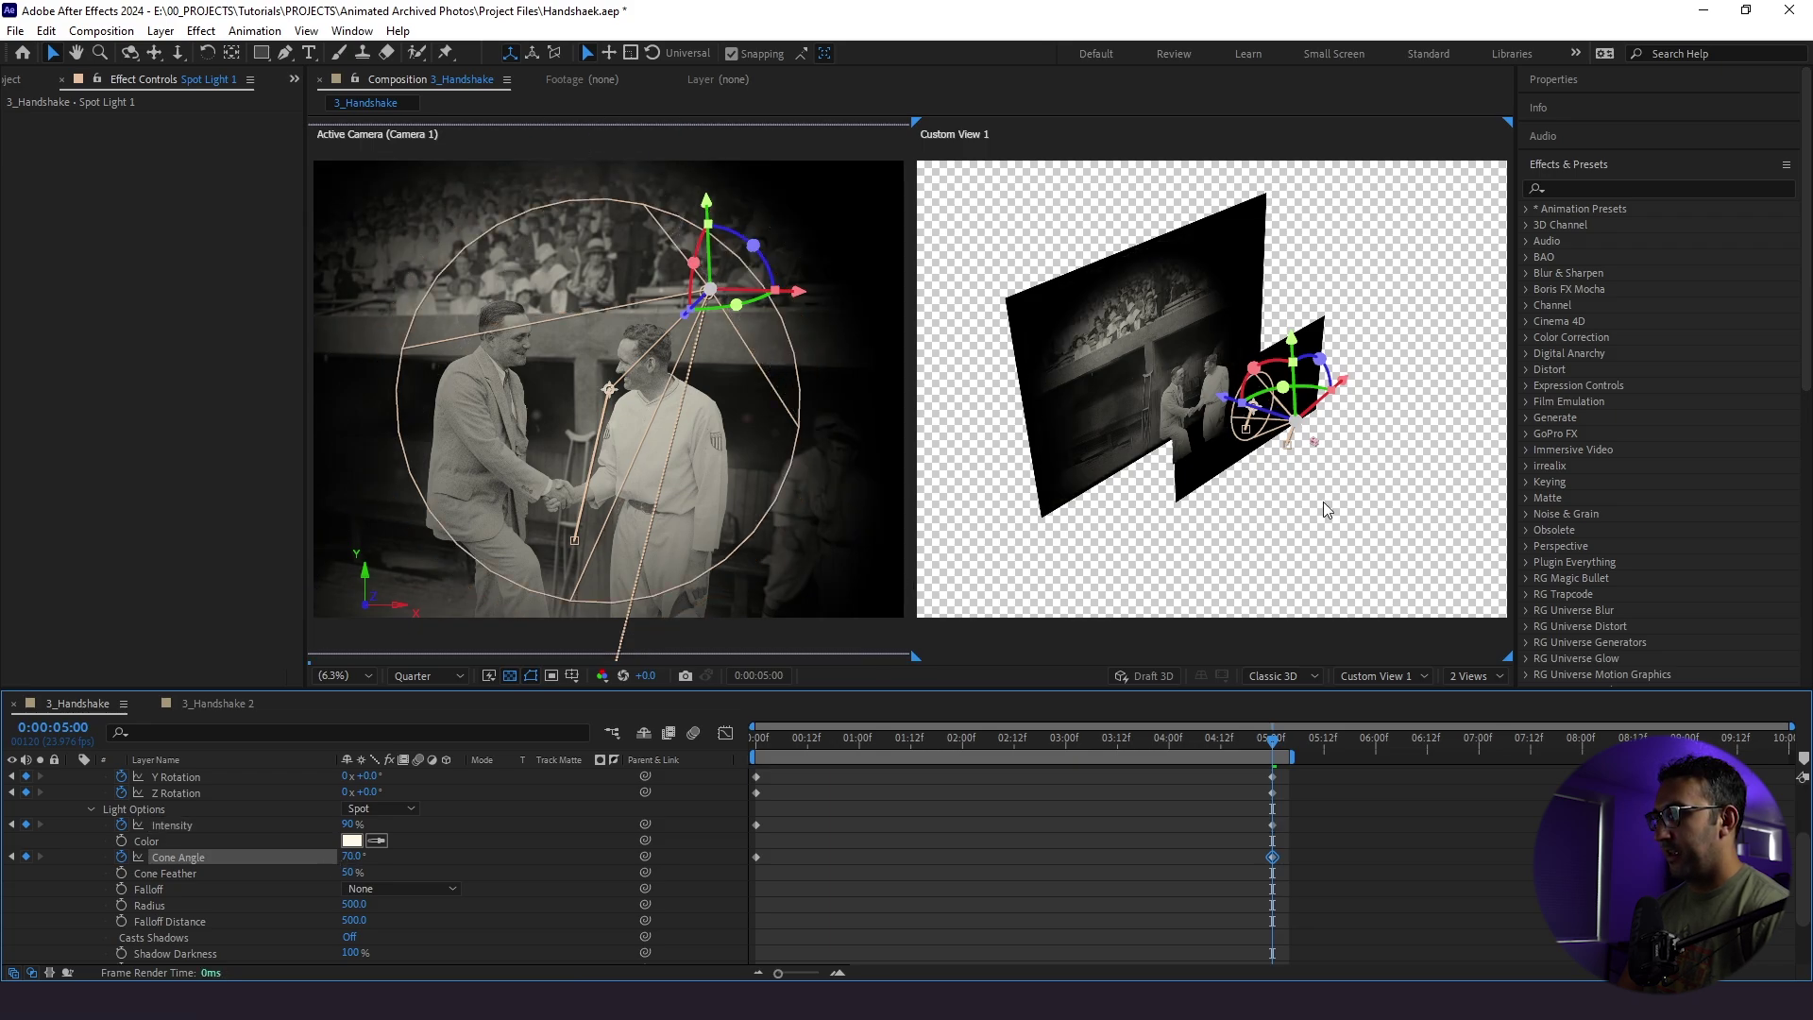
Raise the light, tilt it -12° on X to cover both men, and select all its keyframes.
left_click_drag(1295, 351, 1294, 307)
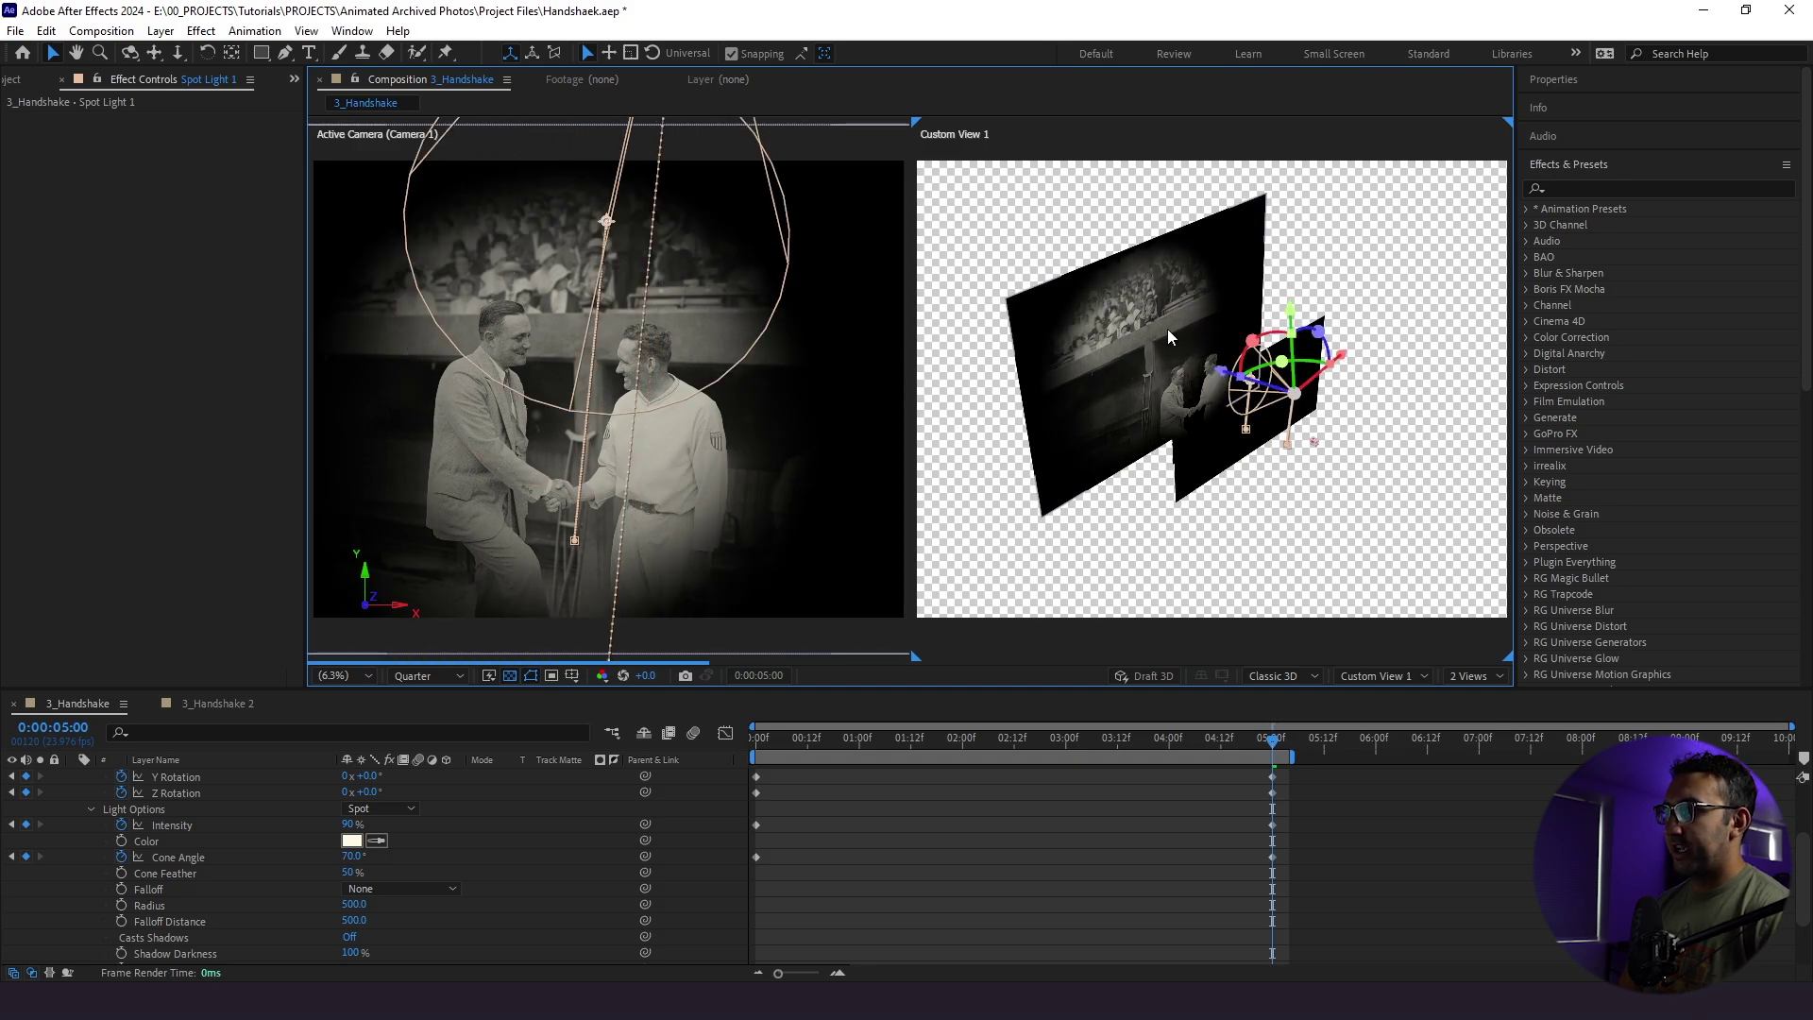
scroll(1044, 893, "up", 3)
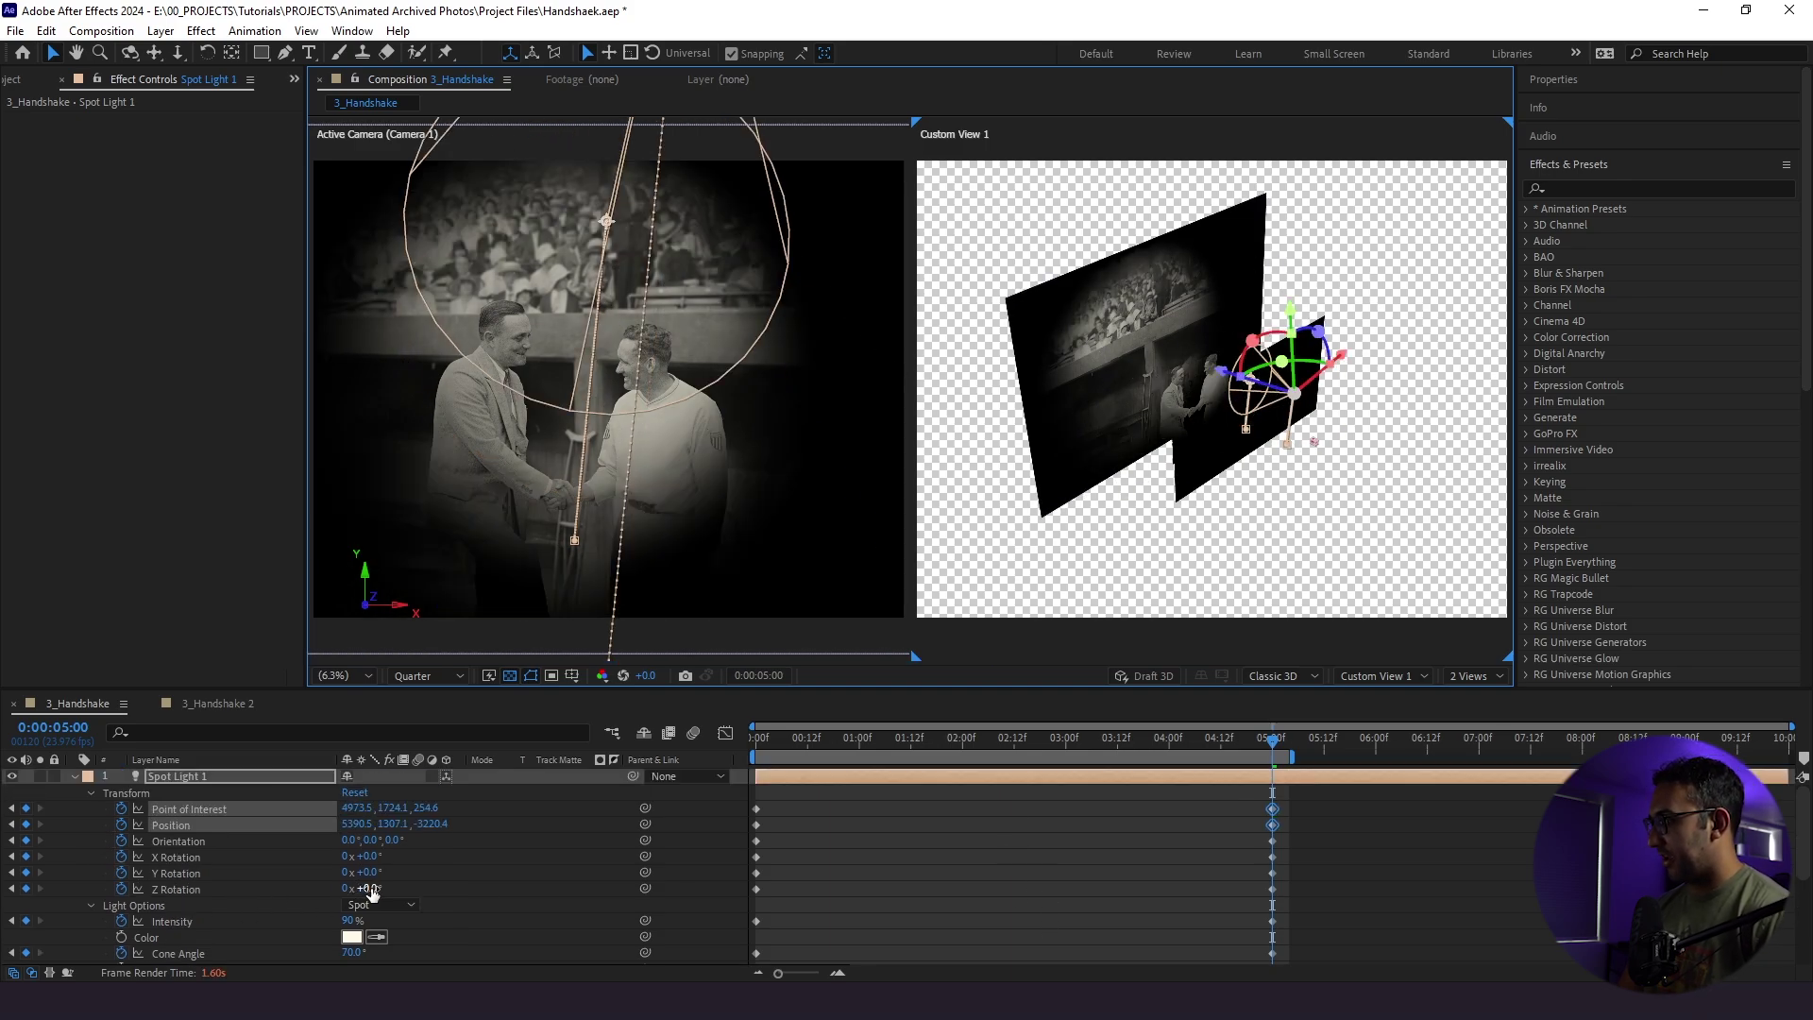
left_click_drag(368, 864, 380, 883)
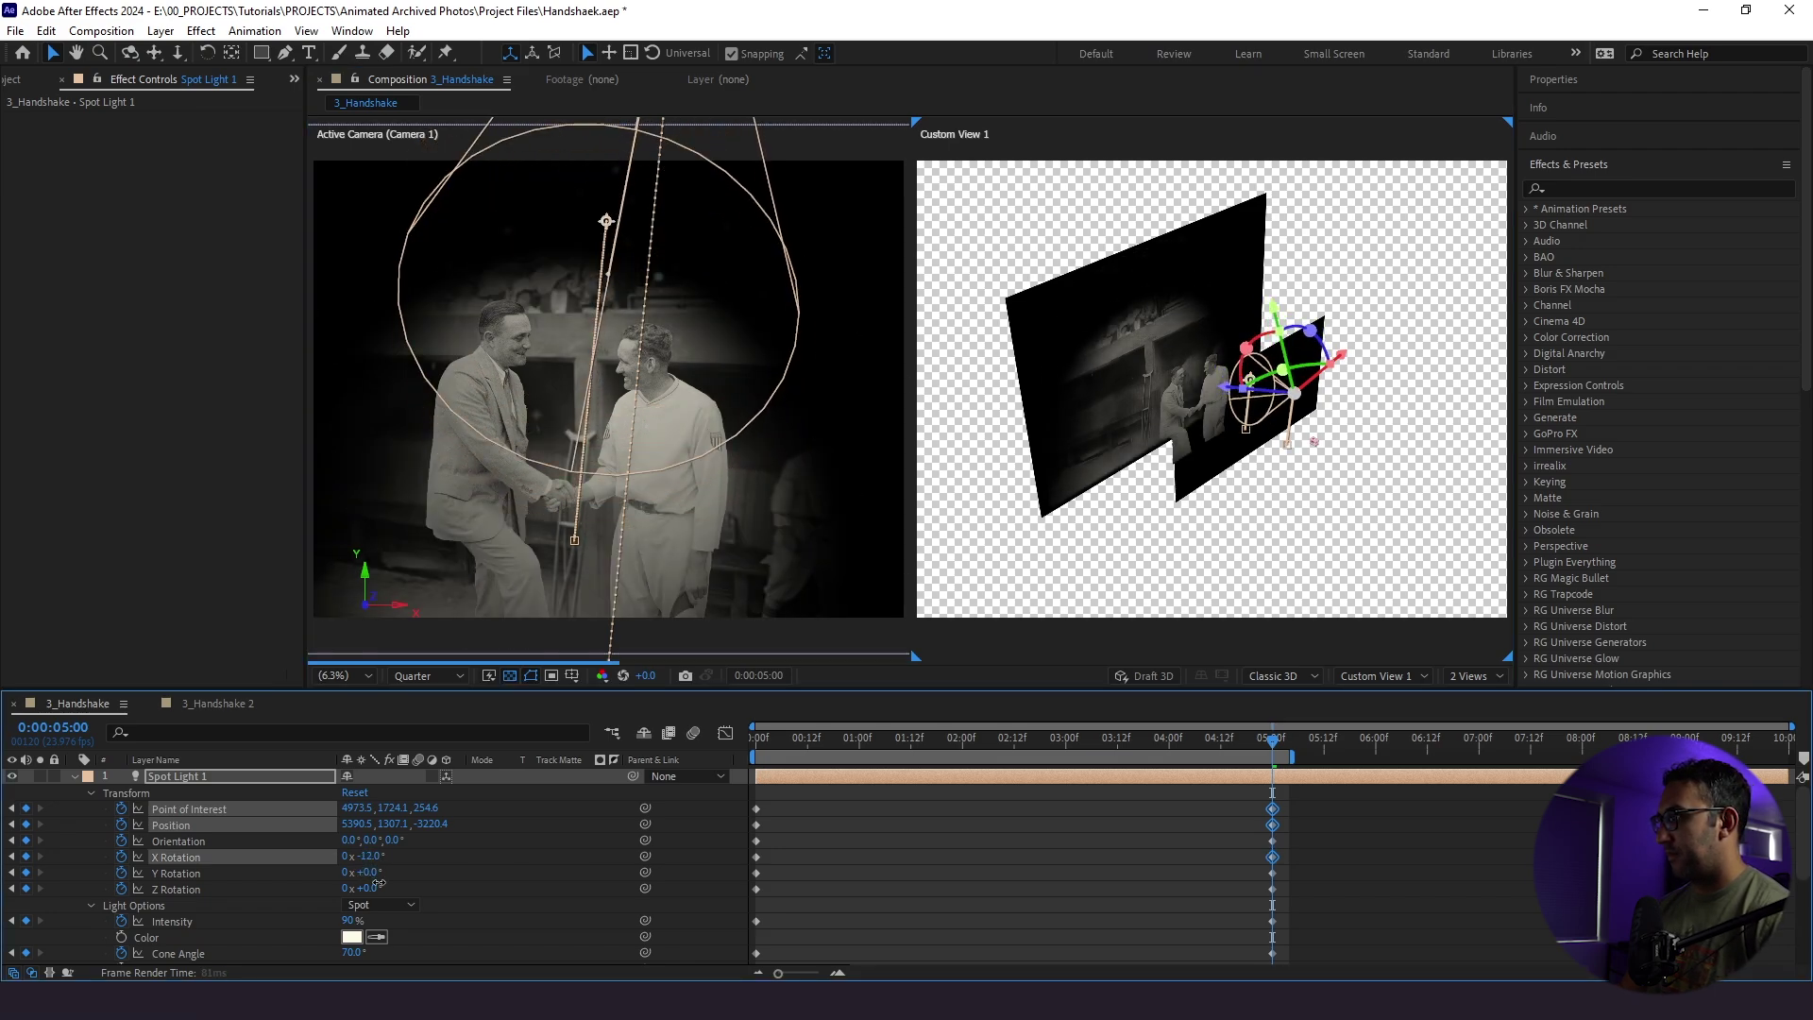
left_click_drag(1249, 380, 1253, 390)
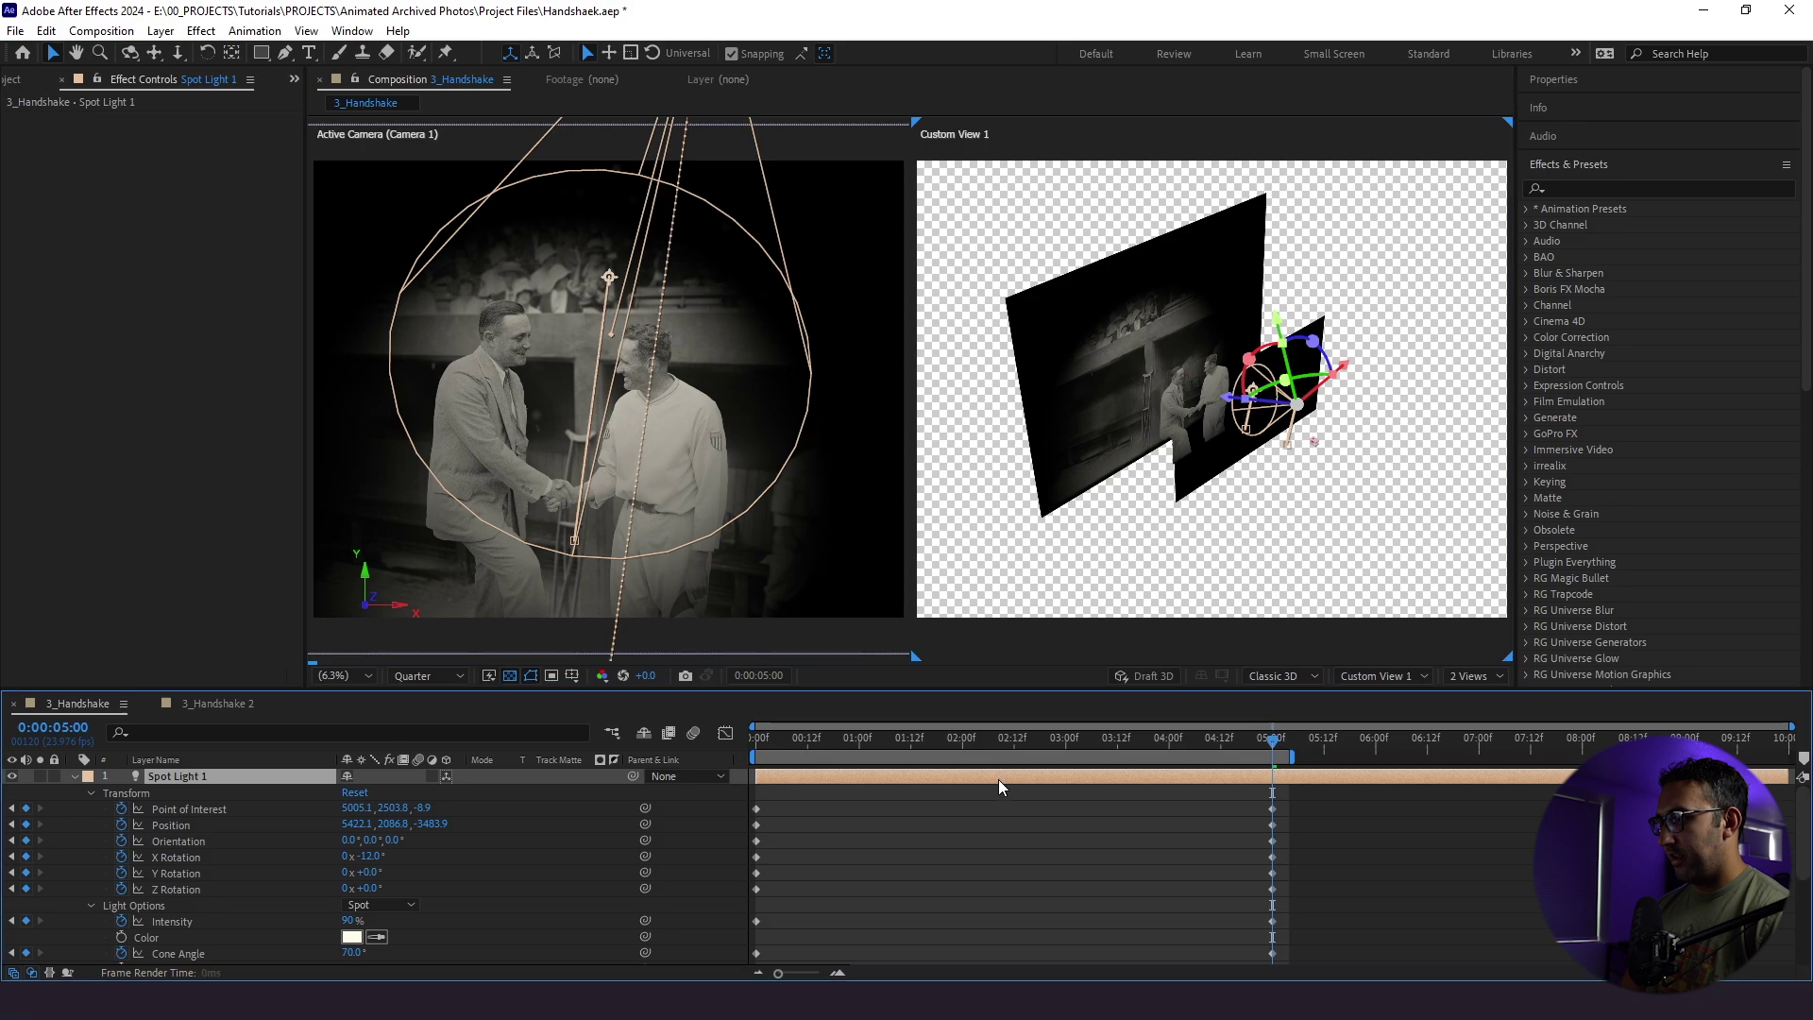
key("u")
left_click_drag(1345, 785, 727, 918)
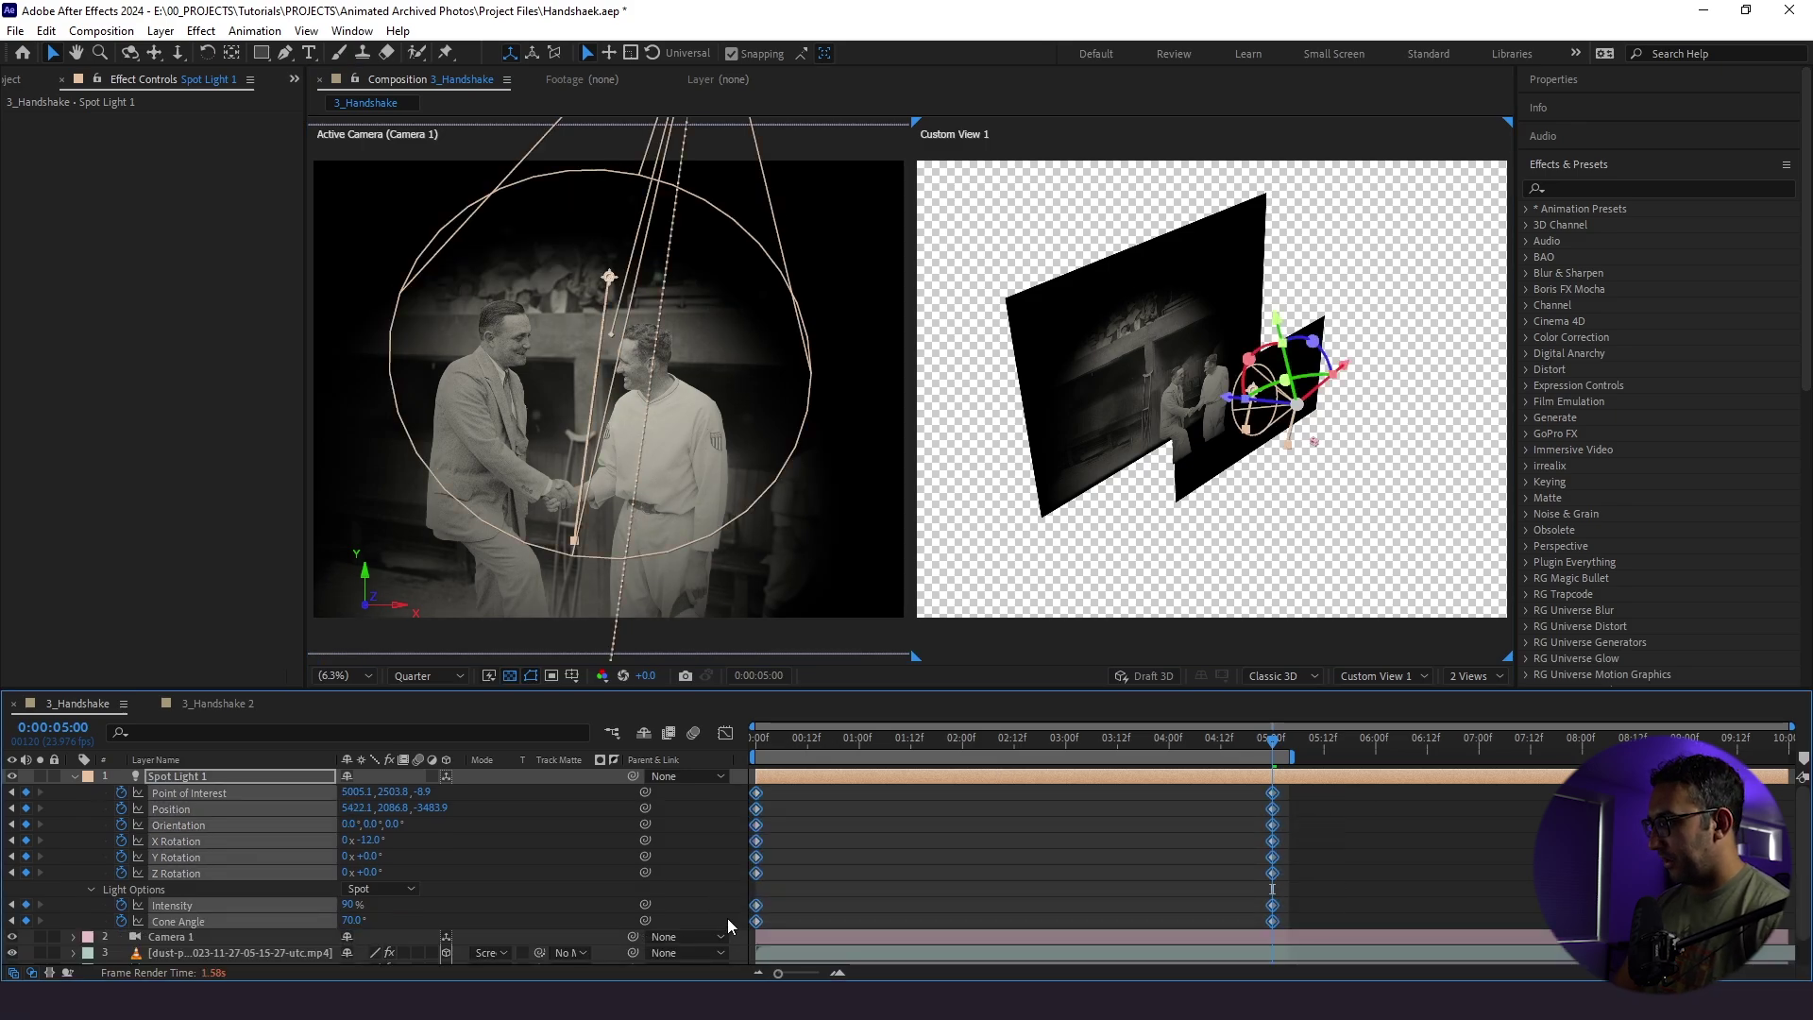
Jump between the 0:00 and 5:00 keyframes to check the beam widening, then collapse Spot Light 1.
left_click(1358, 890)
left_click(802, 746)
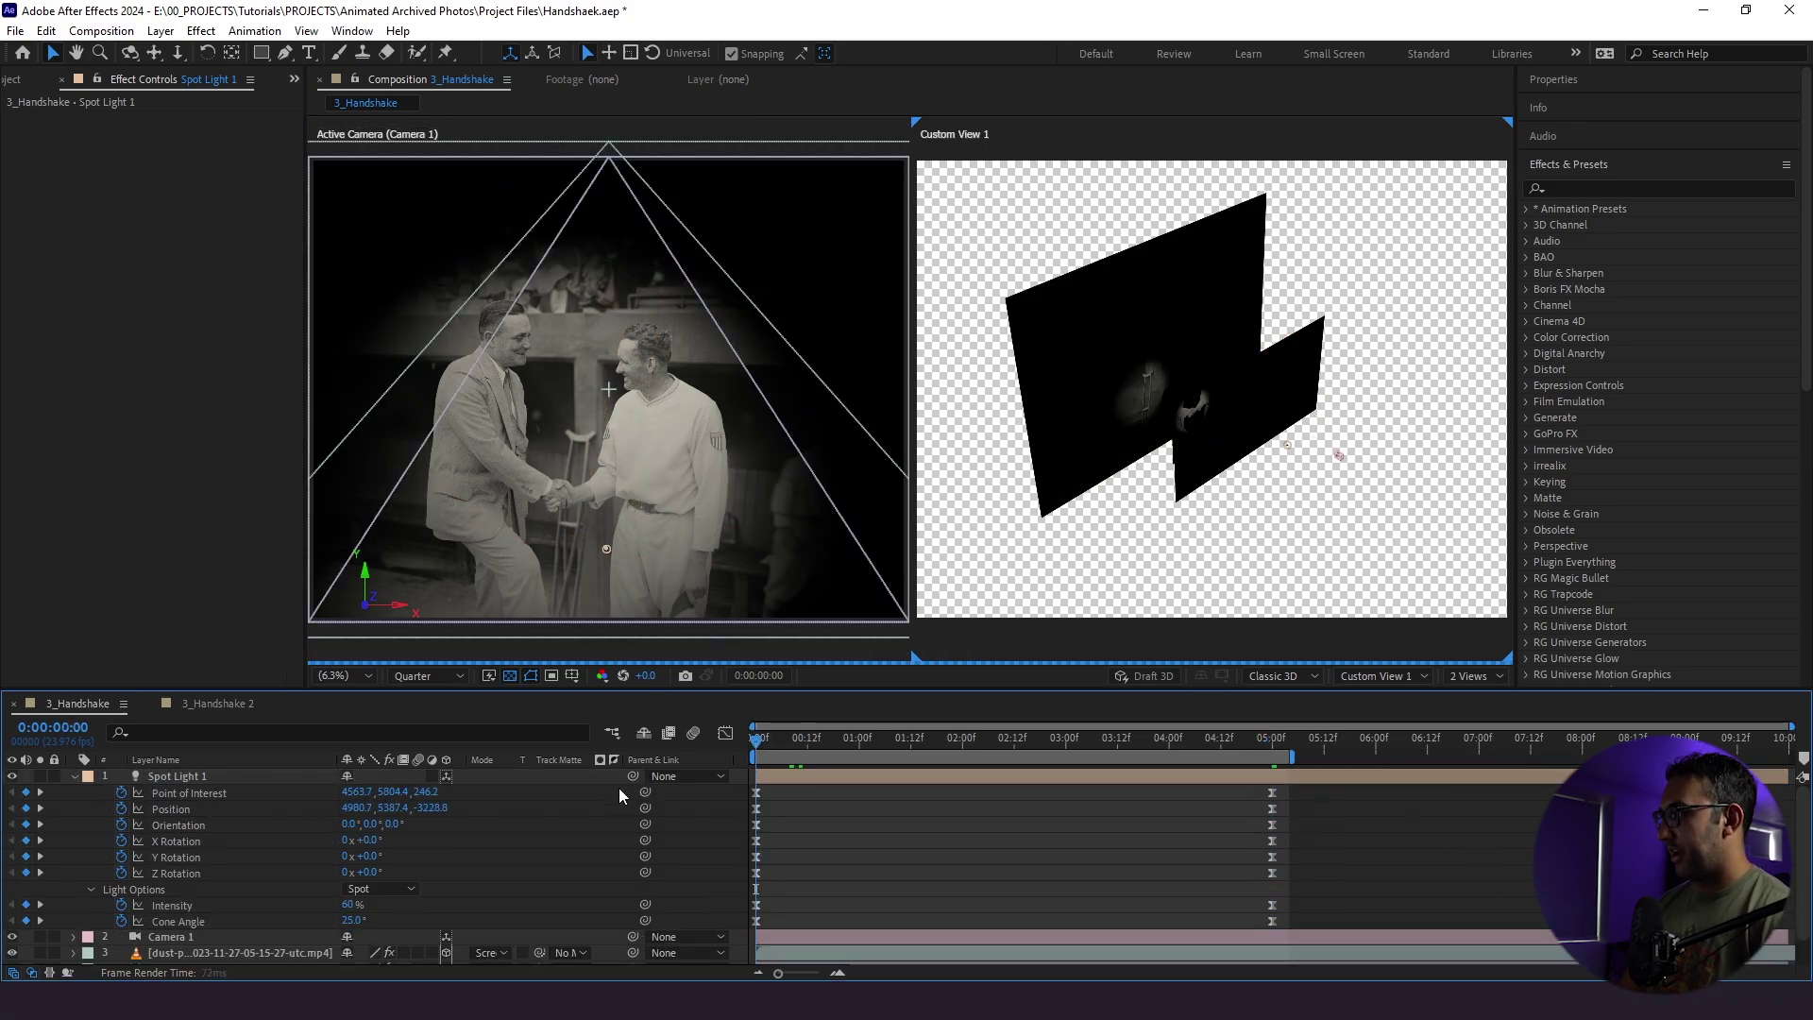
key("Home")
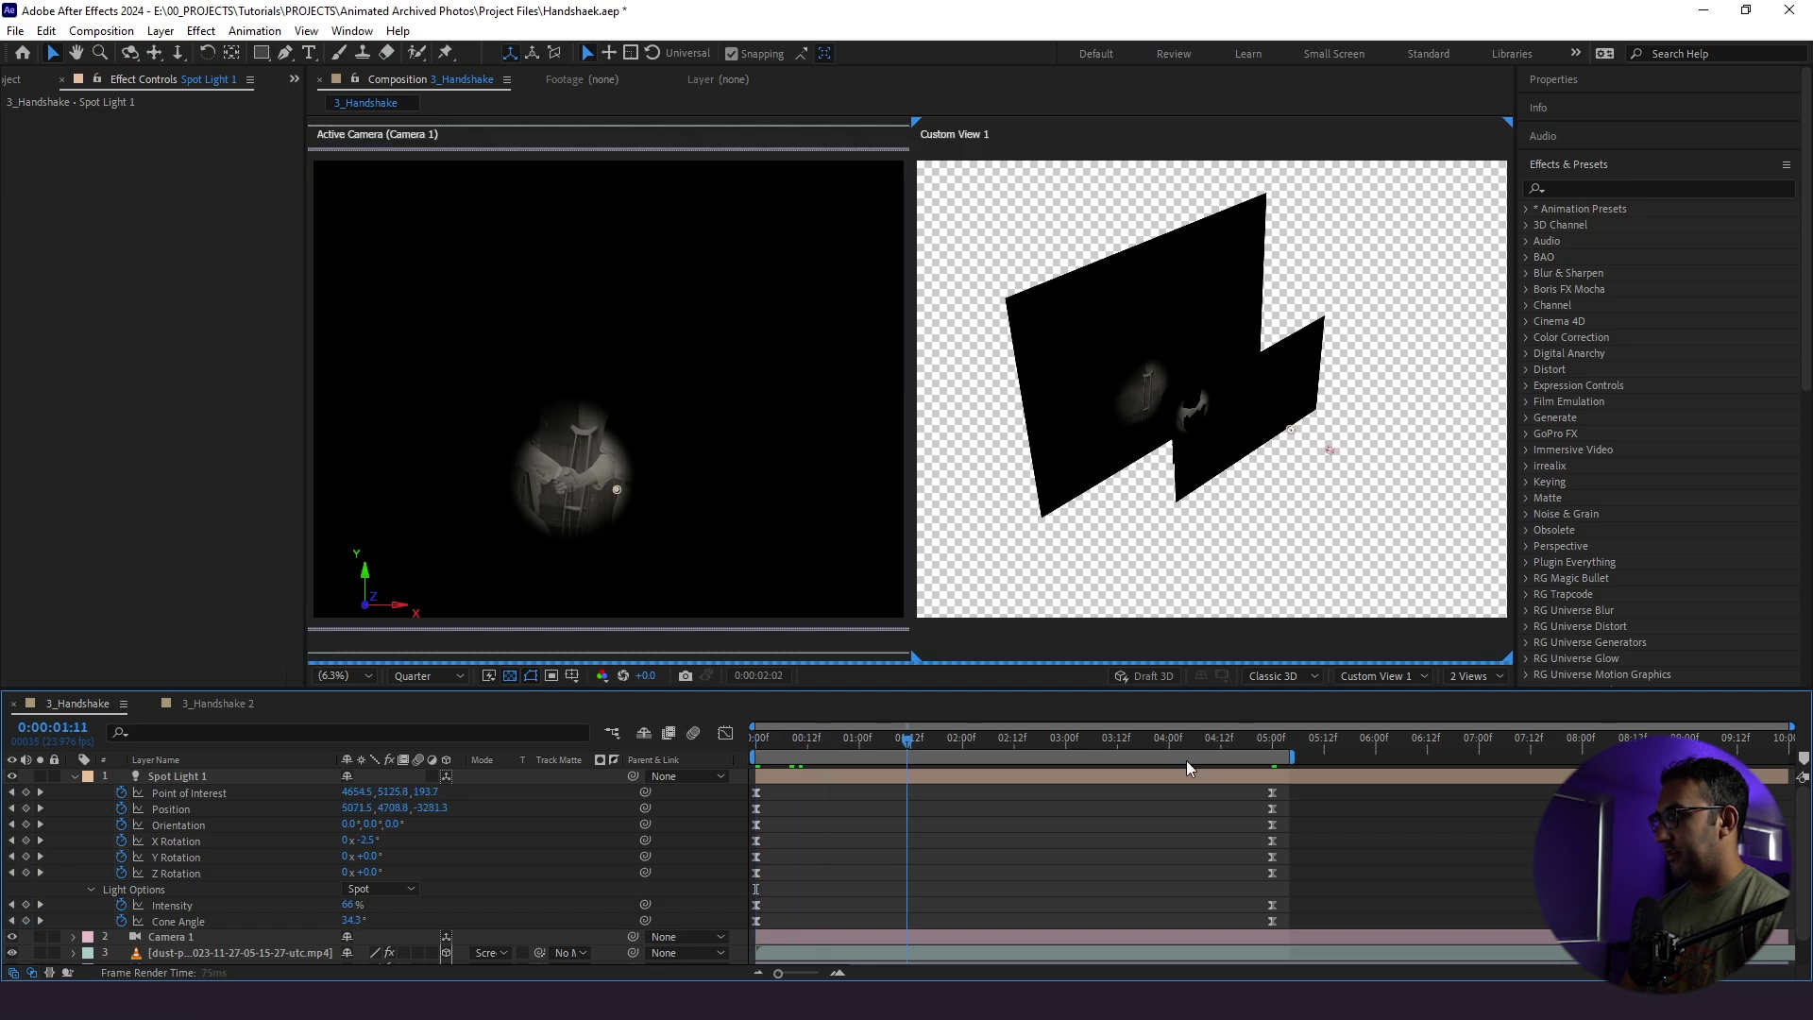
left_click(1257, 773)
key("k")
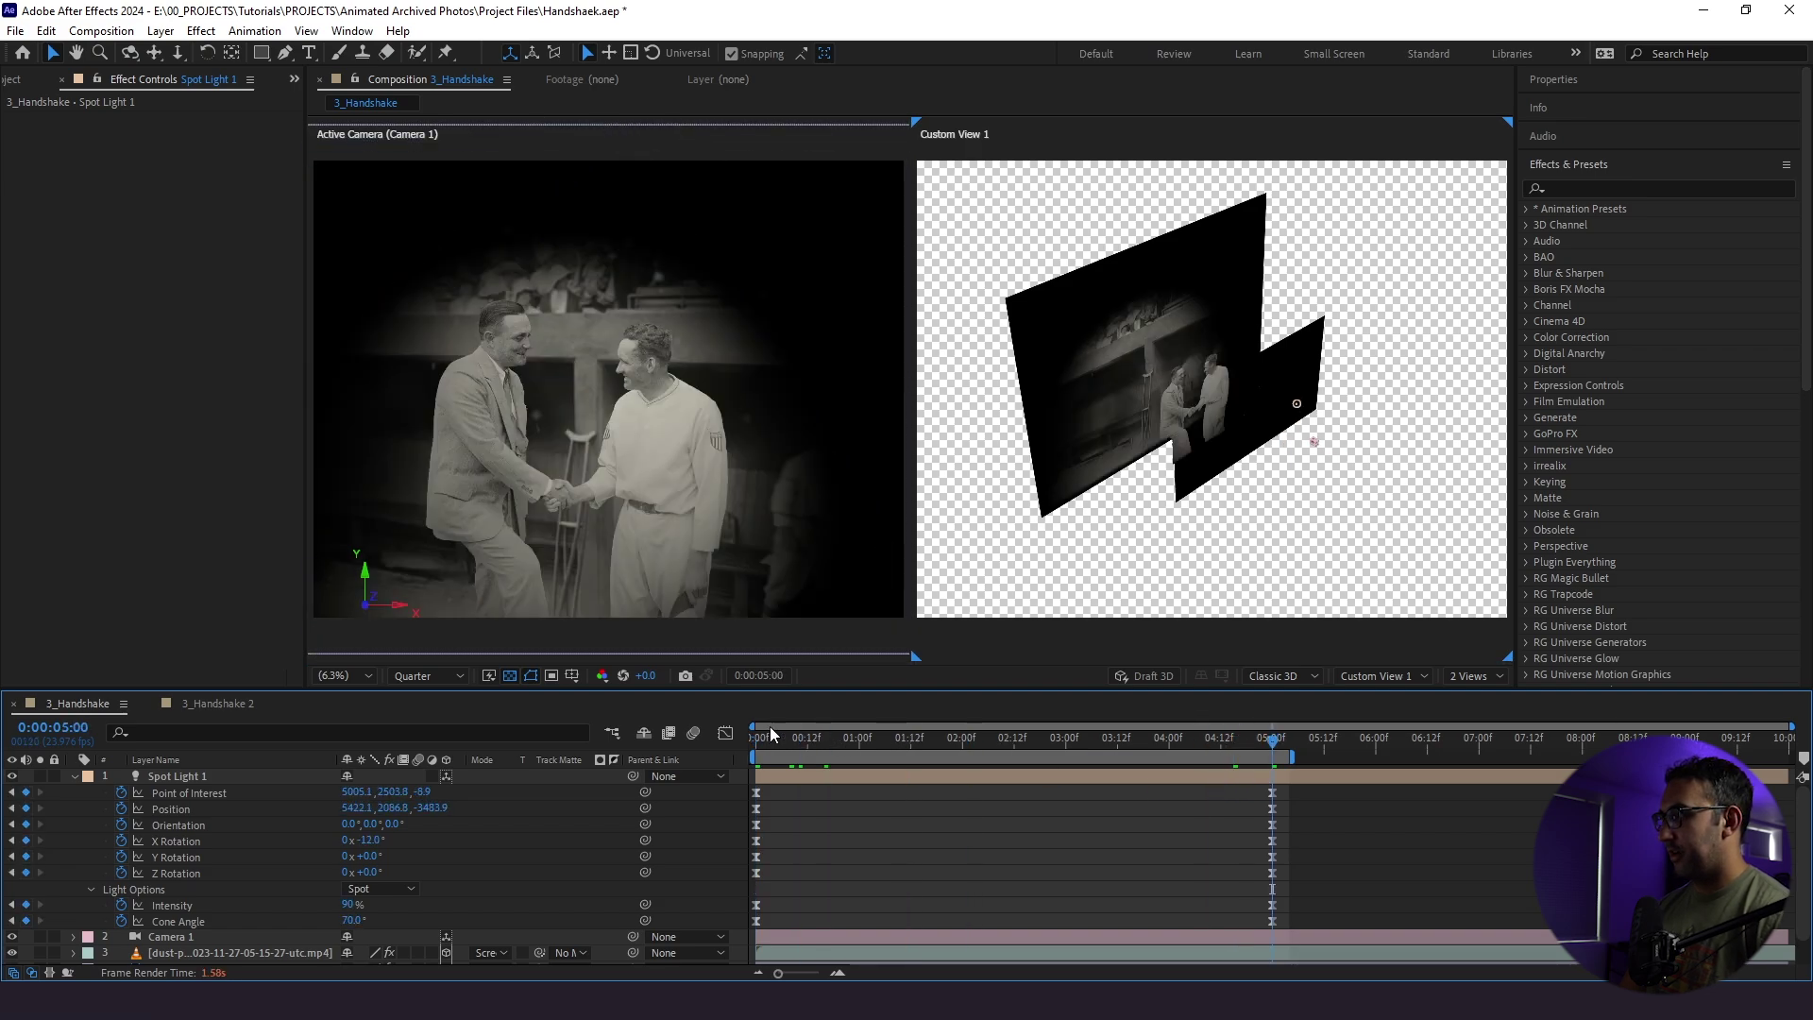
left_click_drag(791, 744, 740, 740)
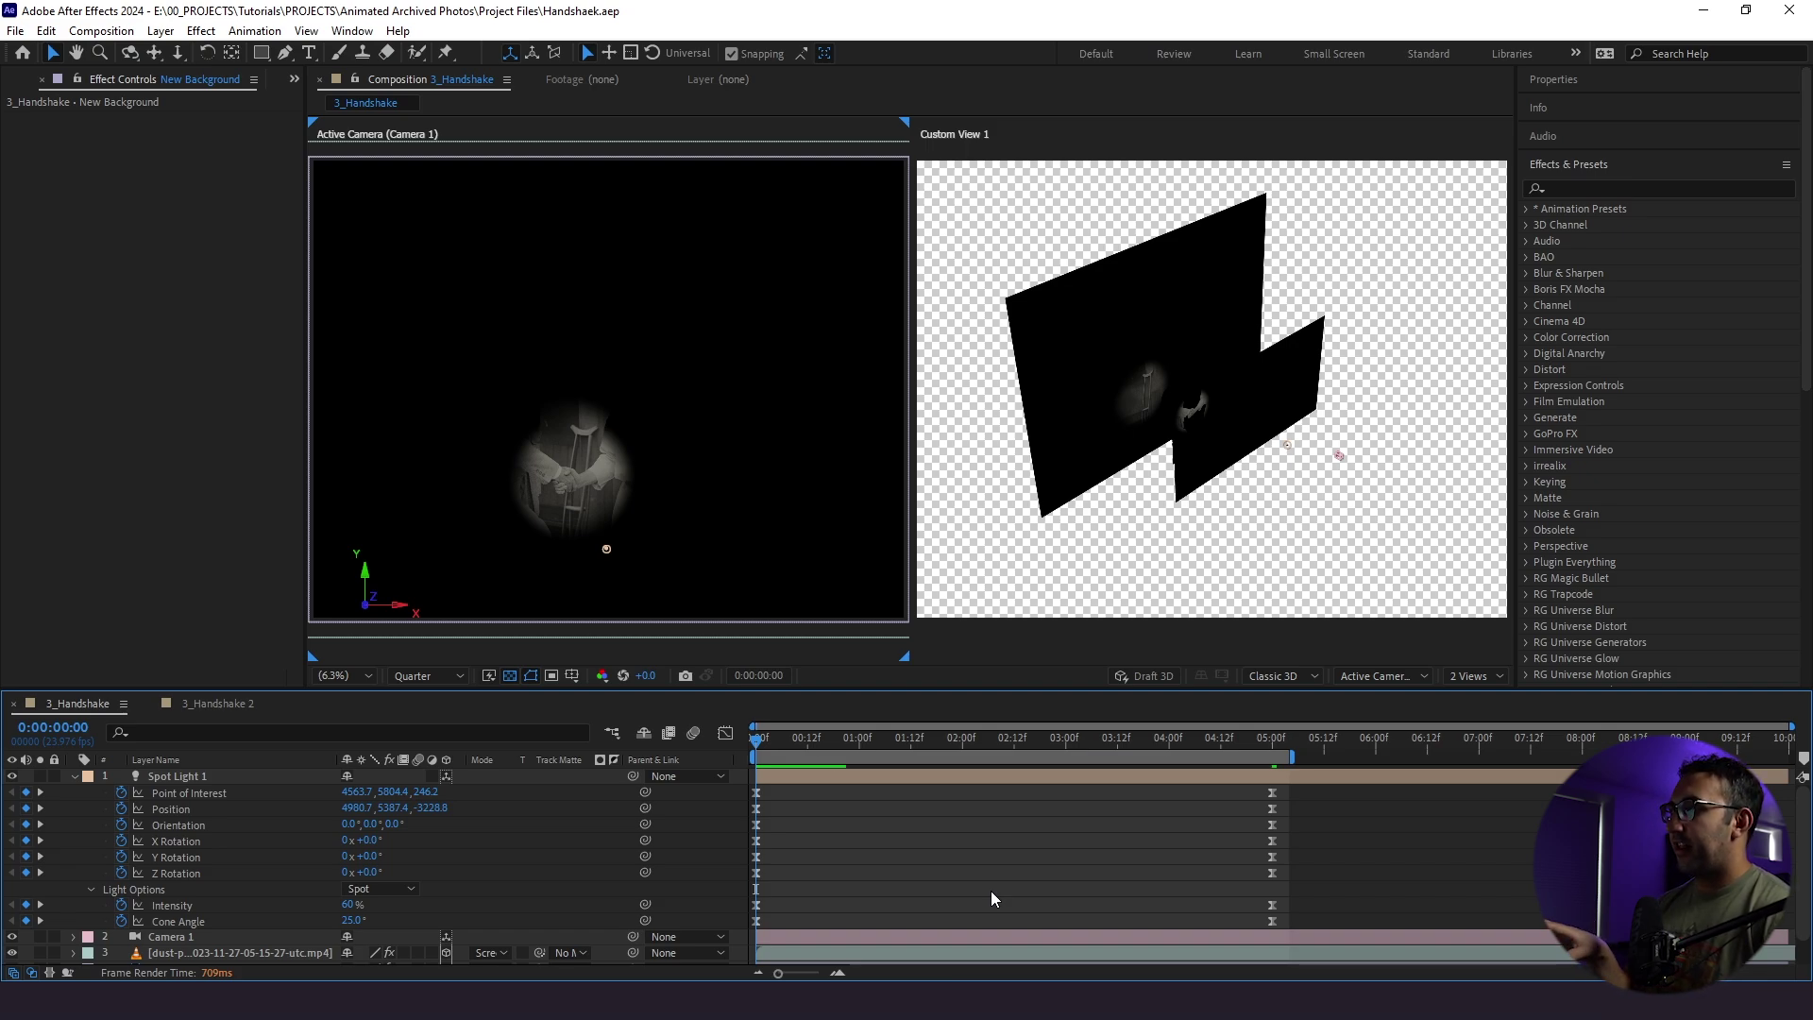
left_click(73, 777)
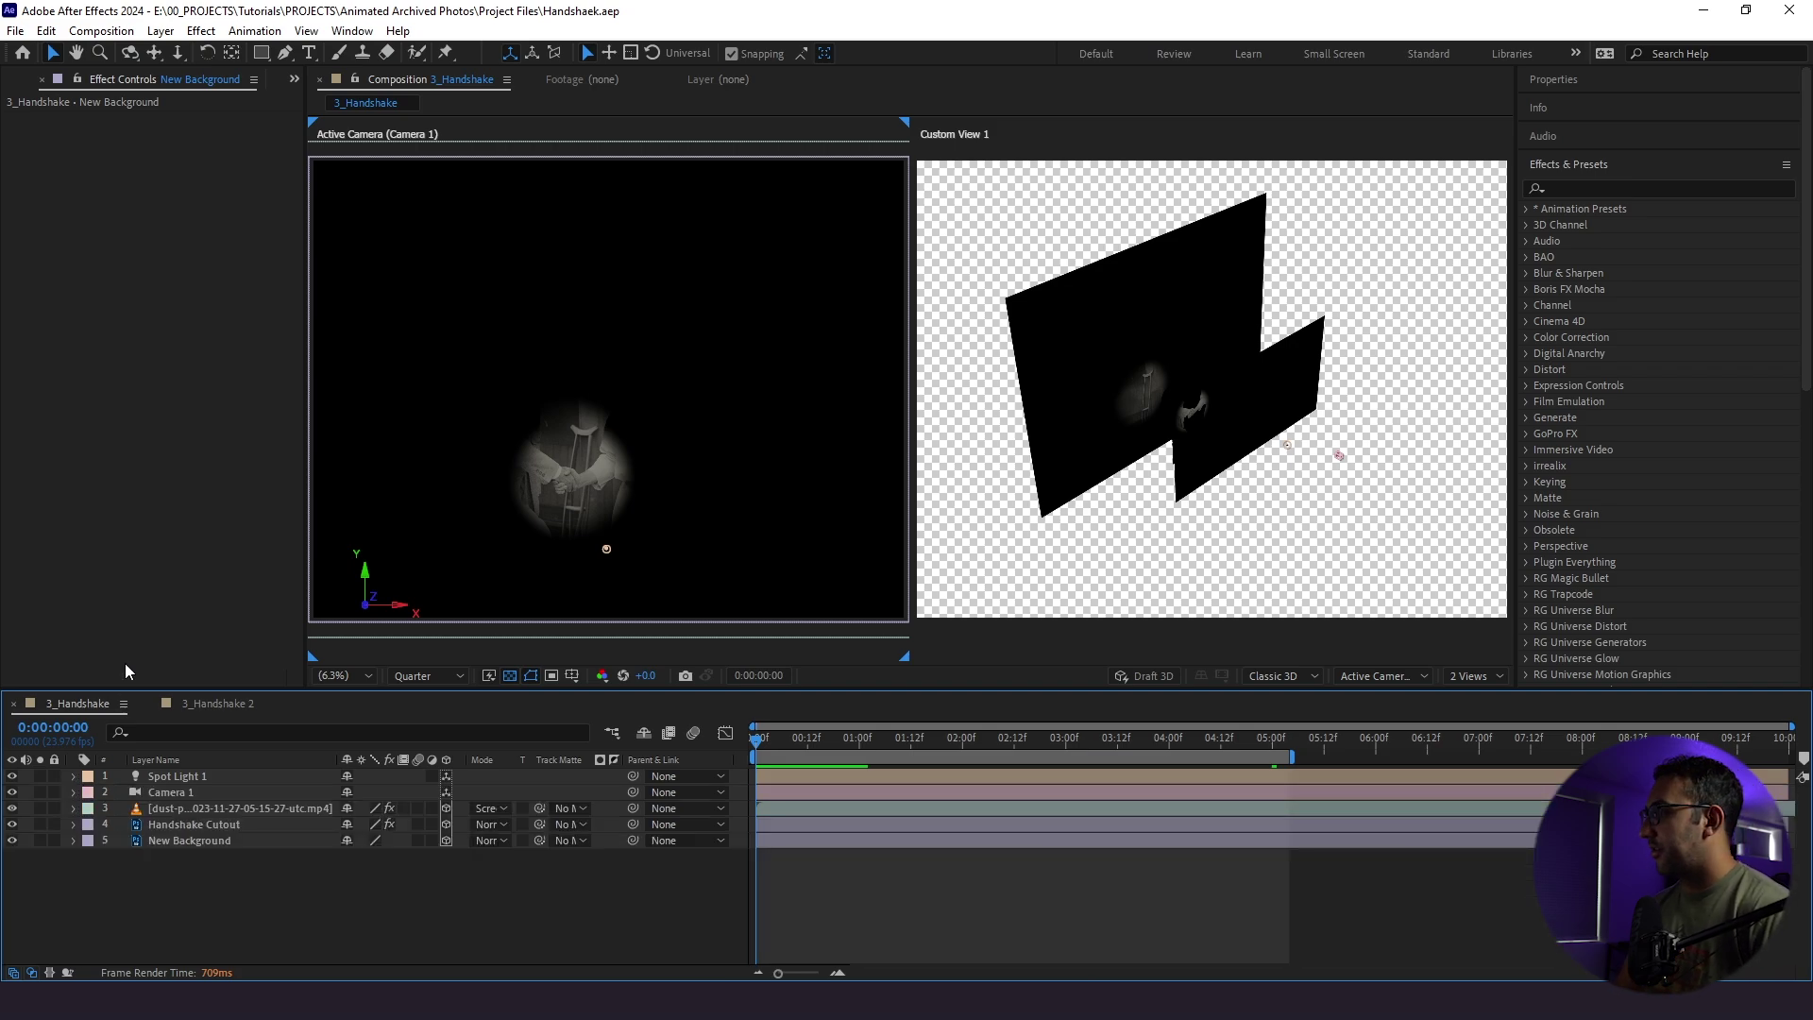
Create a new light layer with Light Type set to Ambient.
left_click(160, 30)
mouse_move(412, 59)
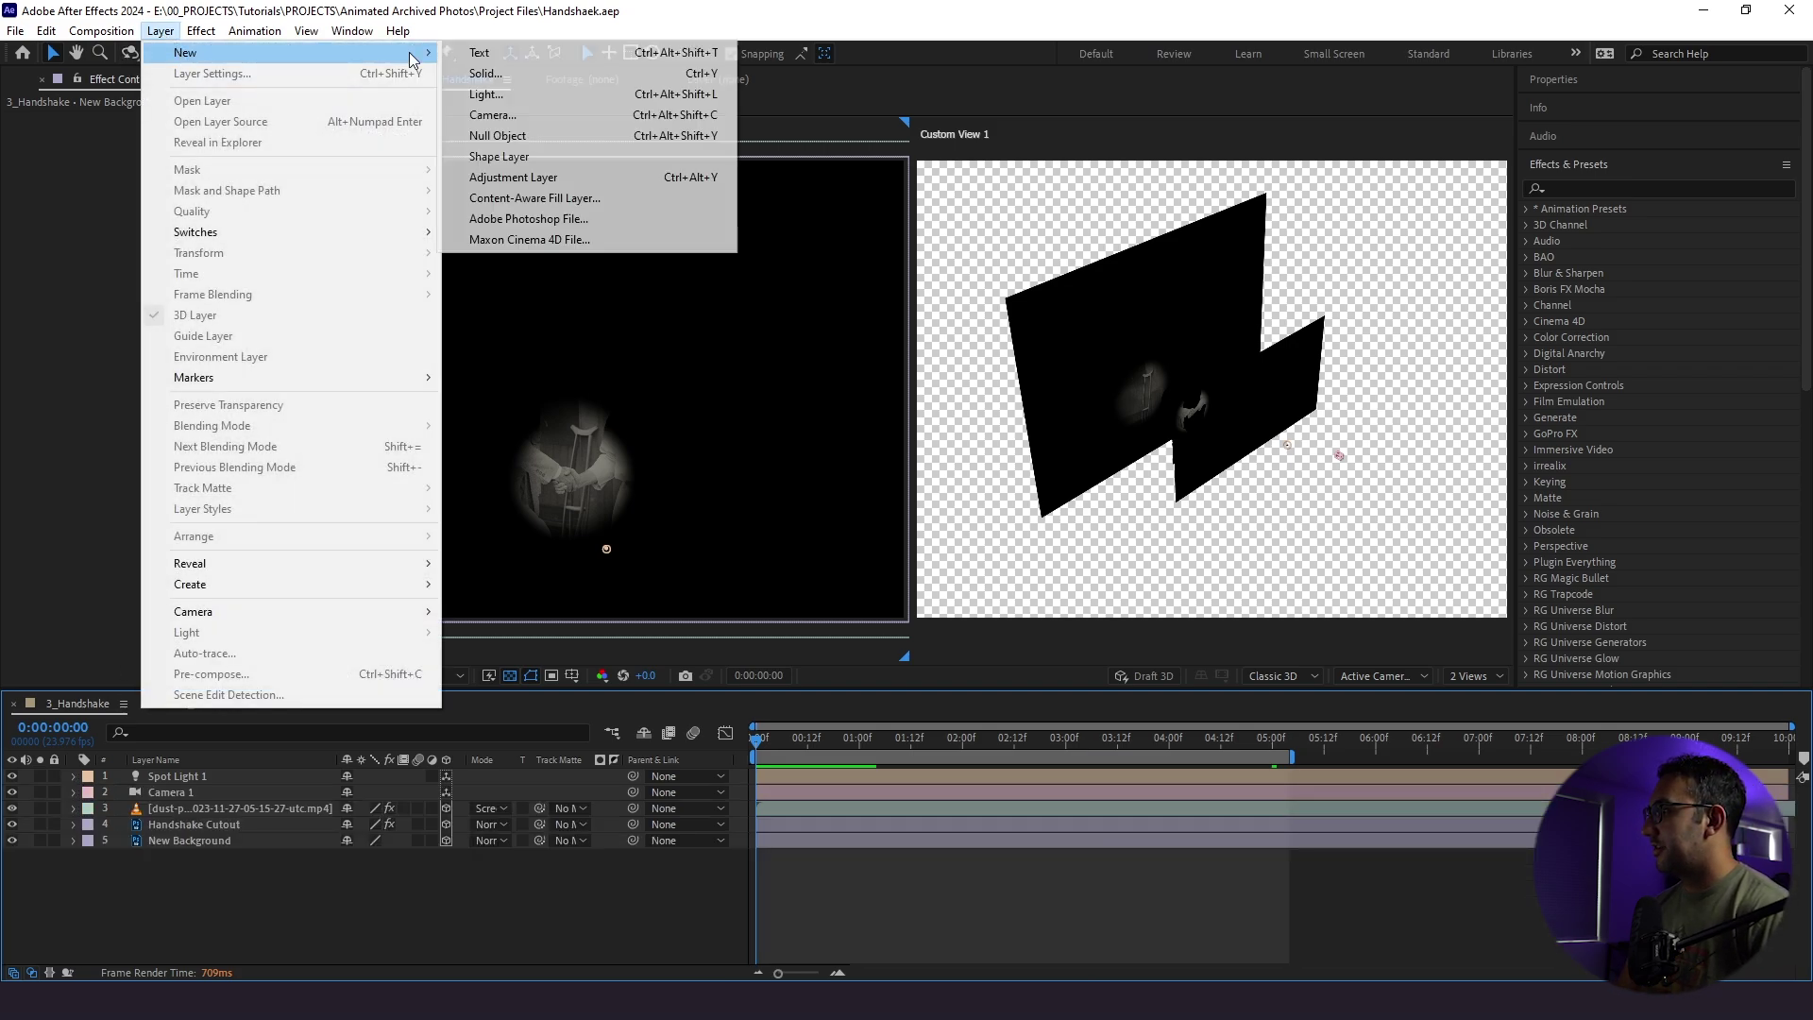
left_click(486, 94)
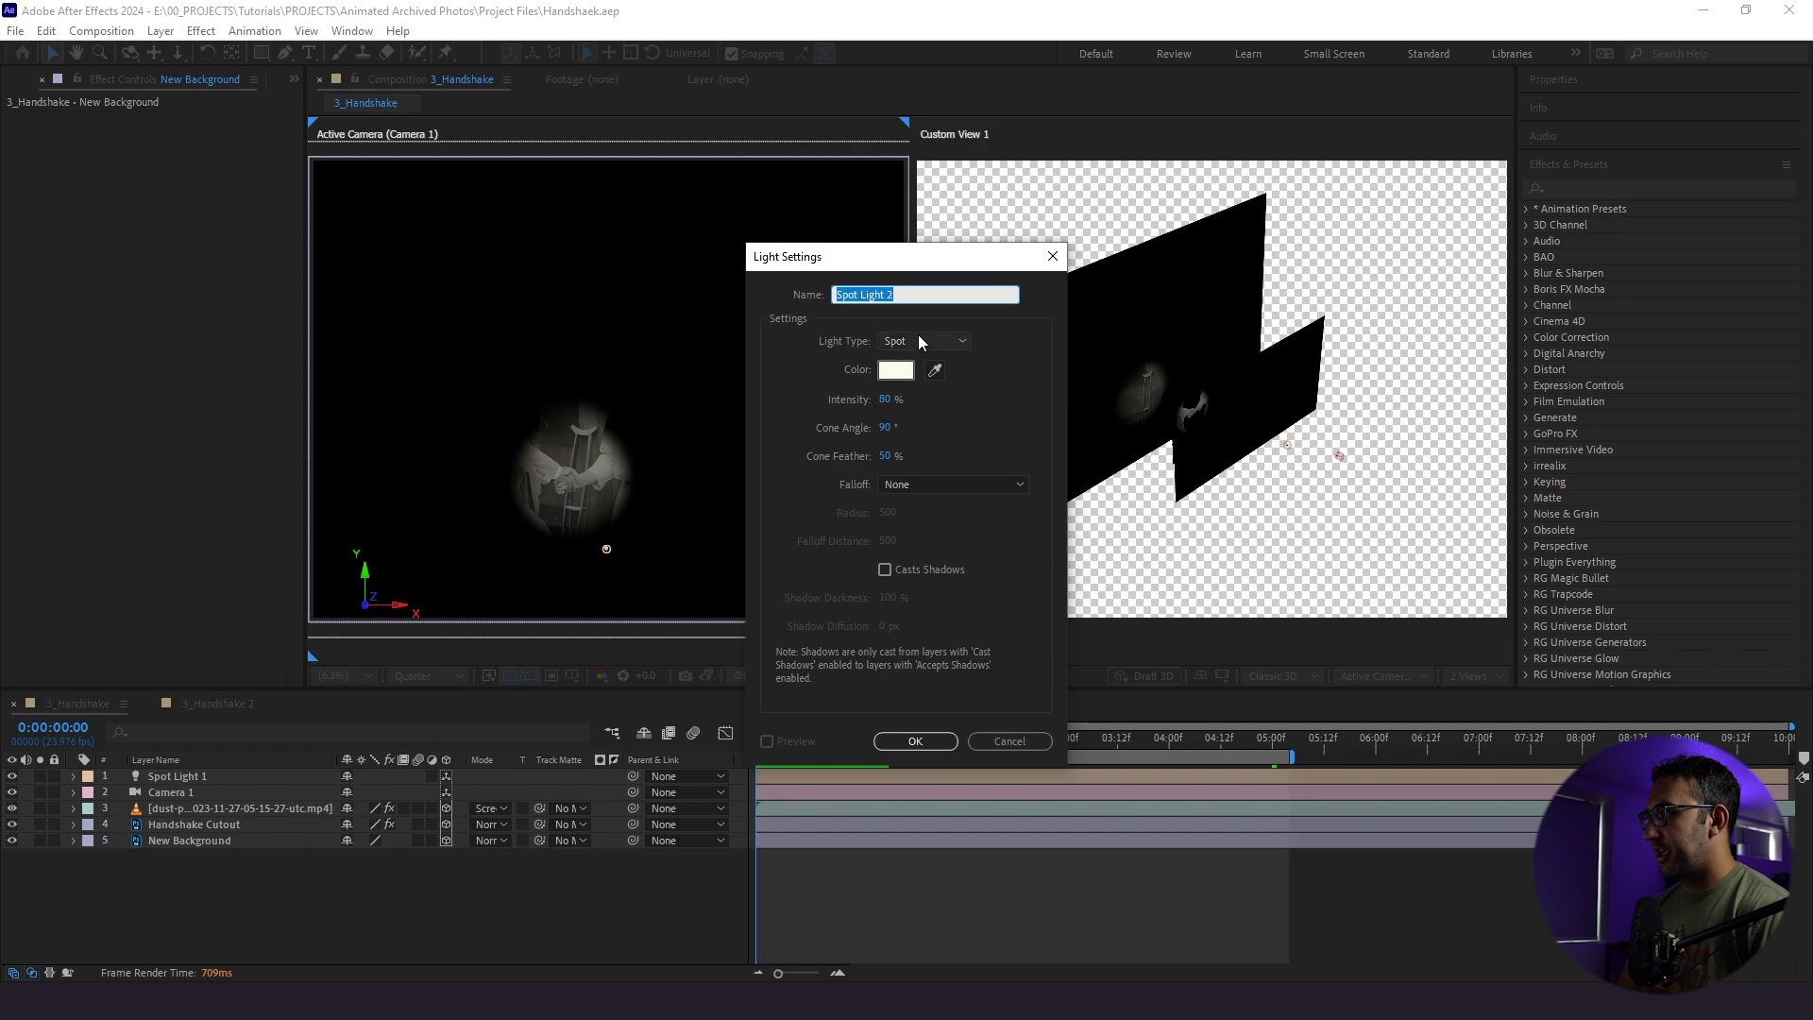
left_click(917, 336)
left_click(946, 418)
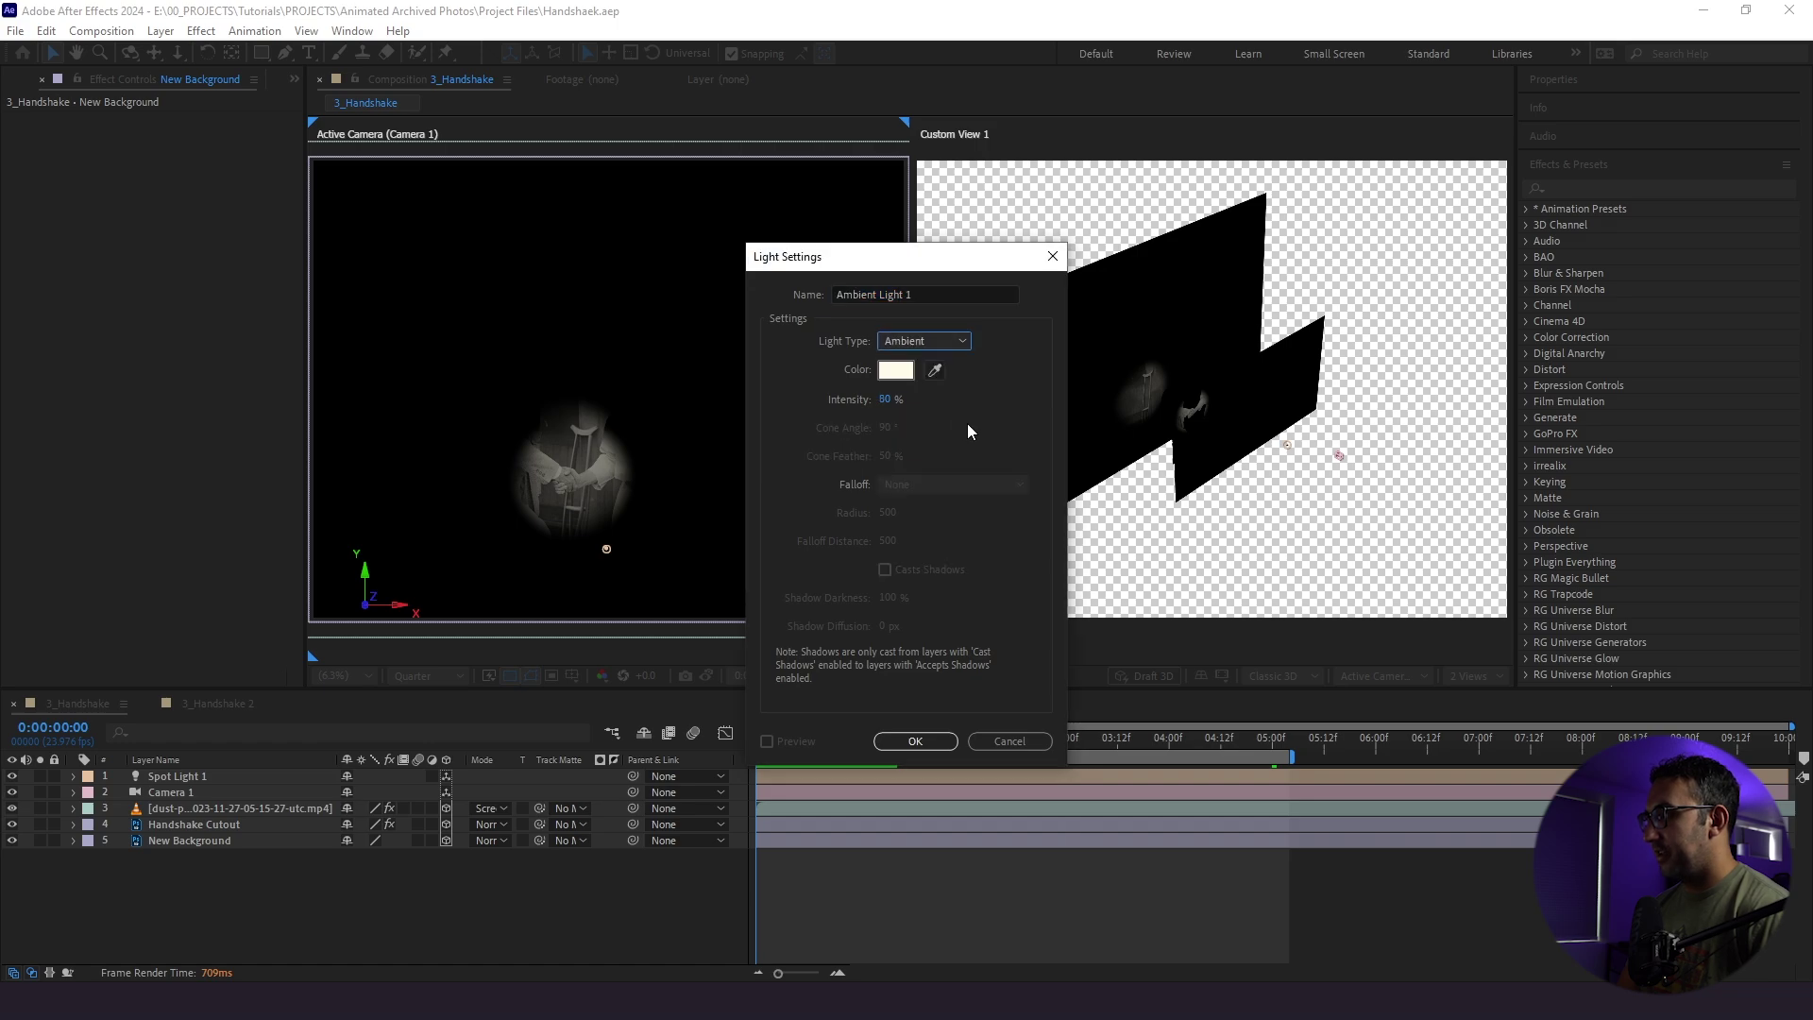
left_click(882, 399)
key("Return")
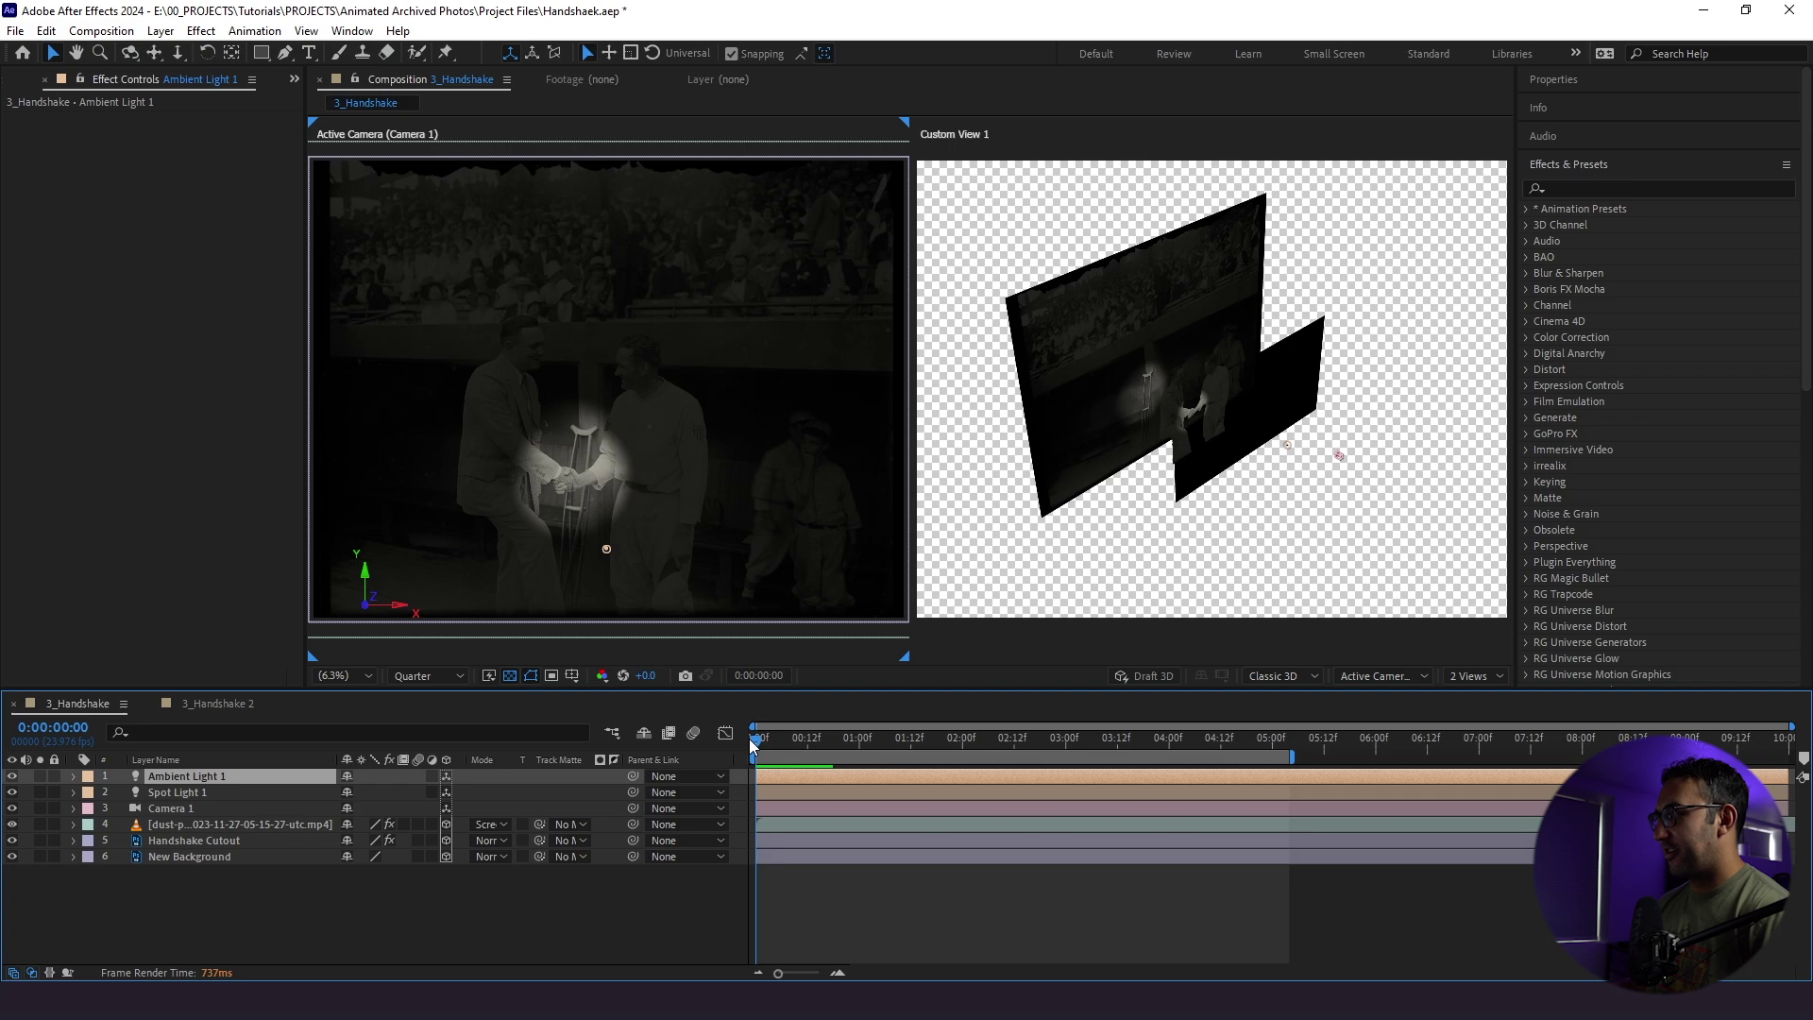
Lower Ambient Light 1's Intensity to roughly 40%.
left_click(73, 776)
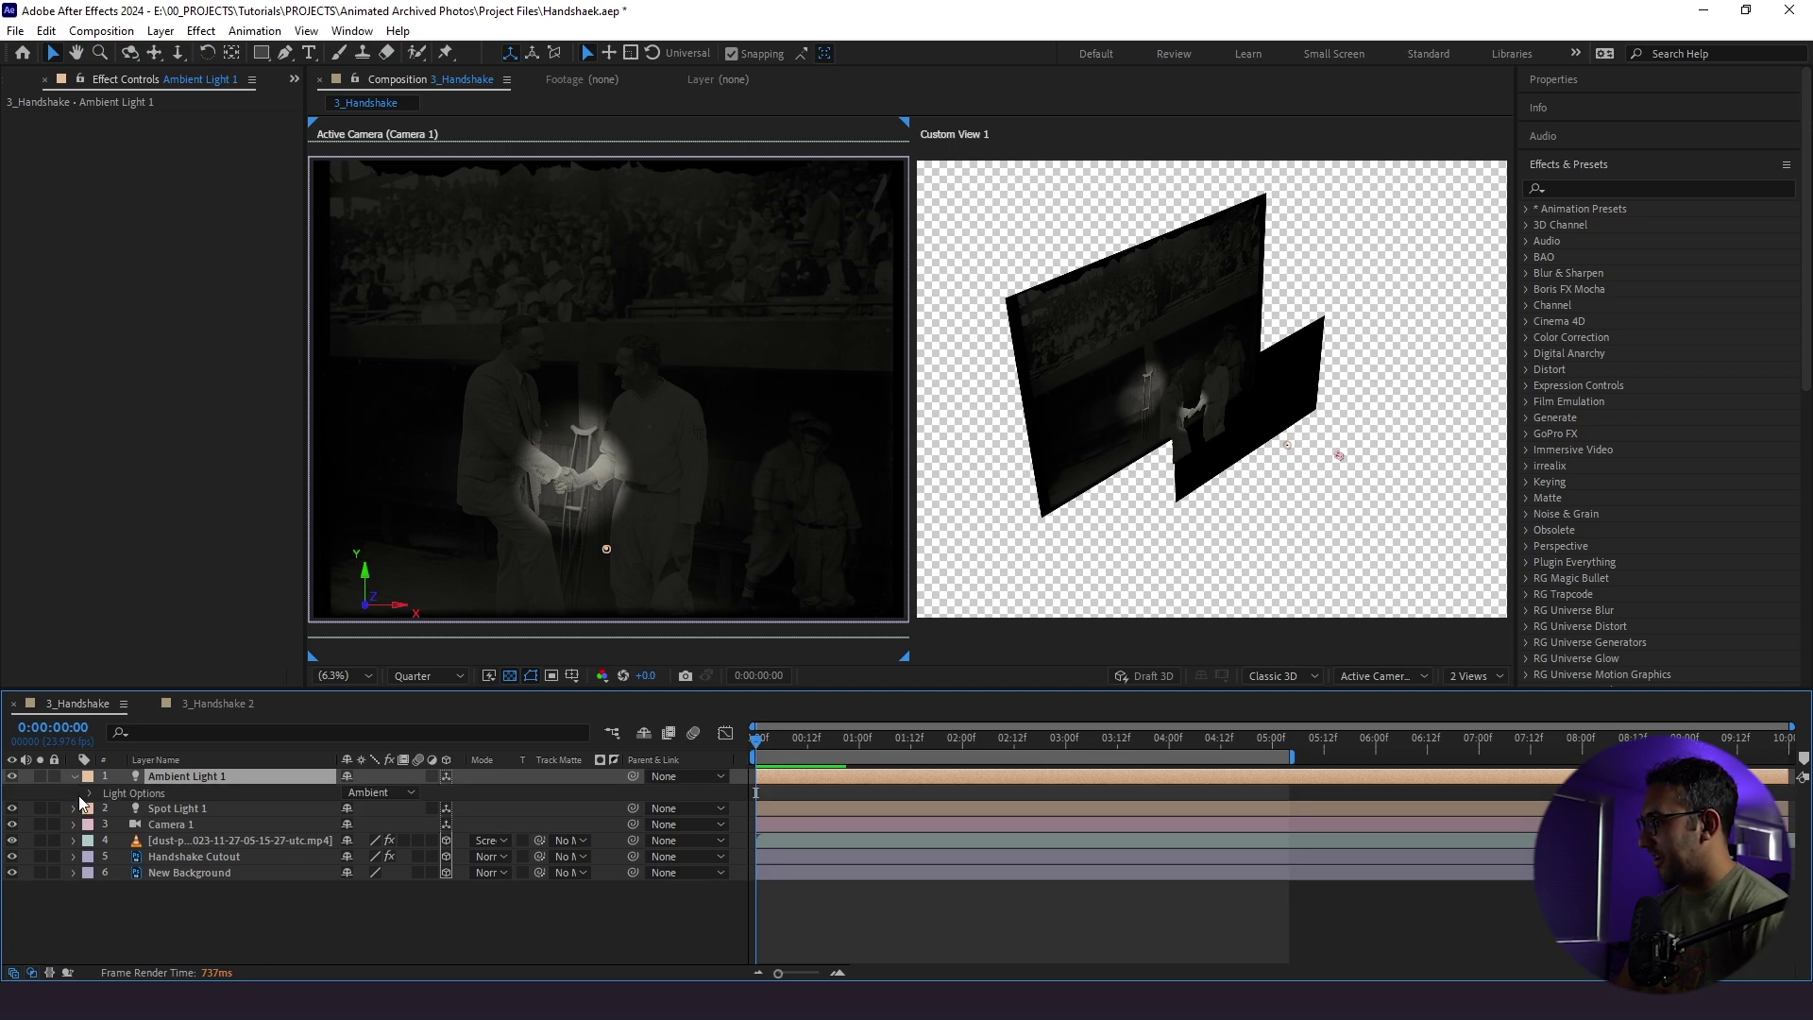
left_click(89, 793)
mouse_move(345, 808)
left_mouse_down()
mouse_move(400, 837)
mouse_move(298, 814)
mouse_move(355, 824)
mouse_move(336, 803)
left_mouse_up()
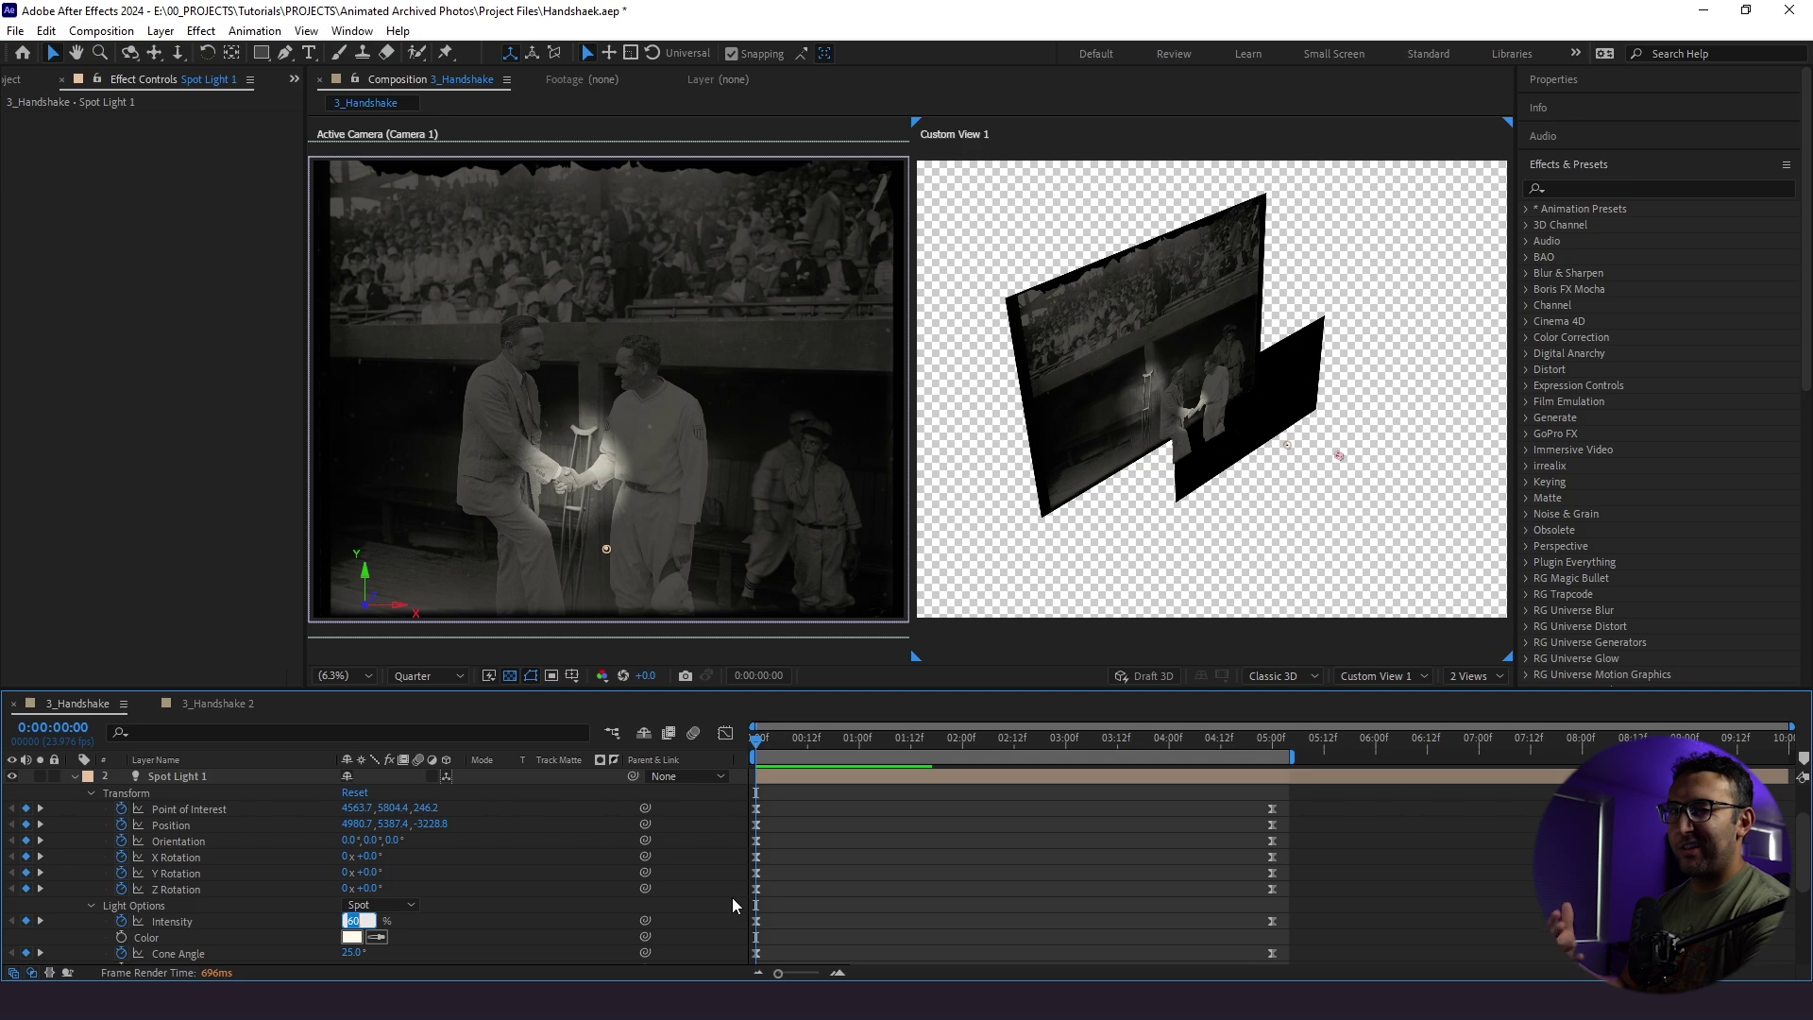
Set Spot Light 1's starting Intensity to 40% and scrub through to the 5-second keyframes.
type("40")
key("Return")
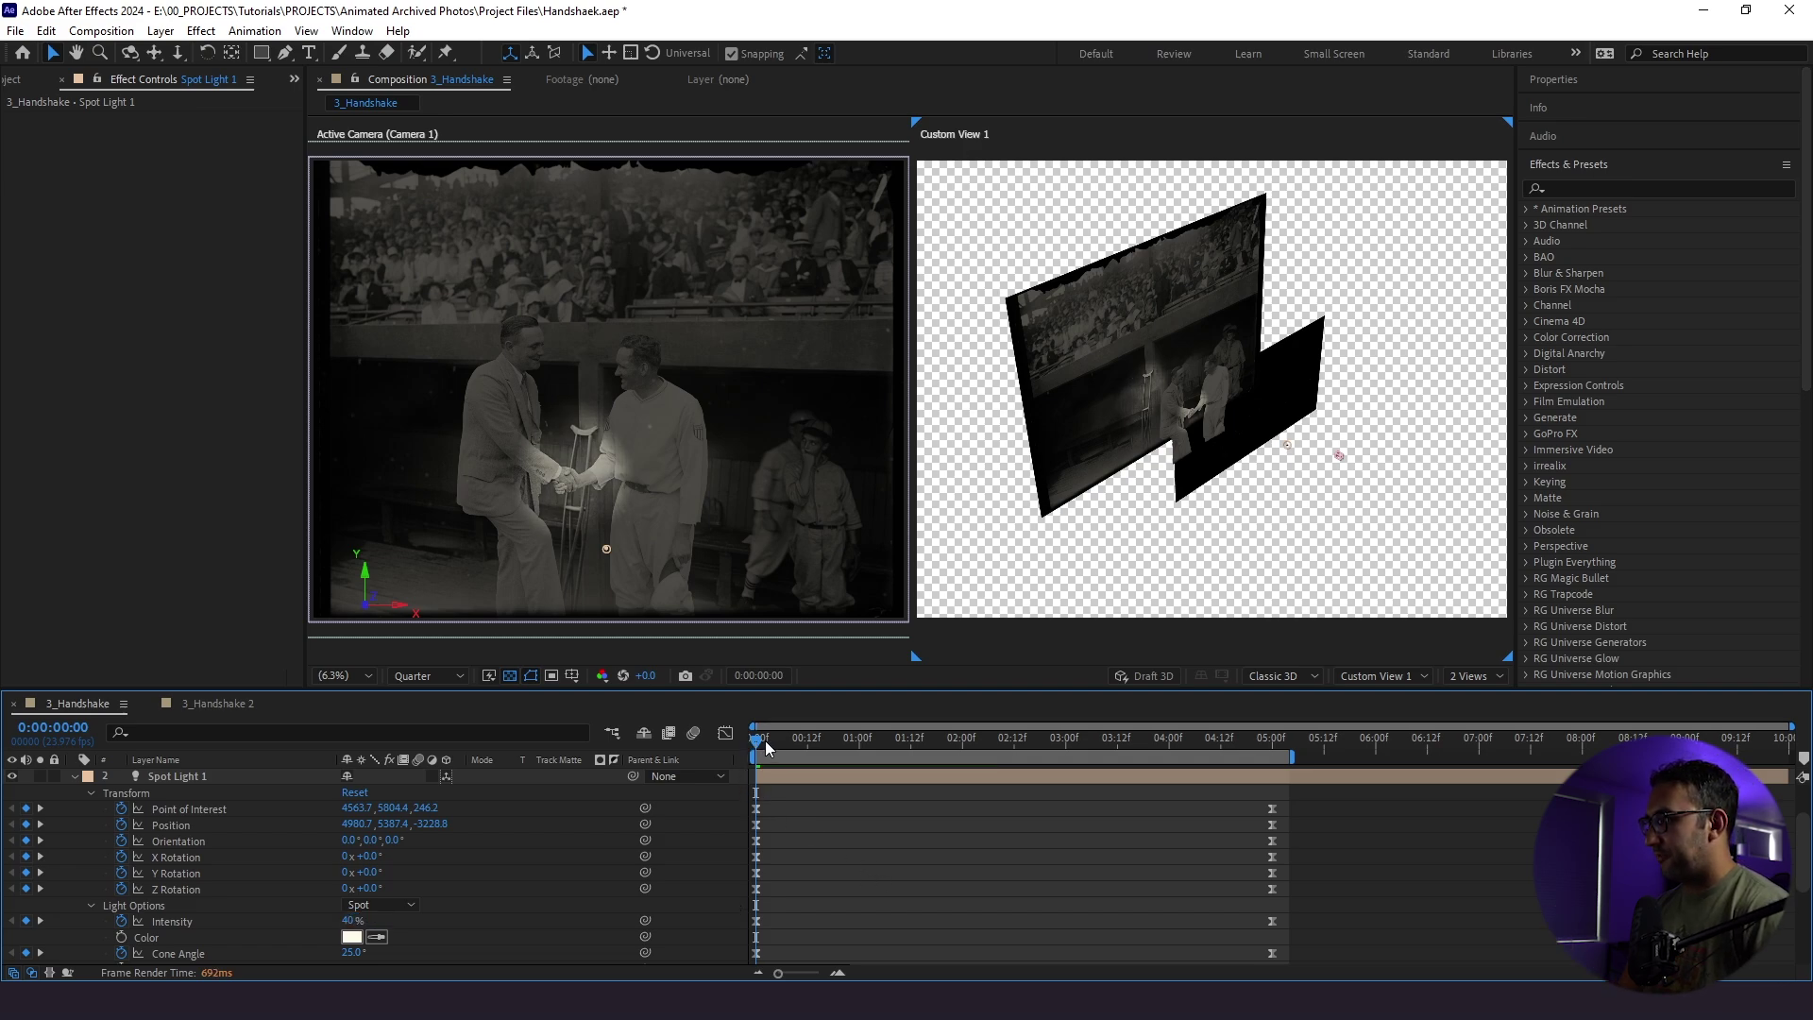
left_click_drag(766, 747, 1238, 793)
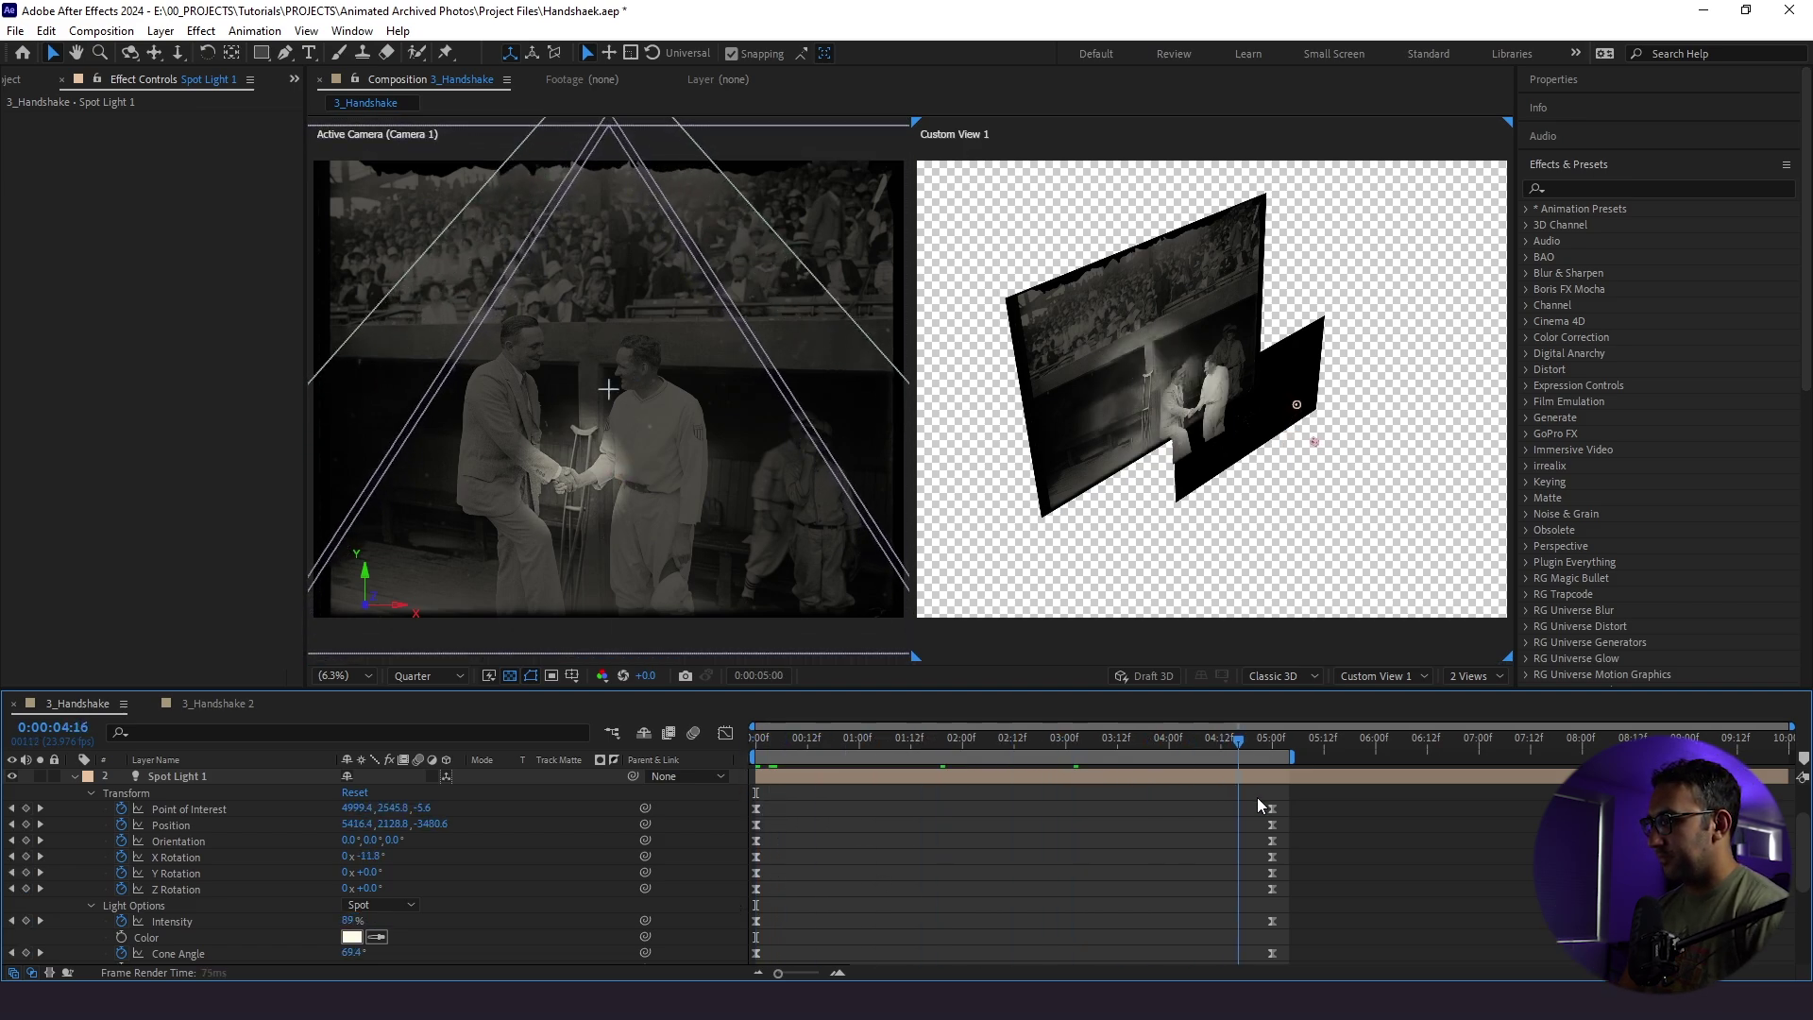
key("k")
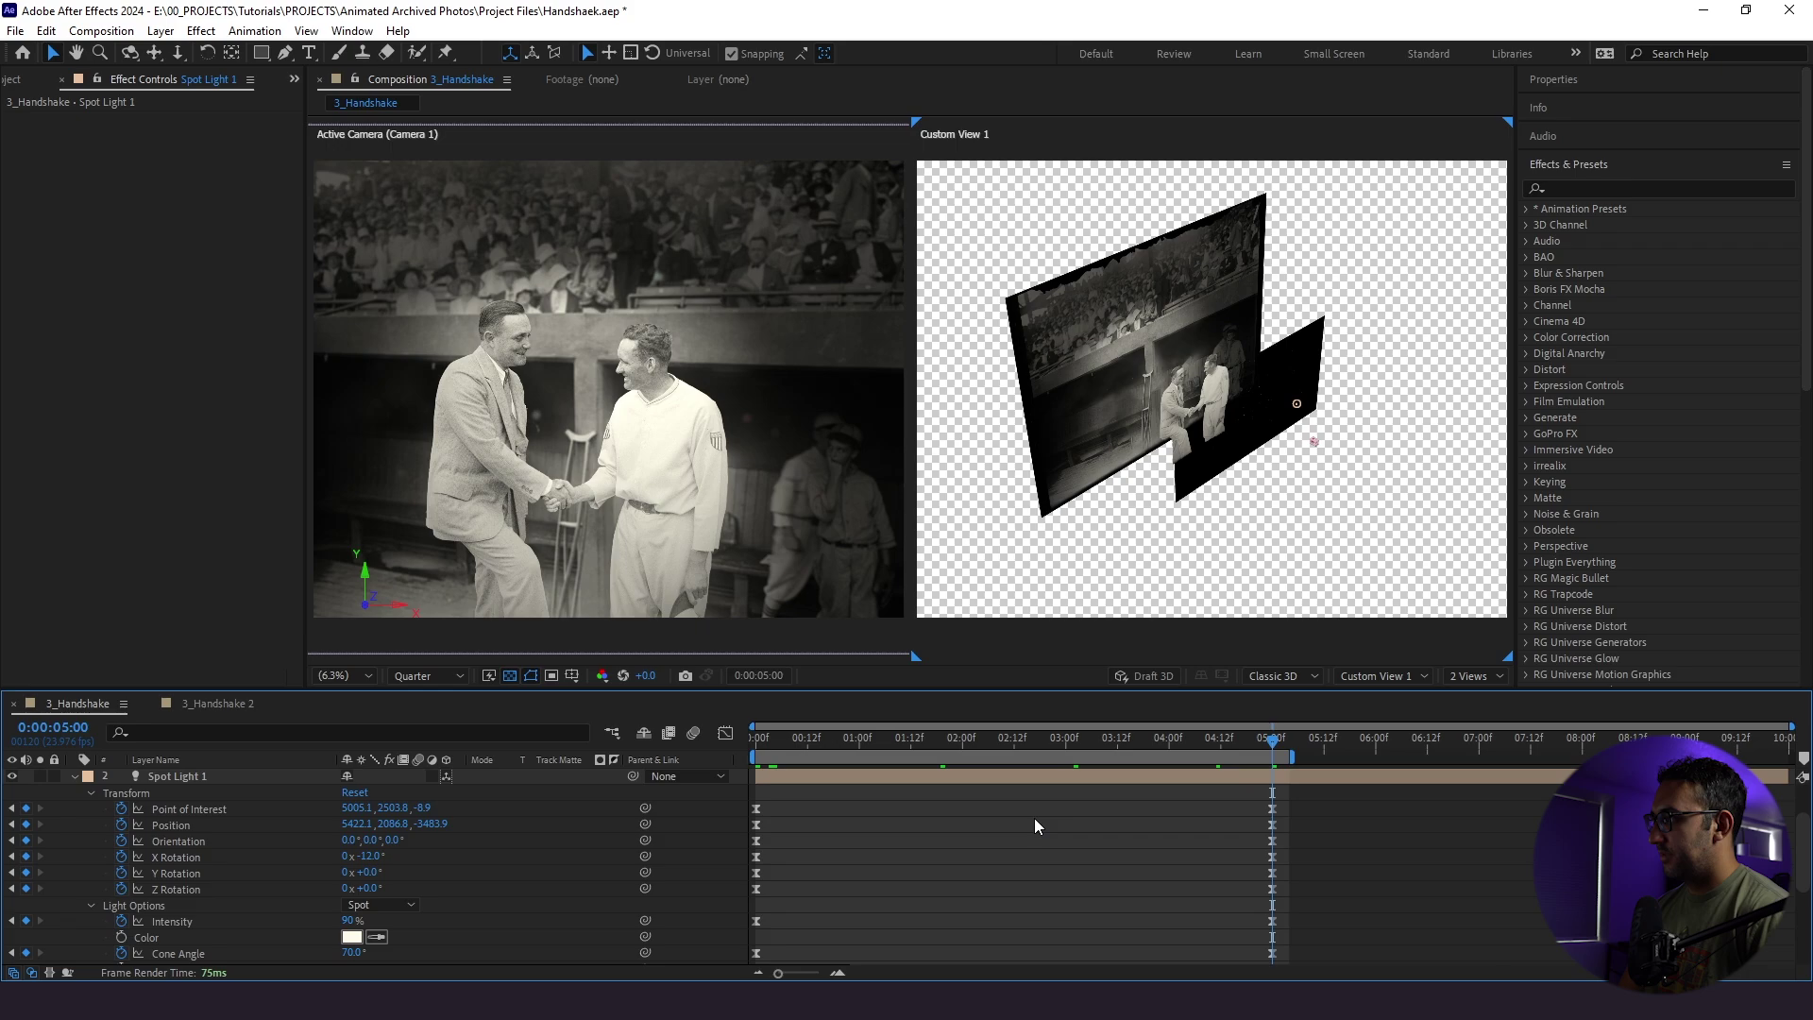
left_click_drag(784, 740, 727, 755)
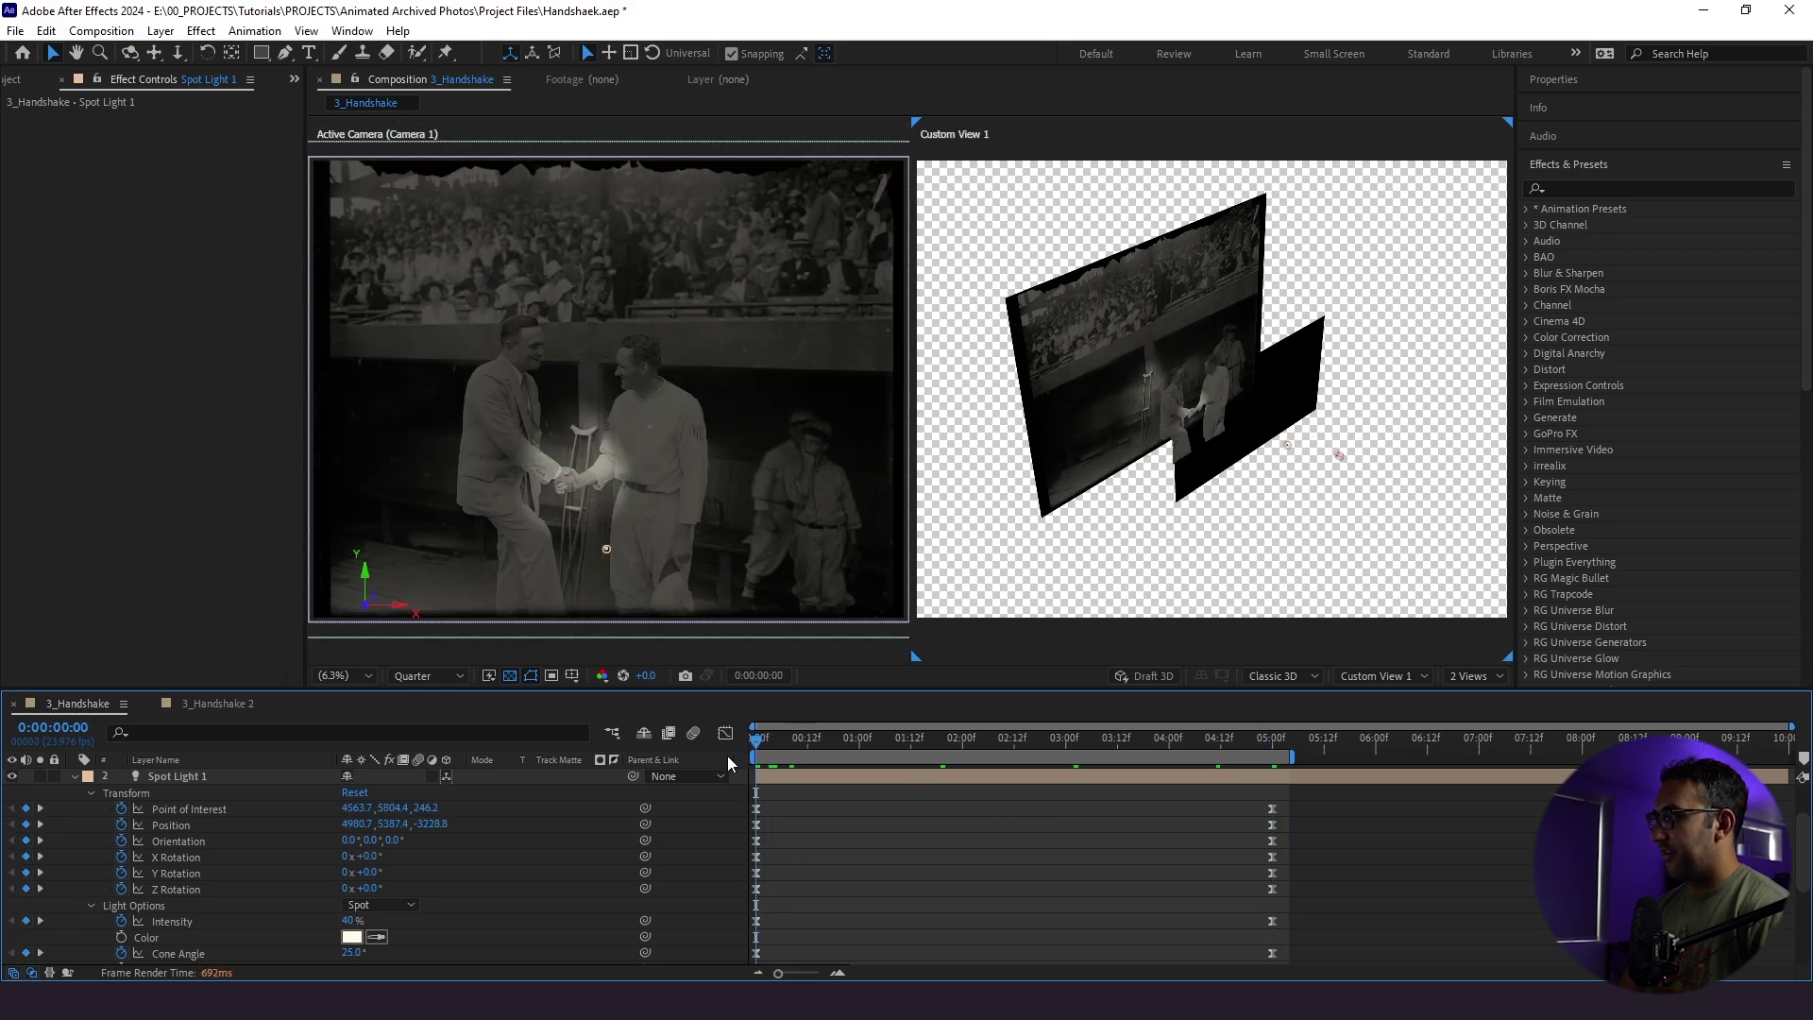
Preview the lighting animation from the beginning.
key("space")
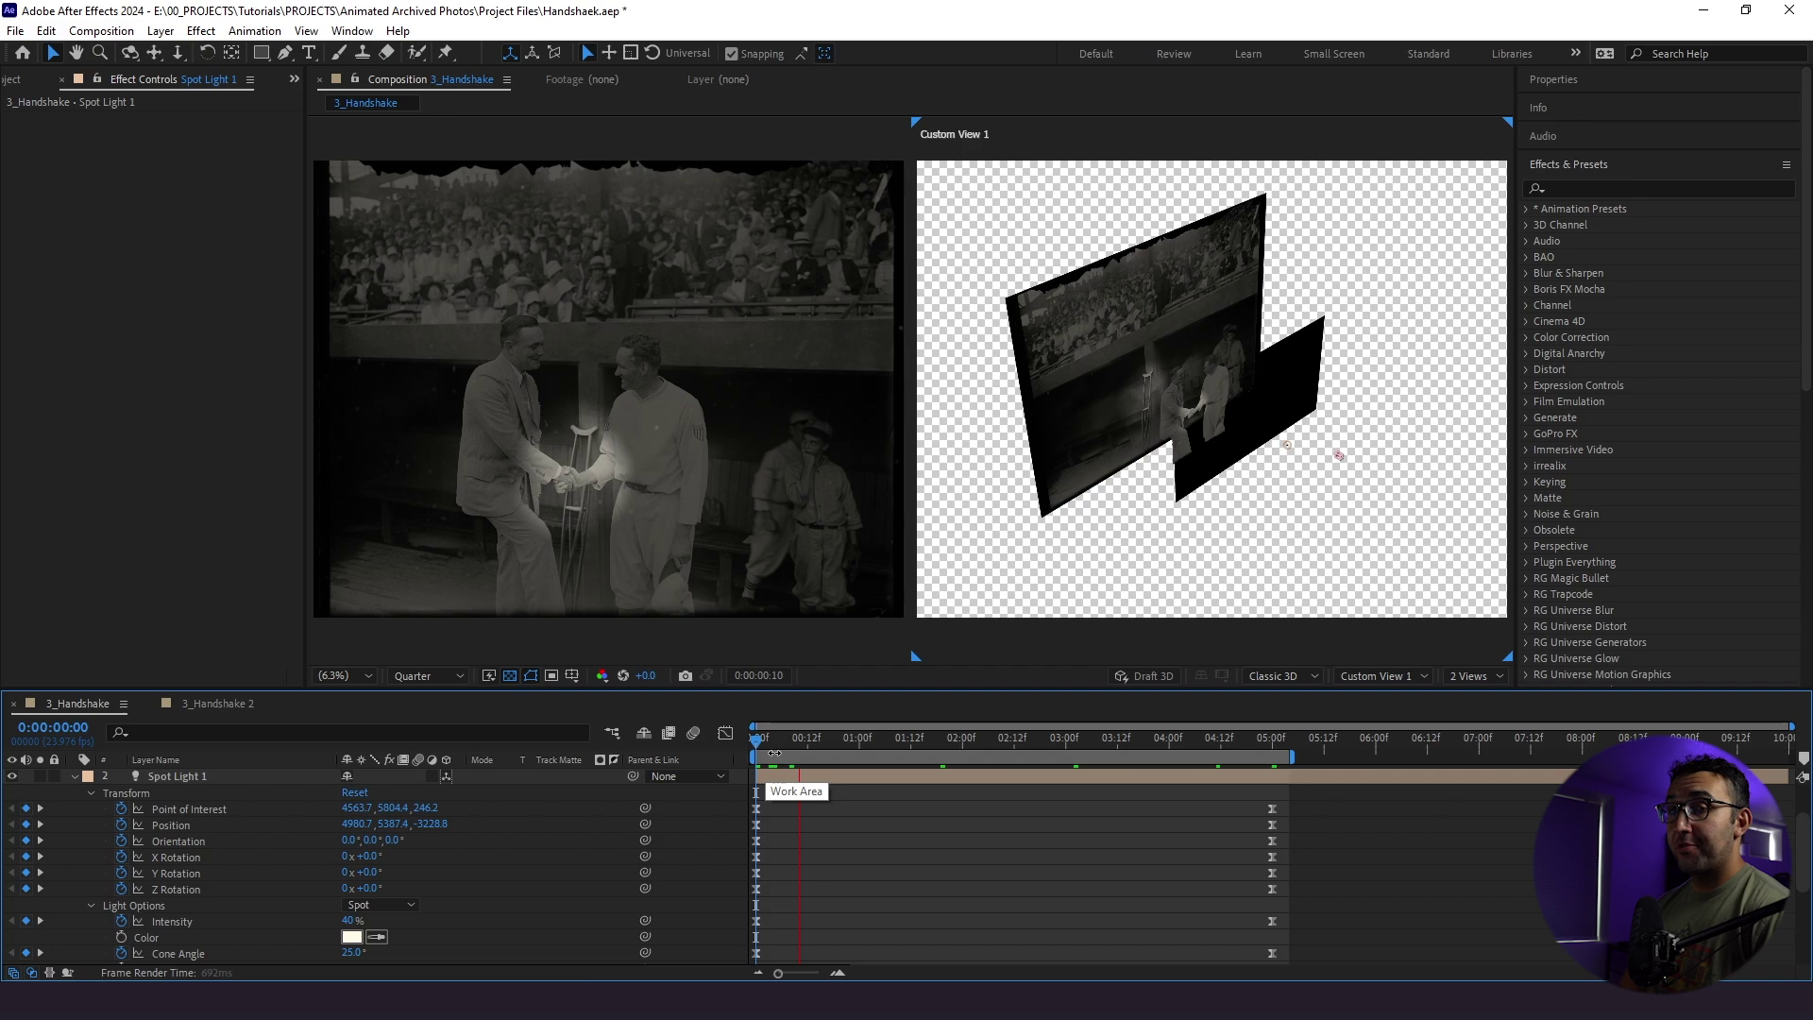
key("space")
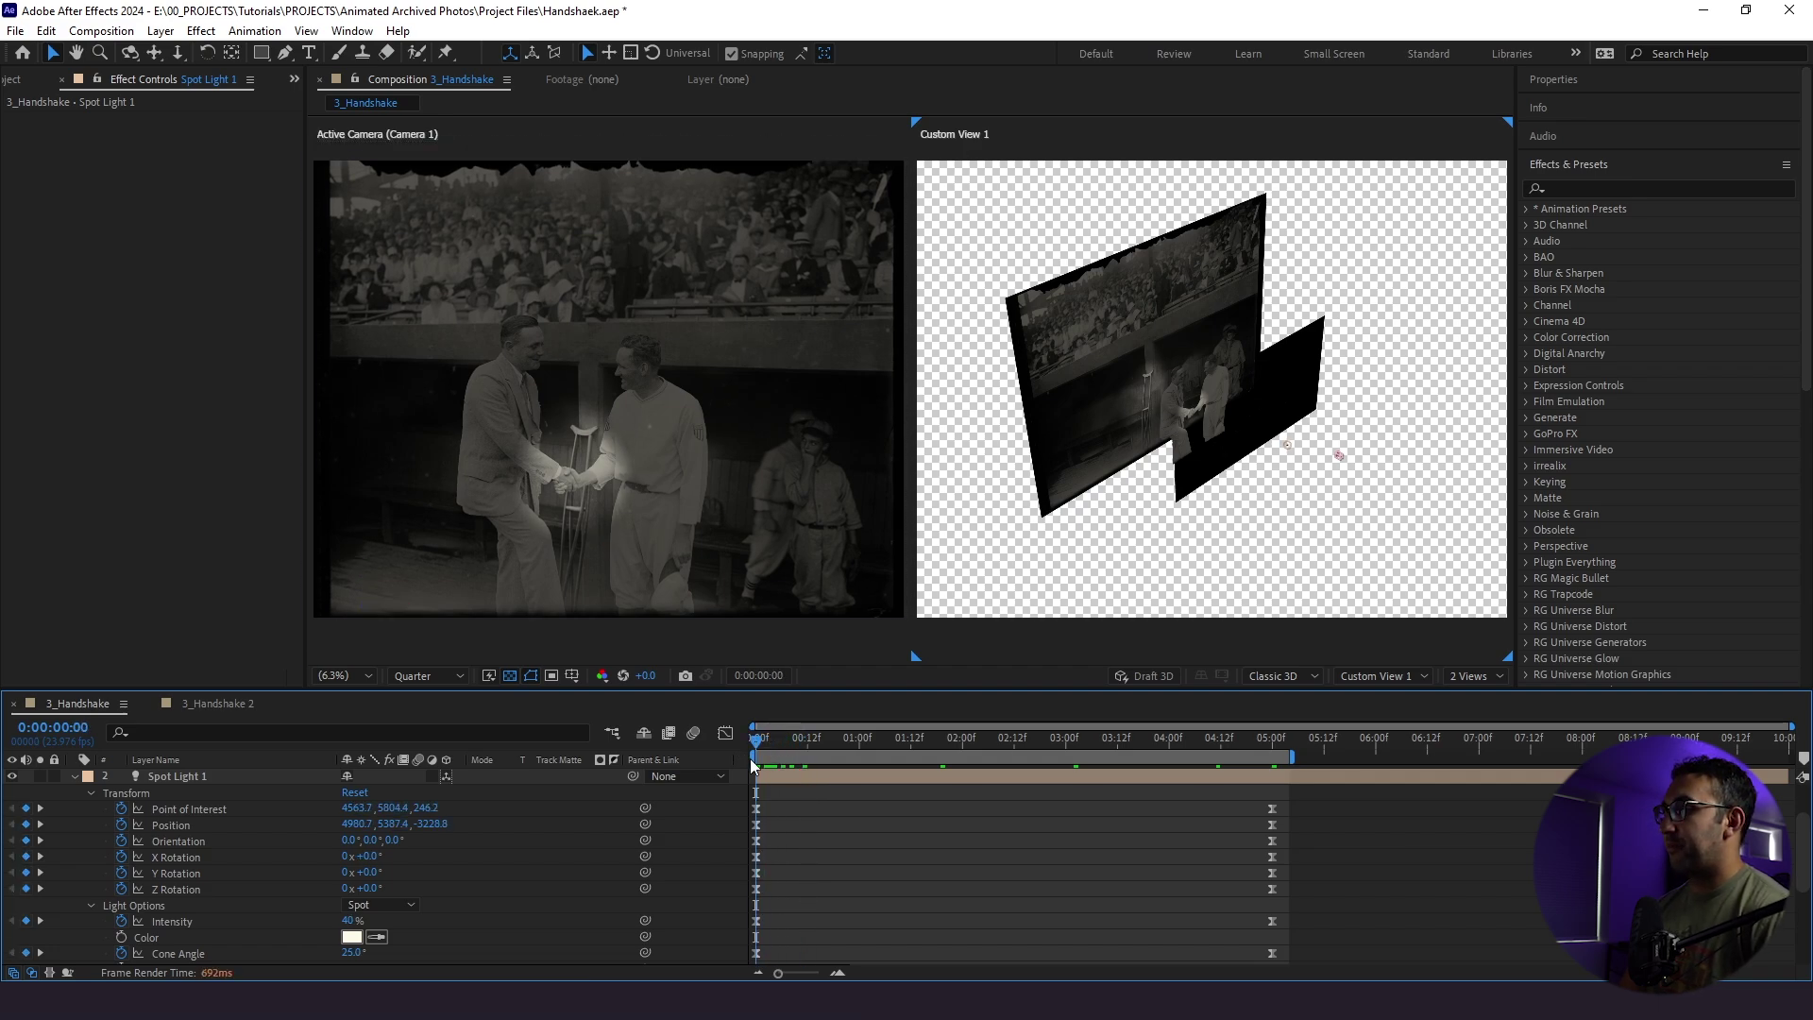
key("space")
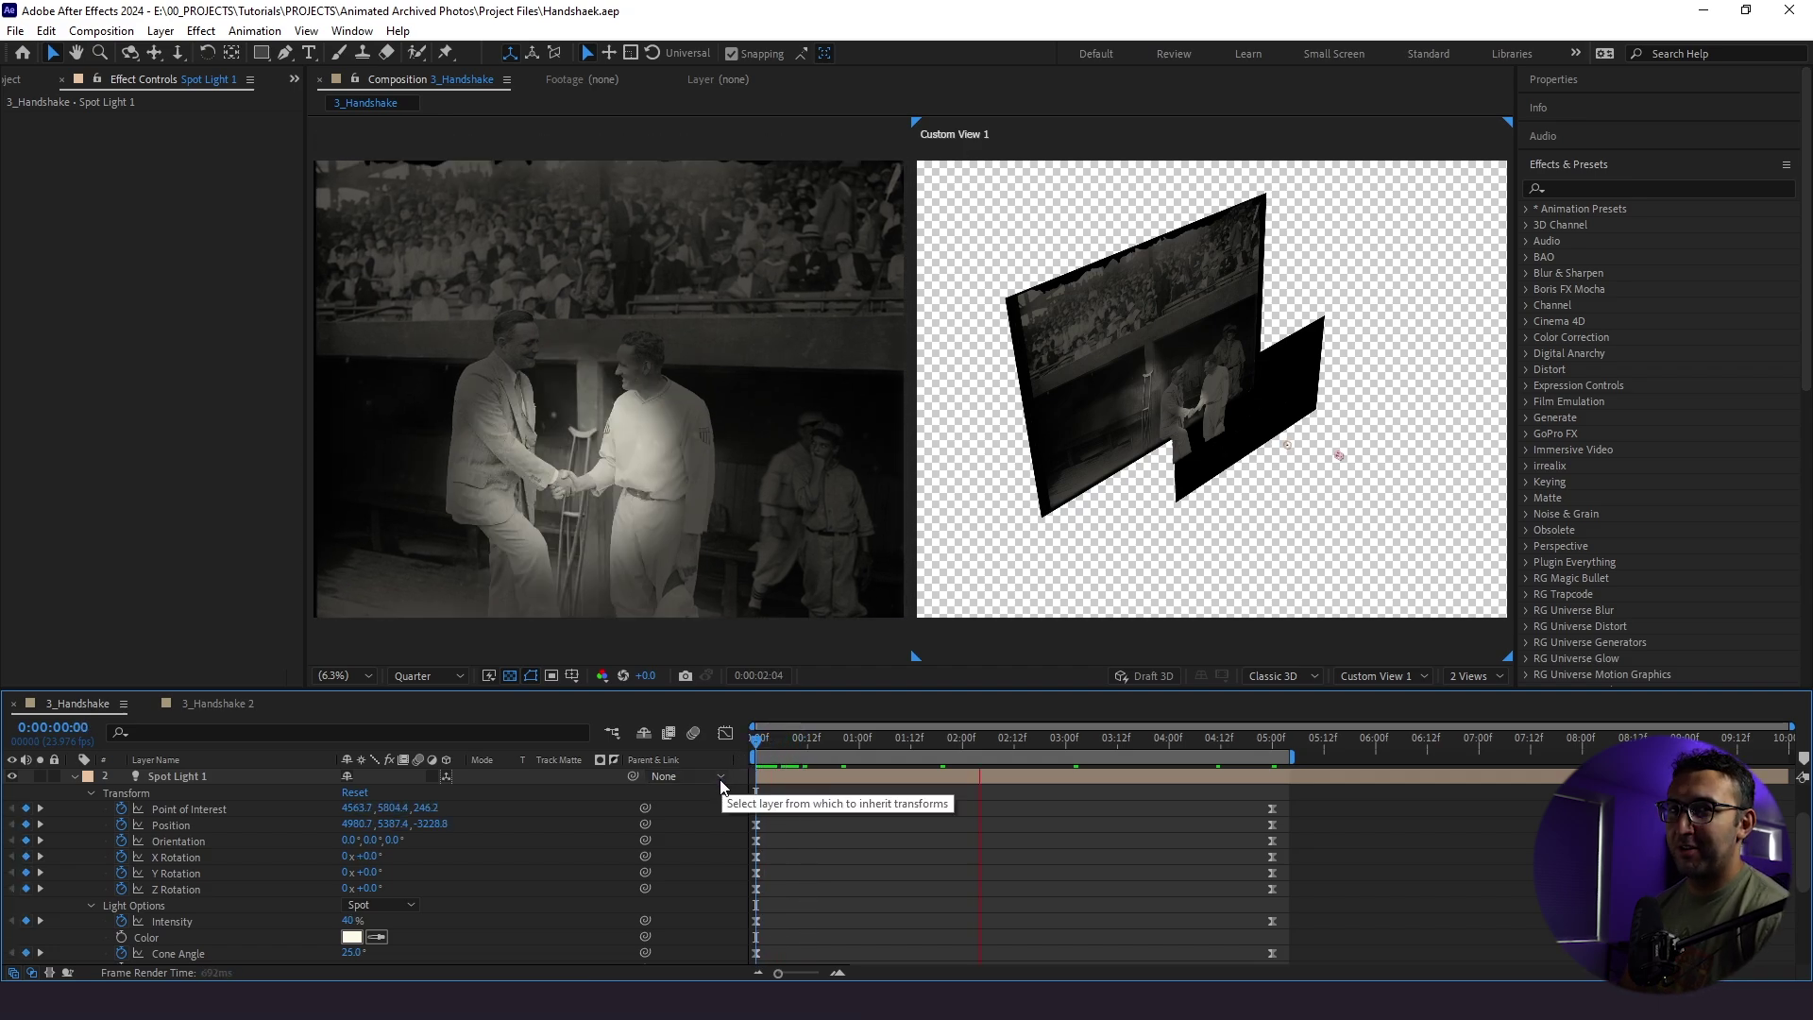